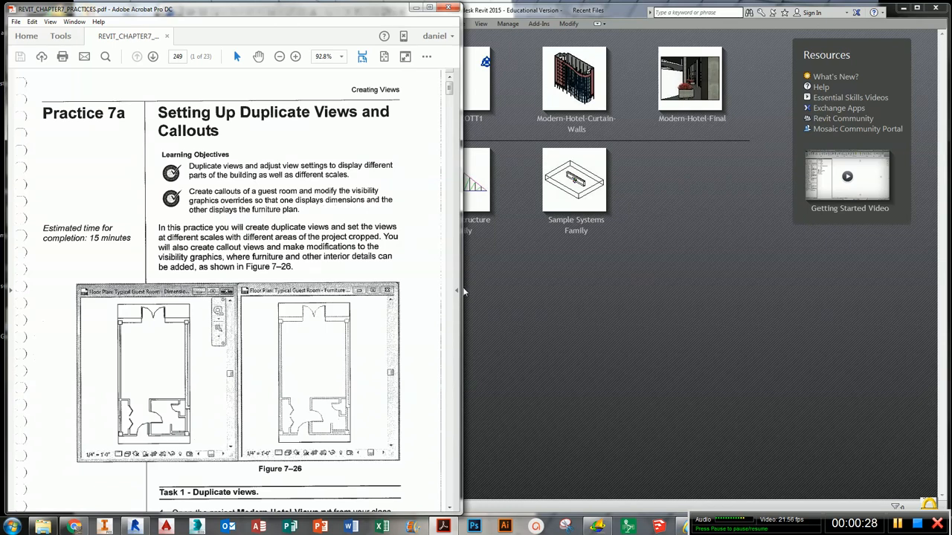
- Read the Practice 7a instructions on setting up duplicate views and callouts in the PDF exercise
drag(459, 288, 468, 287)
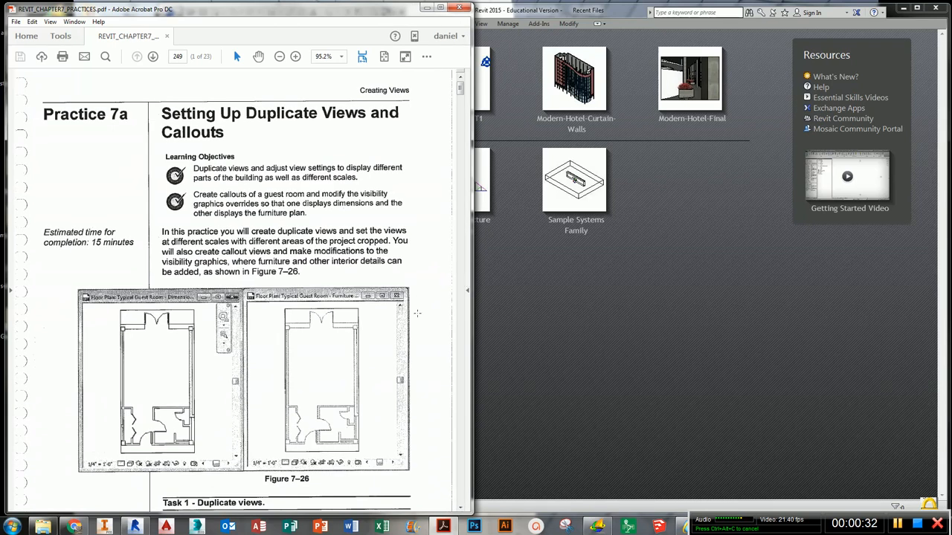
scroll(409, 321, down, 3)
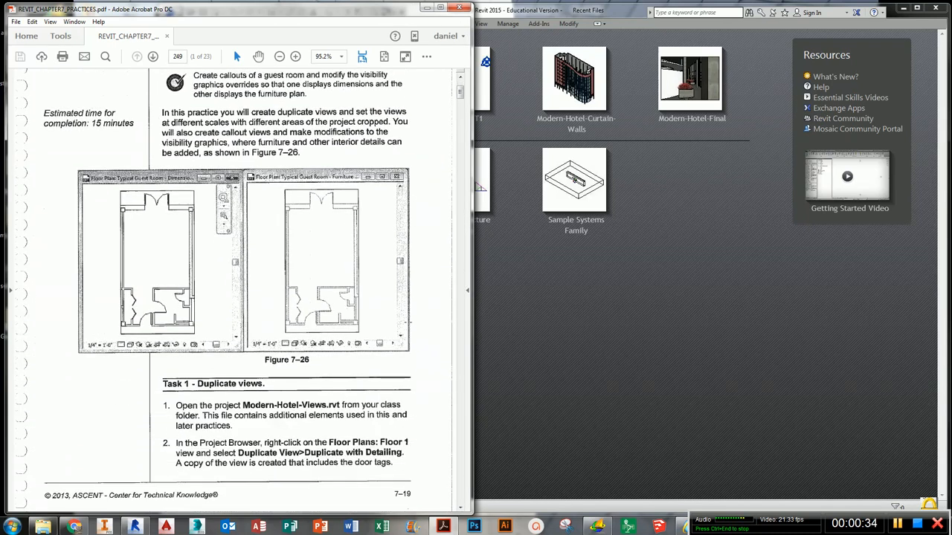
scroll(409, 321, up, 4)
click(613, 294)
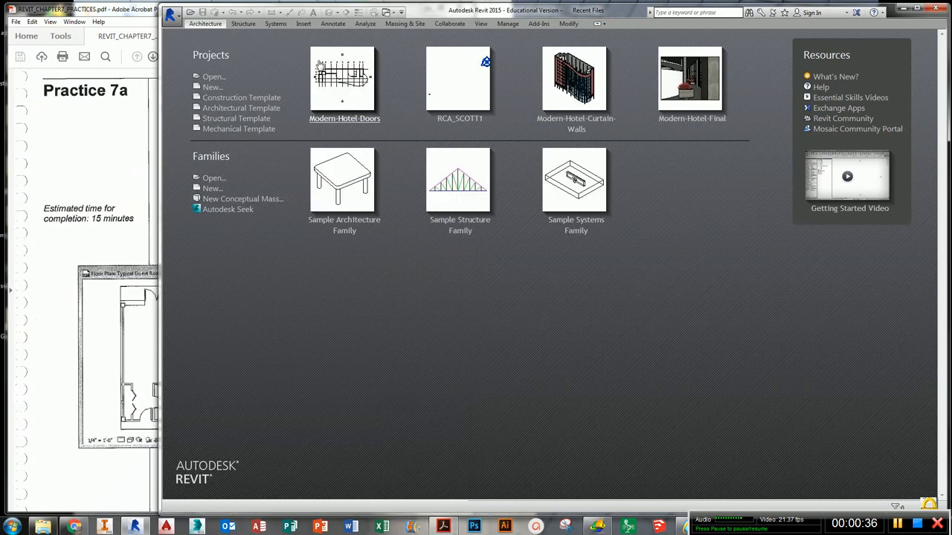
- Open the project Modern-Hotel-Views from the Autodesk Revit Architecture 2014 Fundamentals Class Files folder on drive C
click(141, 8)
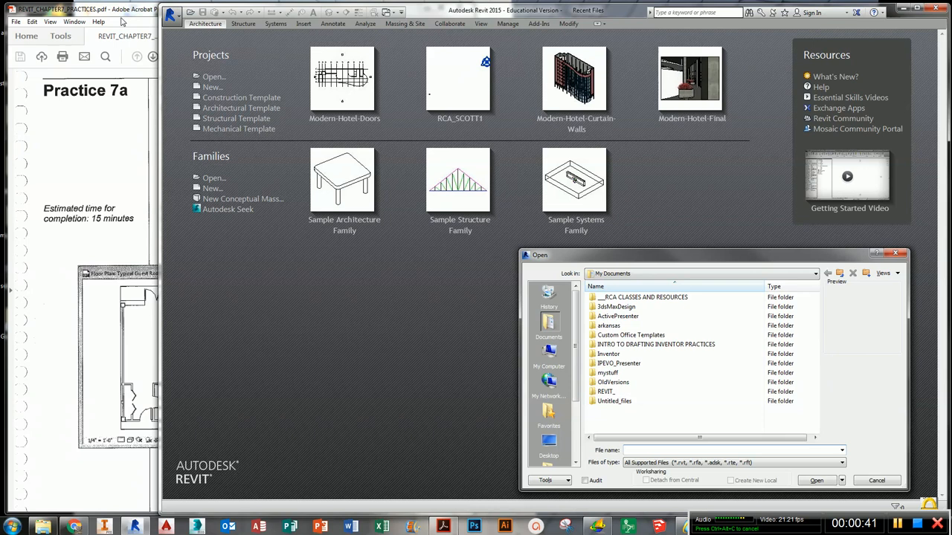
drag(121, 12, 0, 51)
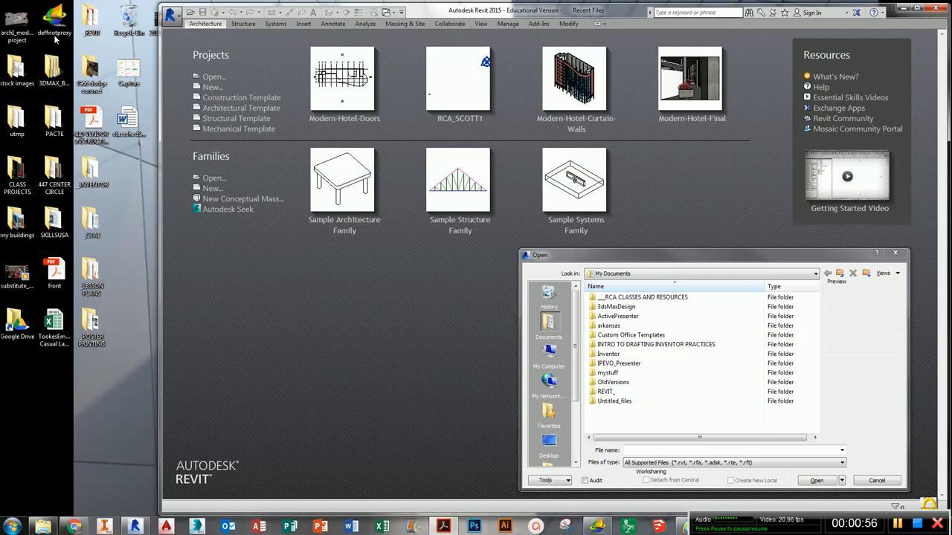
click(626, 274)
click(632, 323)
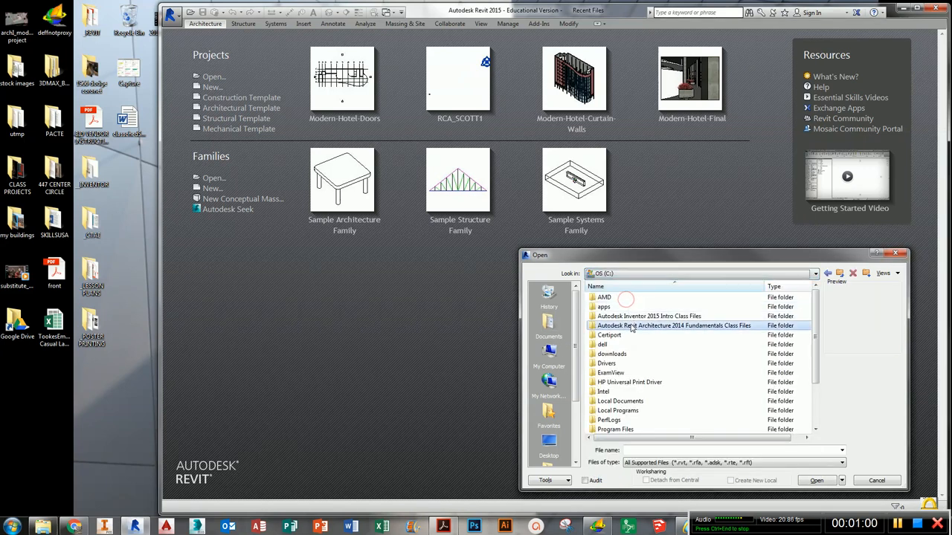
double_click(628, 325)
click(630, 383)
scroll(631, 394, down, 3)
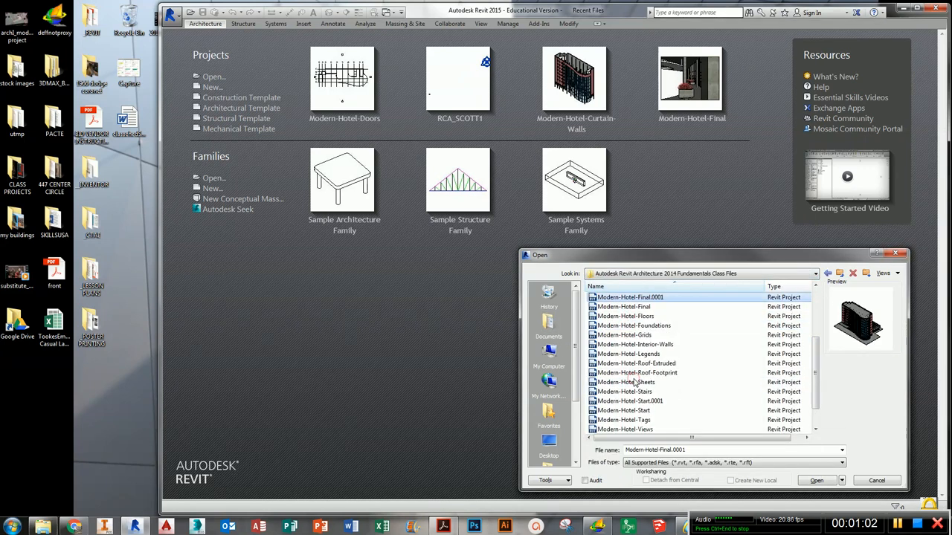
click(635, 430)
click(814, 480)
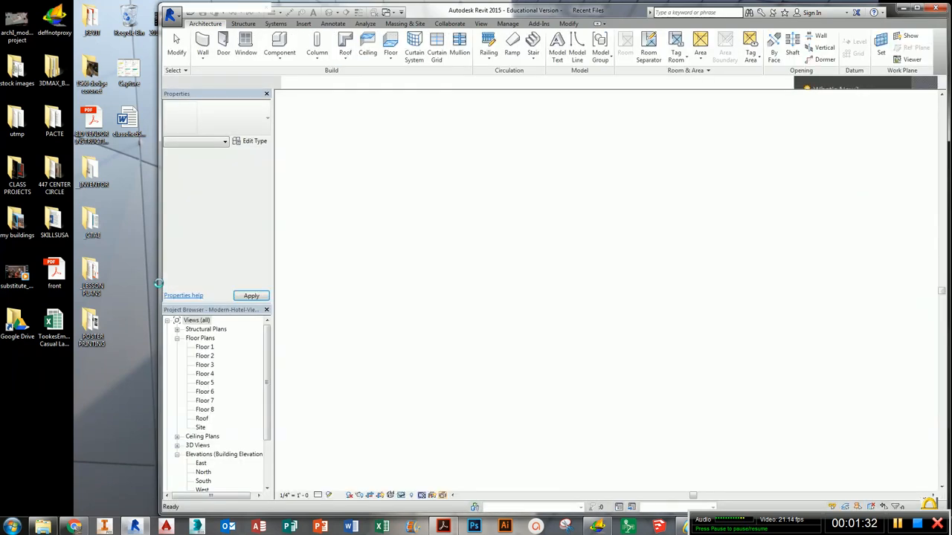
- Duplicate the Floor 1 floor plan view with detailing
drag(158, 283, 3, 290)
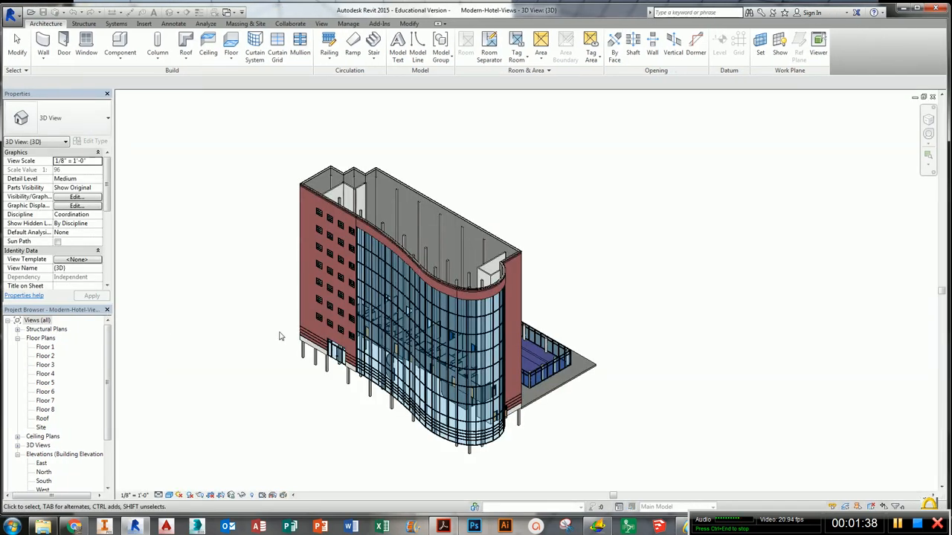
middle_drag(278, 333, 335, 340)
scroll(335, 340, up, 1)
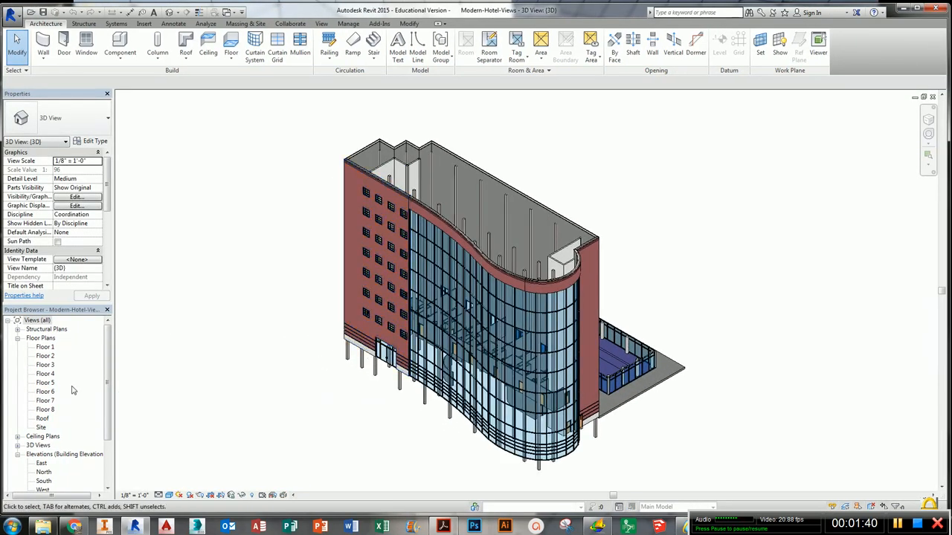
click(46, 347)
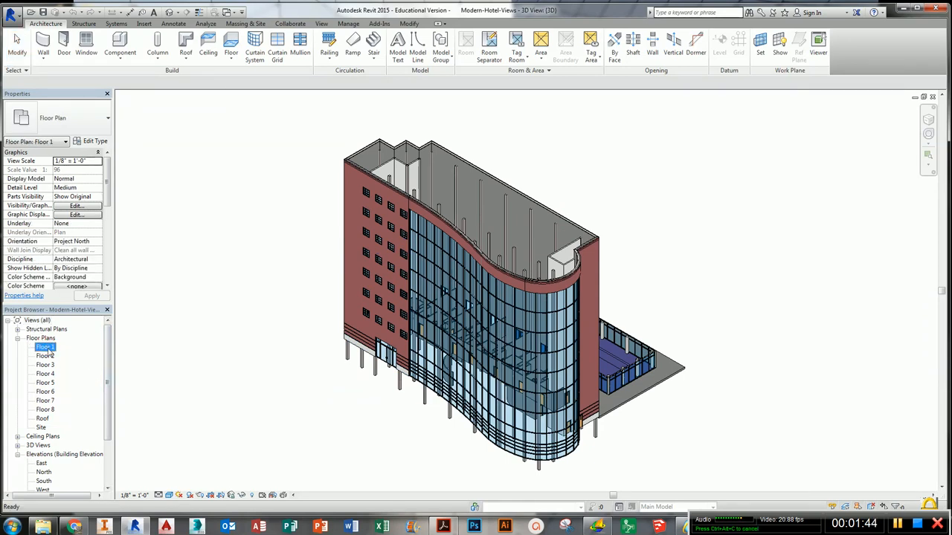
right_click(47, 353)
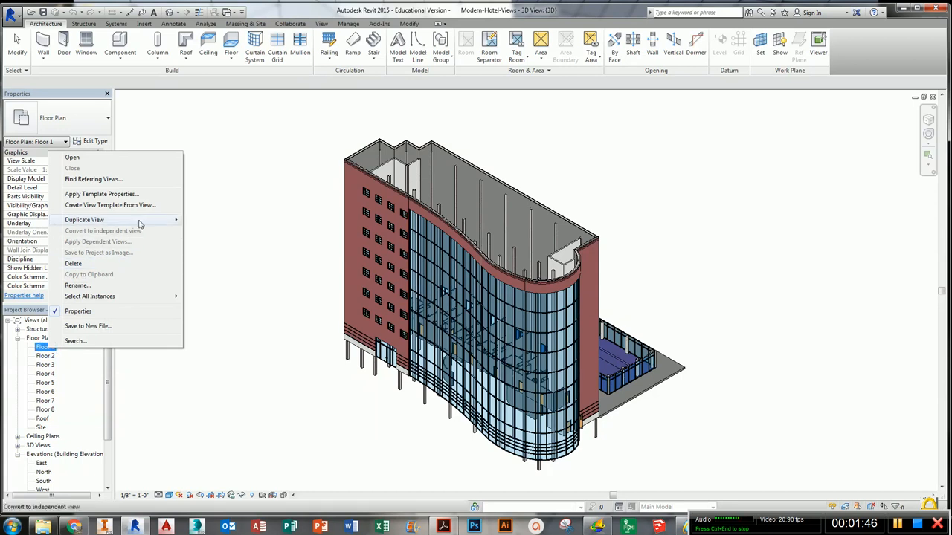
mouse_move(143, 220)
click(227, 231)
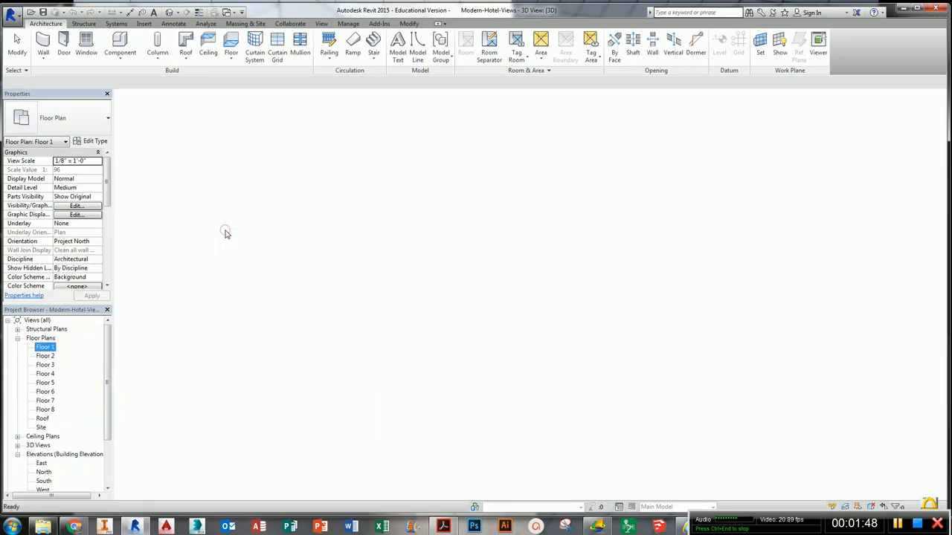
middle_drag(364, 277, 376, 317)
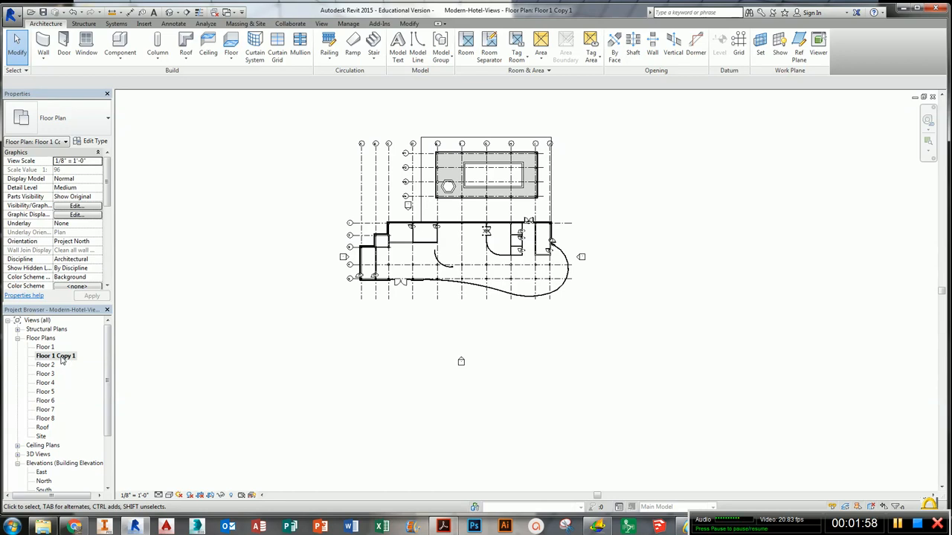
- Rename the duplicated view to Floor 1 with Pool
right_click(62, 359)
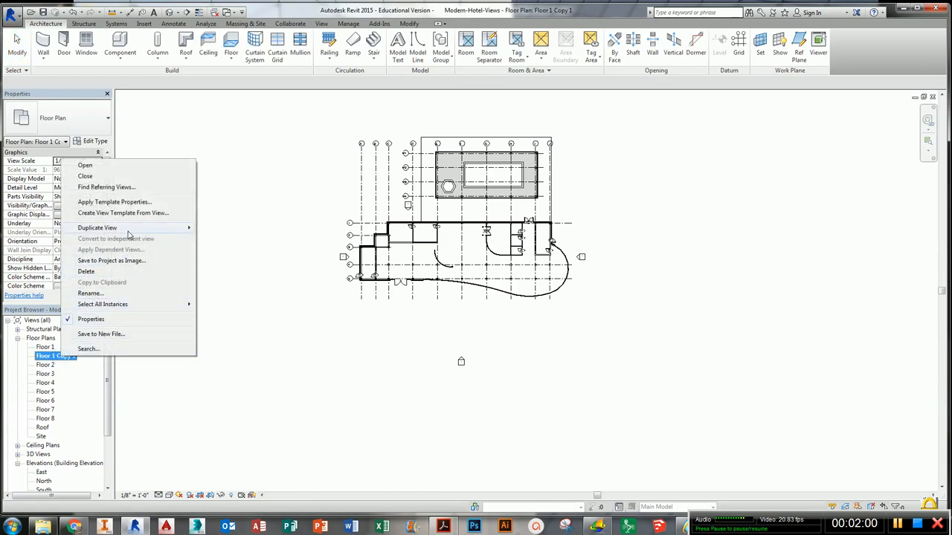
click(116, 294)
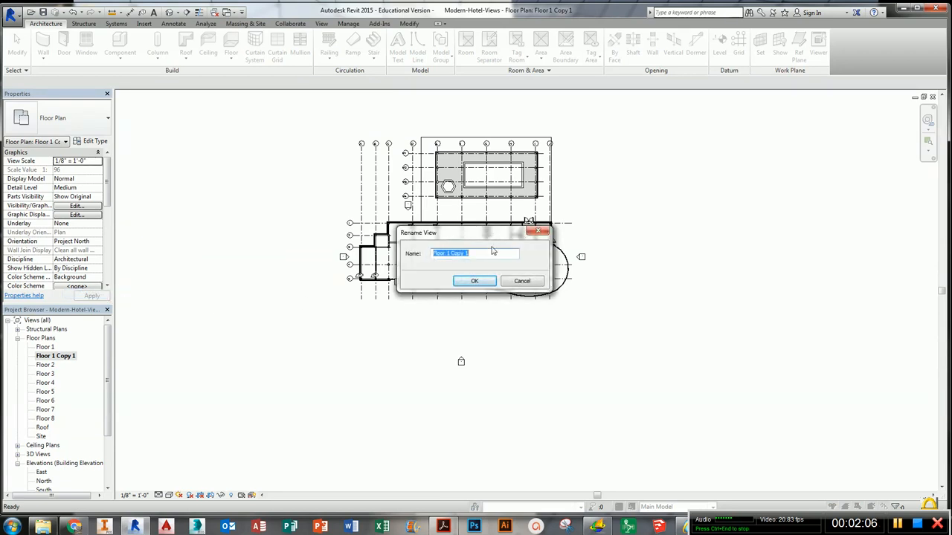
drag(493, 252, 452, 255)
text(mith Pool)
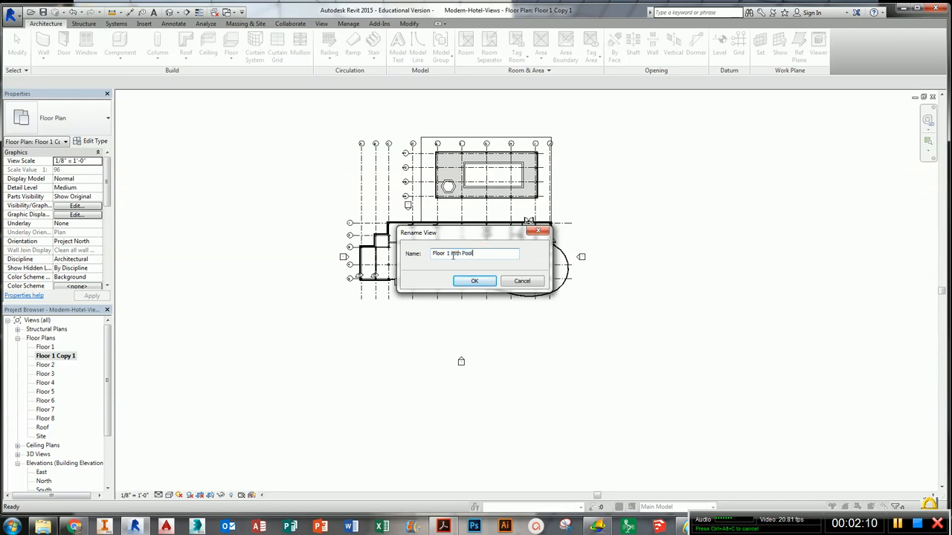
key(Return)
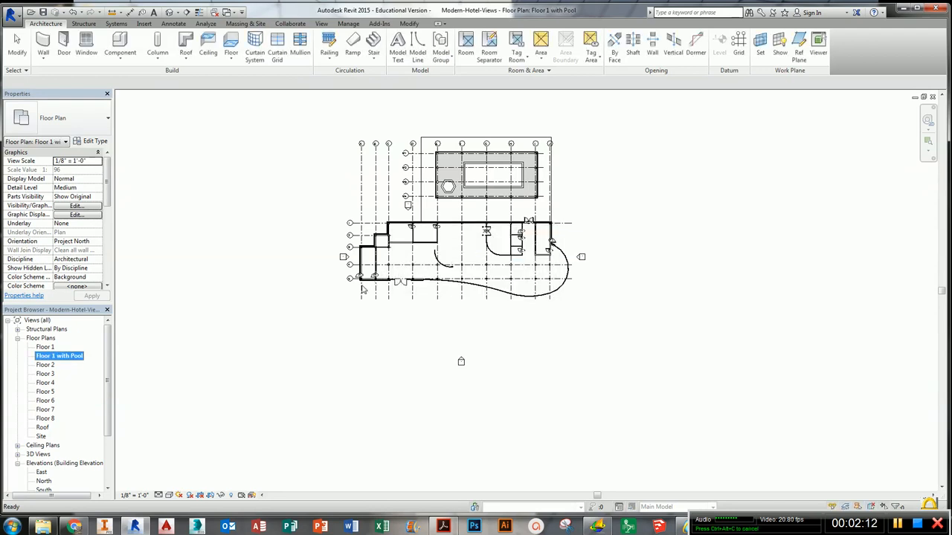
- Open the Floor 1 floor plan and tile all open view windows
click(304, 300)
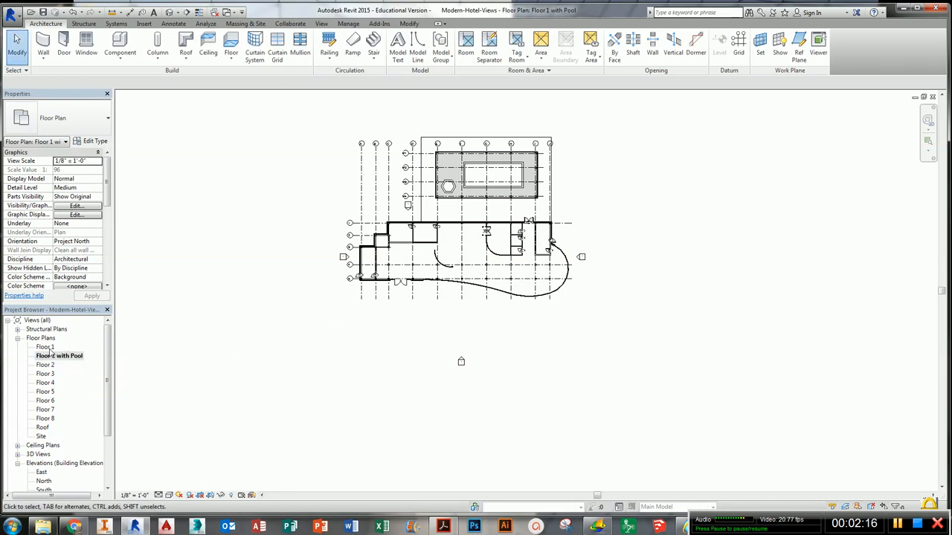
double_click(46, 348)
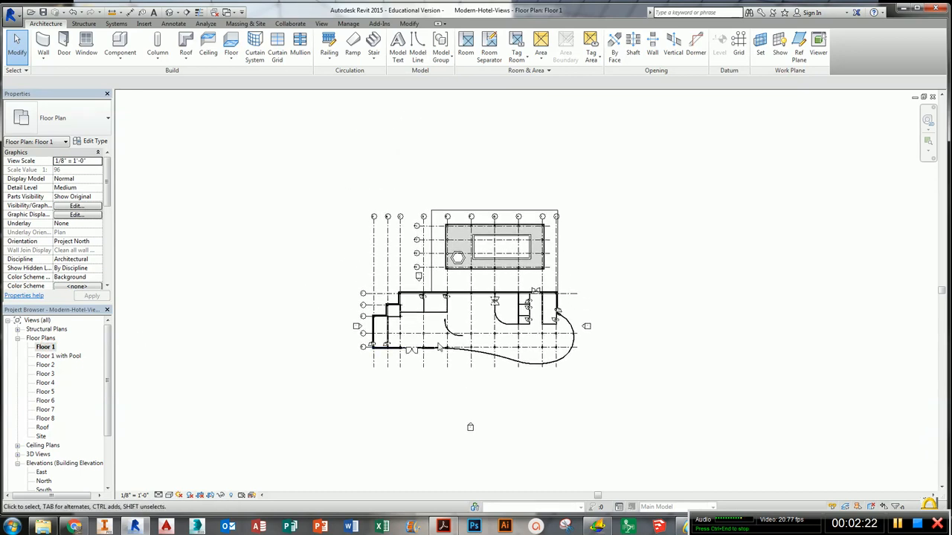
key(w)
key(t)
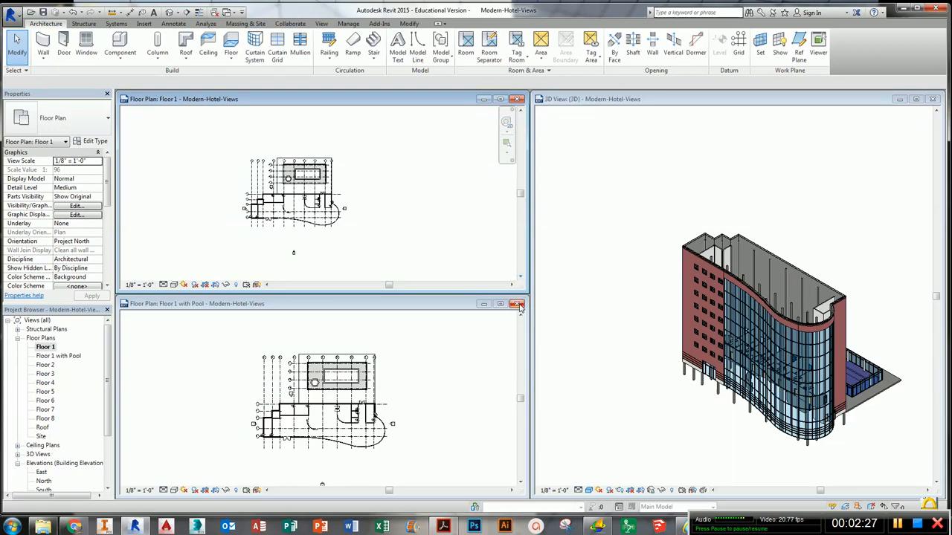
- Close the Floor 1 with Pool window and retile the remaining views
click(518, 305)
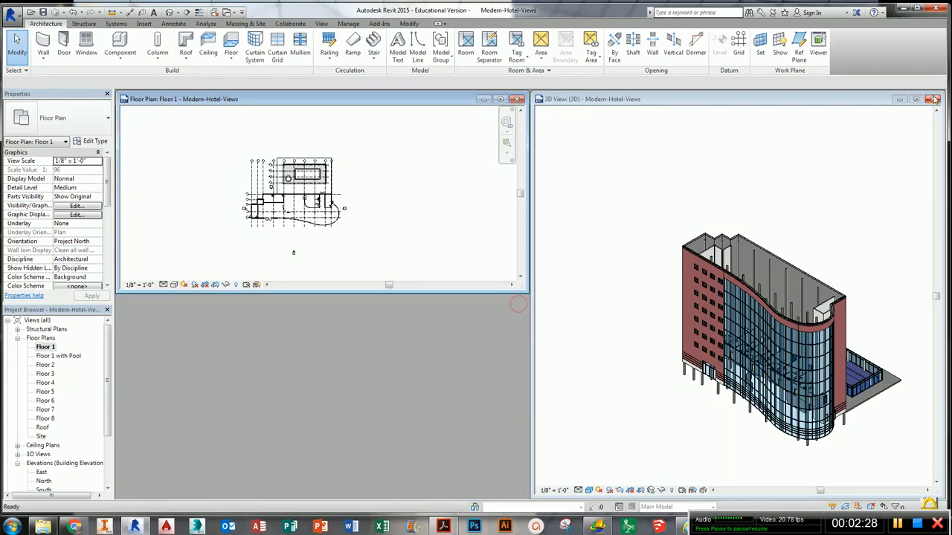
key(w)
key(t)
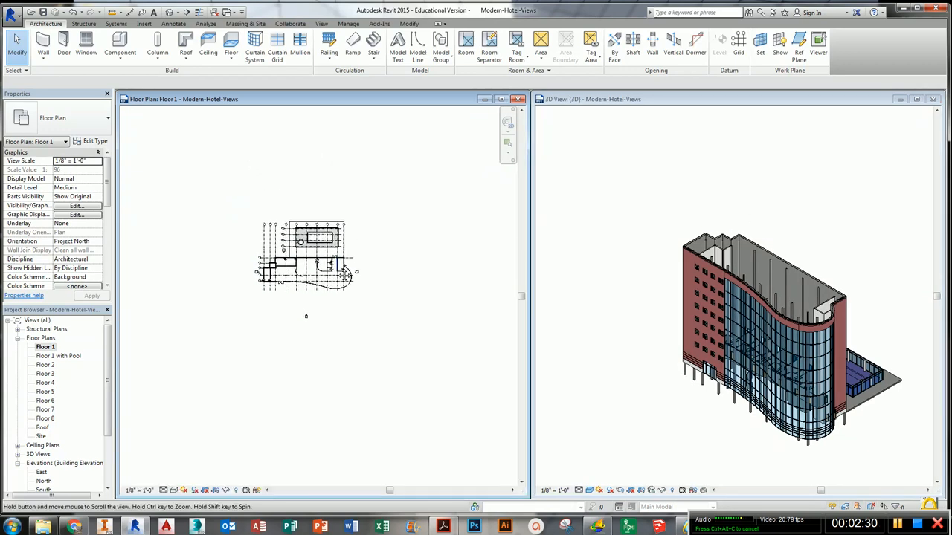
- Show the crop region in the Floor 1 plan view
scroll(327, 223, up, 4)
scroll(246, 264, up, 4)
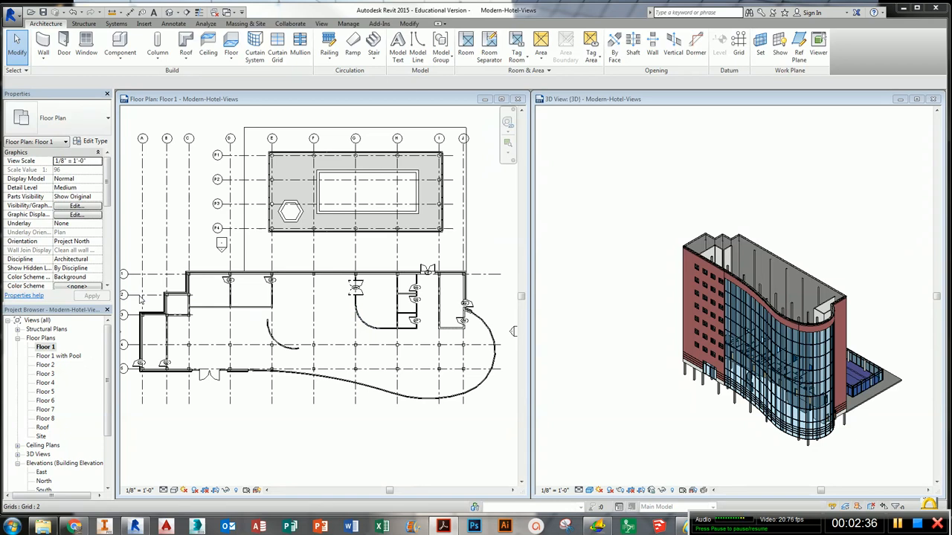
click(215, 490)
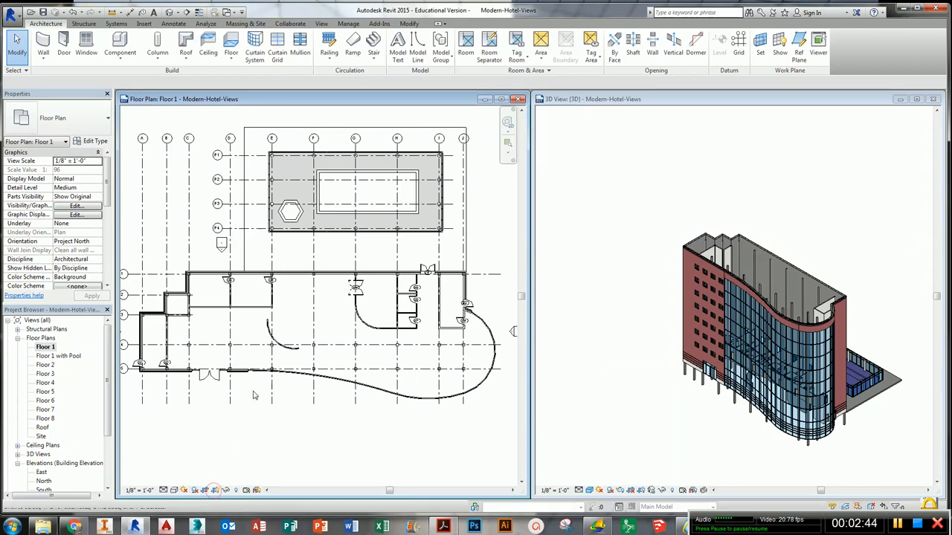
- Tighten the Floor 1 crop region around the building by pulling its top, bottom and right edges inward
scroll(262, 396, down, 3)
scroll(262, 395, down, 2)
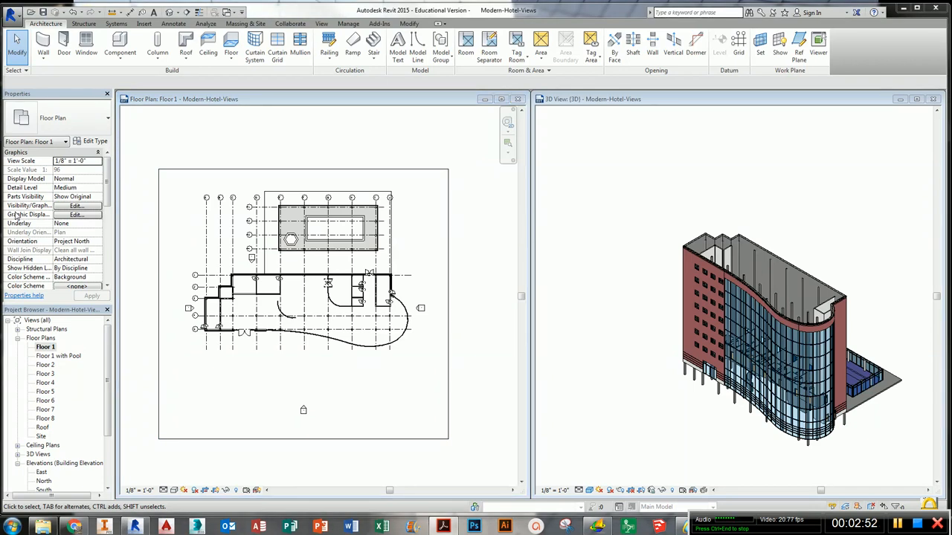
click(215, 174)
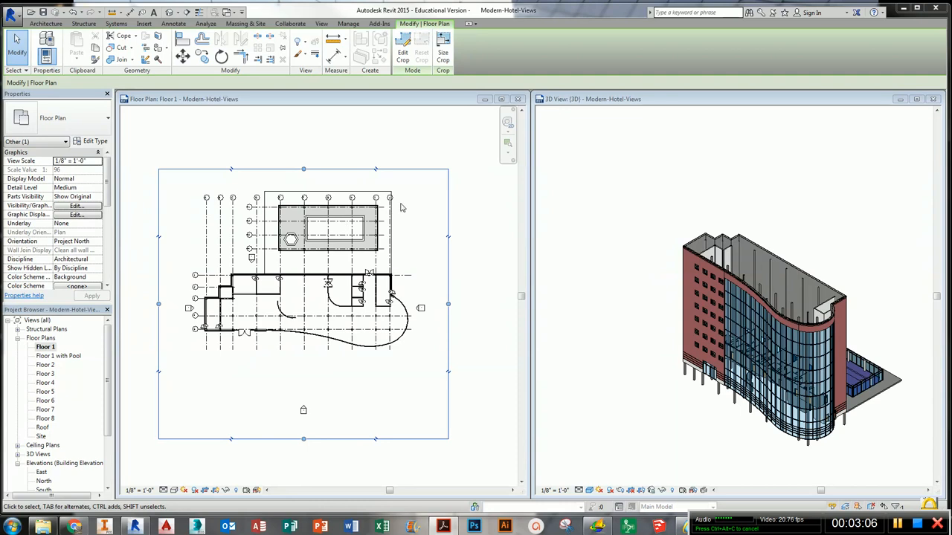
drag(304, 171, 292, 269)
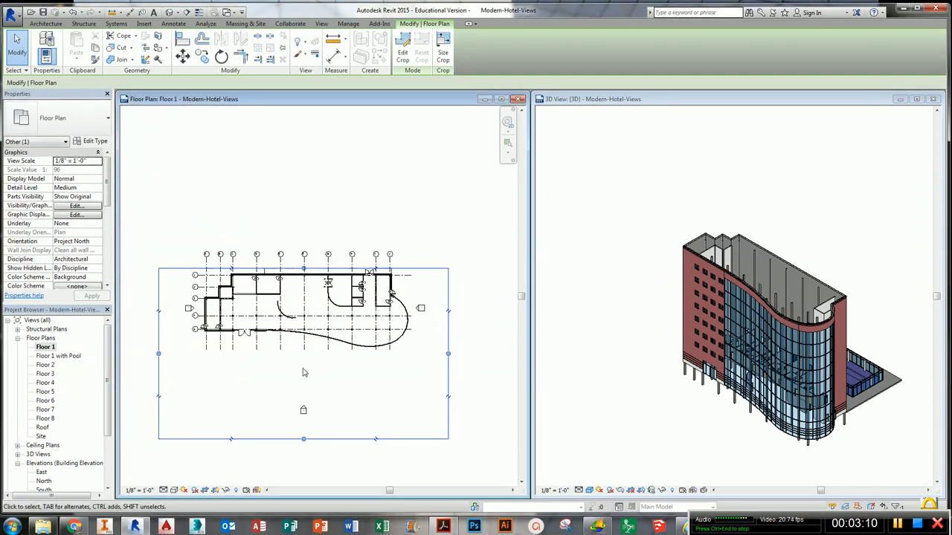
drag(304, 439, 302, 352)
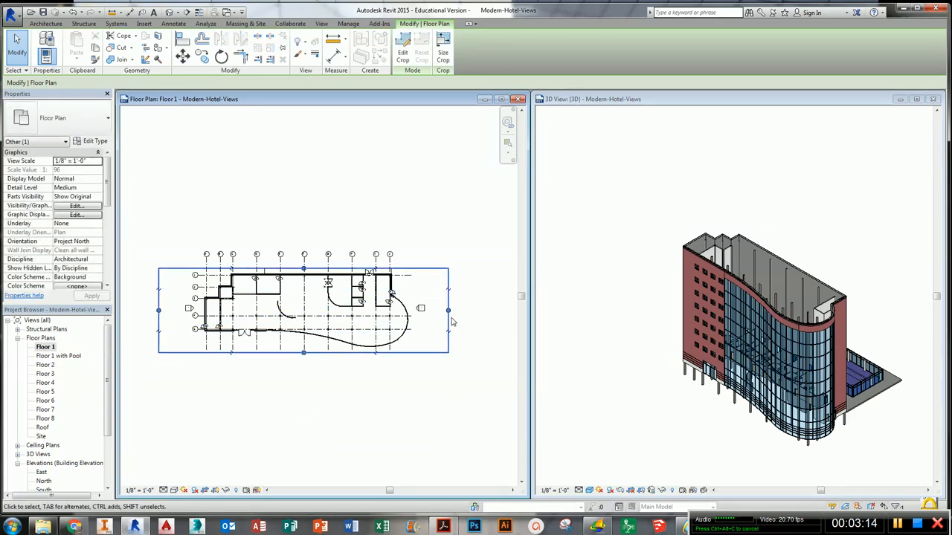
drag(448, 310, 424, 310)
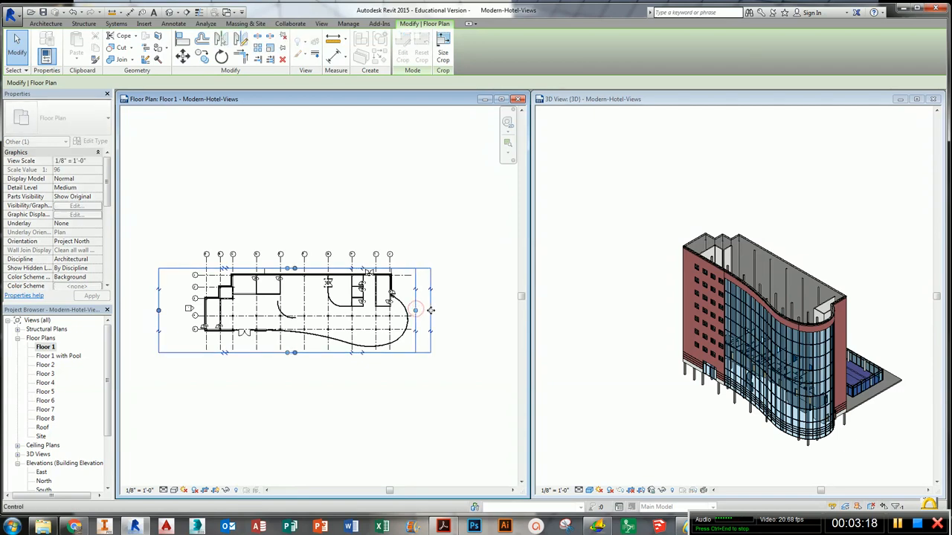
- Lower the crop region's bottom edge to enclose the elevation marker below the building
mouse_move(296, 354)
mouse_down()
mouse_move(295, 388)
mouse_move(295, 364)
mouse_up()
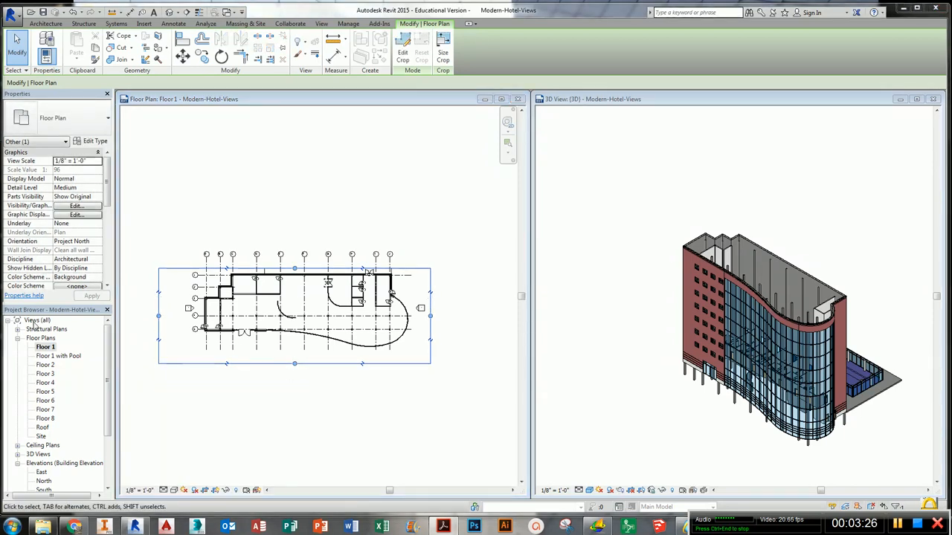
click(361, 400)
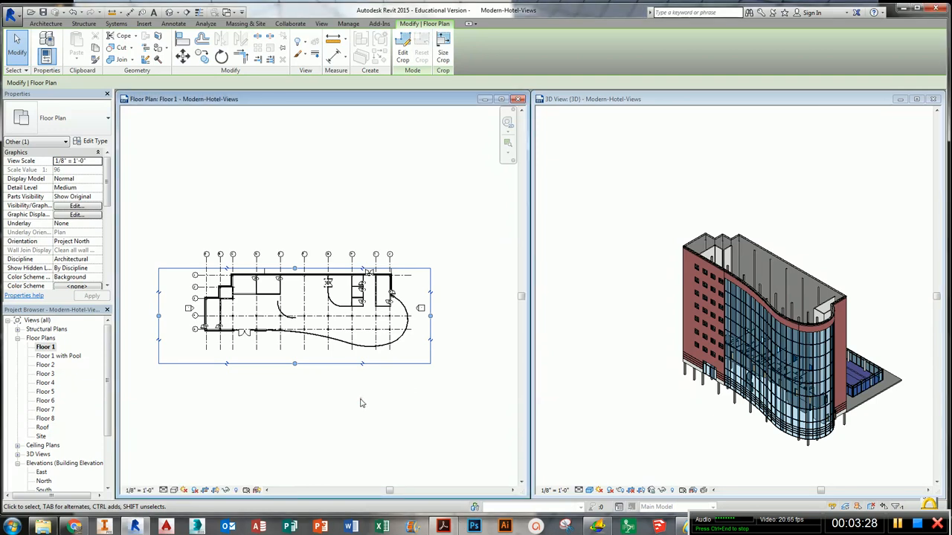
drag(297, 392, 297, 423)
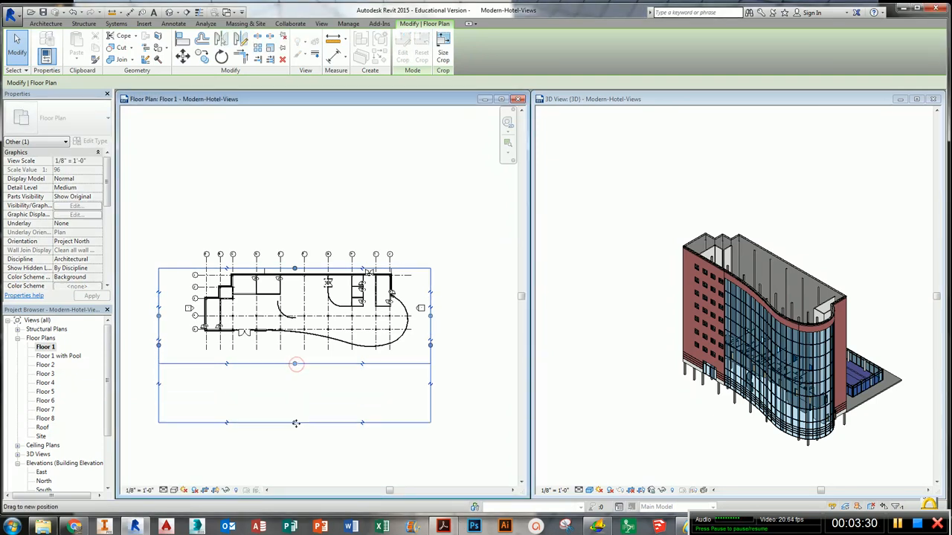
- Select the south elevation marker and move its view line up closer to the building
click(304, 410)
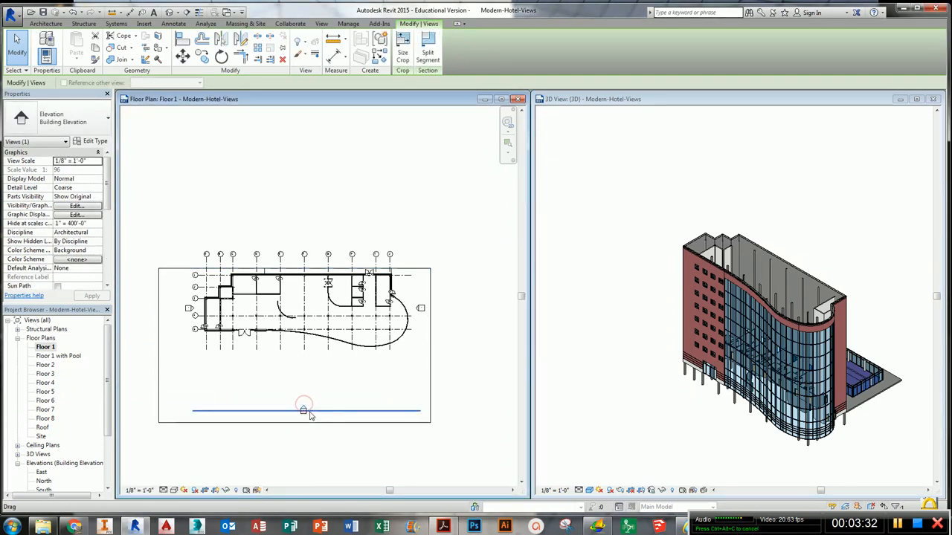
drag(307, 398, 305, 357)
click(304, 411)
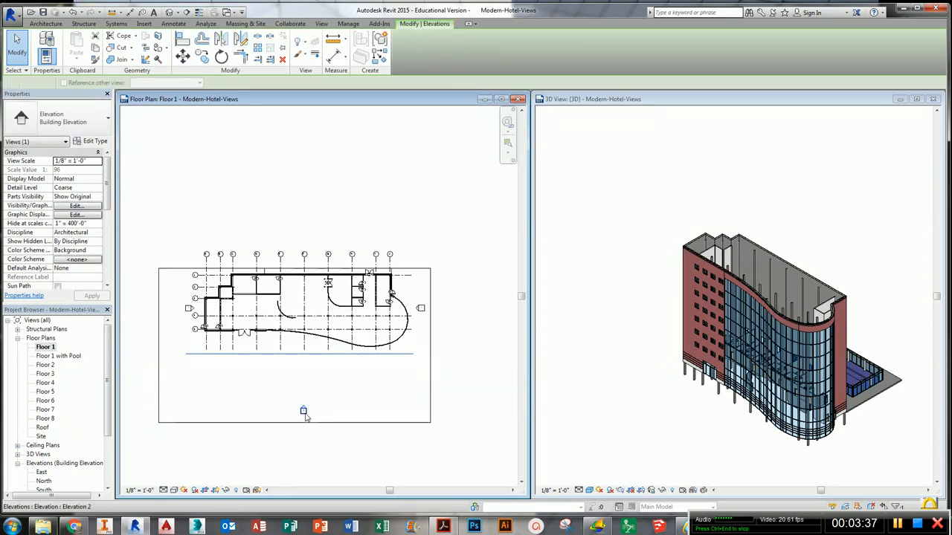
- Move the south elevation marker up so it sits just below the building
drag(303, 406, 302, 354)
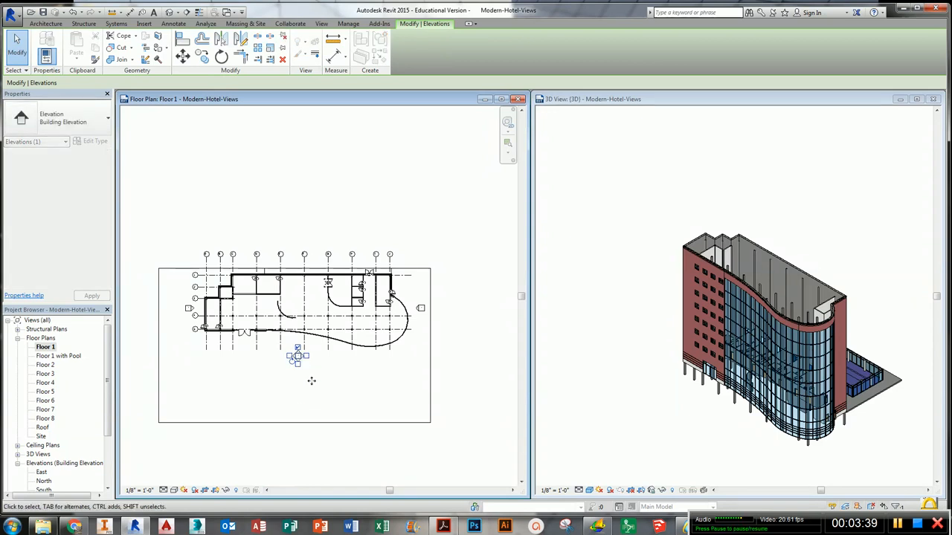
click(322, 387)
- Extend the Floor 1 crop region's top edge upward beyond the building
click(296, 274)
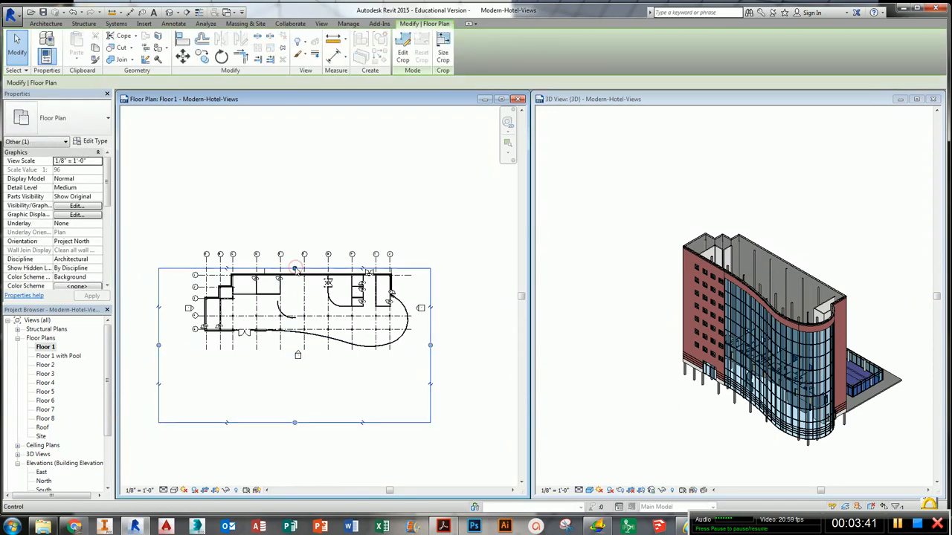
drag(296, 274, 298, 221)
- Move the north elevation marker down, between the pool and the building's north wall
scroll(297, 222, up, 4)
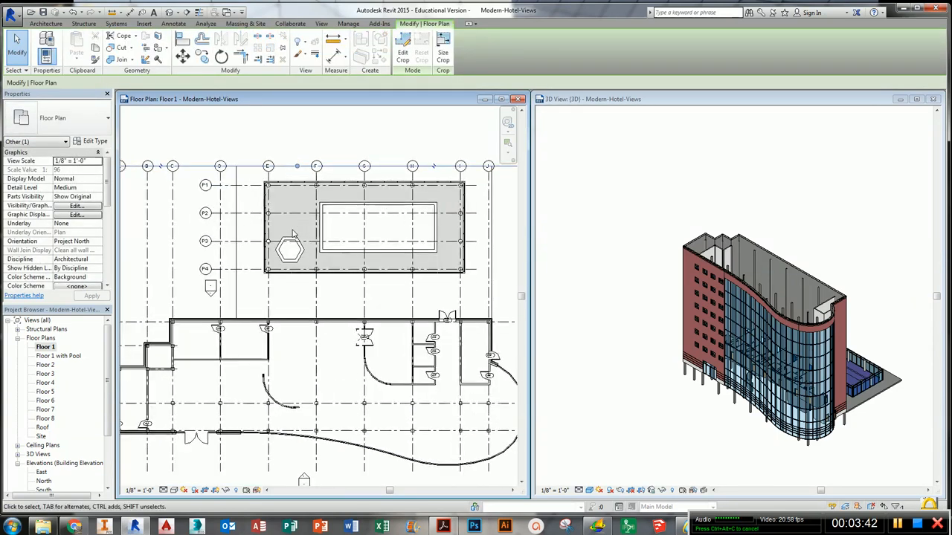
click(211, 287)
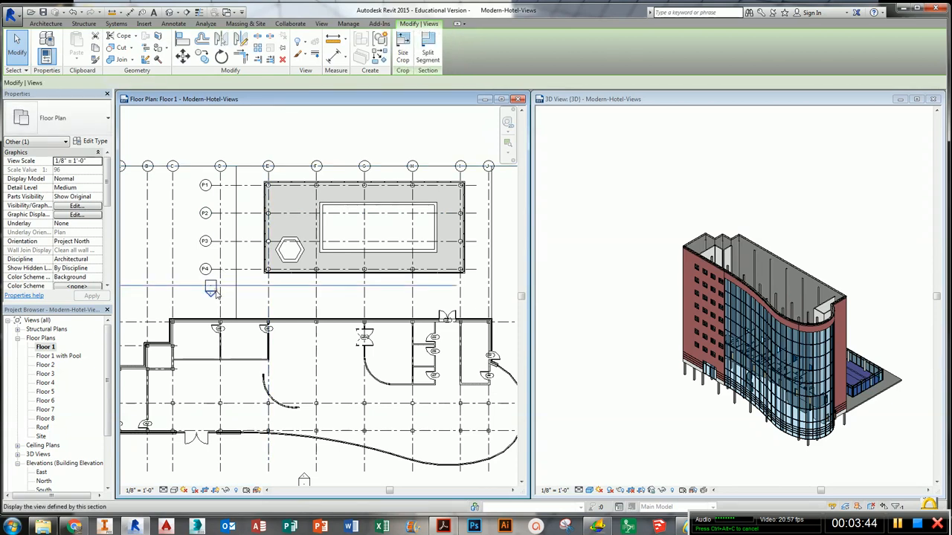
click(211, 287)
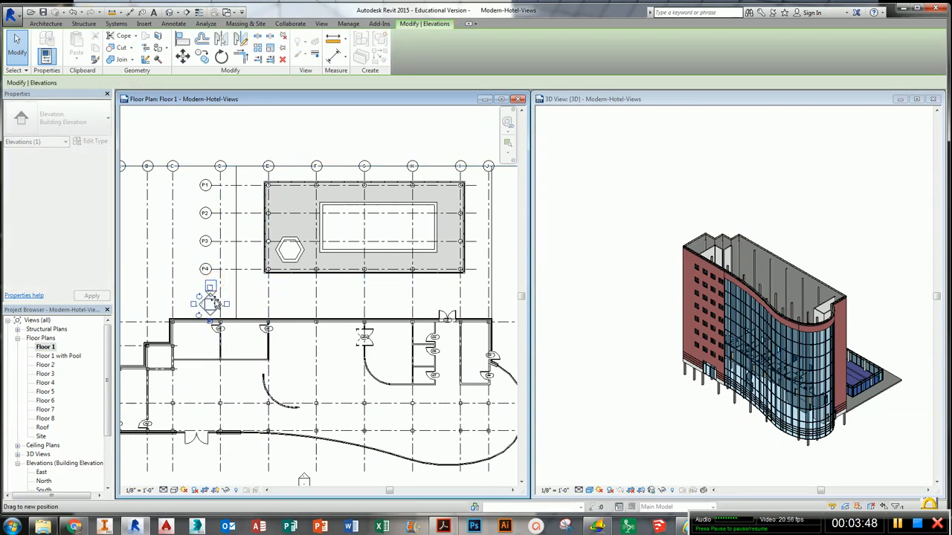
click(290, 309)
scroll(290, 309, down, 2)
mouse_move(290, 309)
middle_down()
mouse_move(295, 223)
mouse_move(296, 251)
middle_up()
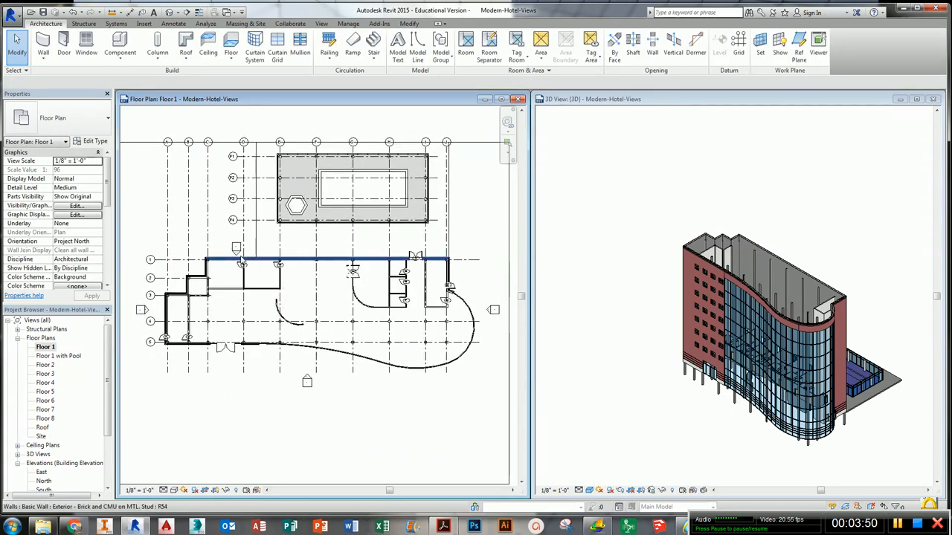
- Pull the crop region's top edge down to just above the north elevation marker
click(248, 254)
click(251, 254)
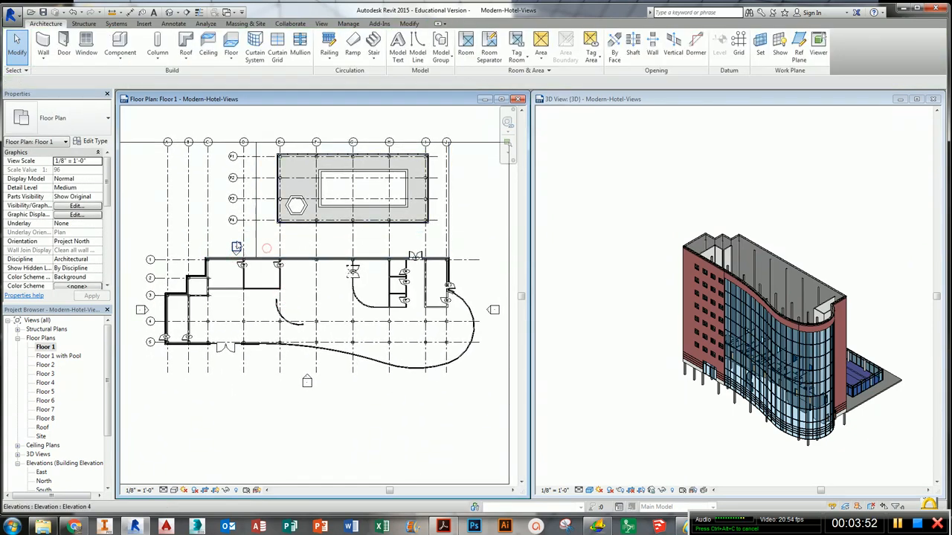
click(236, 248)
click(308, 249)
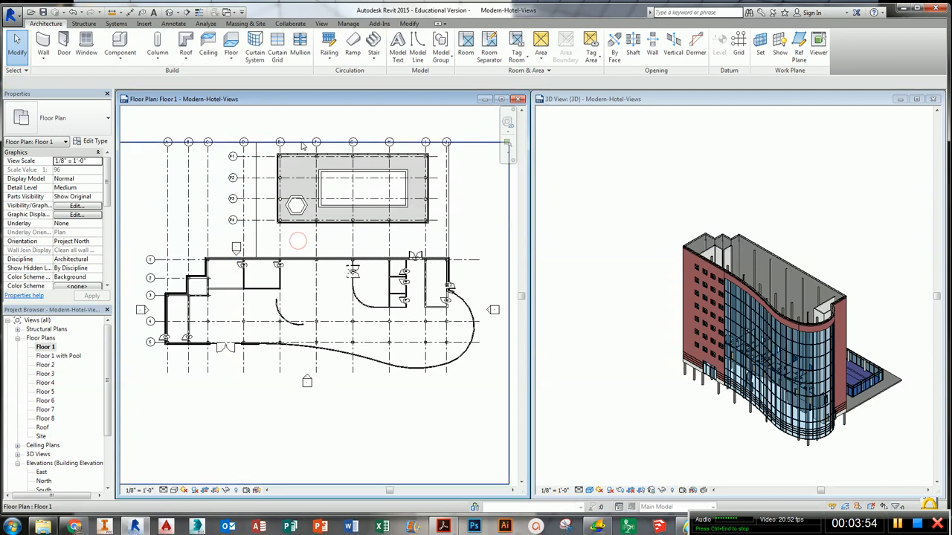
click(301, 142)
drag(301, 142, 301, 242)
- Tighten the crop region's bottom and left edges around the building and elevation markers
scroll(283, 367, down, 1)
middle_drag(297, 379, 315, 357)
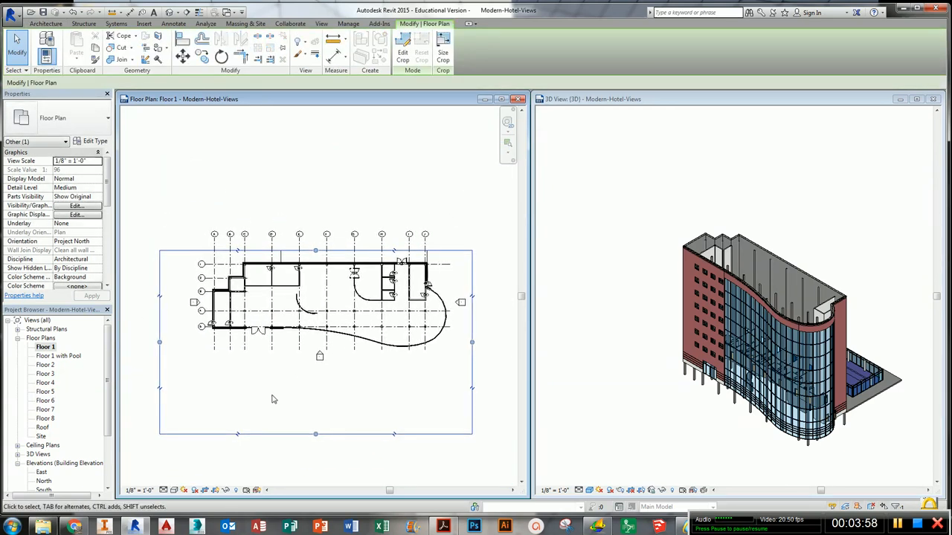
drag(316, 435, 318, 363)
drag(159, 306, 181, 307)
click(225, 186)
middle_drag(332, 270, 319, 291)
scroll(319, 291, up, 1)
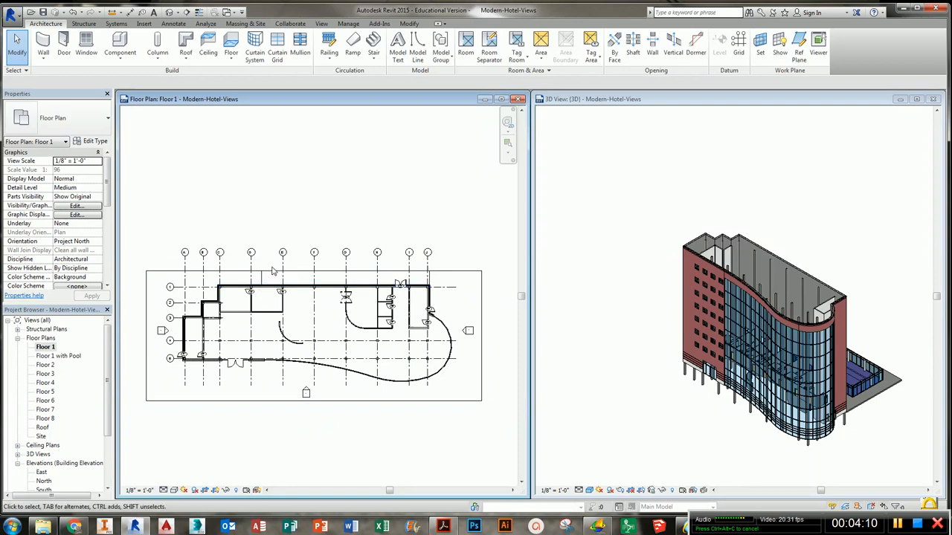
- Hide the crop region in the Floor 1 view
click(216, 491)
scroll(273, 431, up, 2)
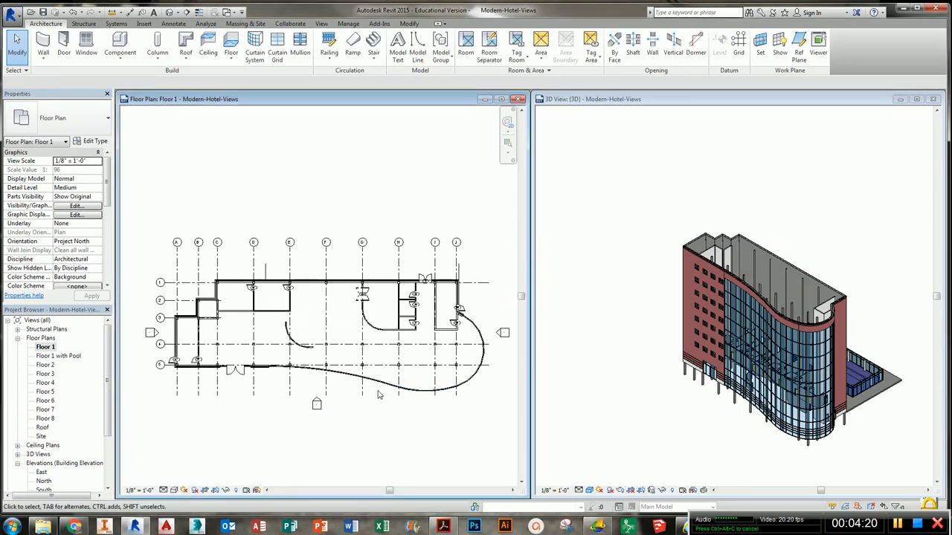
- Duplicate the Floor 2 plan view without detailing
click(44, 365)
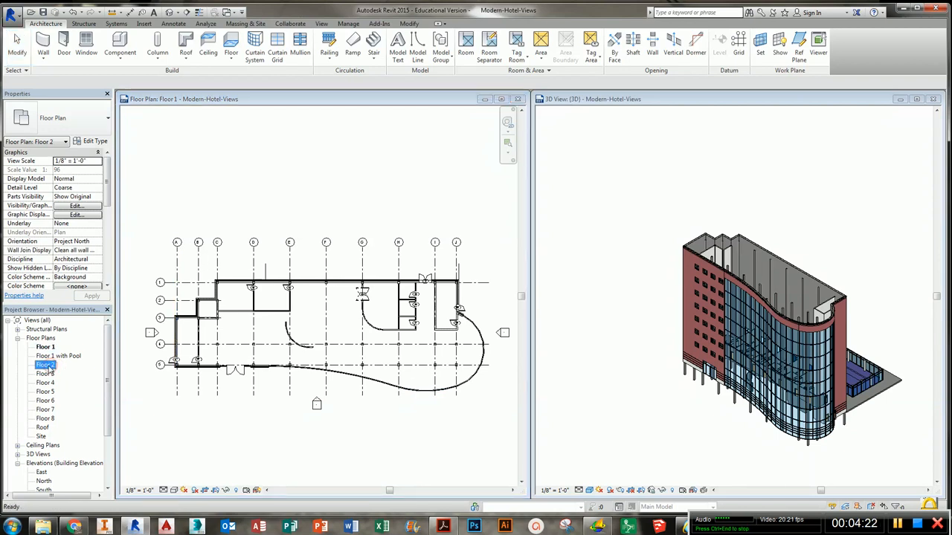
right_click(46, 366)
click(125, 237)
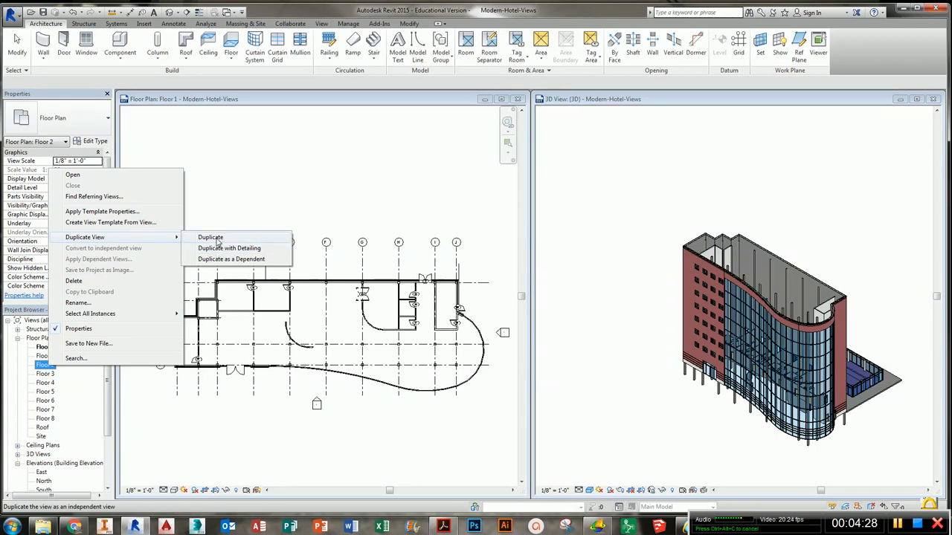
click(213, 238)
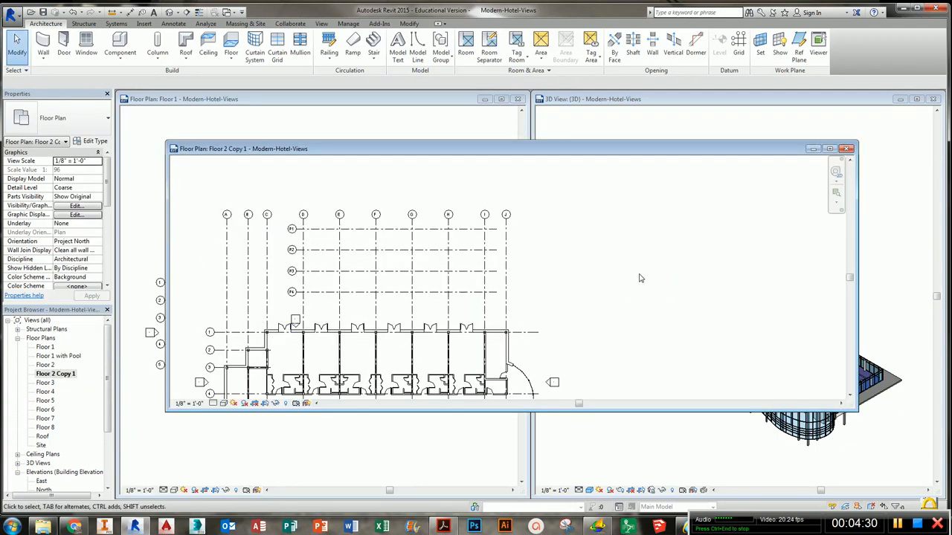
- Rename the duplicated view as Typical Guest Room Floor Plan
middle_drag(705, 199, 711, 240)
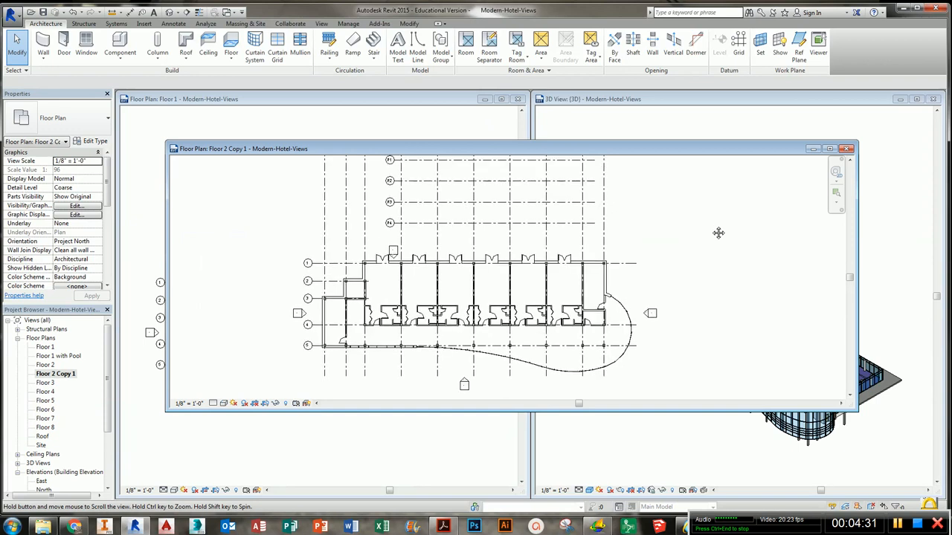
right_click(58, 377)
click(107, 314)
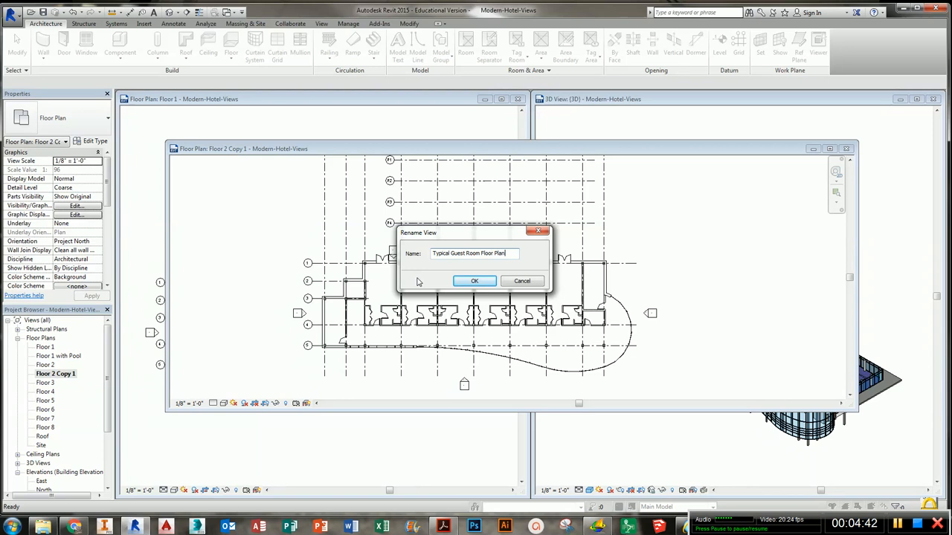
key(Return)
click(362, 376)
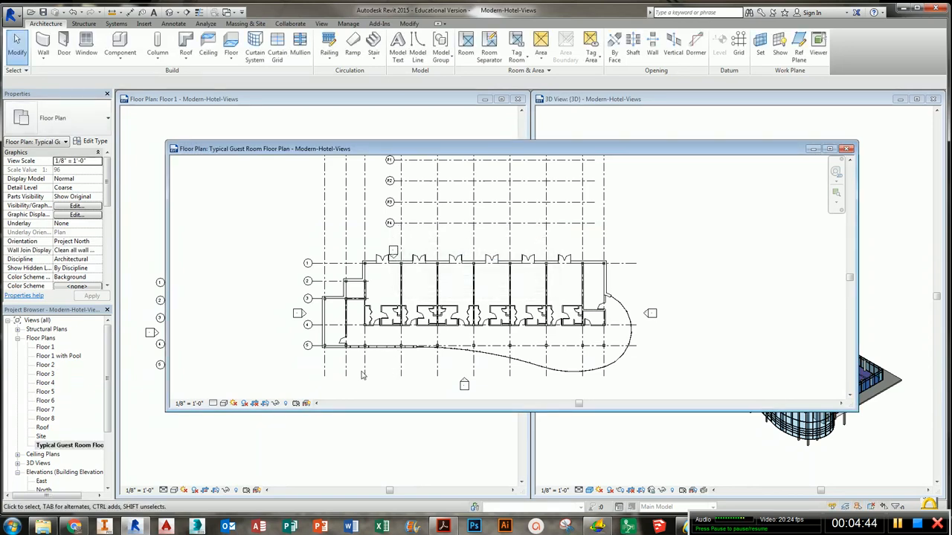
- Show the crop region in the Typical Guest Room Floor Plan view
click(265, 404)
middle_drag(398, 361, 396, 318)
scroll(389, 365, down, 2)
scroll(408, 298, up, 1)
click(100, 328)
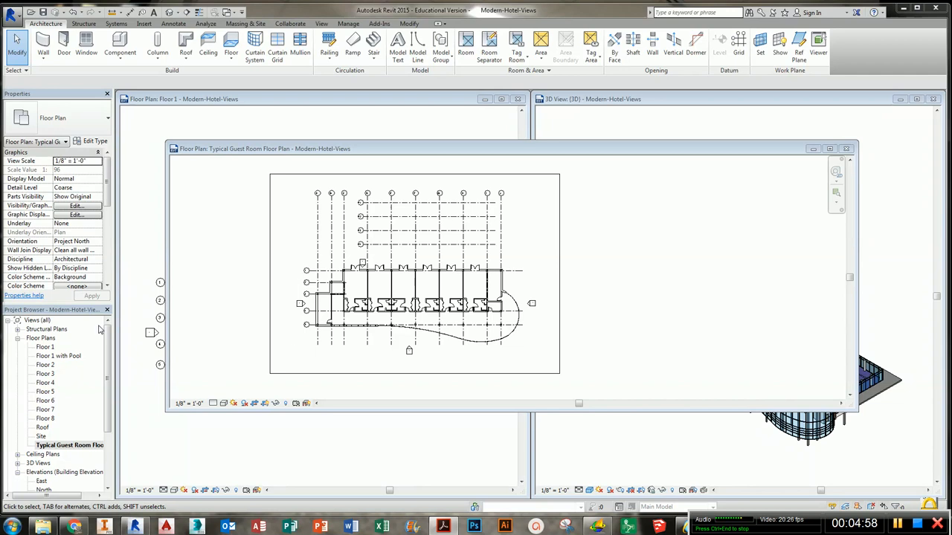
- Tighten the crop region's top, bottom, right and left edges around the guest room floor
click(402, 175)
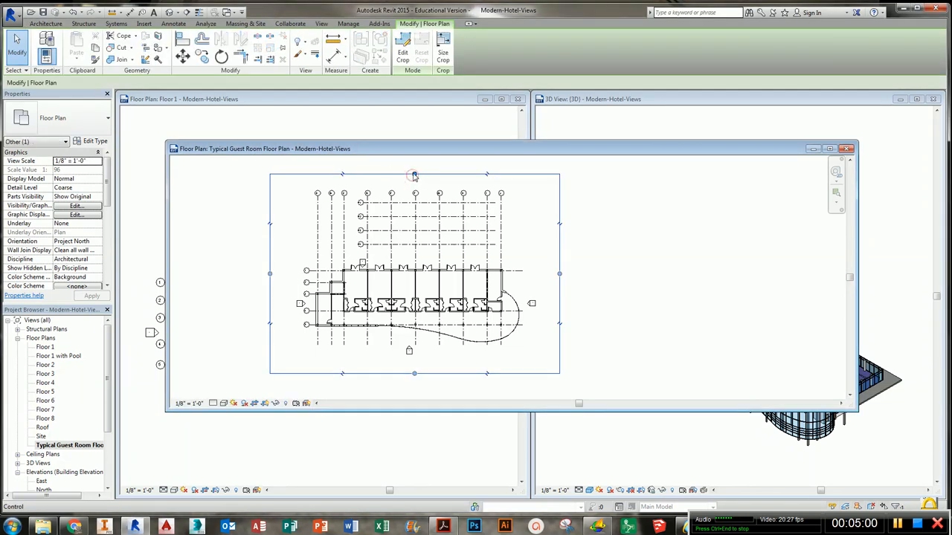
drag(413, 174, 407, 258)
drag(415, 374, 414, 346)
drag(559, 303, 537, 304)
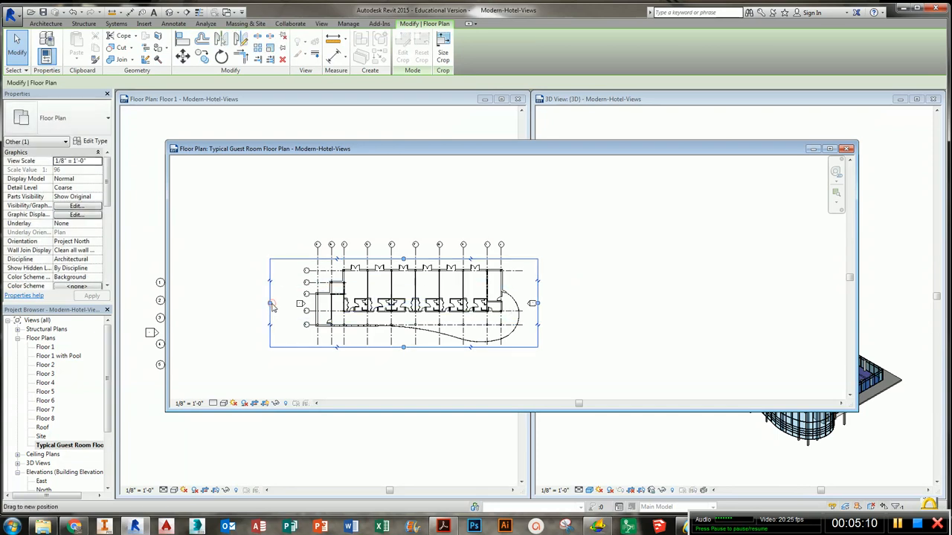
drag(270, 302, 302, 303)
scroll(426, 294, up, 3)
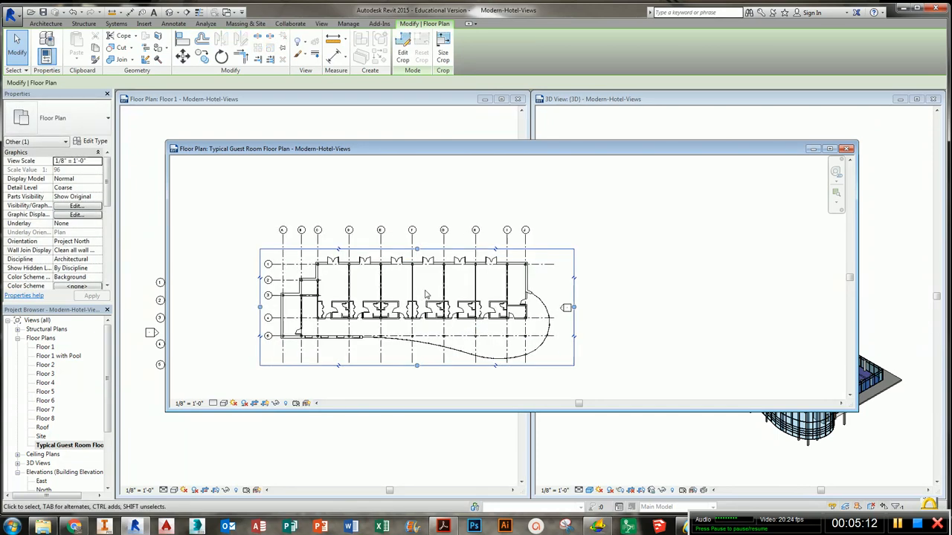
middle_drag(425, 295, 499, 261)
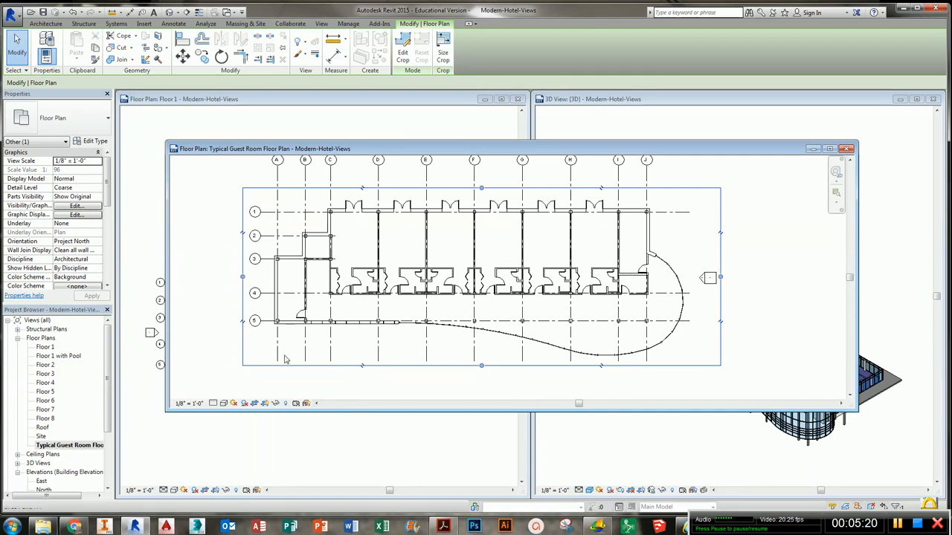
middle_drag(287, 354, 293, 350)
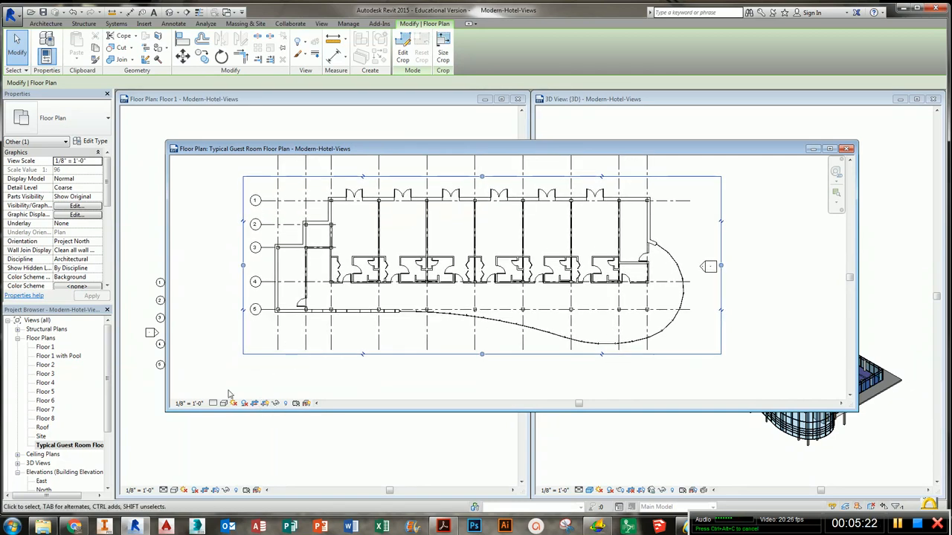
- Turn on Annotation Crop for the Typical Guest Room Floor Plan view
drag(106, 208, 105, 269)
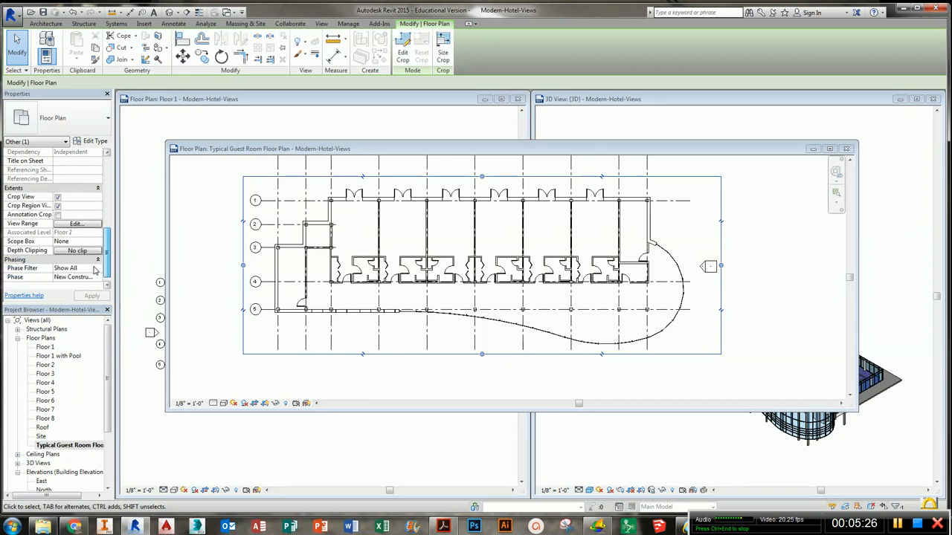
scroll(300, 318, down, 1)
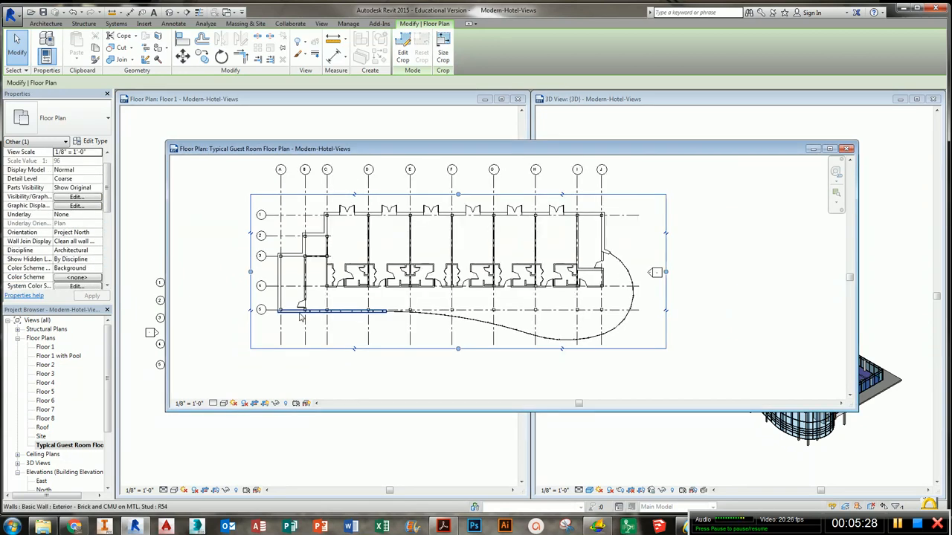
middle_drag(304, 320, 304, 336)
drag(106, 210, 105, 247)
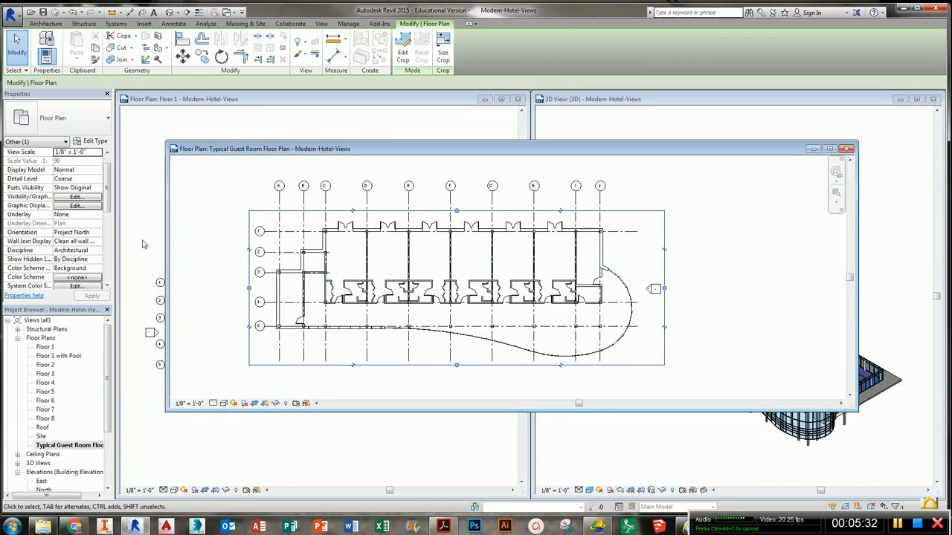
drag(107, 202, 108, 256)
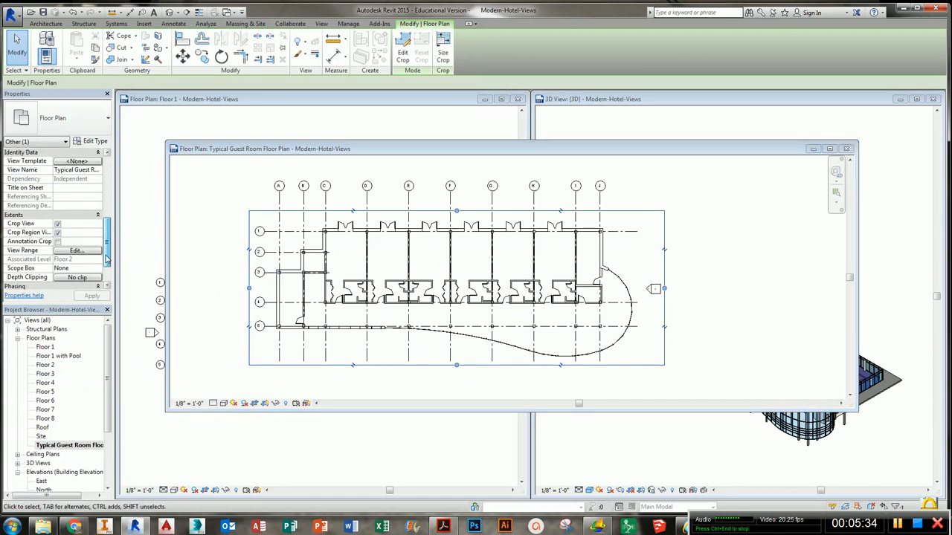
click(58, 241)
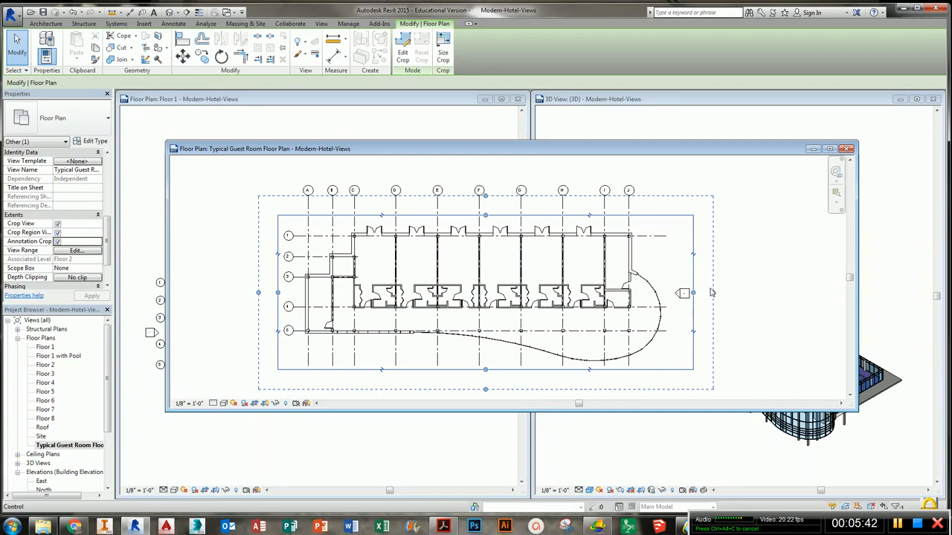
- Widen the annotation crop's right edge
drag(714, 294, 714, 295)
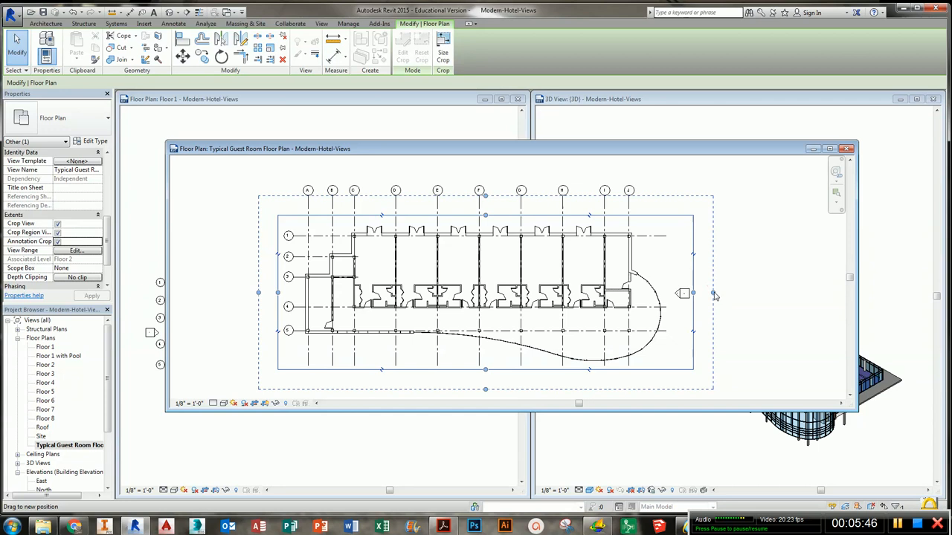
drag(714, 295, 781, 293)
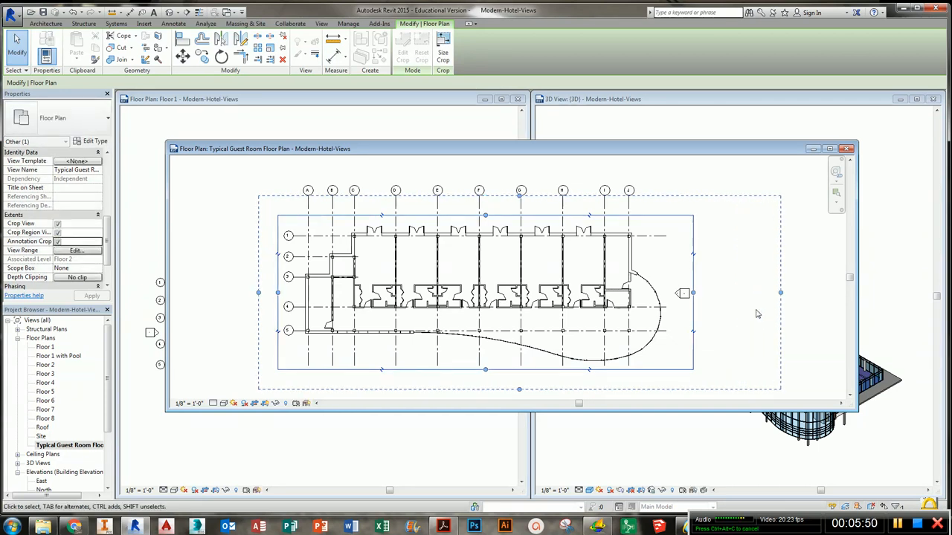
- Move the east elevation marker farther right, away from the building
click(683, 293)
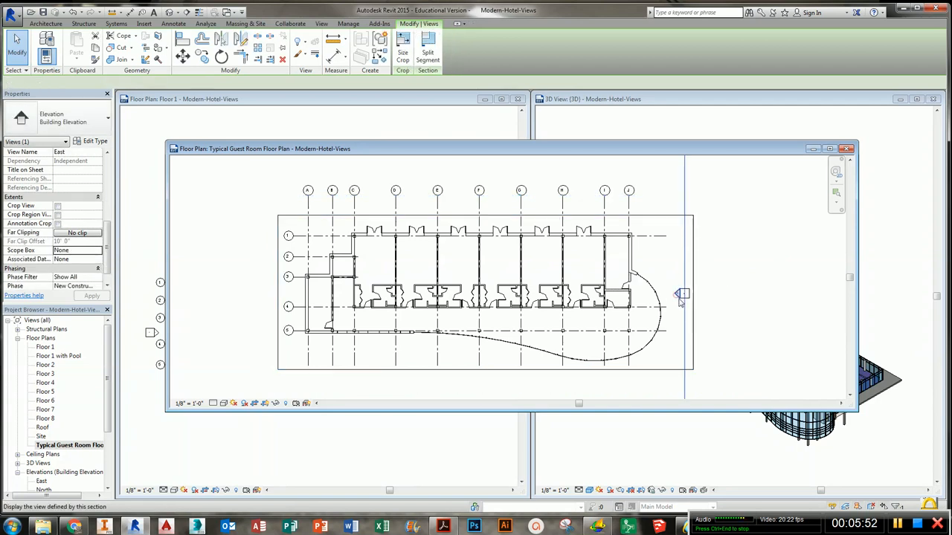
drag(683, 293, 728, 291)
click(683, 293)
click(766, 324)
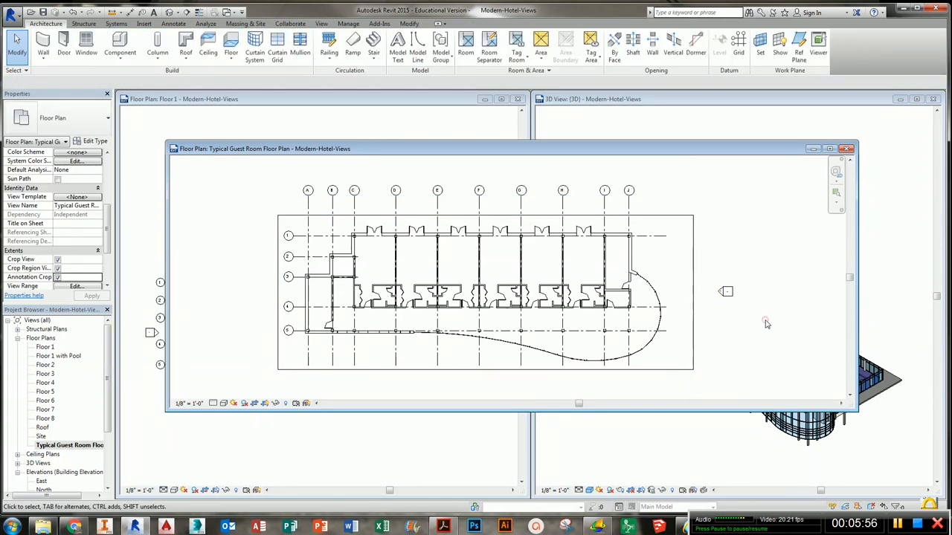
- Adjust the annotation crop's right edge so it just encloses the east elevation marker
click(696, 282)
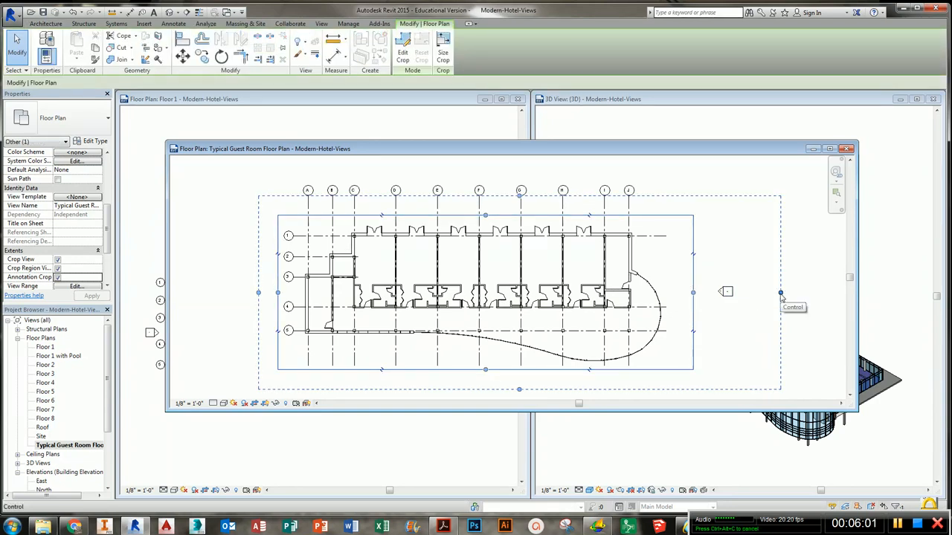
drag(781, 294, 712, 294)
click(721, 320)
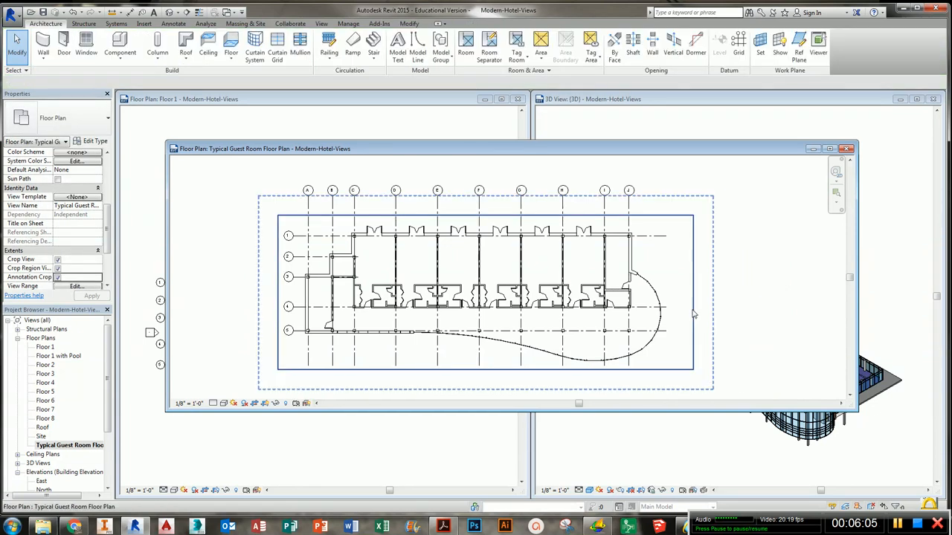
click(693, 314)
drag(712, 292, 760, 292)
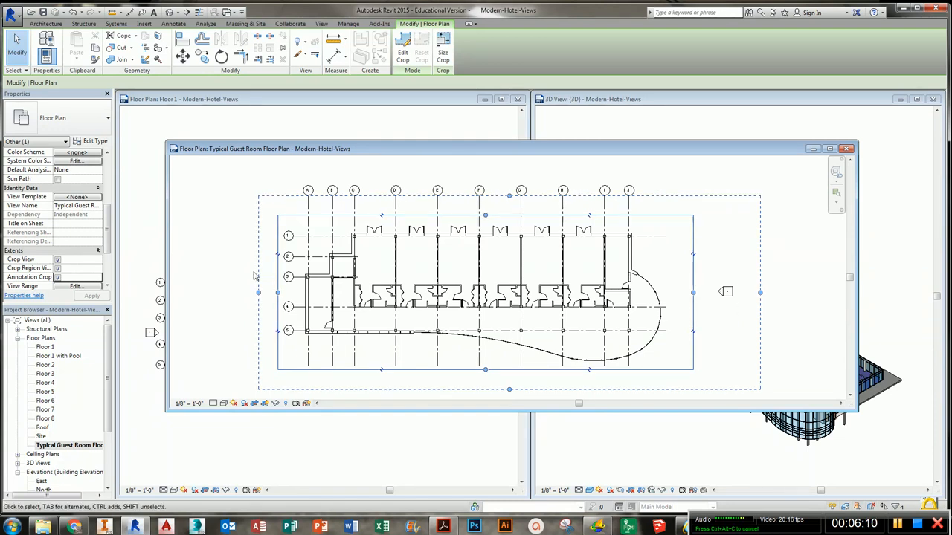
- Hide the crop region boundary in the Typical Guest Room Floor Plan view
click(723, 303)
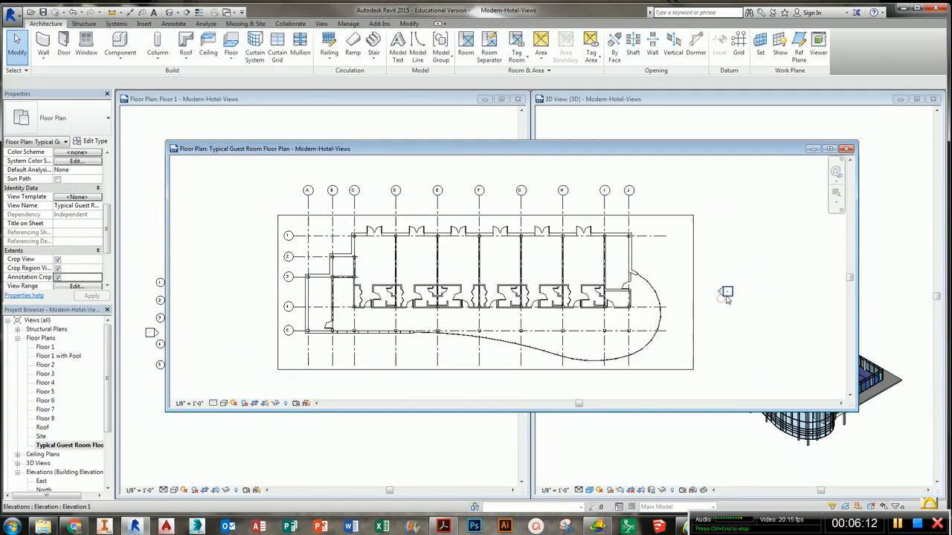
click(726, 290)
click(712, 273)
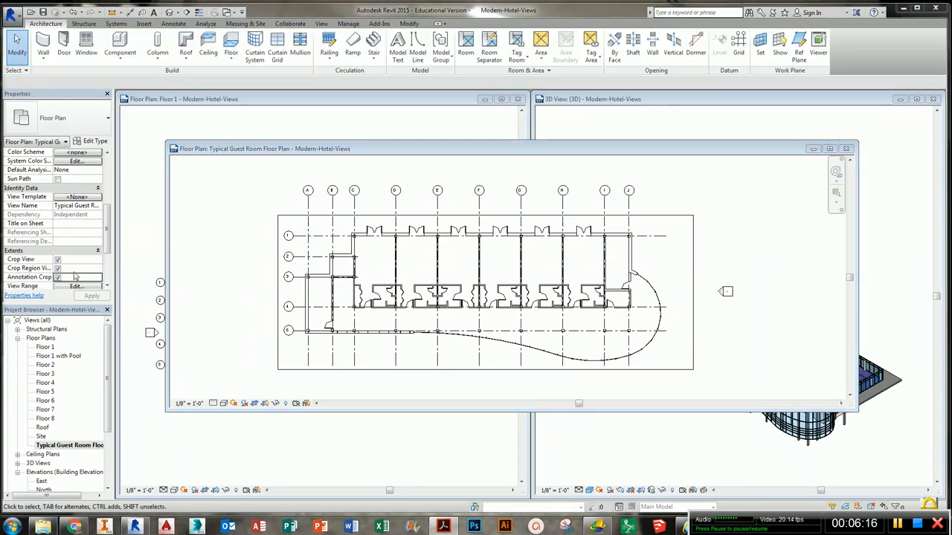
click(264, 403)
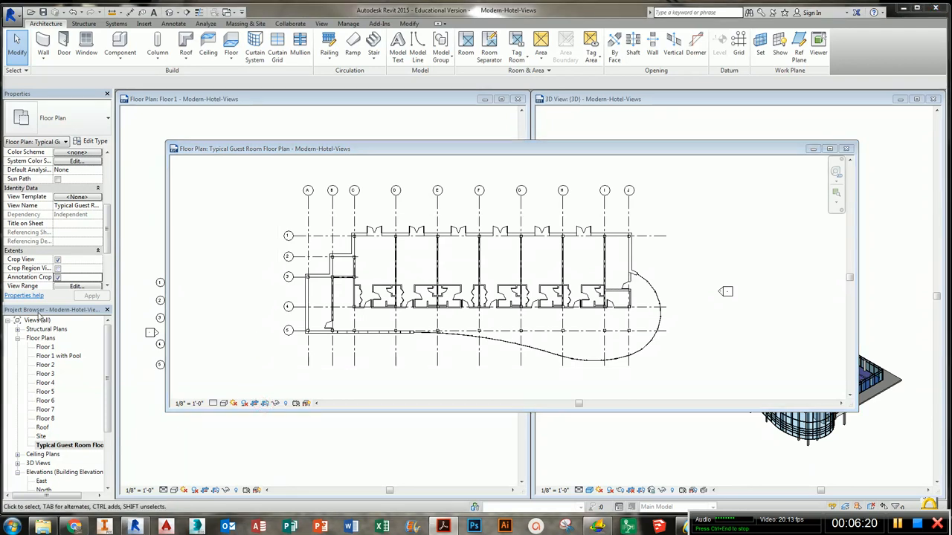
- Hide the grid category in the Typical Guest Room Floor Plan view
click(520, 208)
right_click(520, 207)
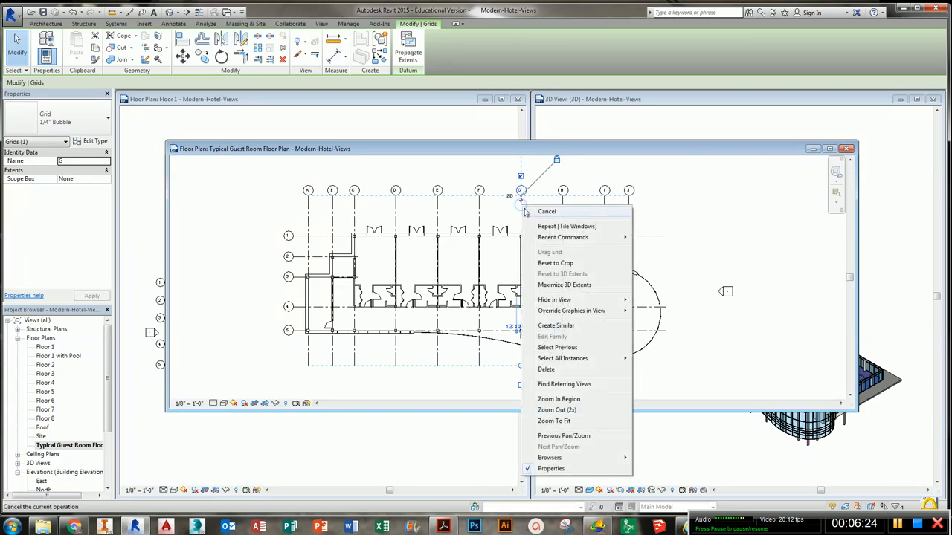
mouse_move(580, 300)
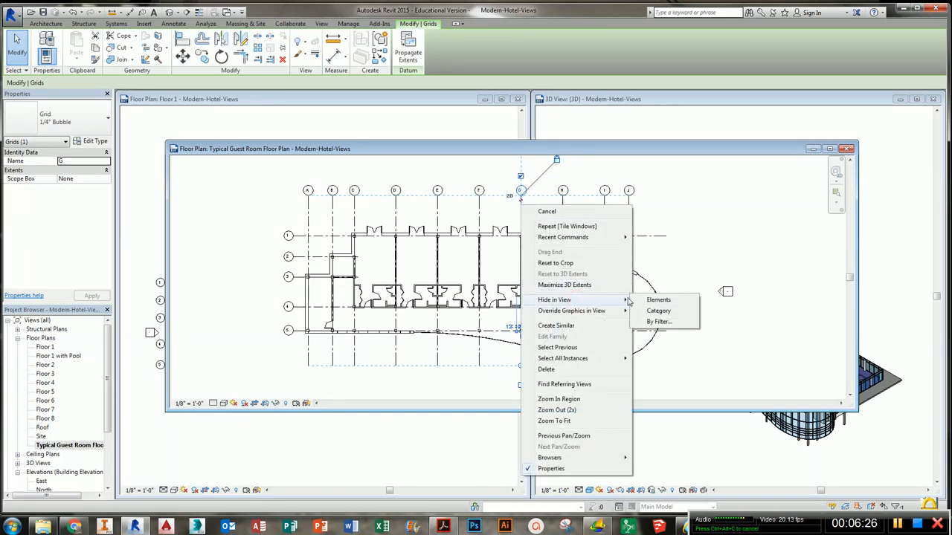
click(659, 311)
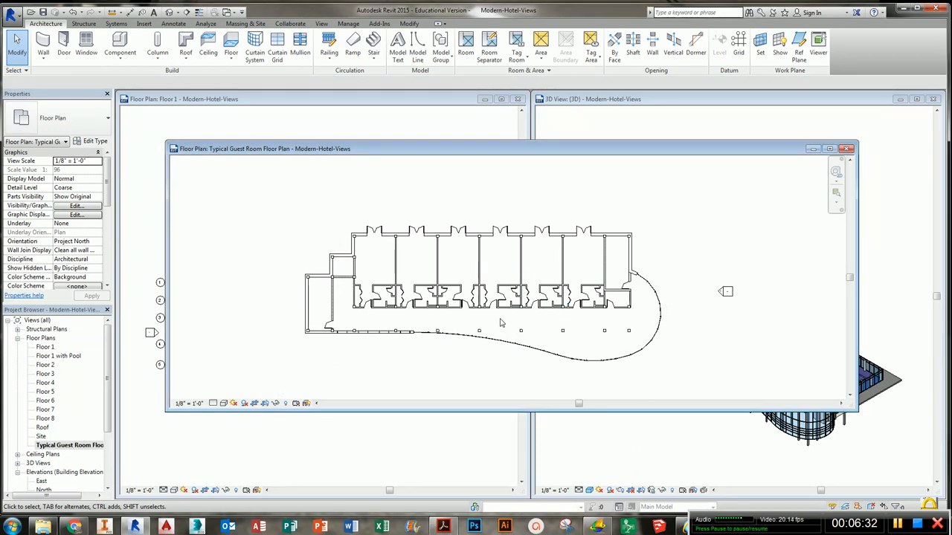
scroll(500, 322, up, 1)
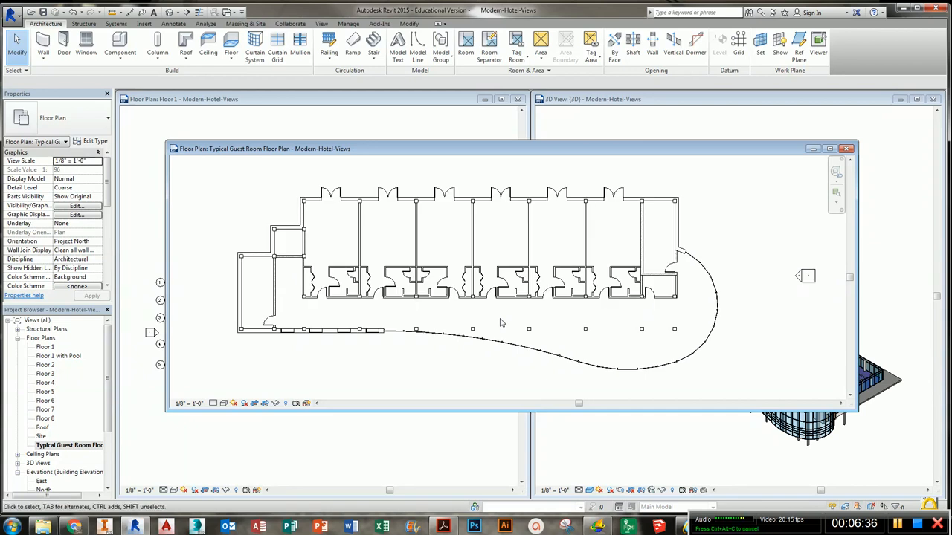
scroll(501, 322, down, 2)
scroll(500, 322, up, 2)
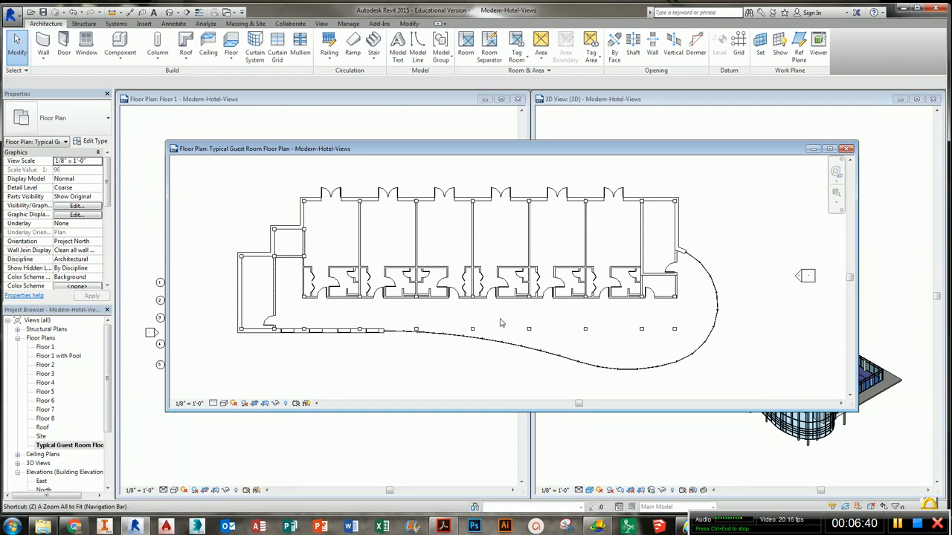
scroll(501, 322, down, 2)
scroll(501, 322, up, 2)
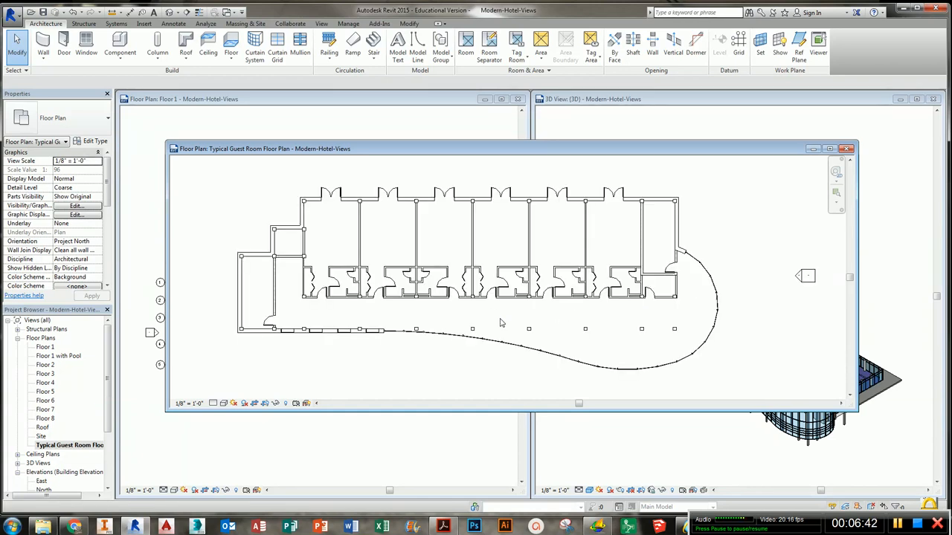
scroll(501, 322, down, 2)
scroll(501, 322, up, 2)
scroll(501, 322, down, 5)
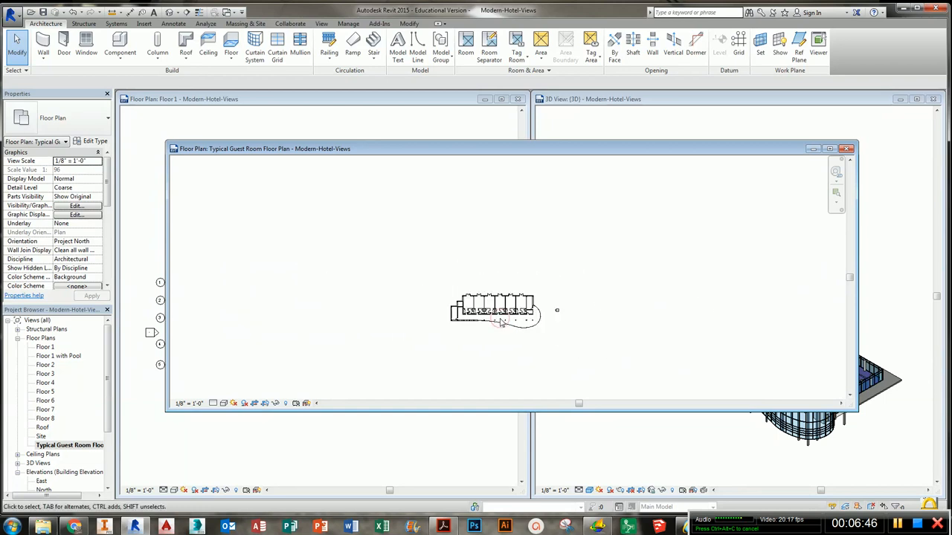
scroll(501, 322, up, 5)
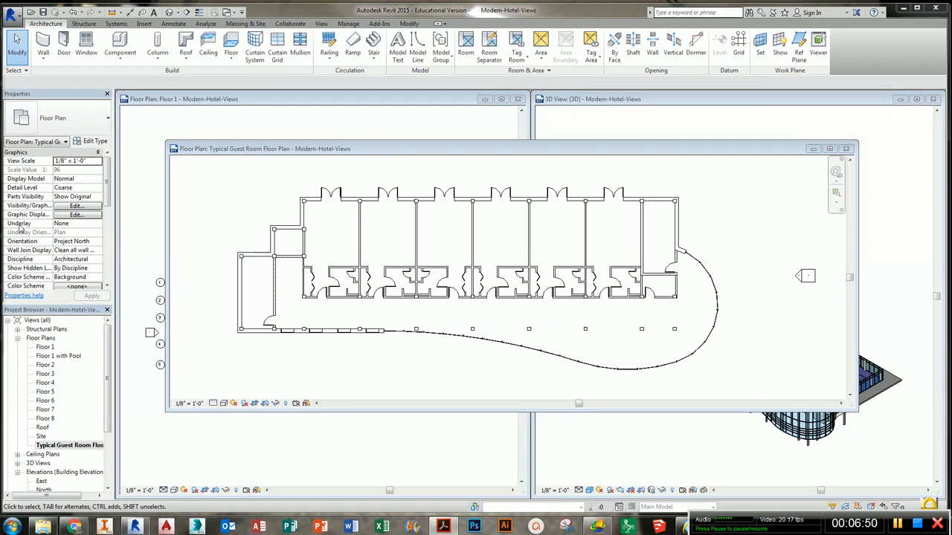
- Place a rectangular callout around the guest room near the east end of the plan
click(636, 259)
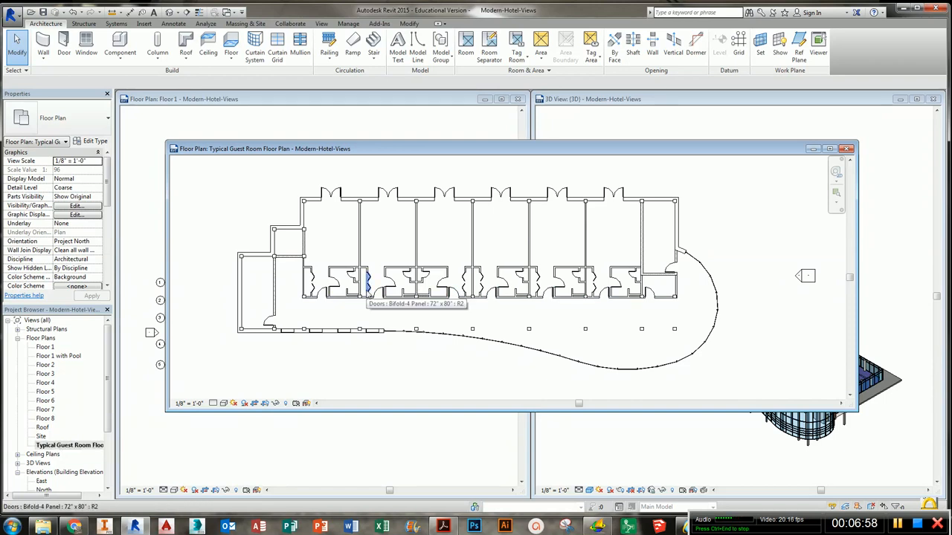
middle_drag(446, 216, 439, 238)
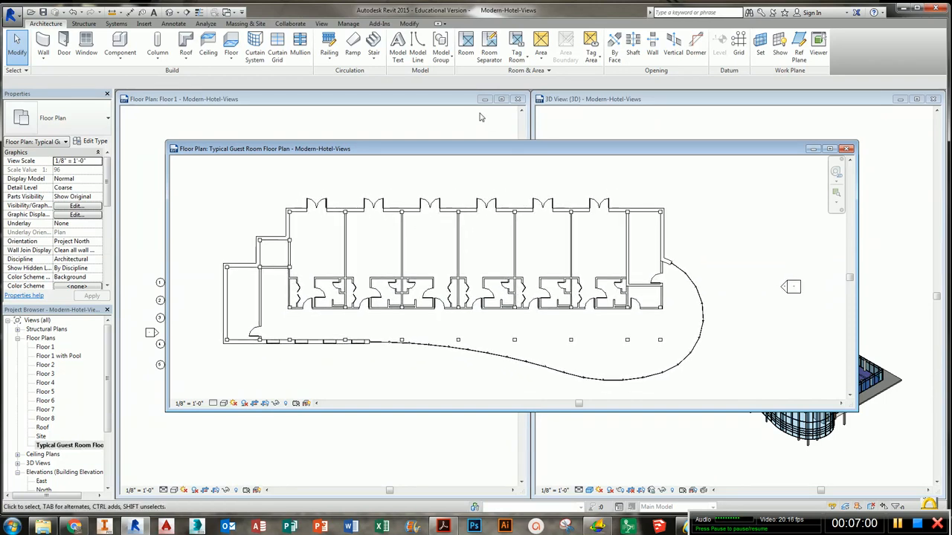
click(323, 24)
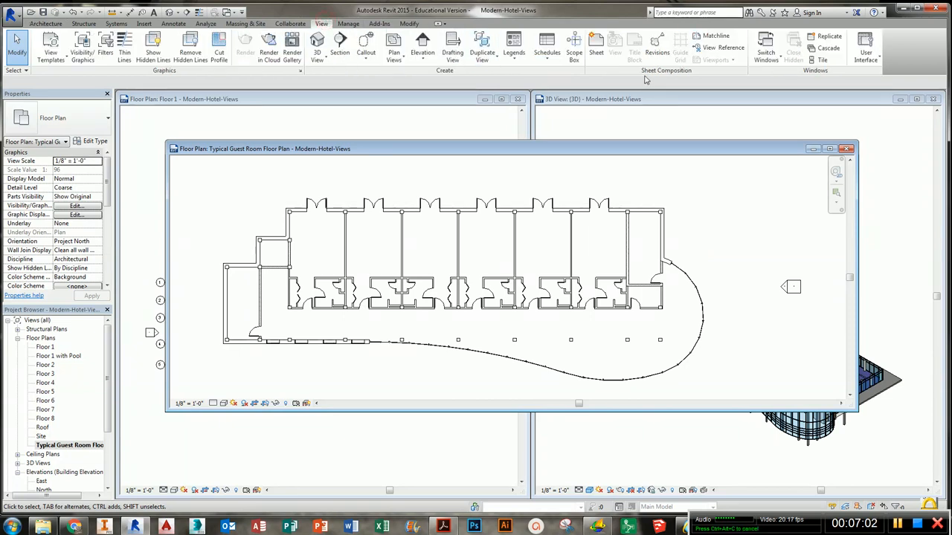
click(365, 45)
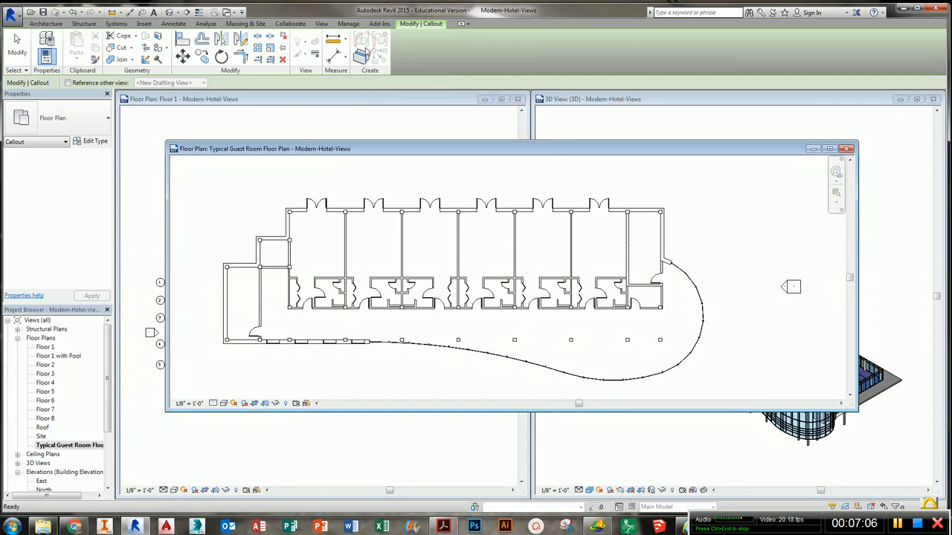
click(630, 315)
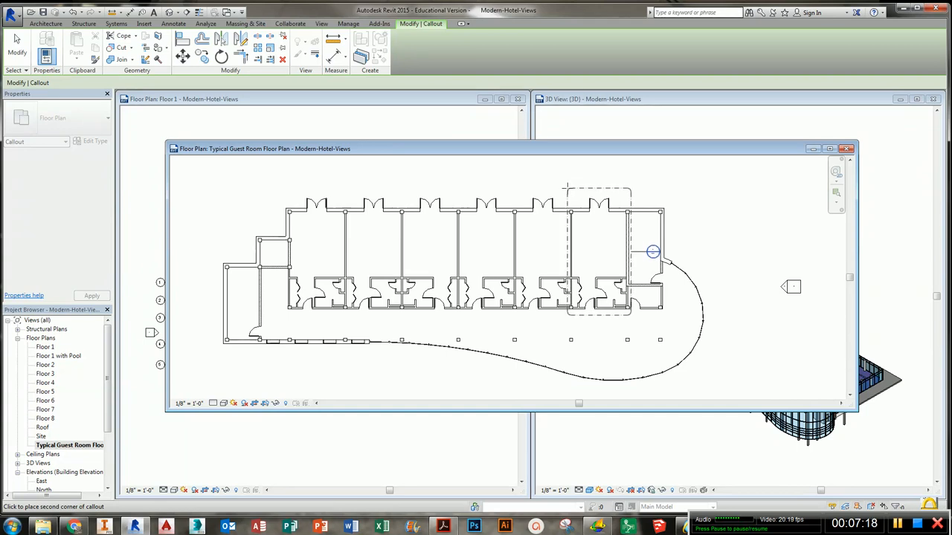
click(569, 191)
- Move the callout head above the room so its leader runs straight up from the callout boundary
click(646, 253)
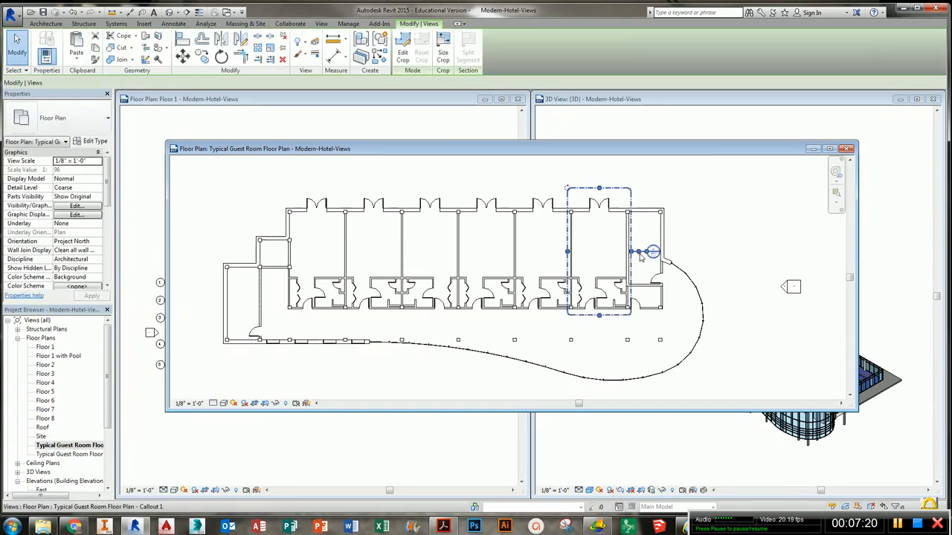
drag(639, 255, 628, 175)
drag(647, 252, 637, 195)
middle_drag(657, 201, 632, 265)
drag(593, 180, 583, 230)
click(614, 234)
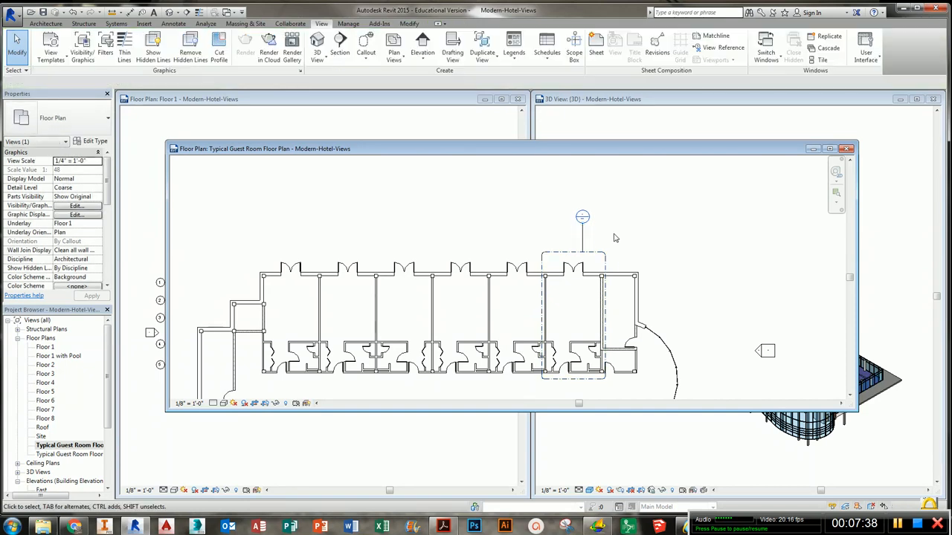
middle_drag(623, 269, 606, 237)
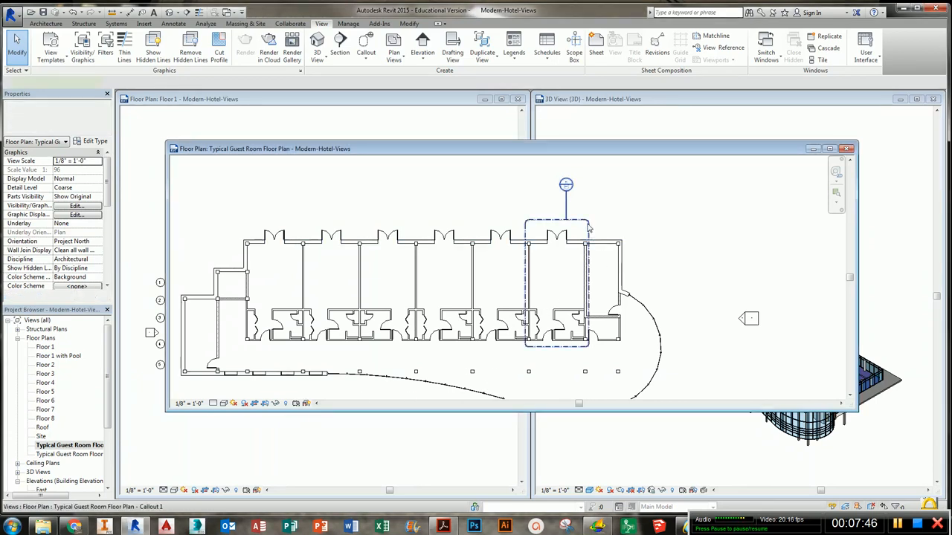
click(589, 264)
click(605, 193)
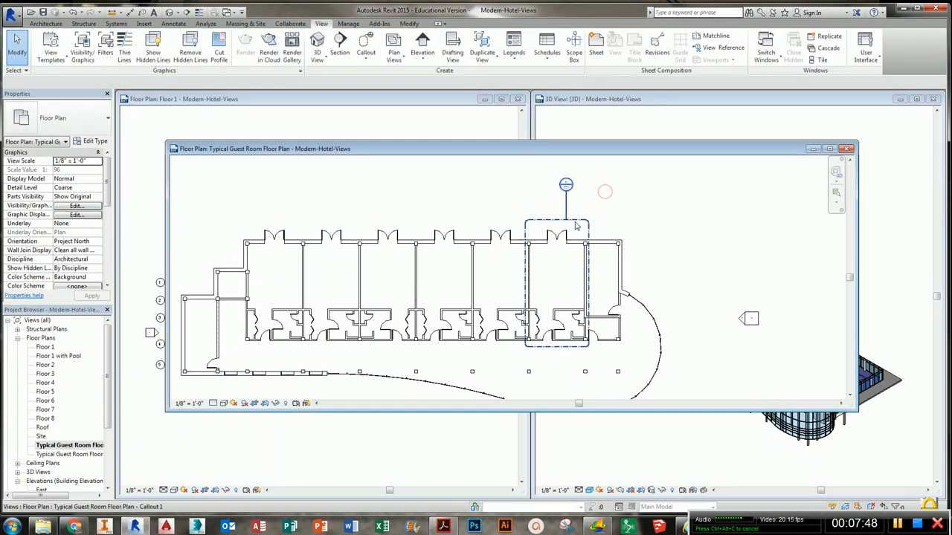
double_click(576, 221)
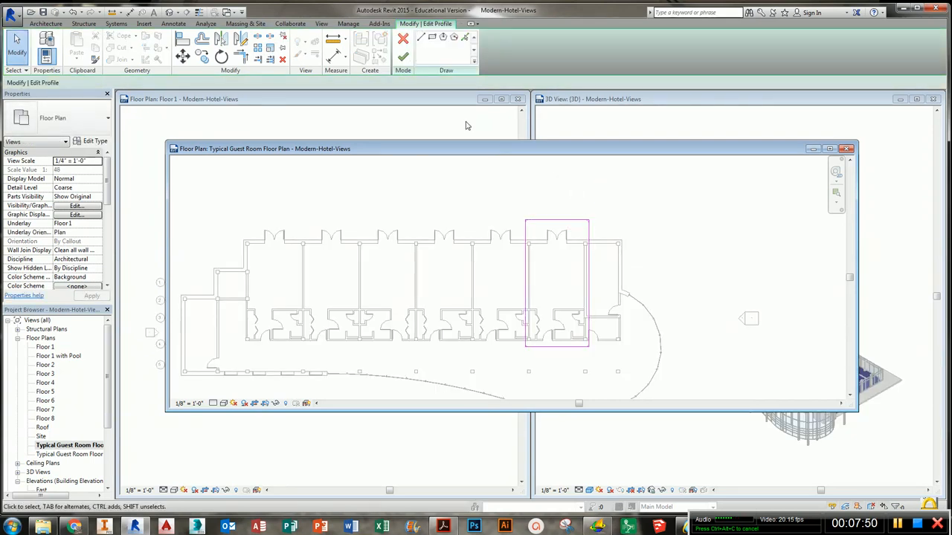
click(404, 59)
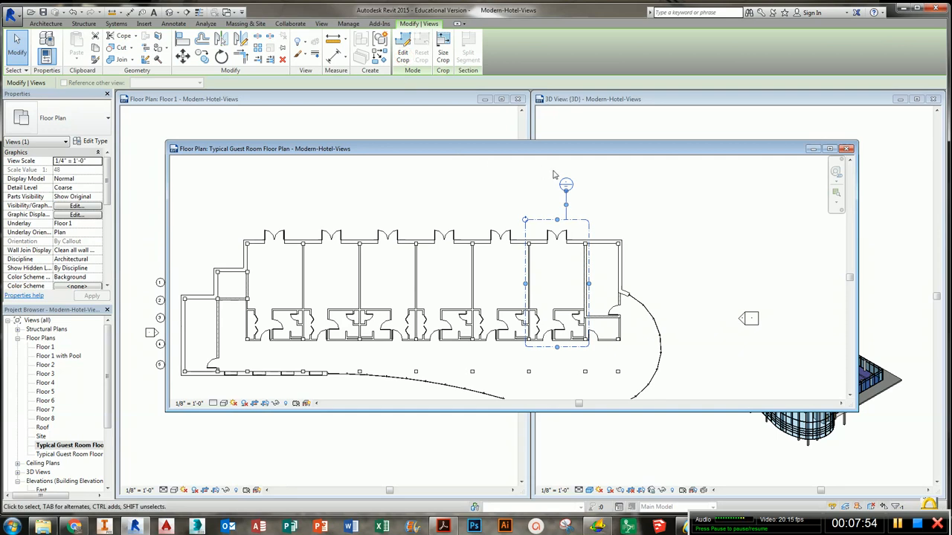
- Open the callout view from the callout head to inspect it
double_click(565, 185)
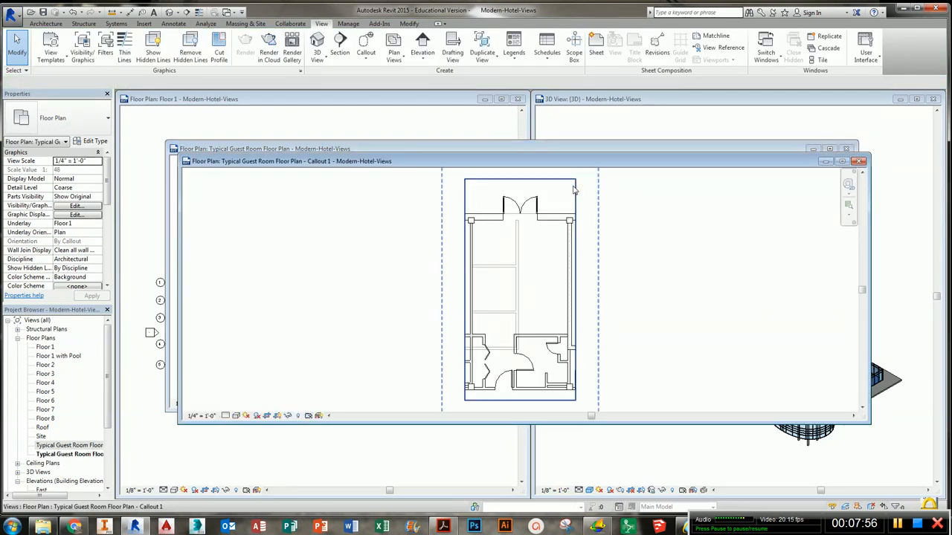
click(859, 161)
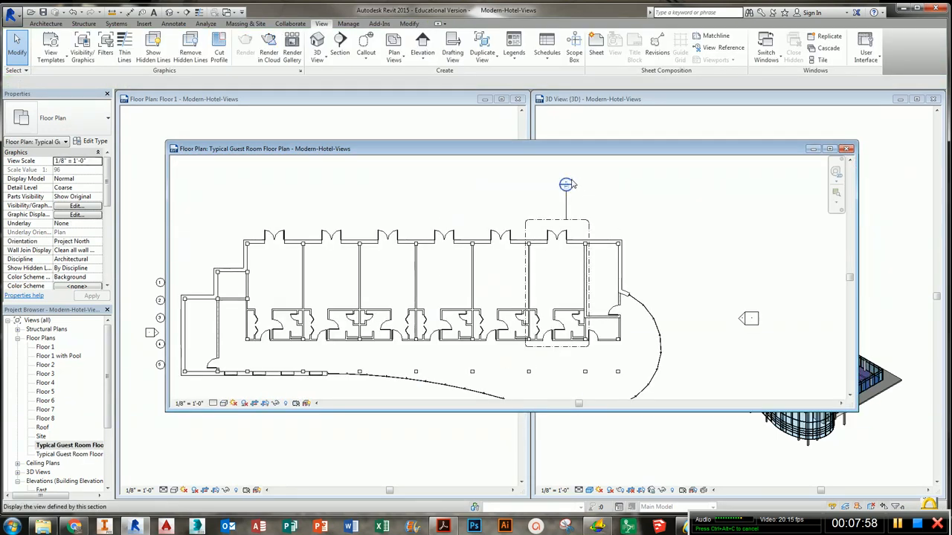
double_click(627, 185)
middle_drag(538, 303, 513, 296)
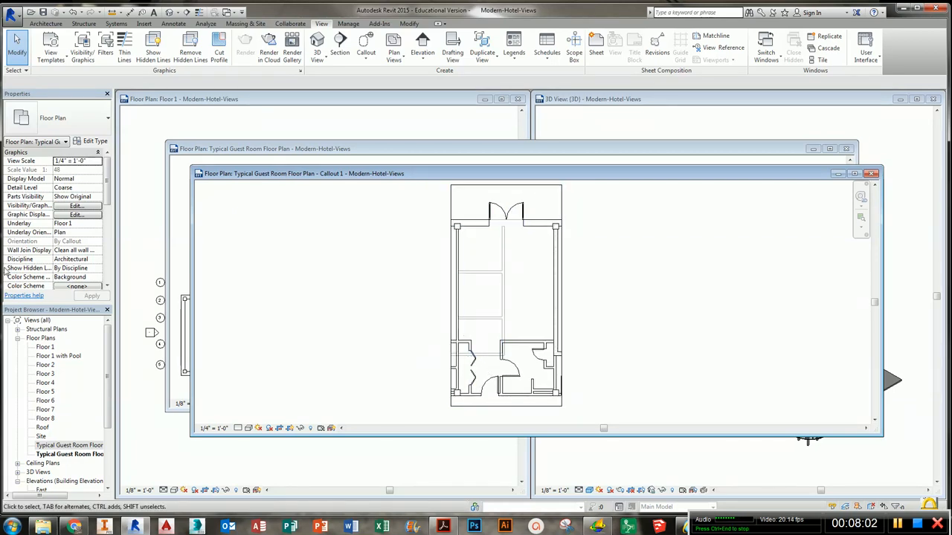
click(520, 353)
- Set the callout view's Underlay to None
drag(104, 205, 156, 204)
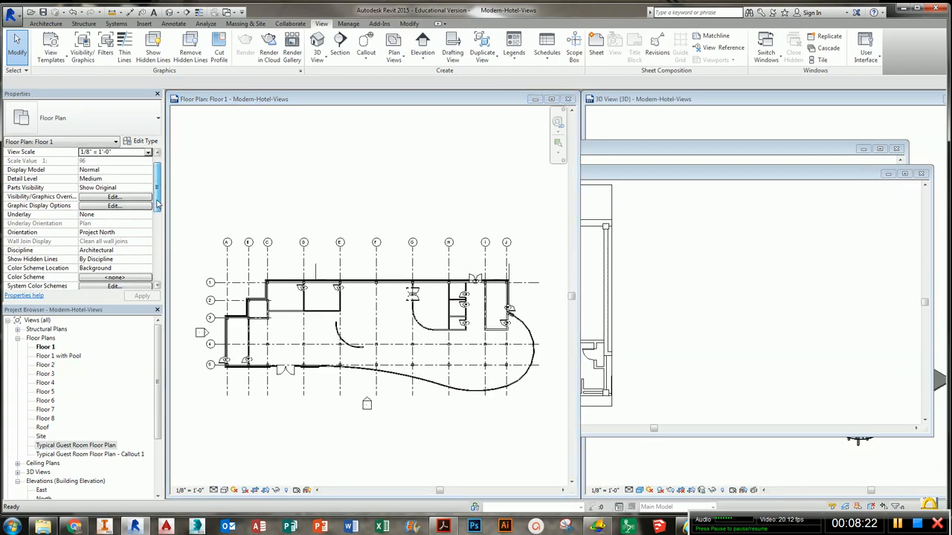
click(125, 215)
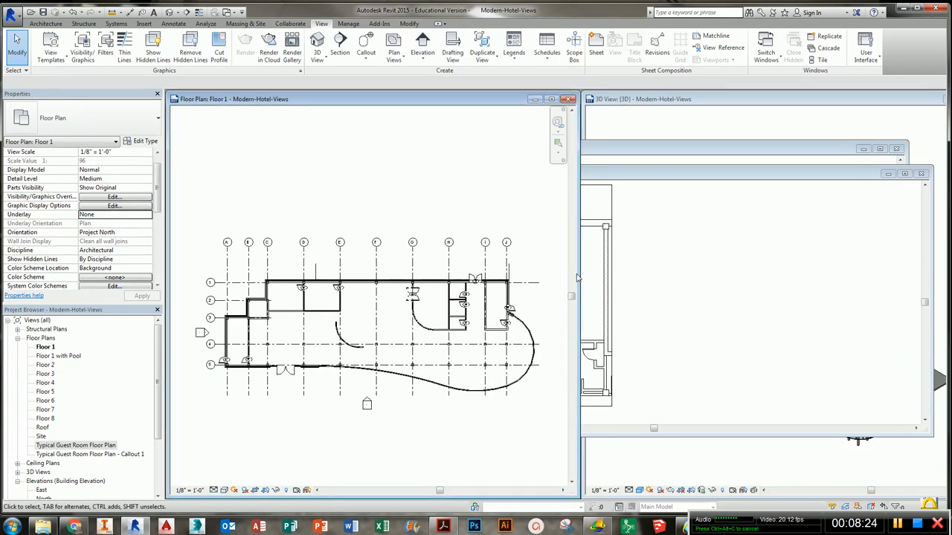
click(767, 294)
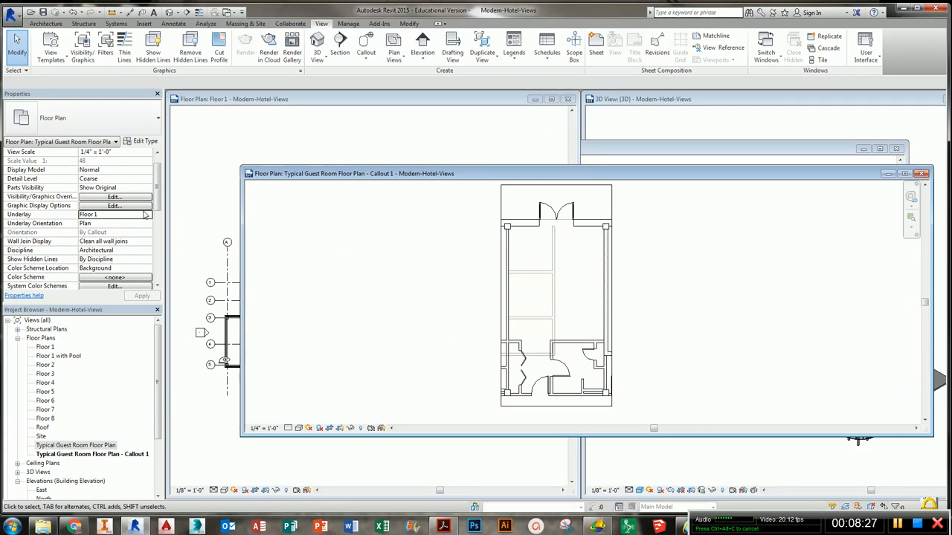
click(147, 215)
click(118, 223)
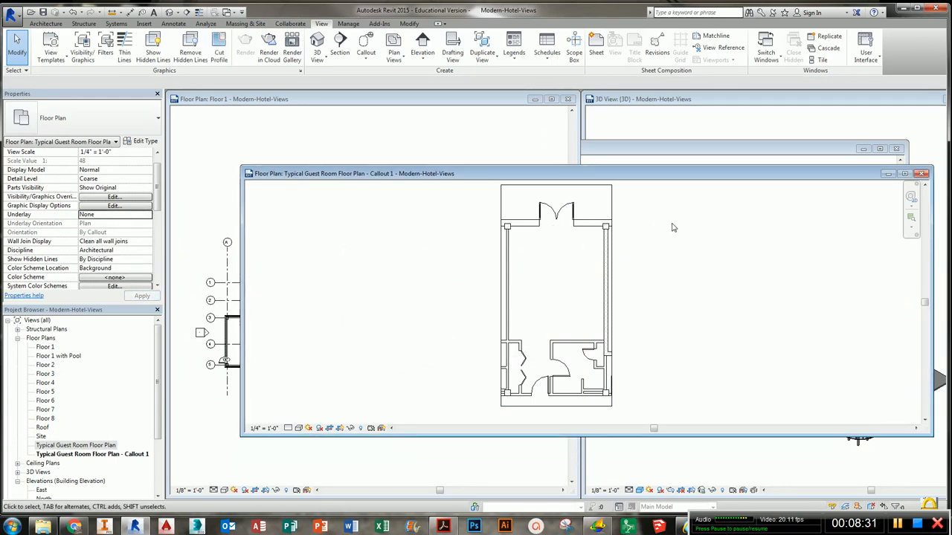
- Close the Floor 1 and 3D views and tile the callout and guest room plan windows side by side
key(w)
key(t)
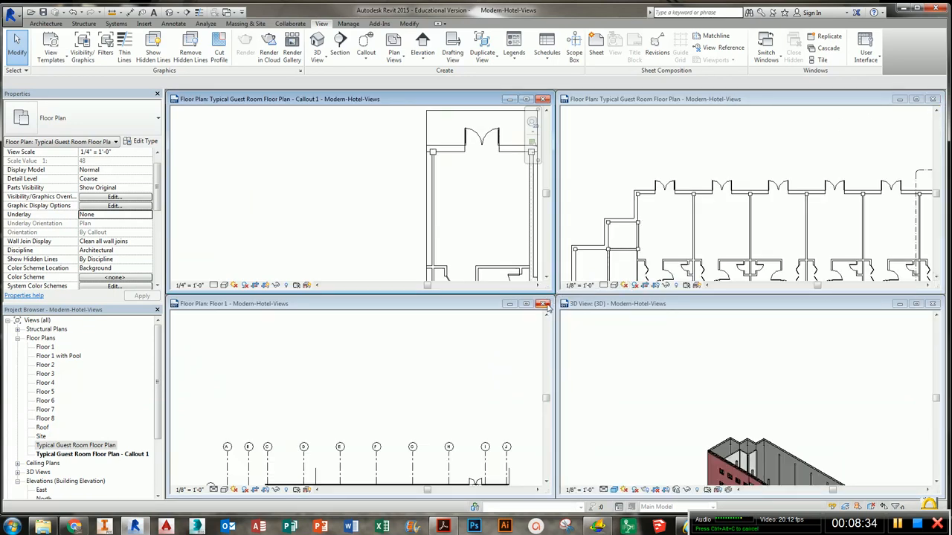
click(543, 304)
click(933, 305)
key(w)
key(t)
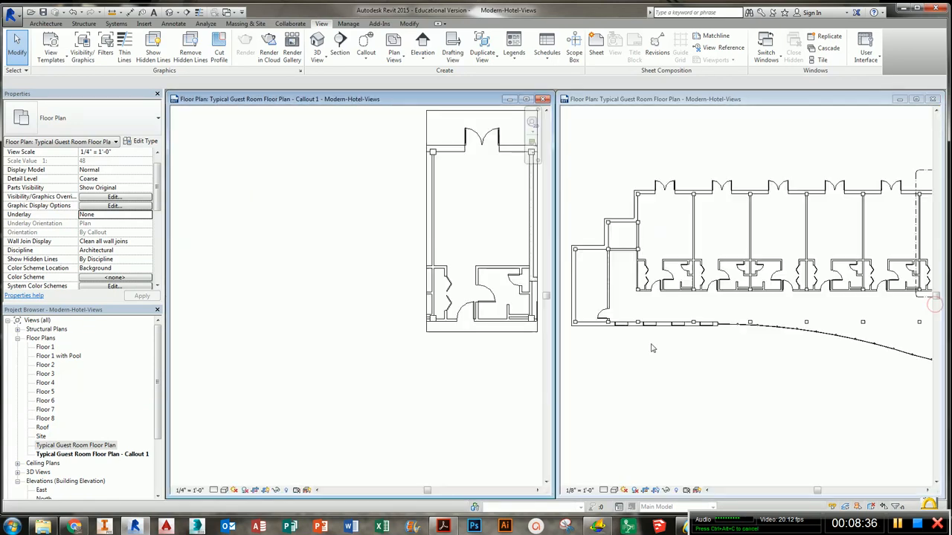
- Pan and zoom both tiled views to center the guest room and its callout
middle_drag(485, 280, 318, 342)
click(751, 311)
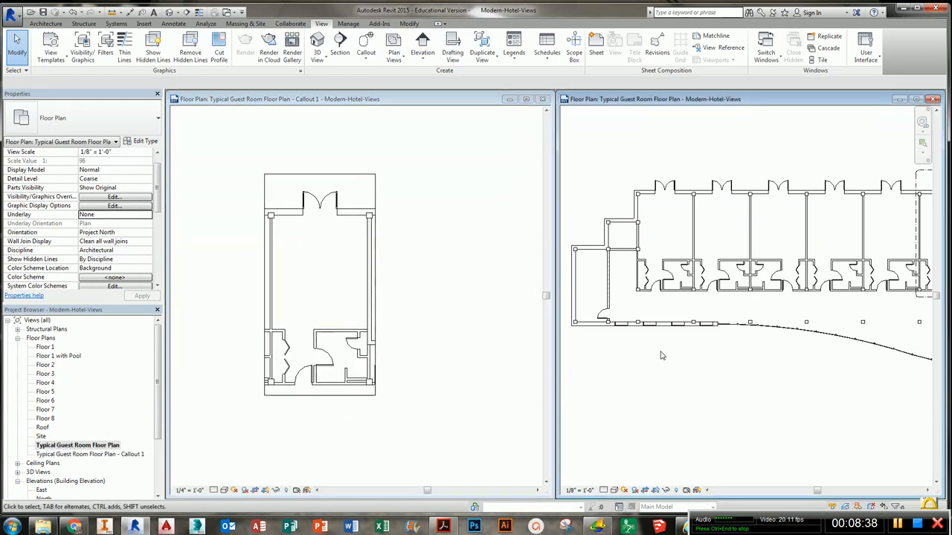
middle_drag(798, 319, 609, 376)
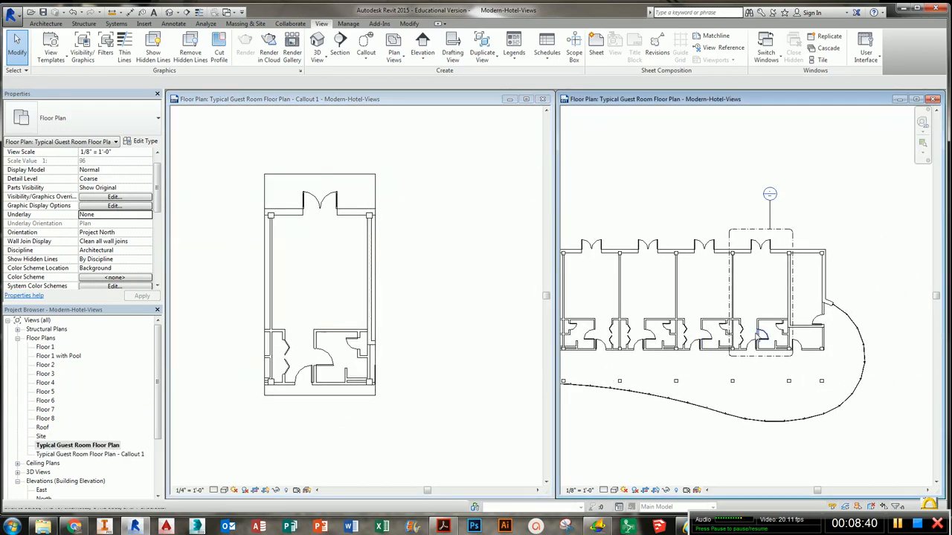
middle_drag(751, 292, 784, 293)
click(366, 287)
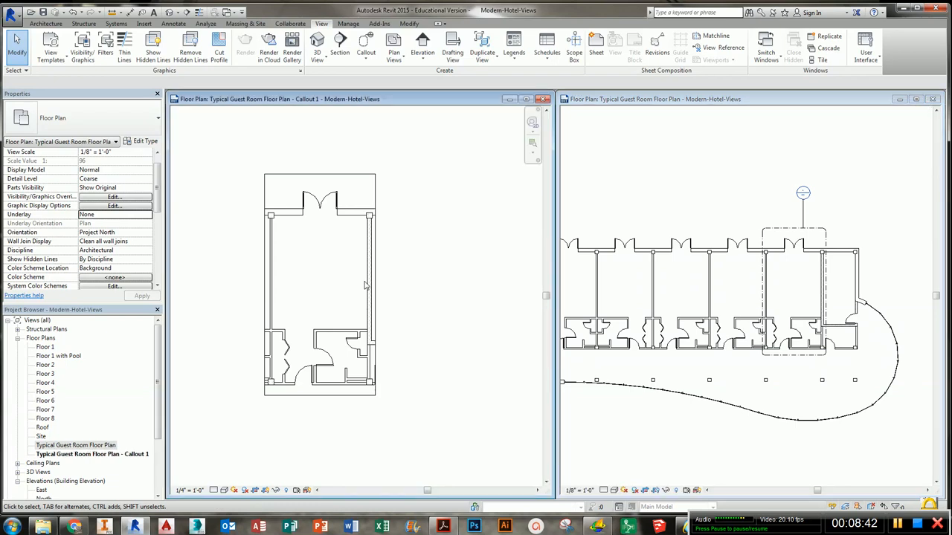
scroll(370, 273, up, 1)
middle_drag(370, 274, 407, 275)
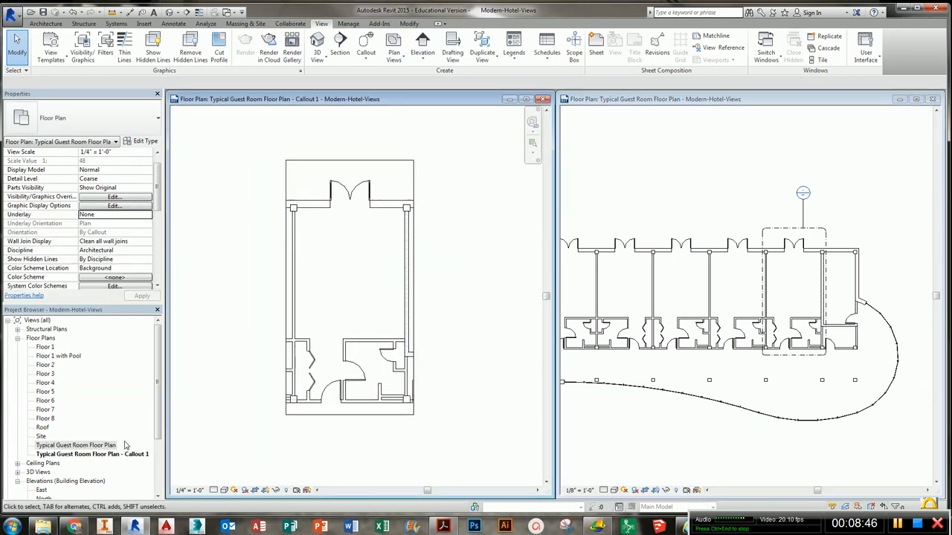
- Rename the guest room callout view to Typical Guest Room - Furniture Plan
right_click(95, 455)
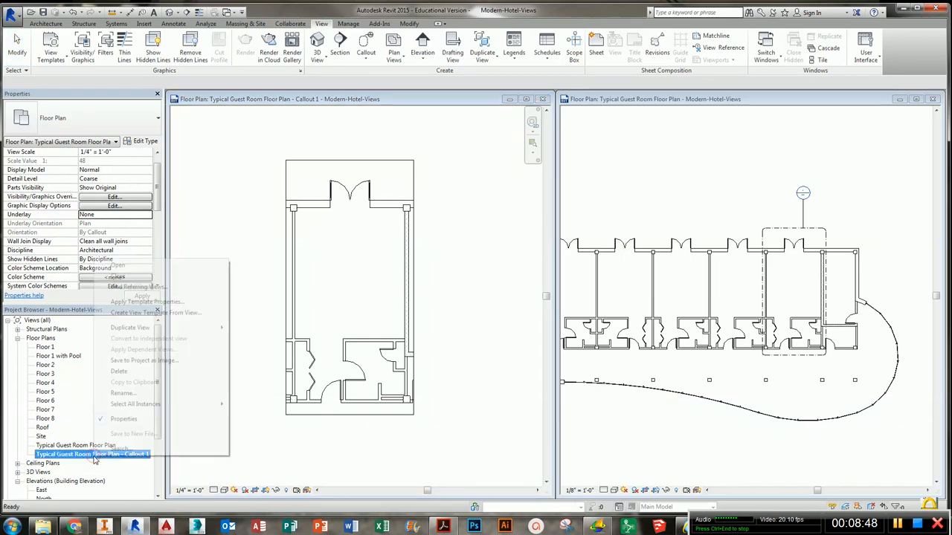
click(138, 393)
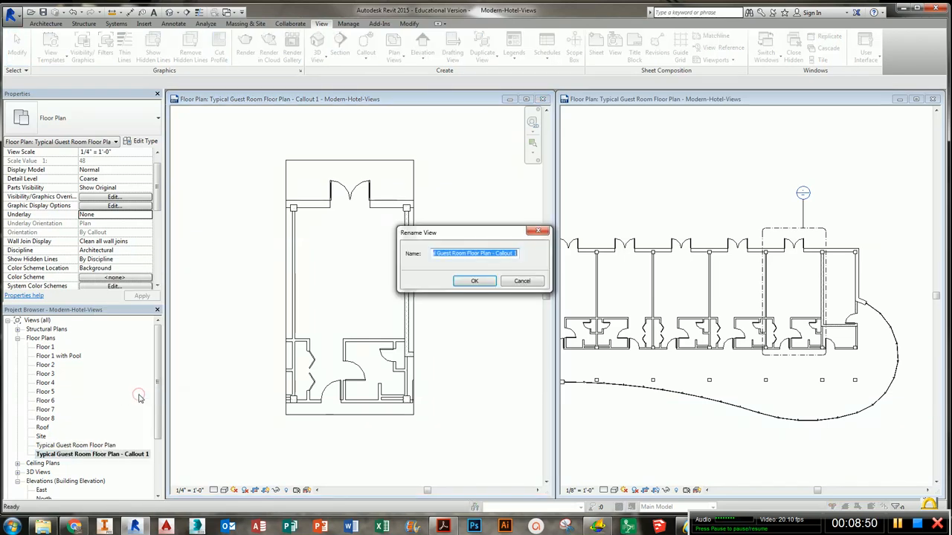
click(478, 255)
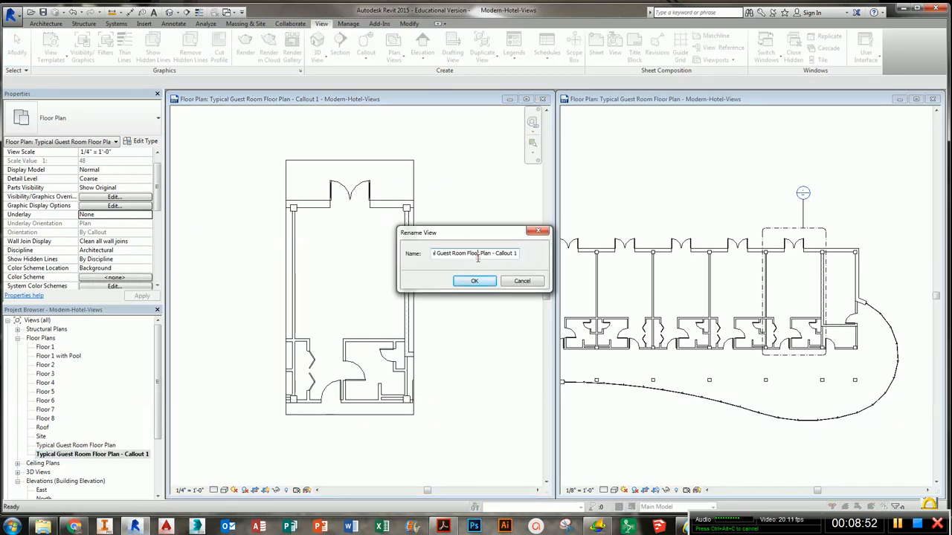
drag(468, 254, 518, 254)
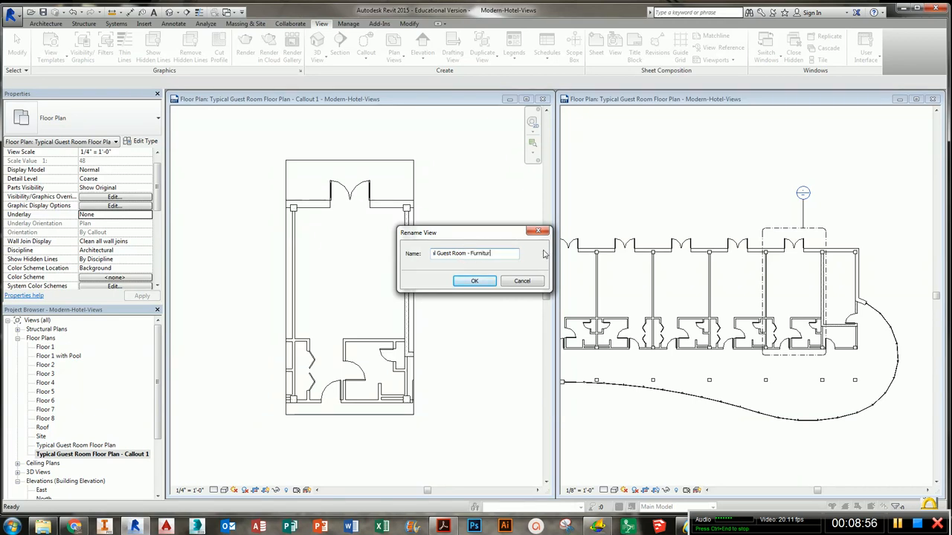
key(Return)
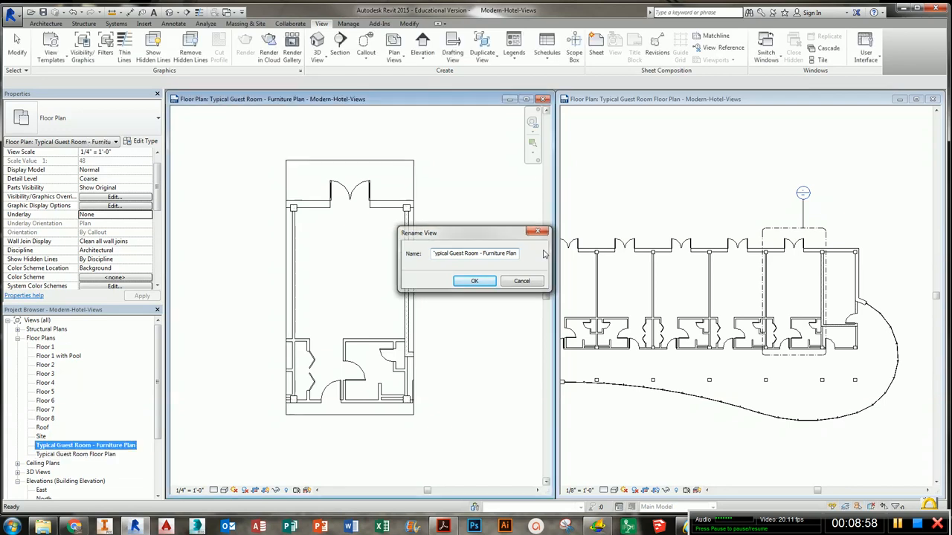
click(541, 256)
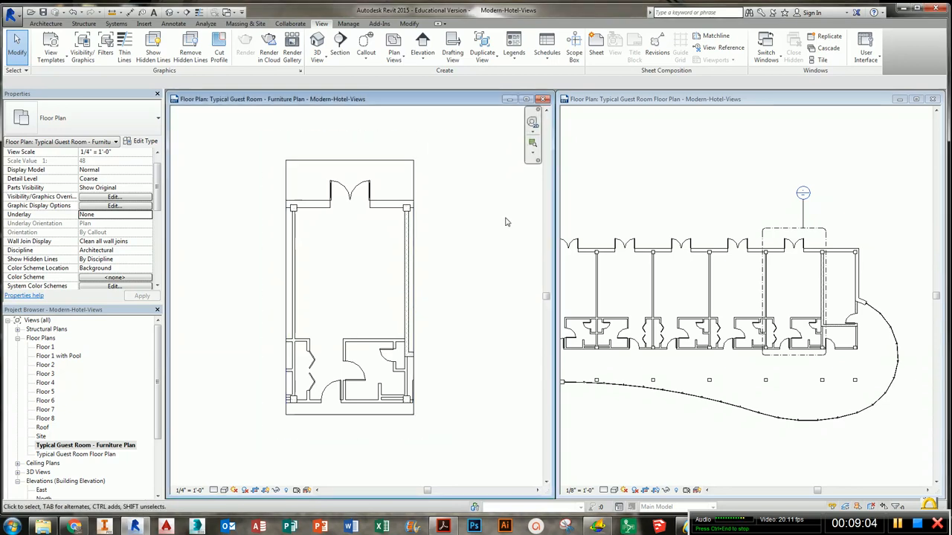
- Close the furniture plan view and open the Floor 1 plan in a maximized window
click(543, 100)
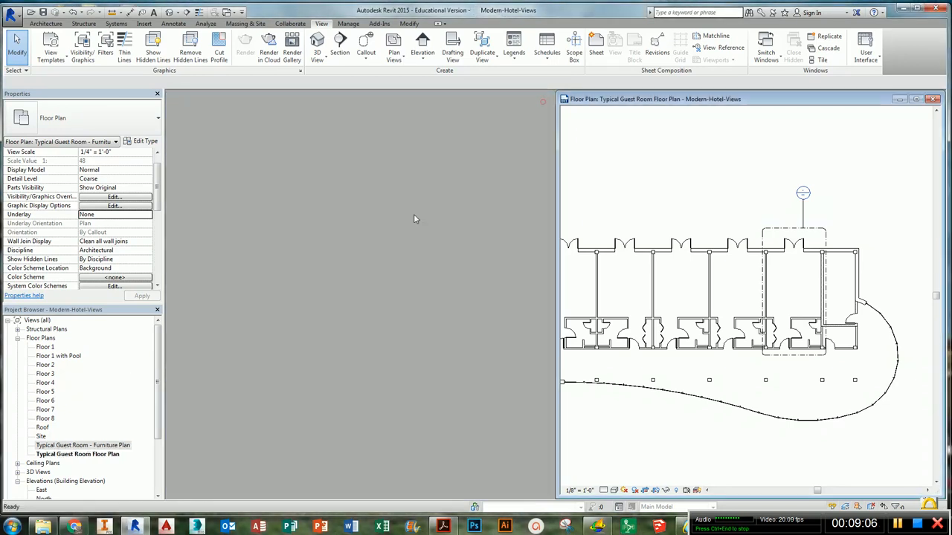
double_click(45, 347)
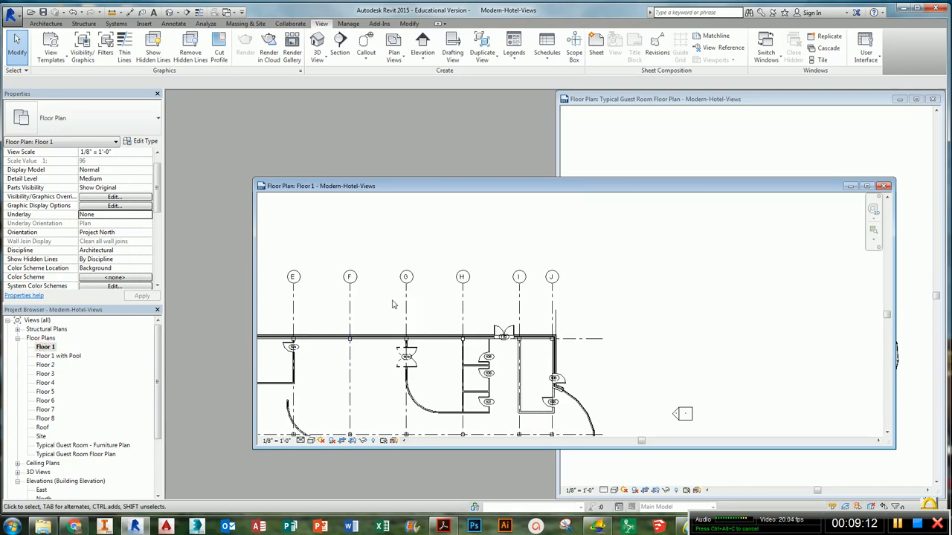
key(w)
key(t)
middle_drag(456, 314, 472, 317)
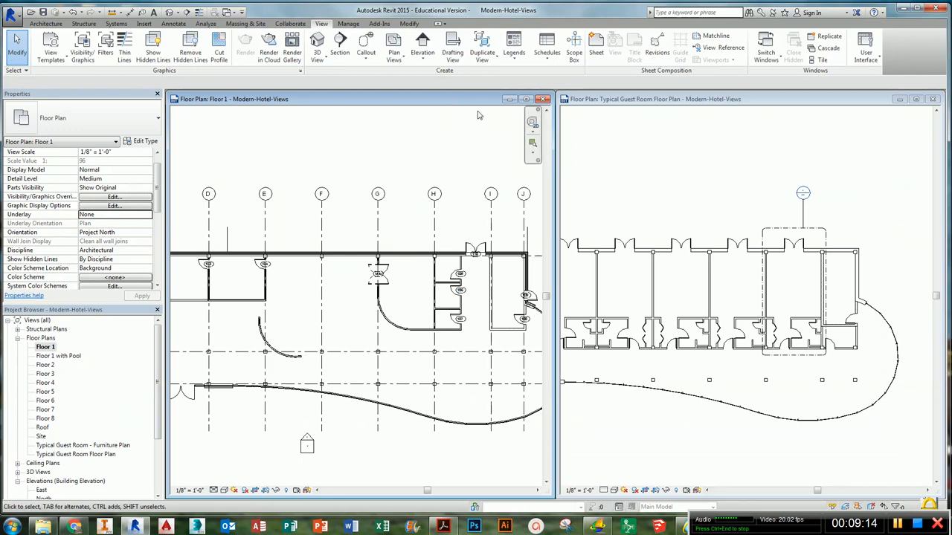
drag(554, 190, 836, 190)
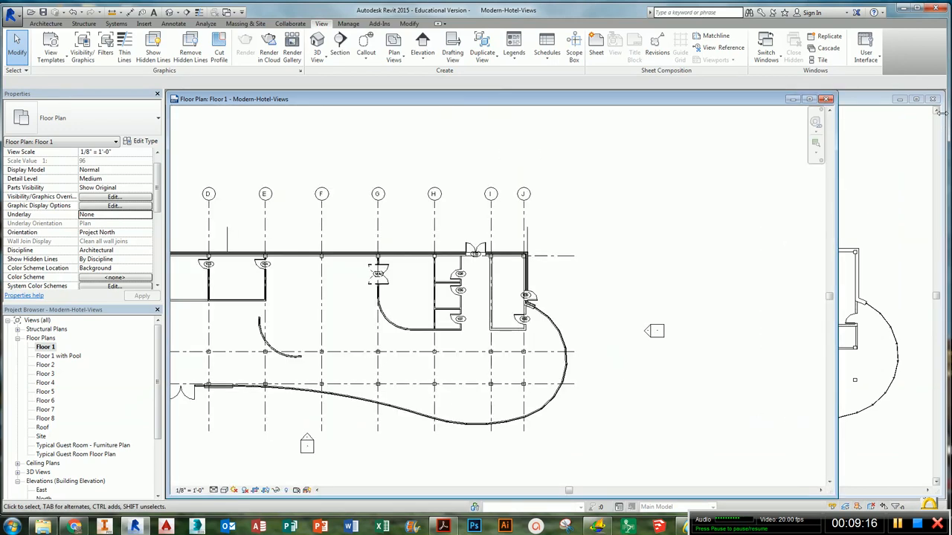
click(809, 99)
middle_click(630, 339)
middle_drag(630, 340, 667, 341)
- Create a callout around the stair area between grid lines A and B, from grid 3 to 5
click(366, 46)
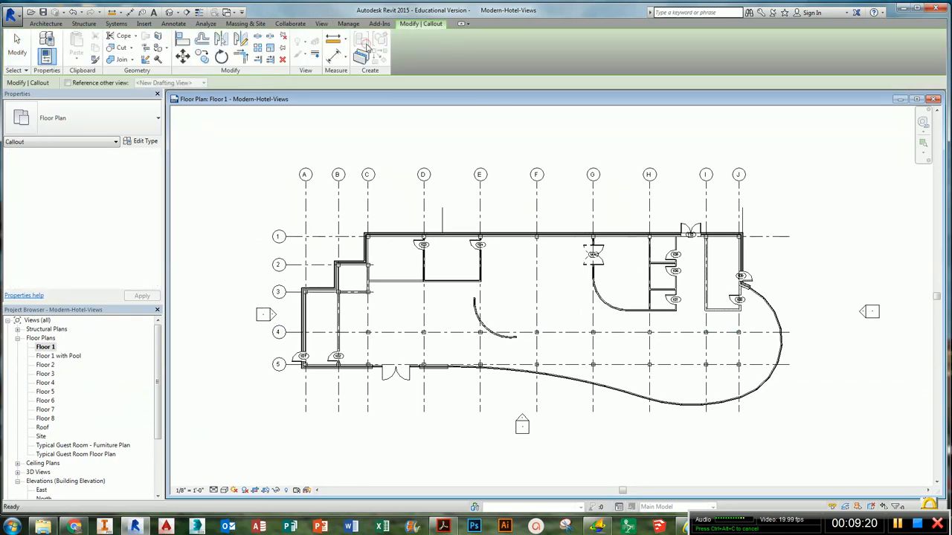
click(289, 280)
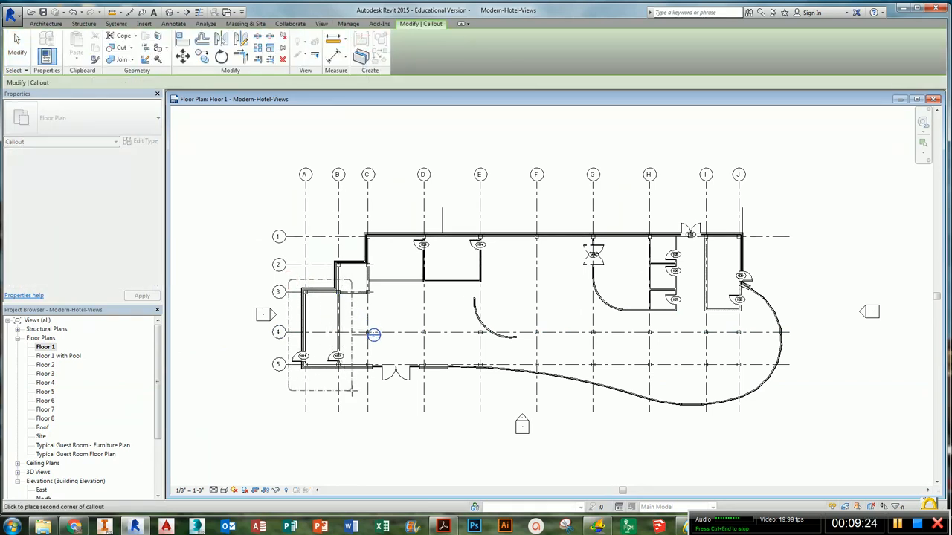
click(352, 389)
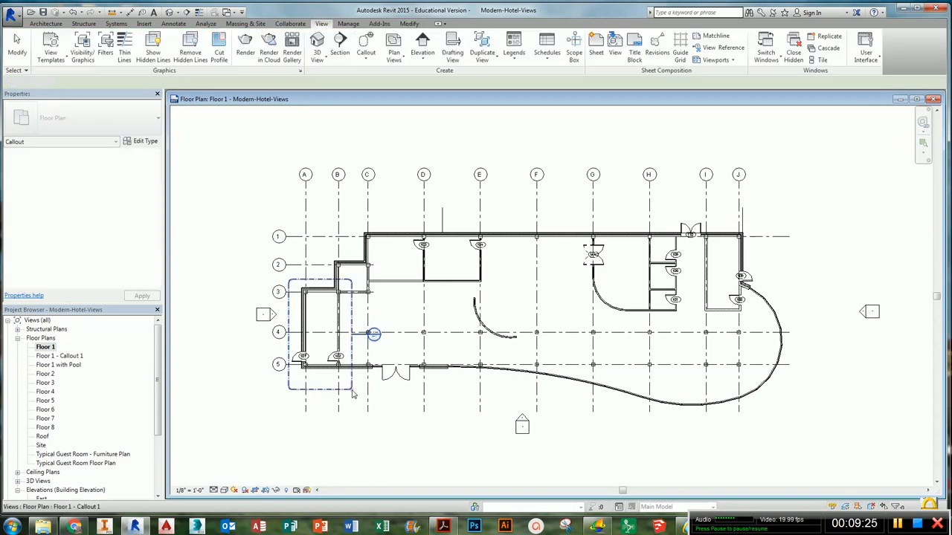
- Move the stair callout's head to below and left of its boundary
click(357, 338)
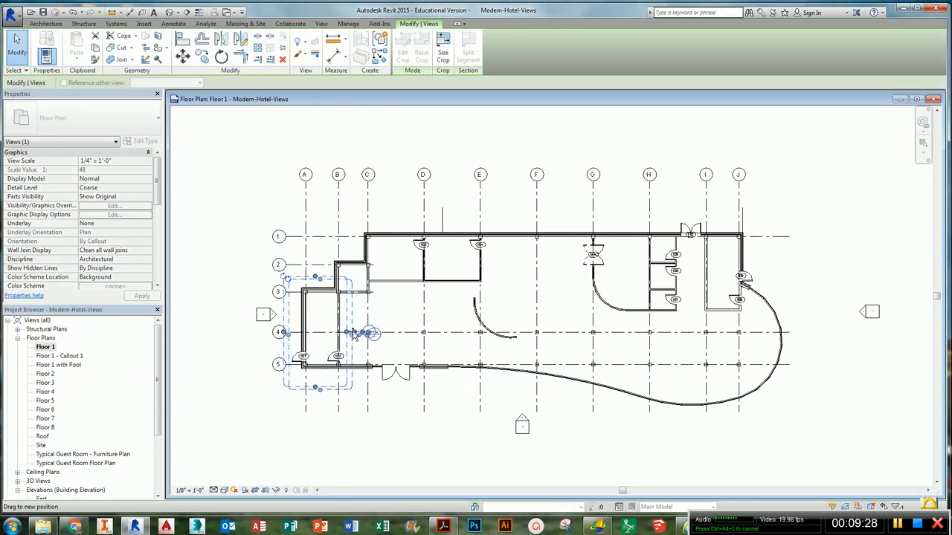
click(361, 342)
scroll(364, 348, up, 3)
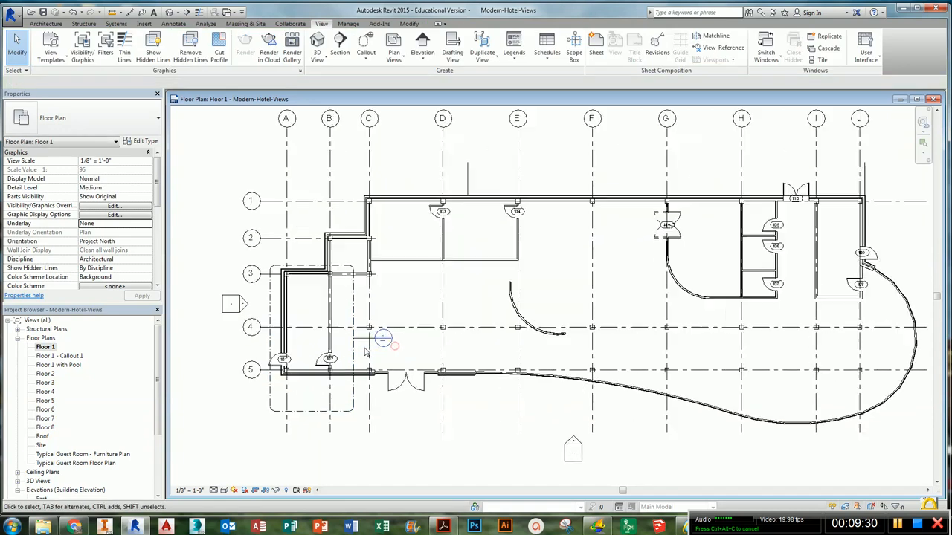
click(372, 333)
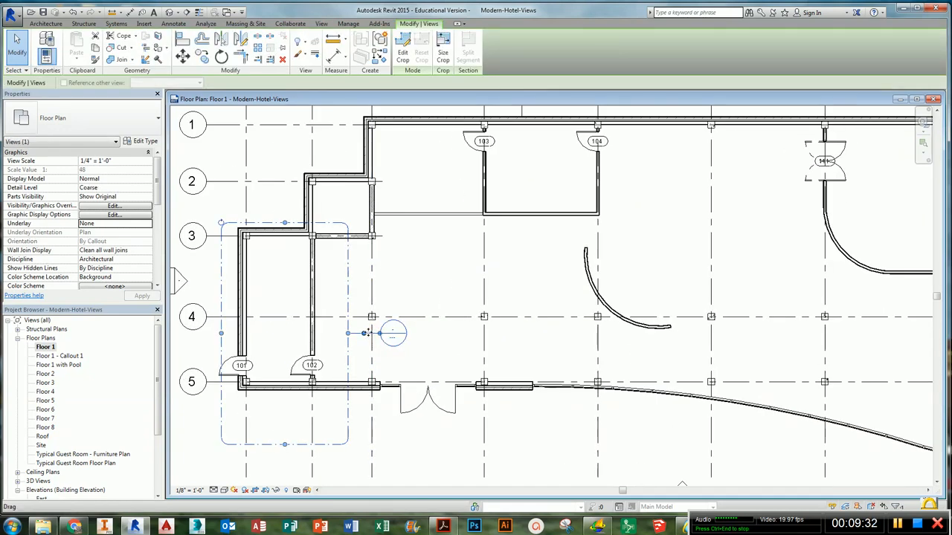
drag(380, 337, 188, 429)
click(388, 451)
scroll(386, 437, down, 2)
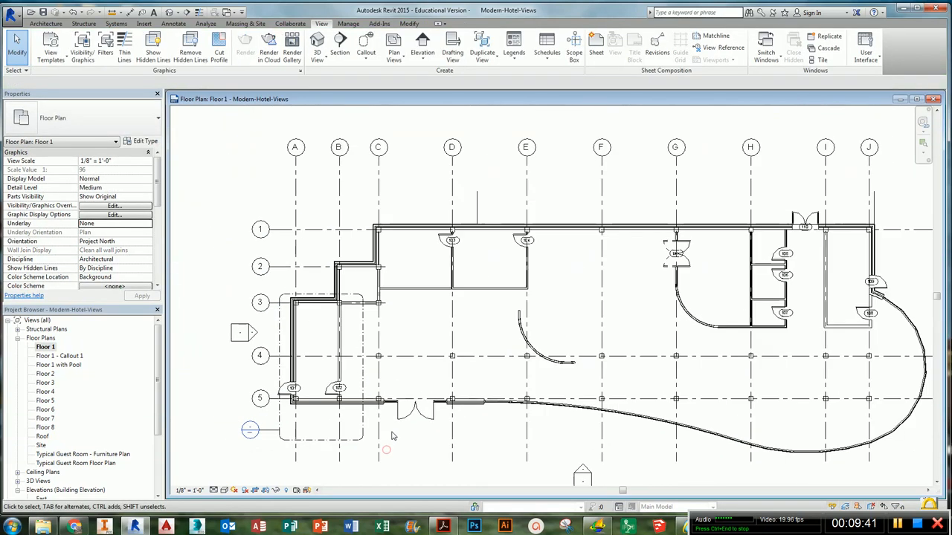
middle_drag(393, 437, 386, 413)
click(316, 413)
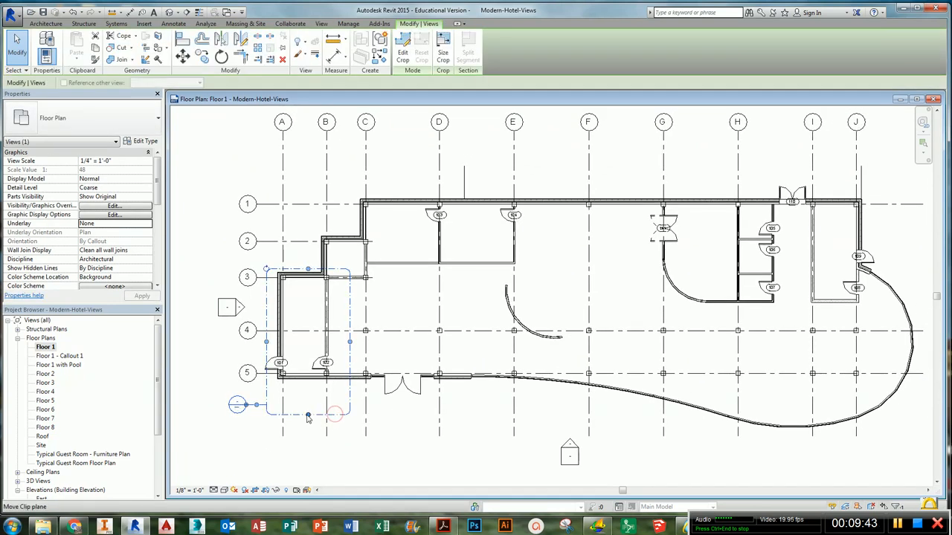
click(350, 413)
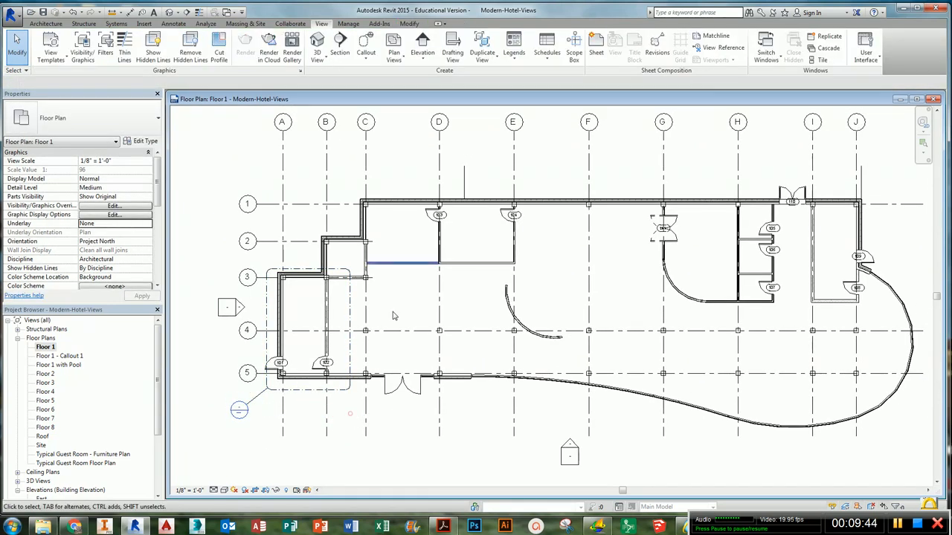
- Create a second callout around the rooms at grid line H along the top wall
click(368, 41)
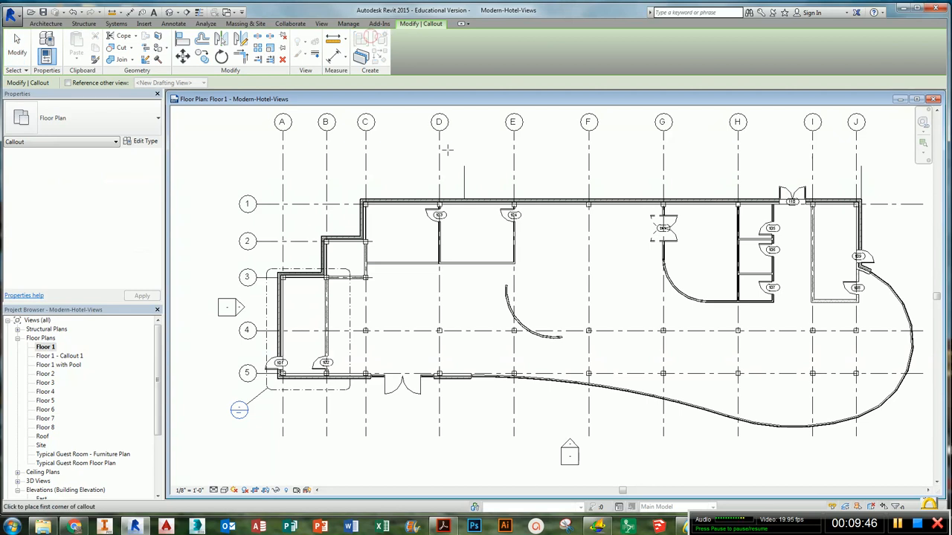
click(729, 187)
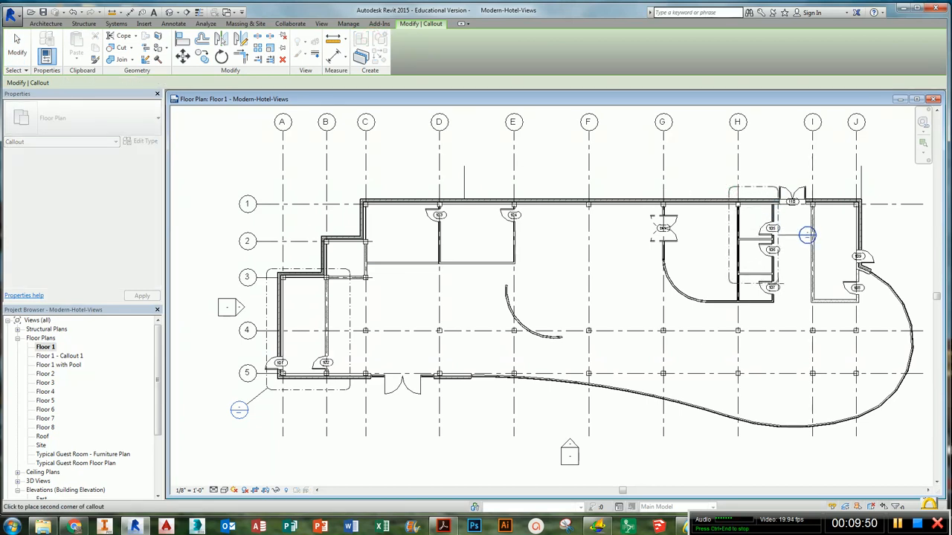
click(805, 237)
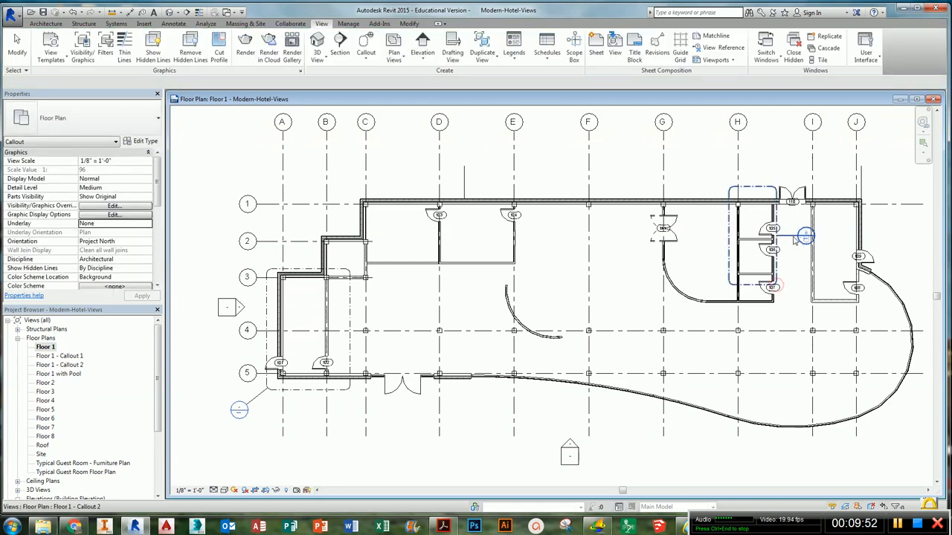
- Move the second callout's head above its boundary
click(800, 238)
drag(801, 236, 759, 154)
click(793, 162)
middle_drag(815, 243, 707, 244)
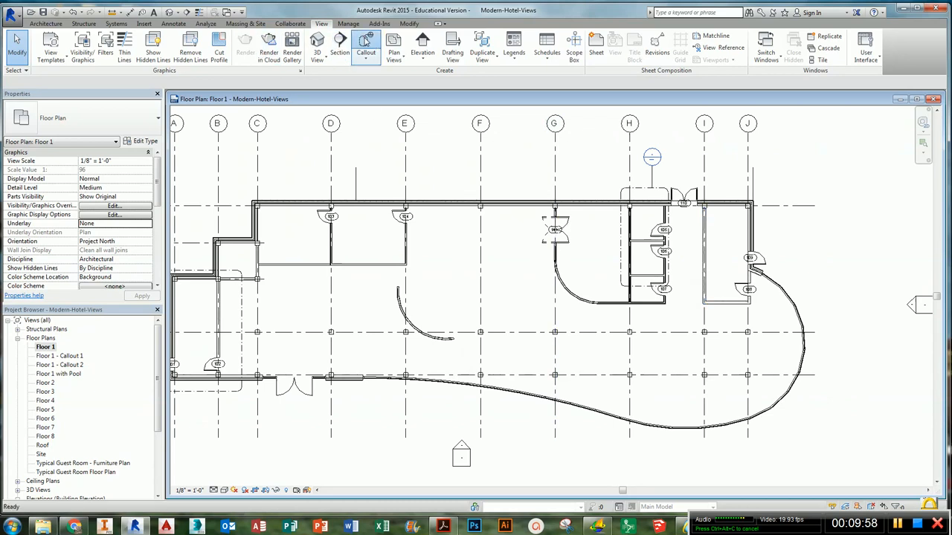
- Create a third callout around the room between grid lines I and J and nudge its head upward
click(365, 43)
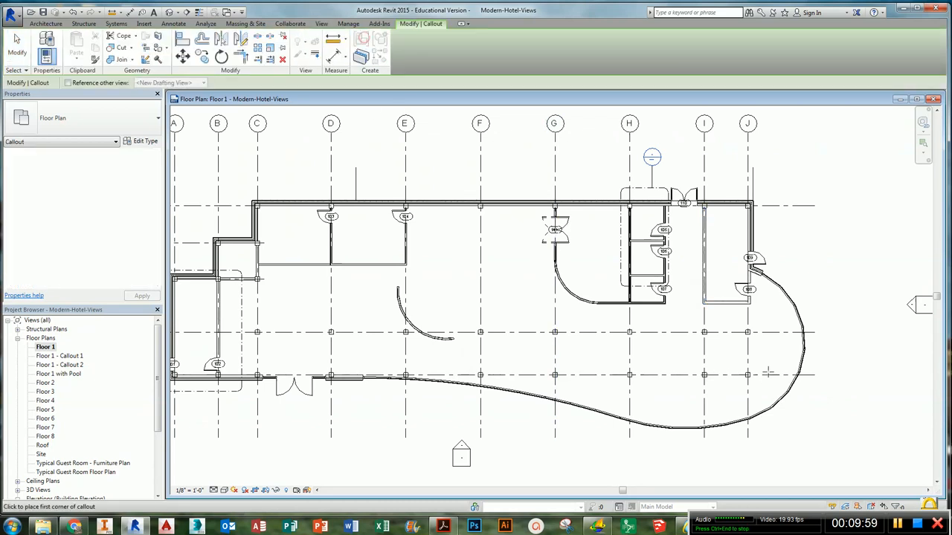
click(771, 315)
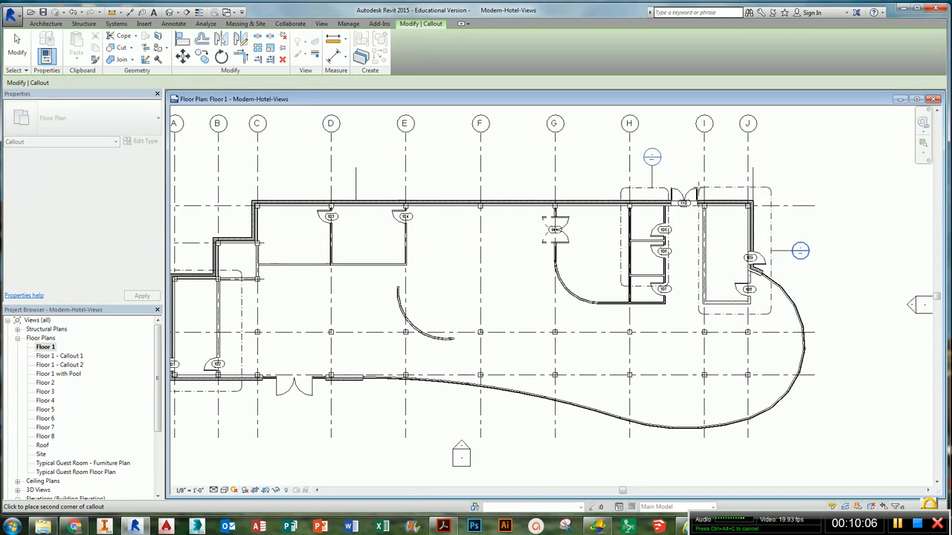
click(697, 187)
click(793, 251)
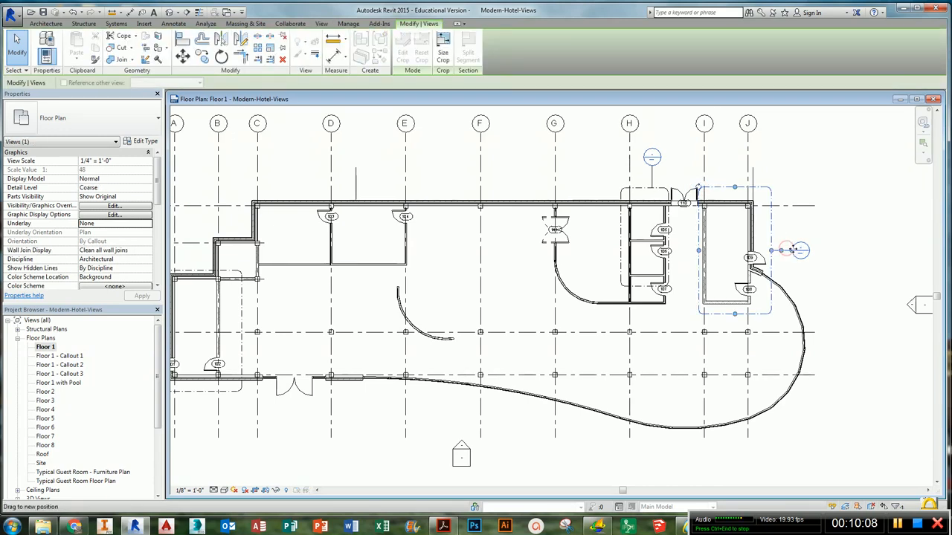
mouse_move(793, 250)
mouse_down()
mouse_move(793, 191)
mouse_move(794, 233)
mouse_up()
key(Escape)
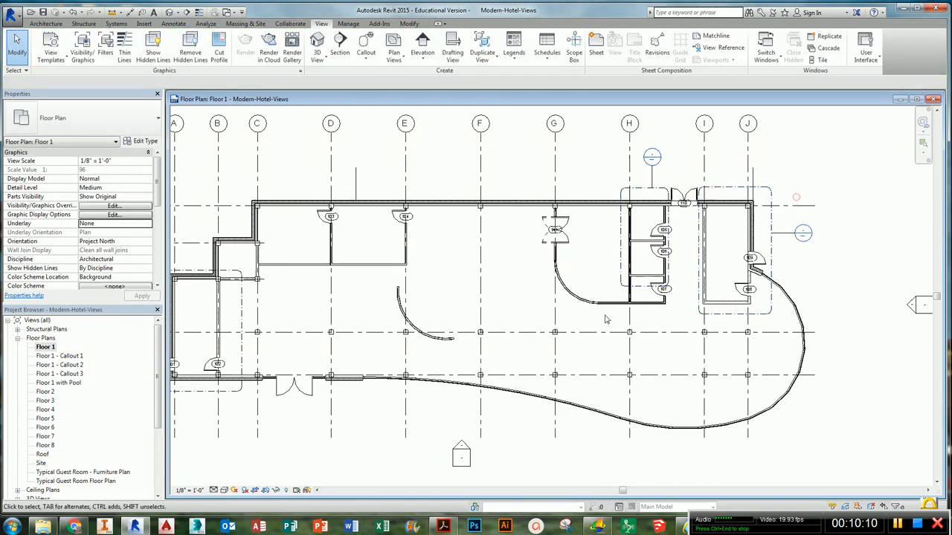
- Open the first callout view, rename it Floor 1 - Stair 1, and close its window
scroll(822, 320, down, 3)
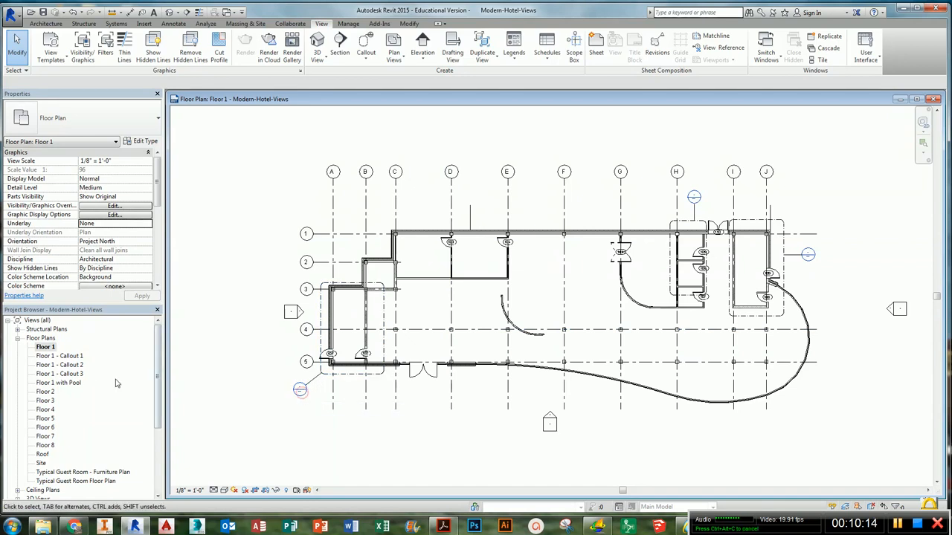
click(67, 357)
double_click(67, 357)
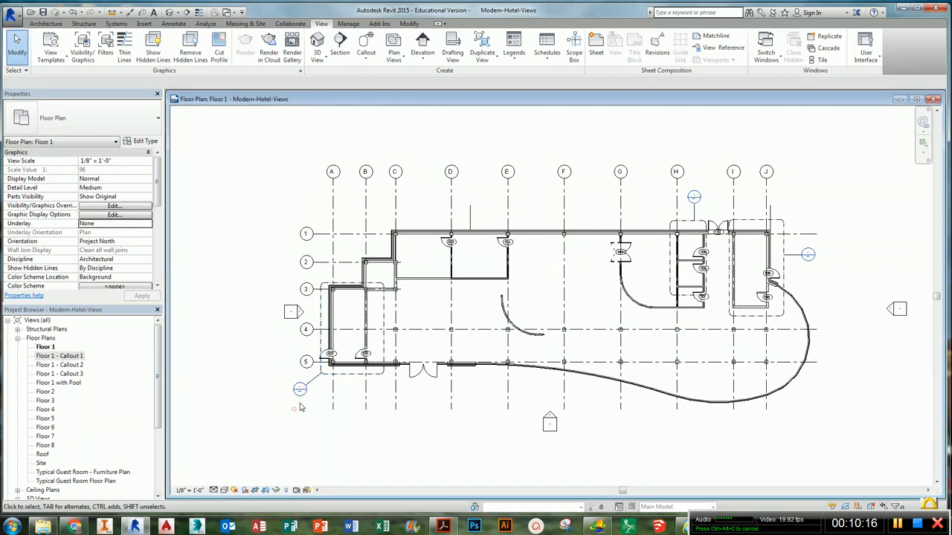
right_click(69, 357)
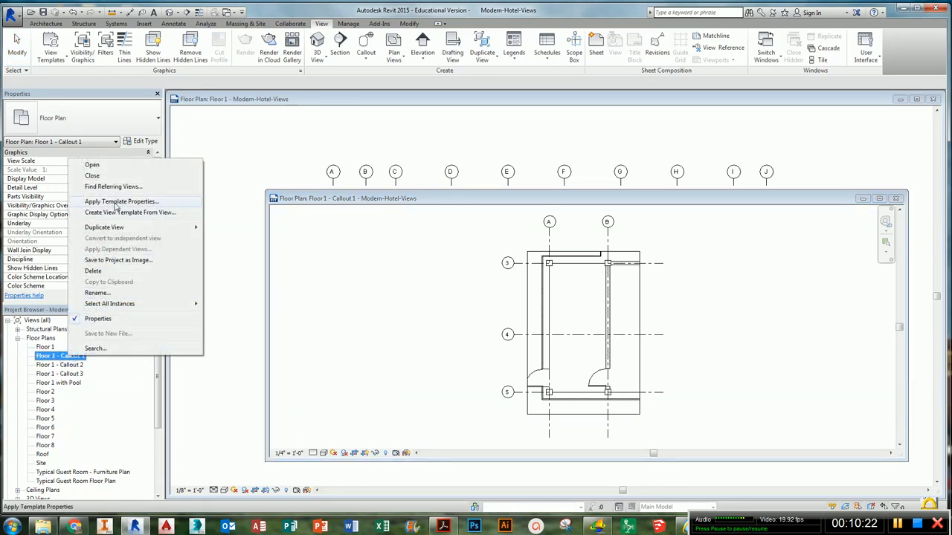
click(161, 294)
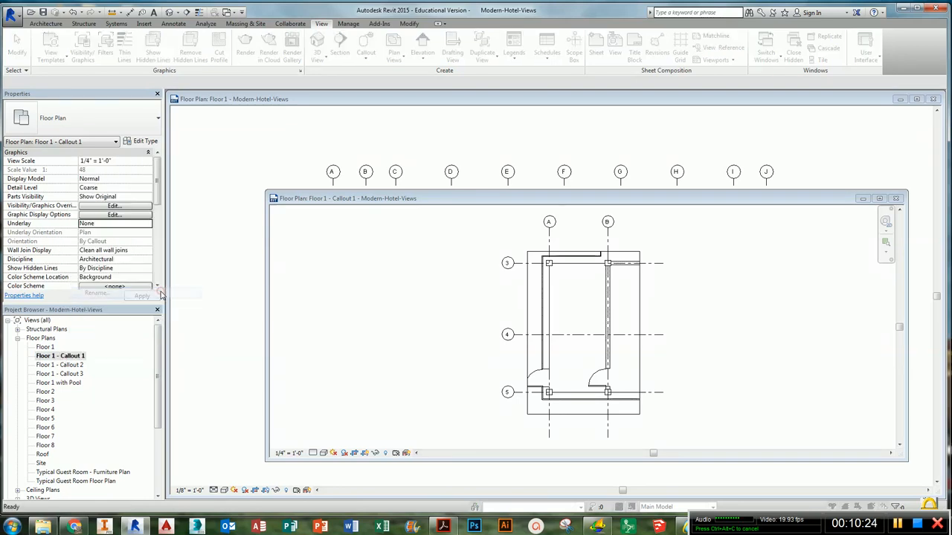
drag(485, 254, 456, 256)
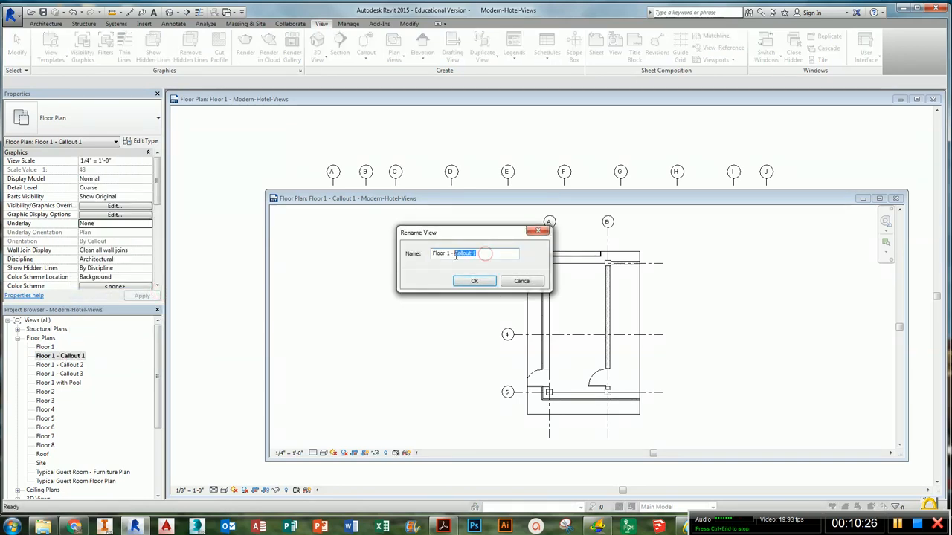
text(Stair 1)
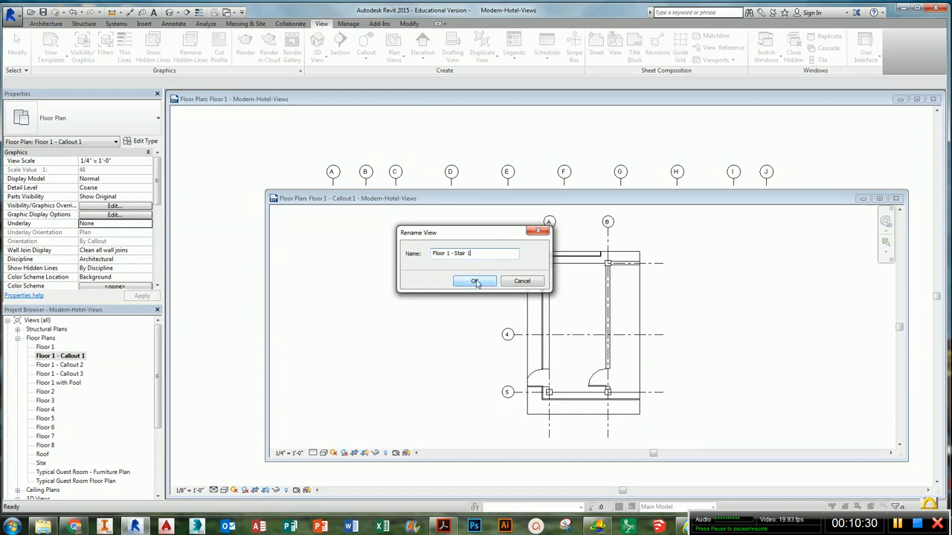
click(475, 282)
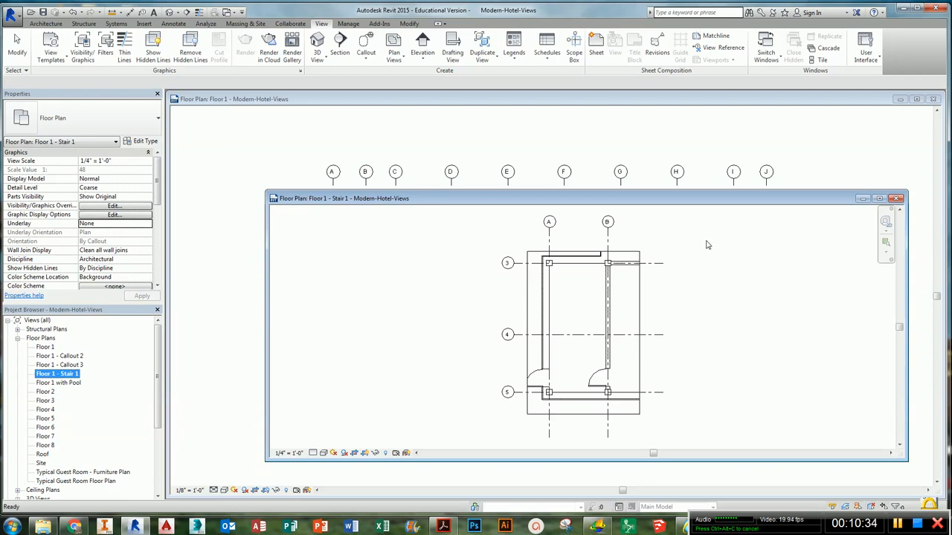
click(897, 198)
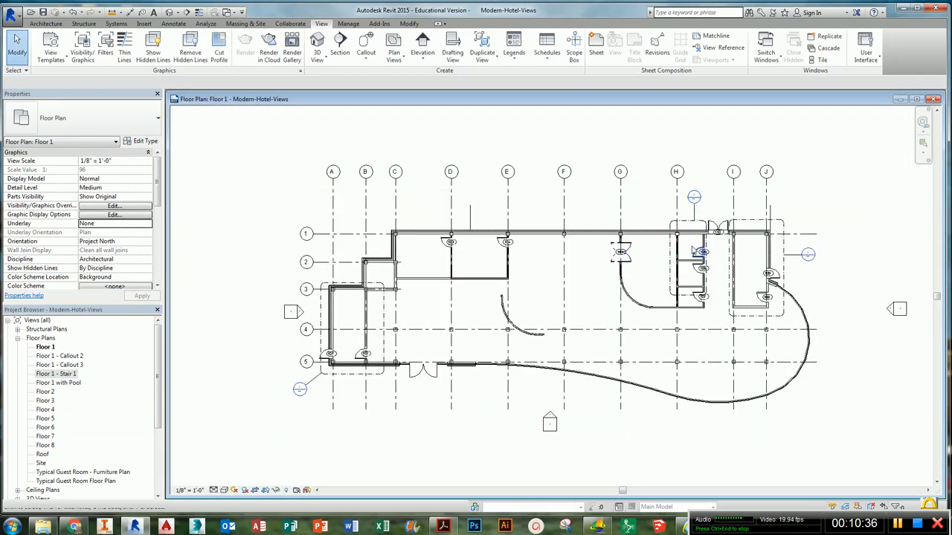
- Open the second callout view, rename it Floor 1 - Restrooms, and close its window
double_click(694, 198)
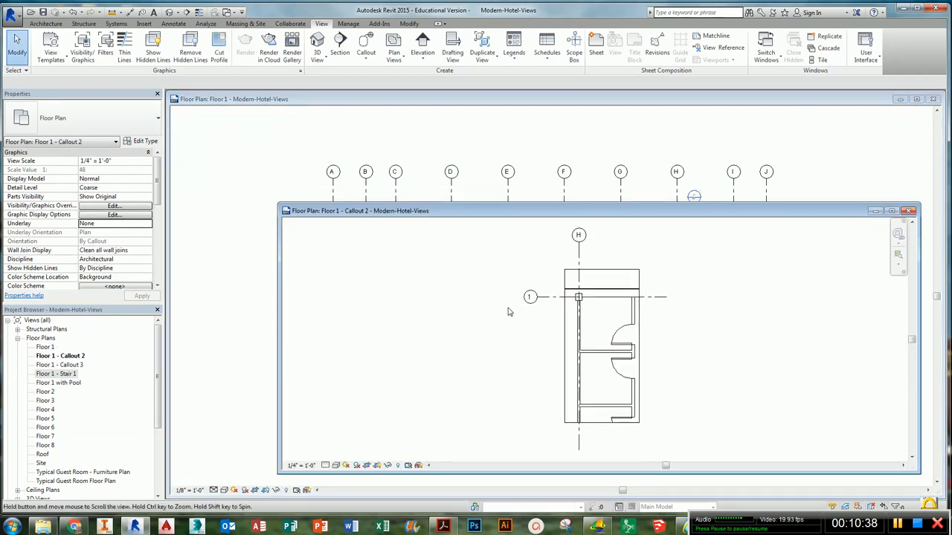
click(67, 356)
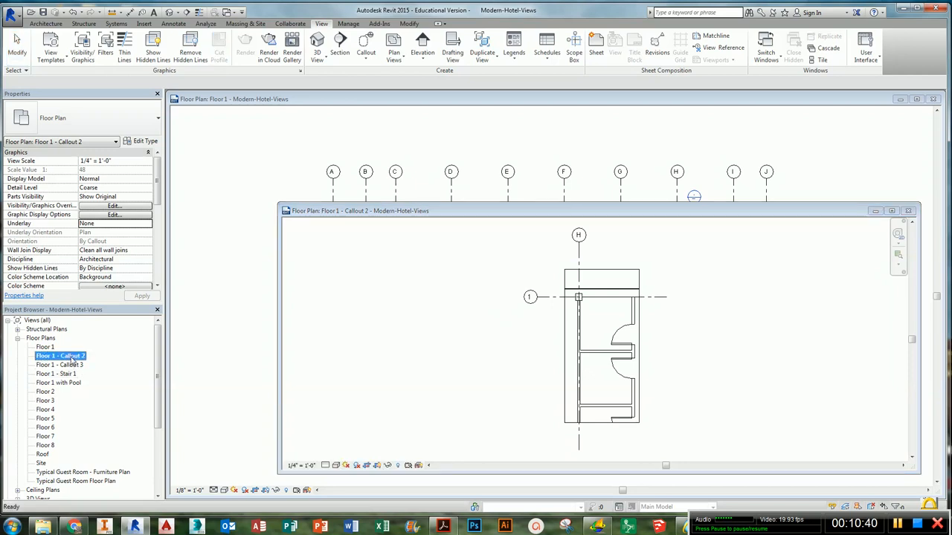
right_click(71, 355)
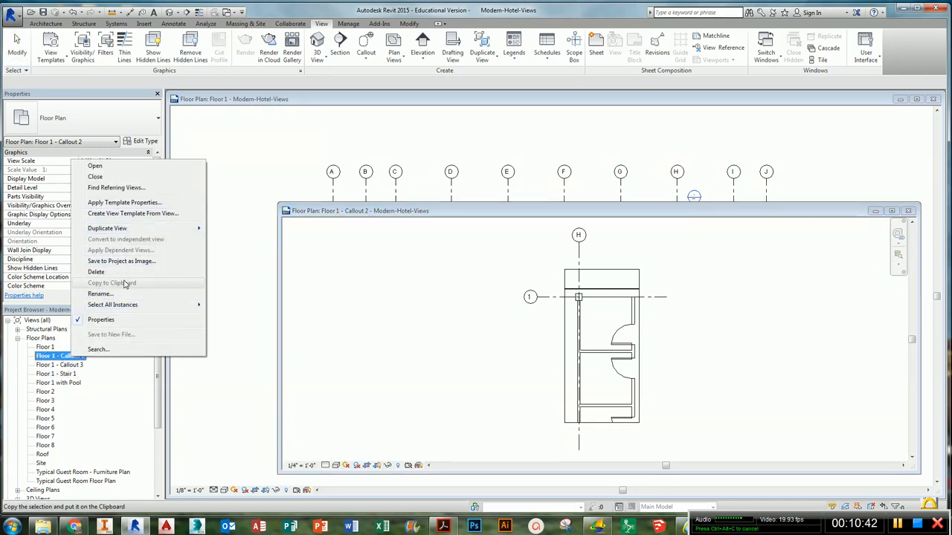
click(100, 294)
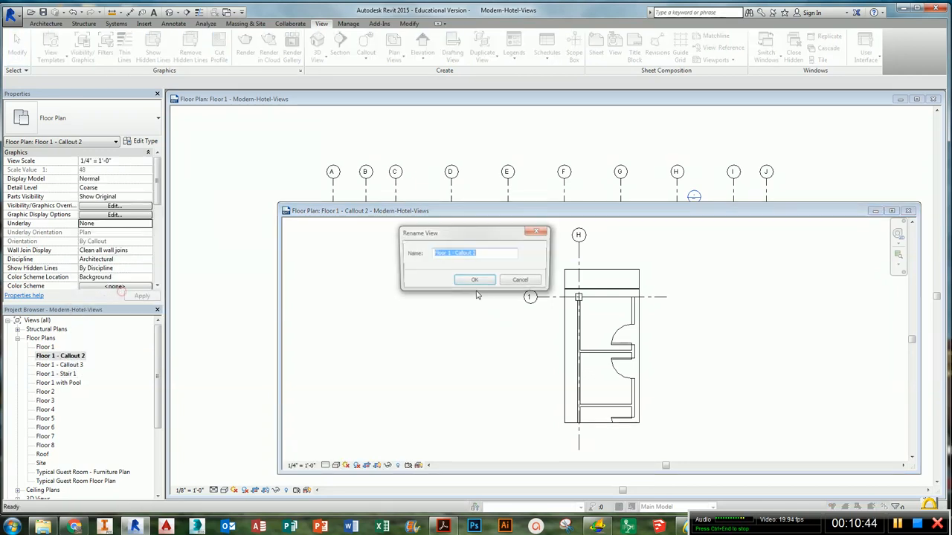
click(490, 254)
drag(484, 254, 456, 255)
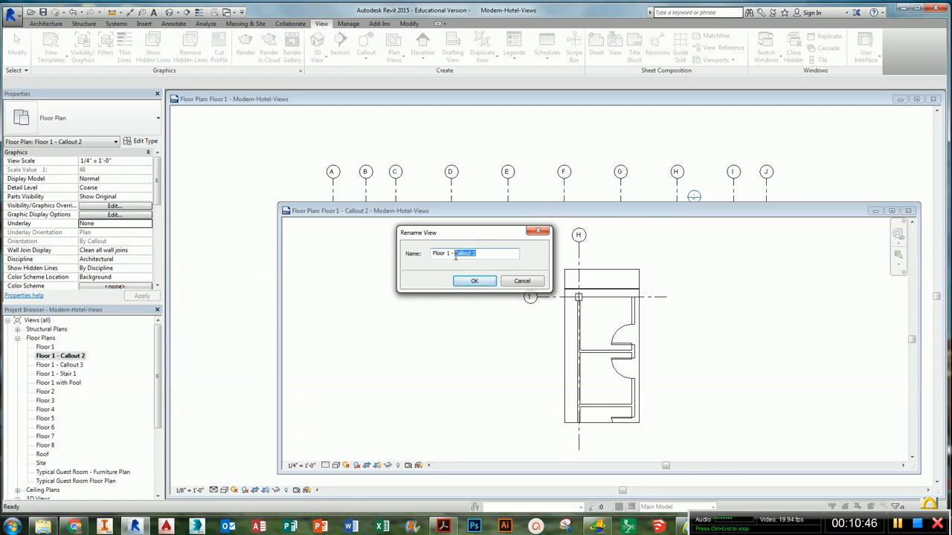
text(test)
key(Return)
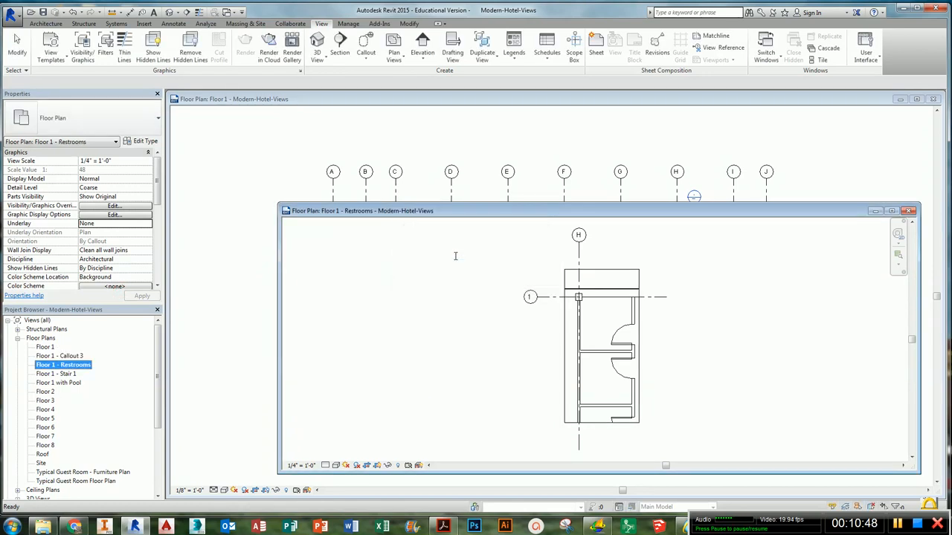
click(908, 211)
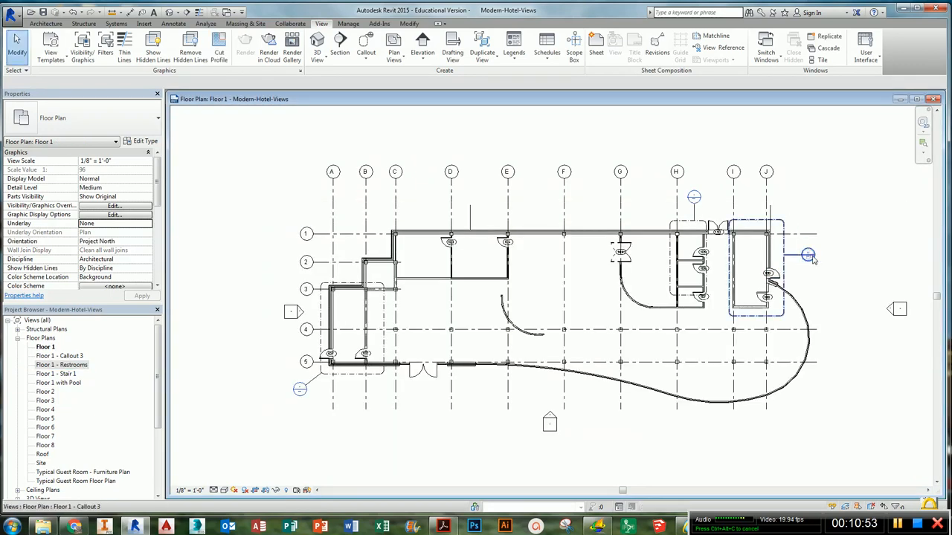
- Open the third callout view, rename it Floor 1 - Stair 2, and close its window
double_click(809, 256)
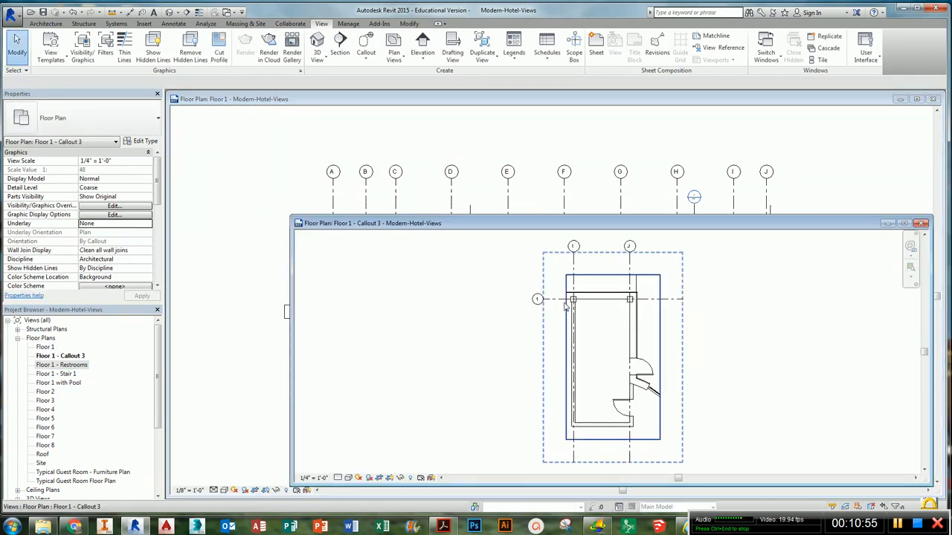
right_click(62, 357)
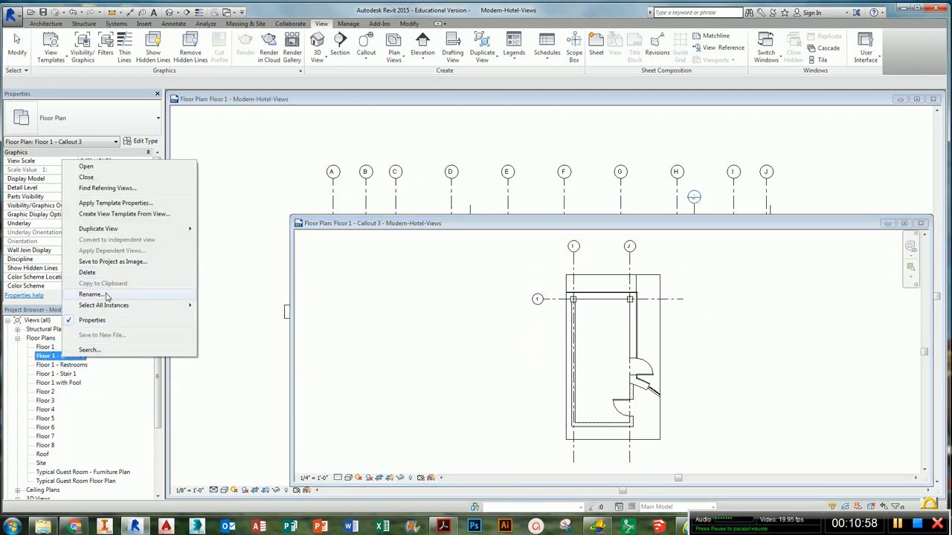
click(106, 294)
drag(481, 253, 455, 255)
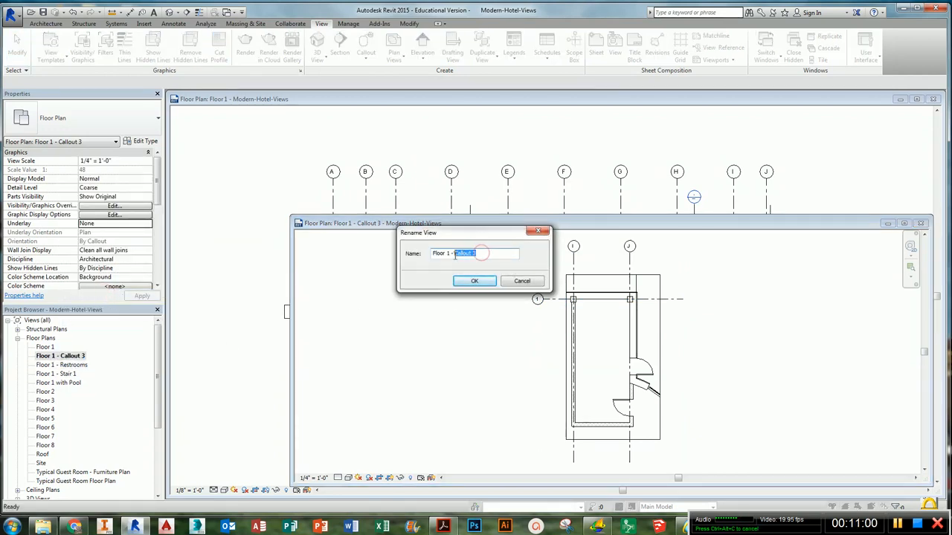
text(Stair)
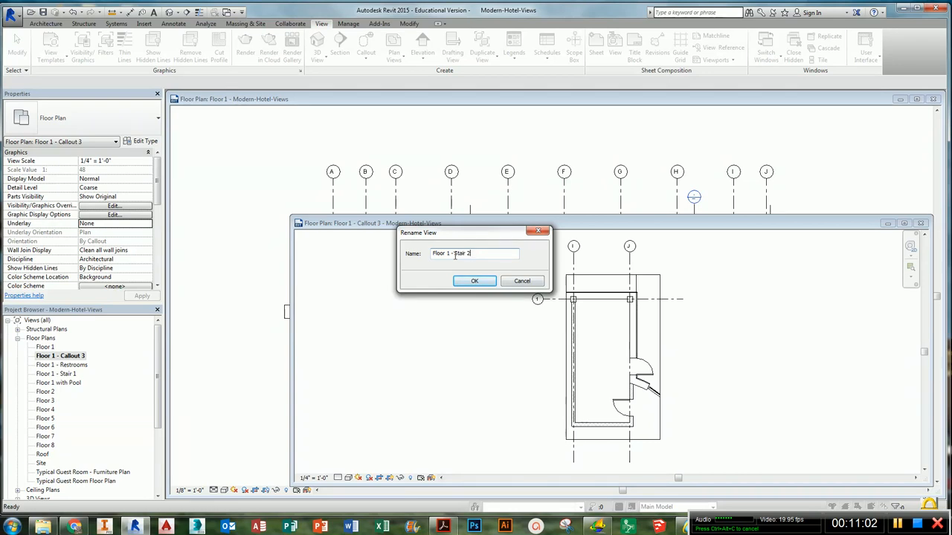
key(Return)
click(443, 281)
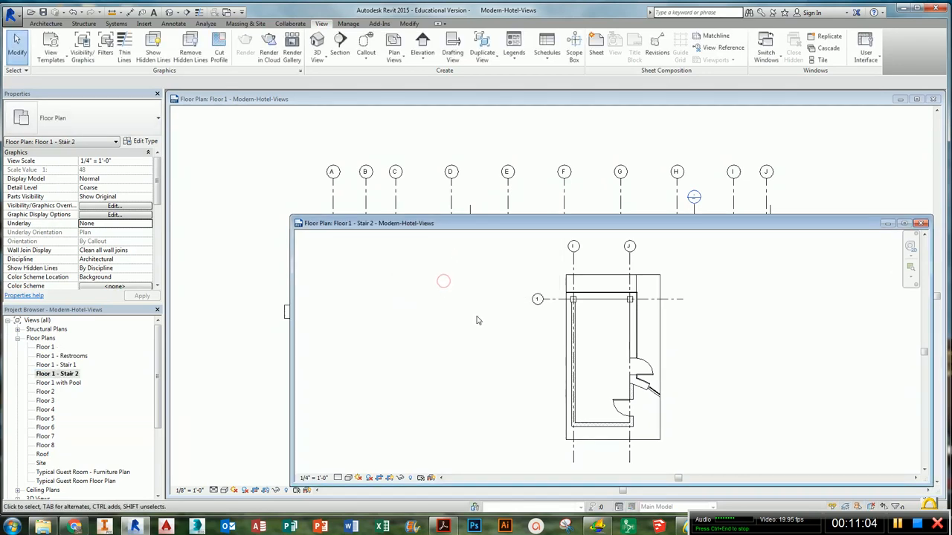
click(922, 224)
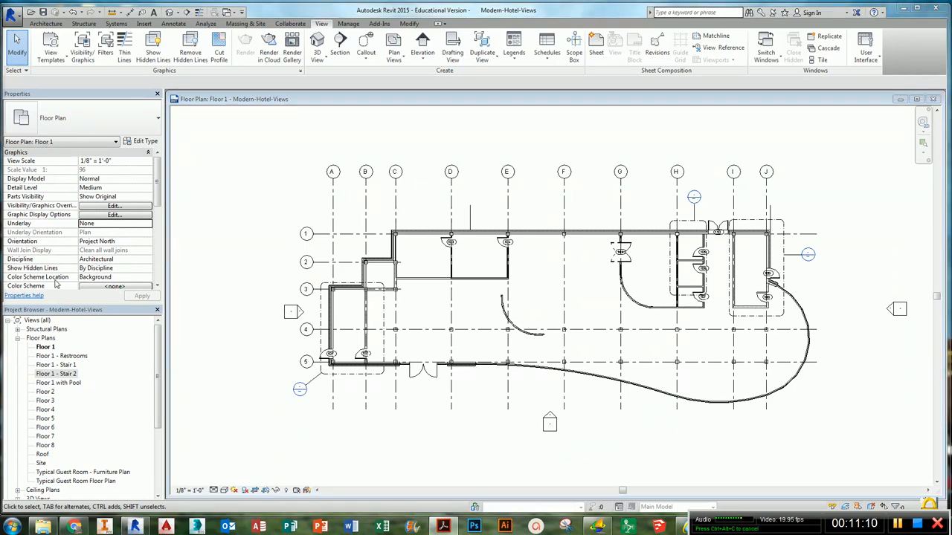
- Open the Typical Guest Room - Furniture Plan view and center the room in its window
click(71, 473)
scroll(73, 476, down, 1)
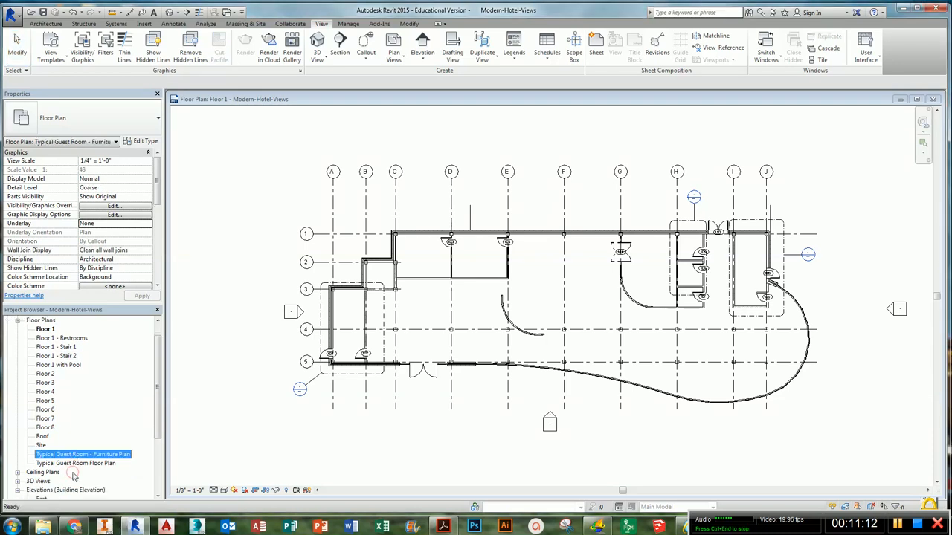
scroll(73, 477, up, 1)
double_click(73, 458)
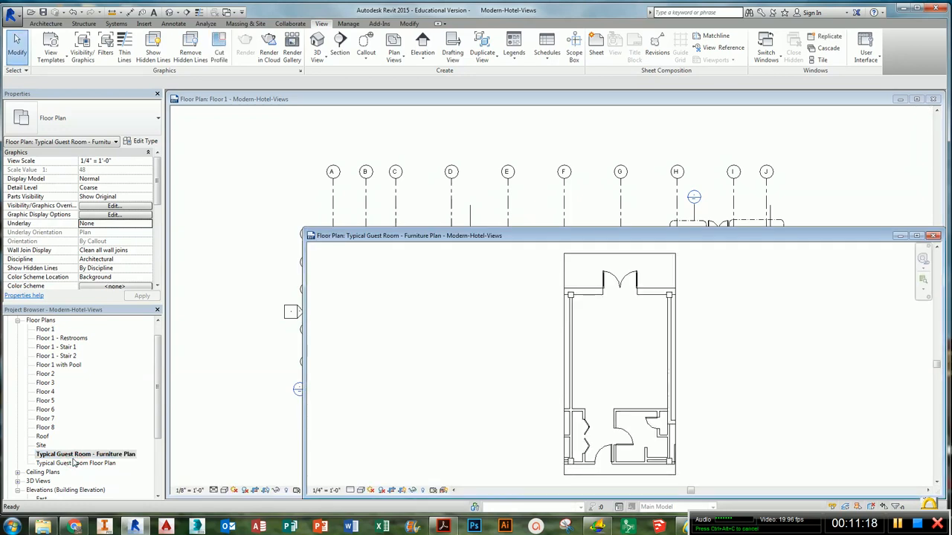
scroll(73, 462, down, 2)
scroll(73, 463, up, 2)
middle_drag(458, 401, 472, 404)
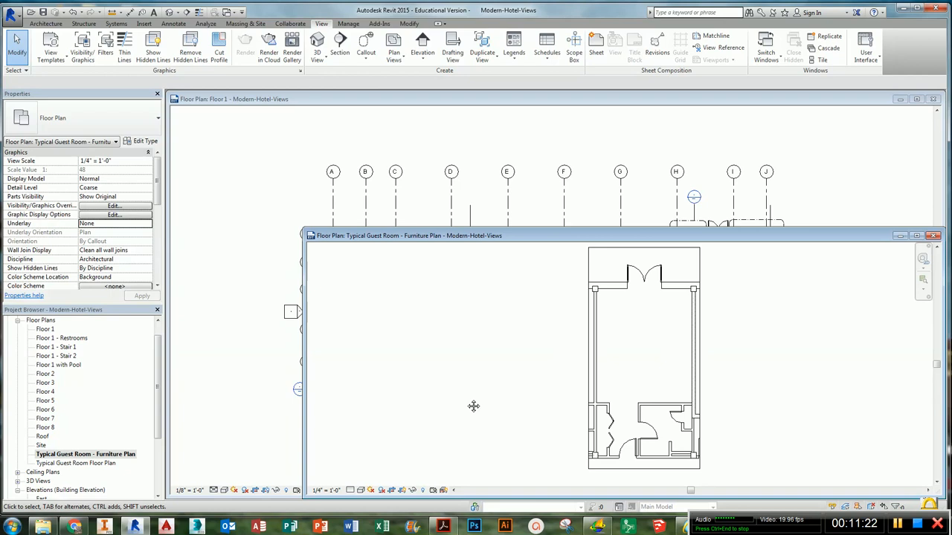
- Duplicate the Typical Guest Room - Furniture Plan view as a new view
click(54, 463)
scroll(49, 438, down, 3)
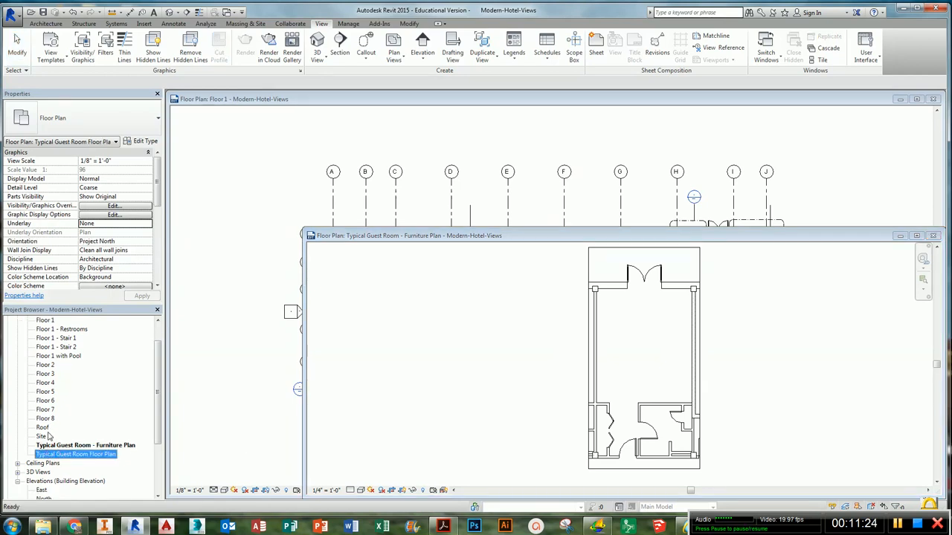
scroll(49, 437, down, 2)
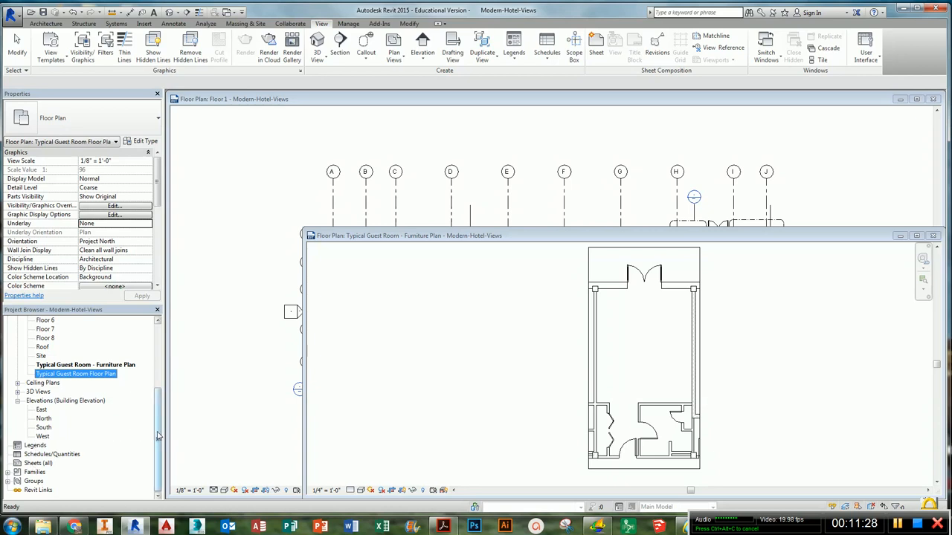
scroll(59, 417, up, 6)
click(63, 360)
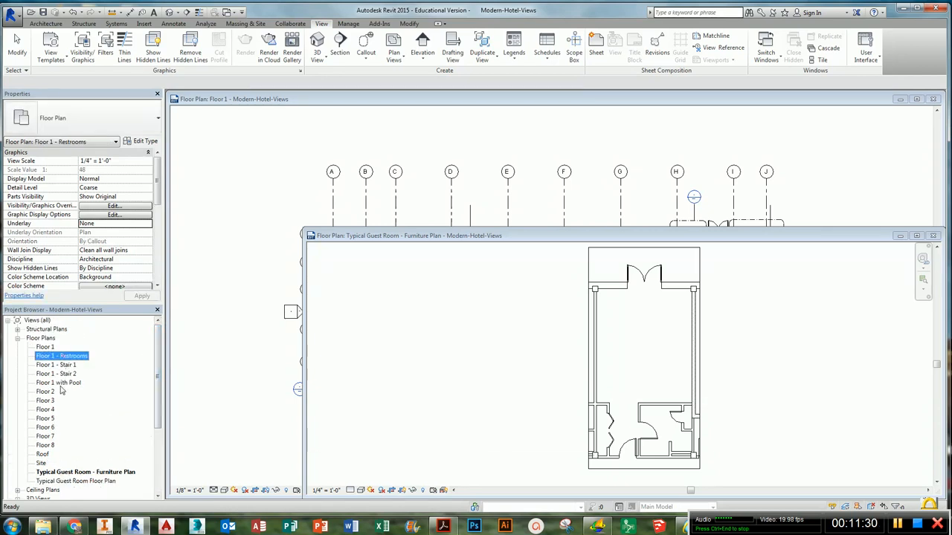
click(61, 383)
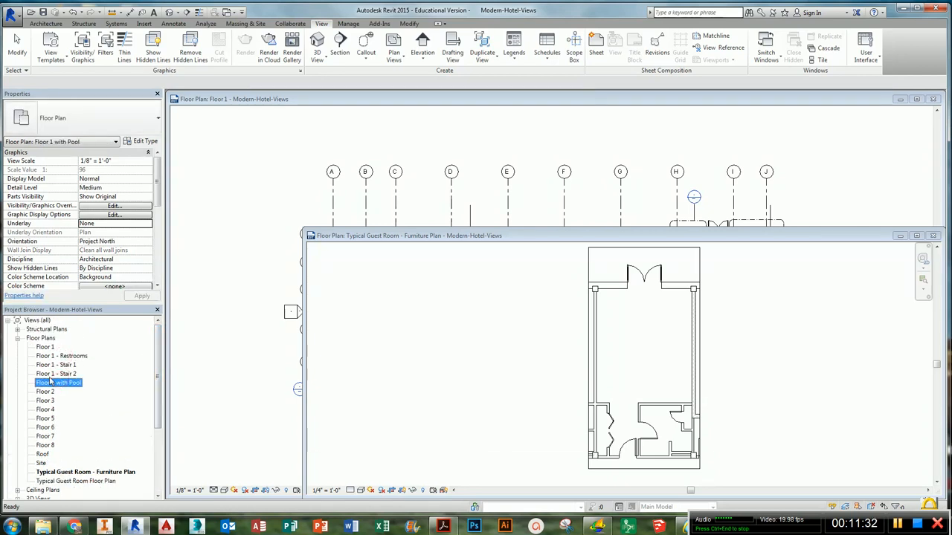
double_click(50, 380)
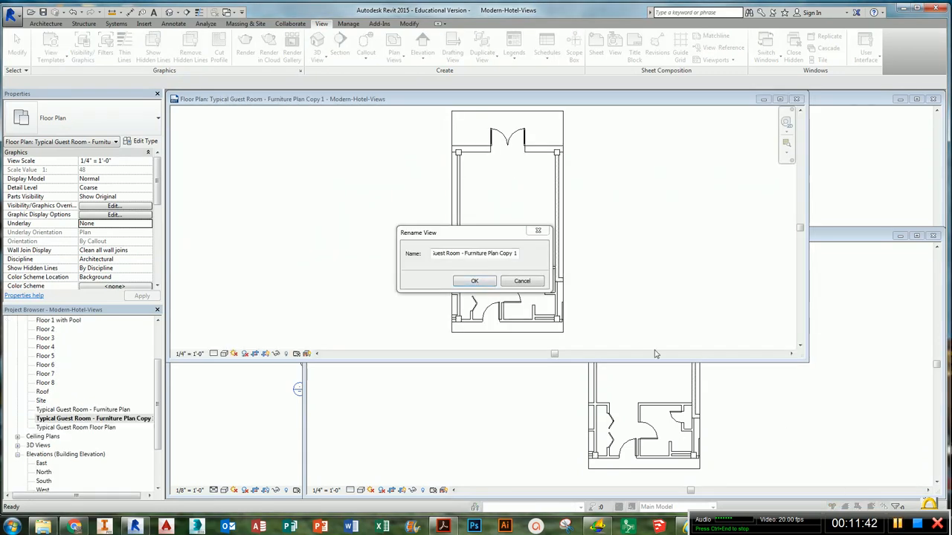
click(522, 280)
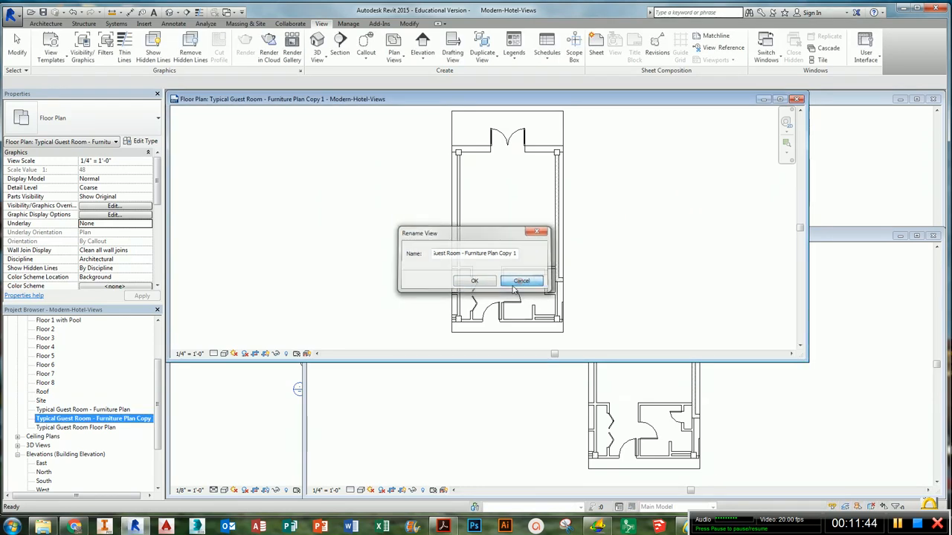
- Rename the duplicated view Typical Guest Room - Dimension Plan
click(88, 412)
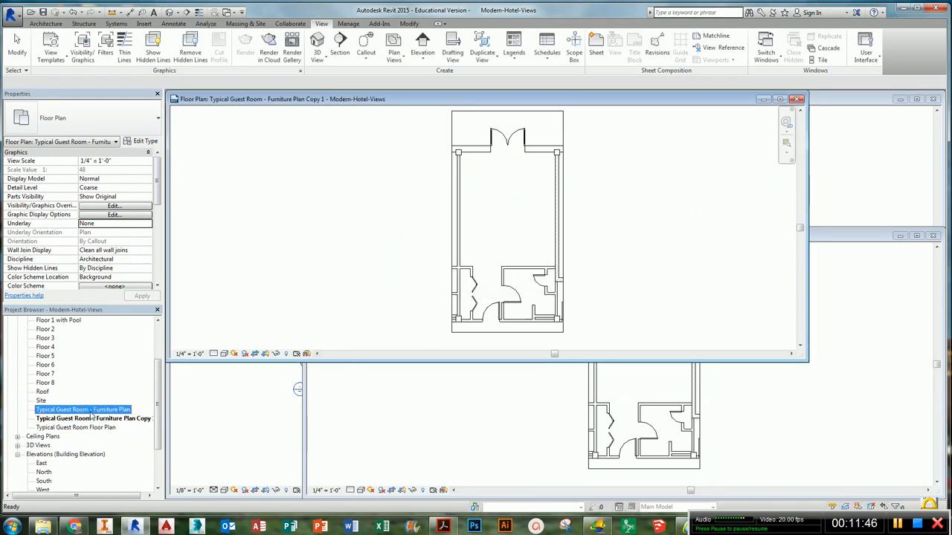
click(90, 419)
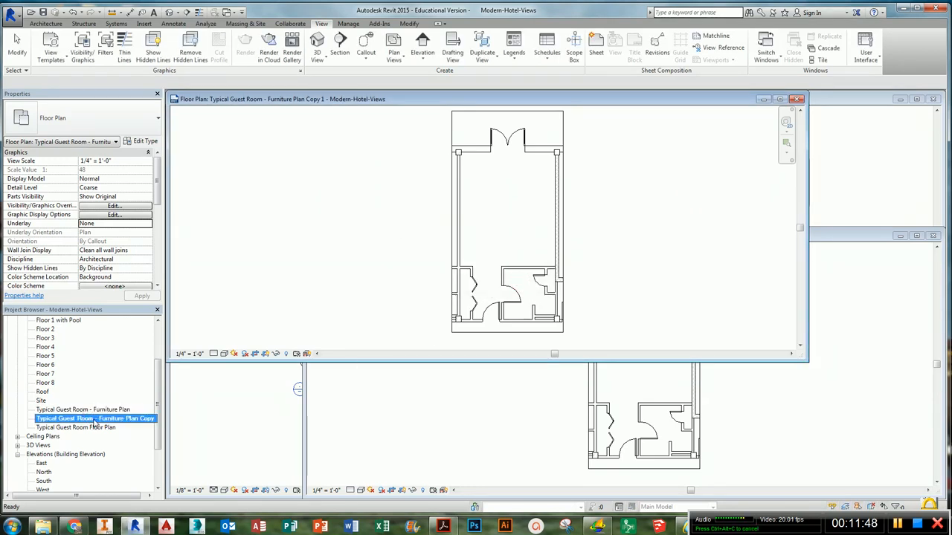
right_click(95, 422)
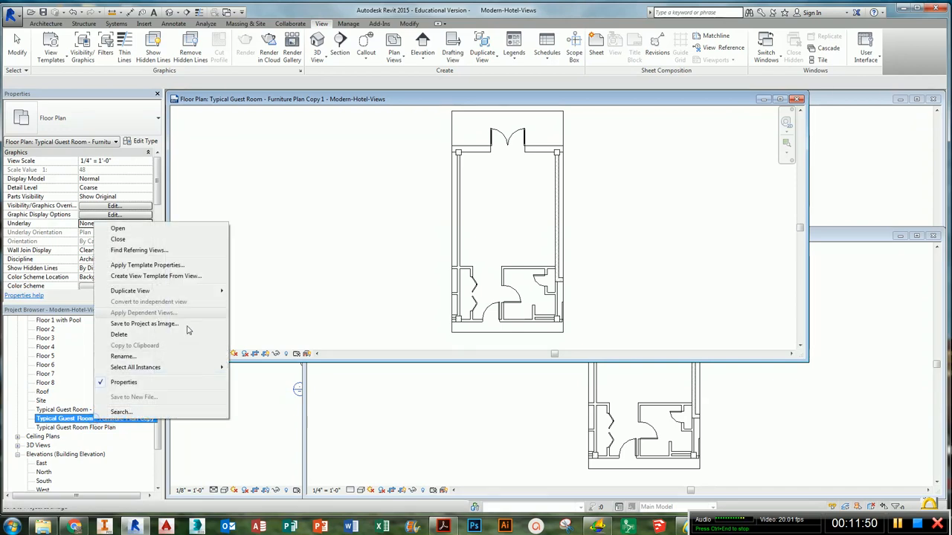
click(123, 356)
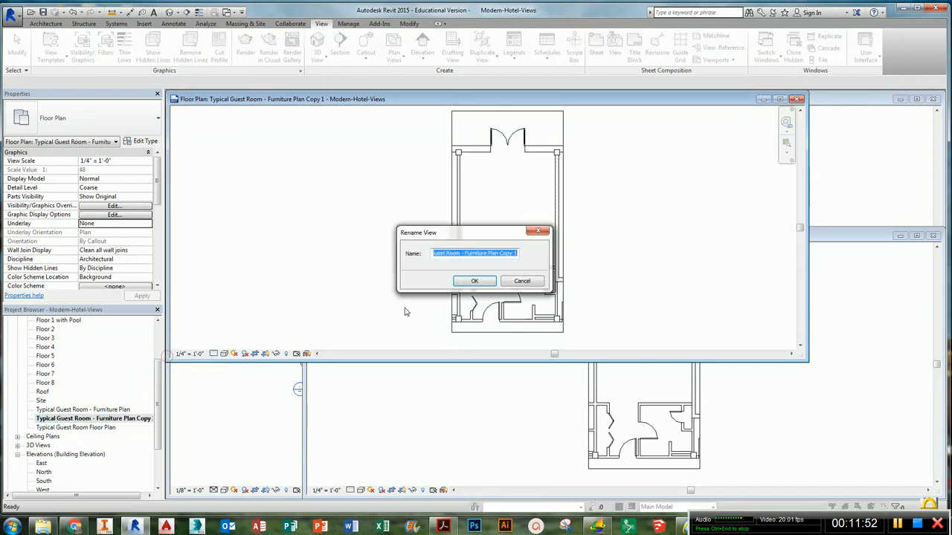
click(474, 254)
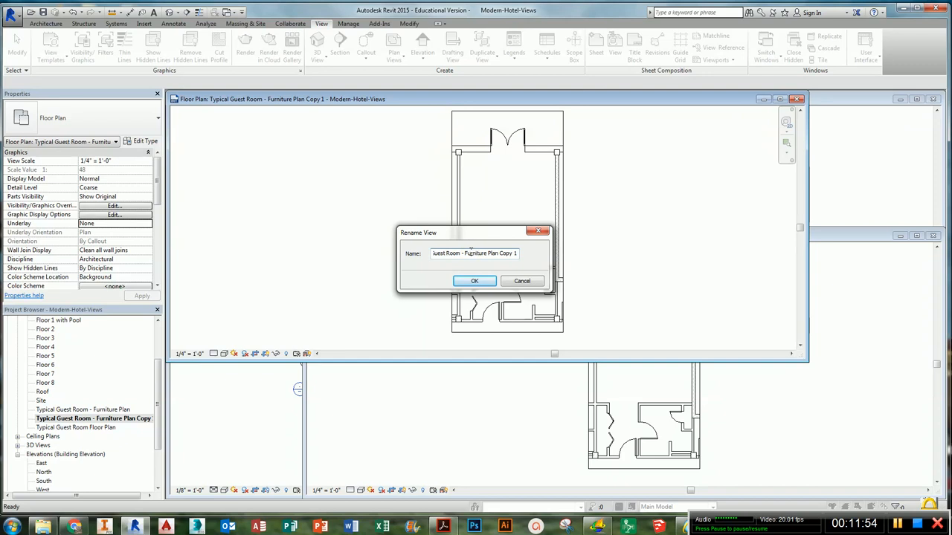
drag(465, 254, 524, 256)
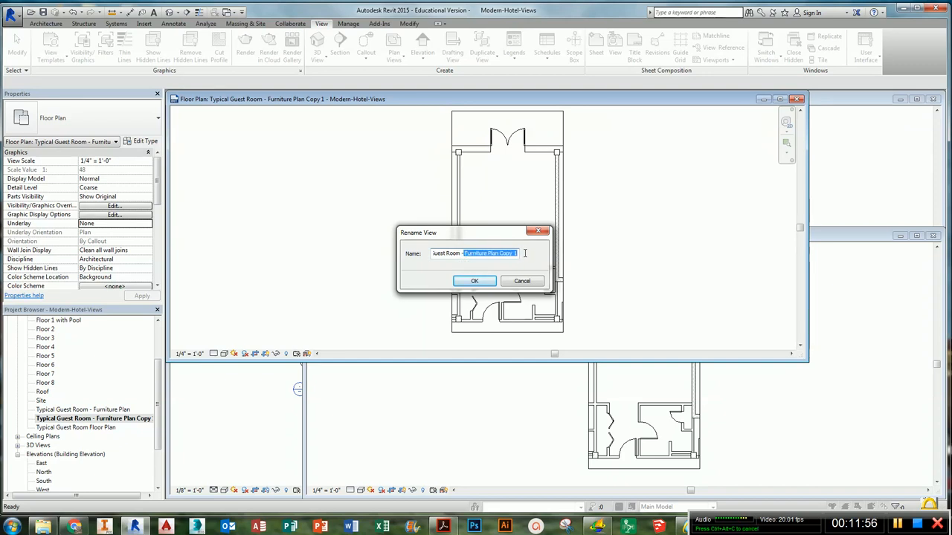
key(BackSpace)
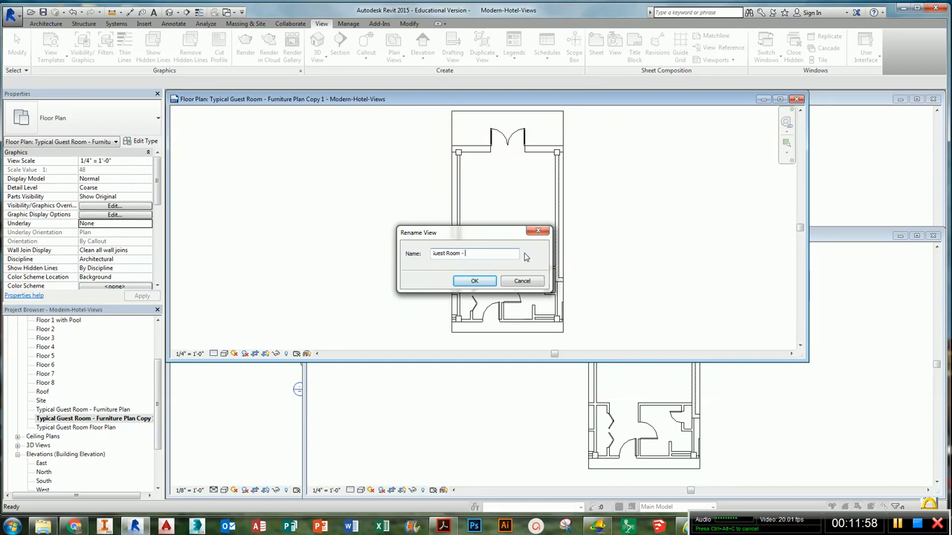
text(Dimension Plan)
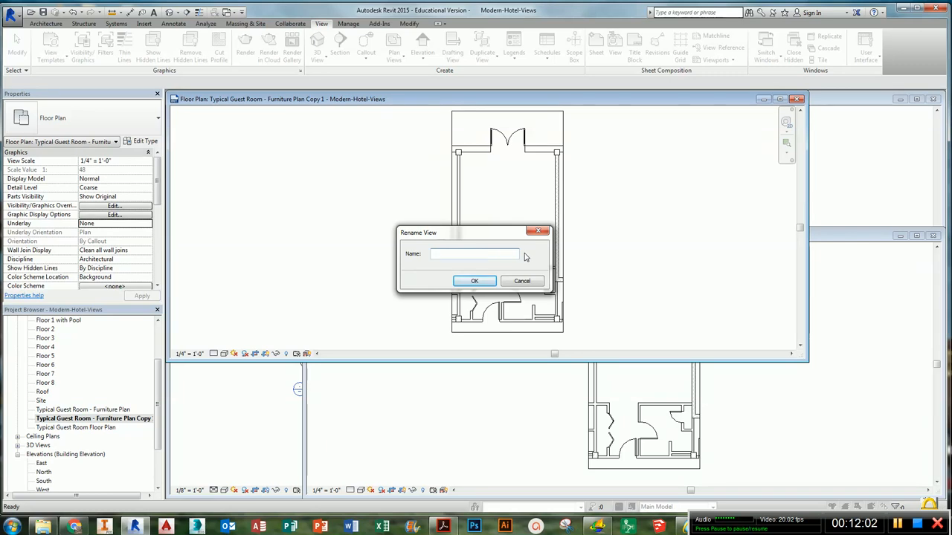
click(479, 283)
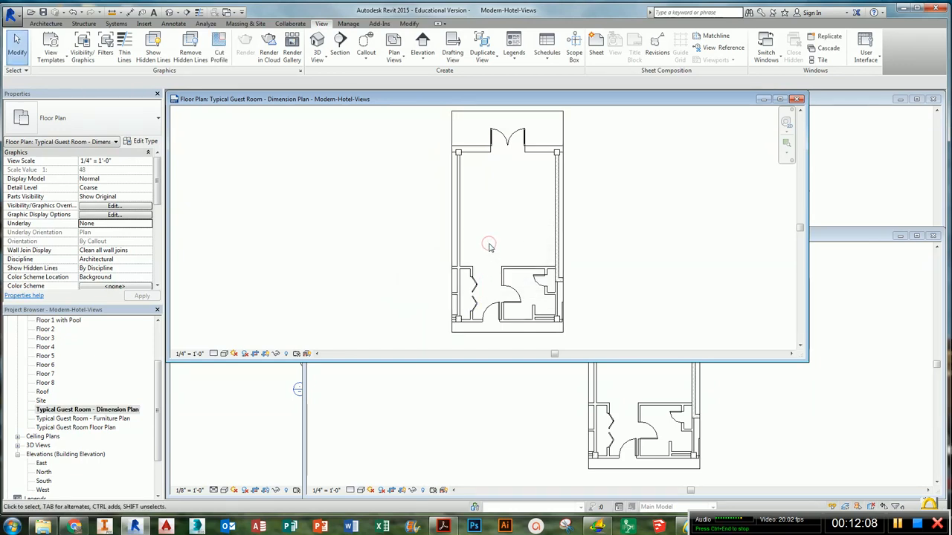
key(v)
key(g)
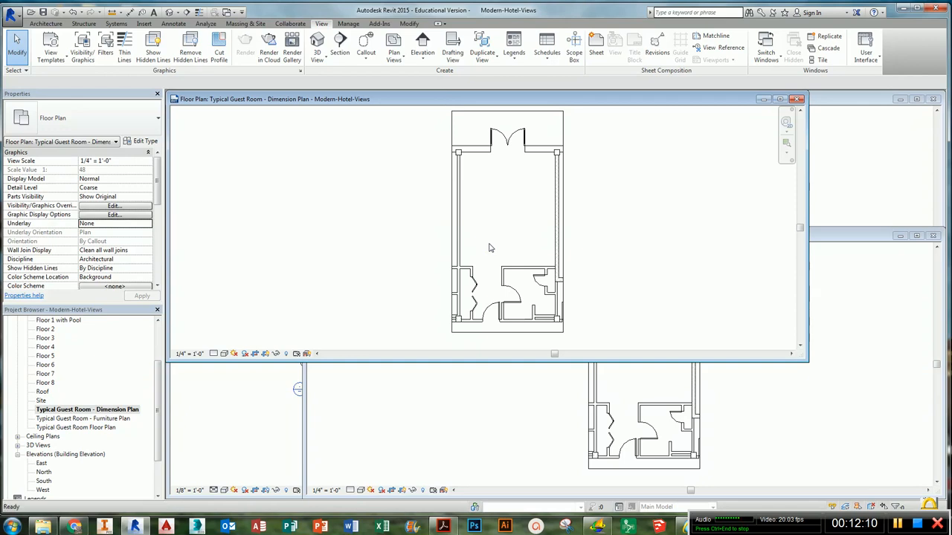
drag(379, 114, 493, 106)
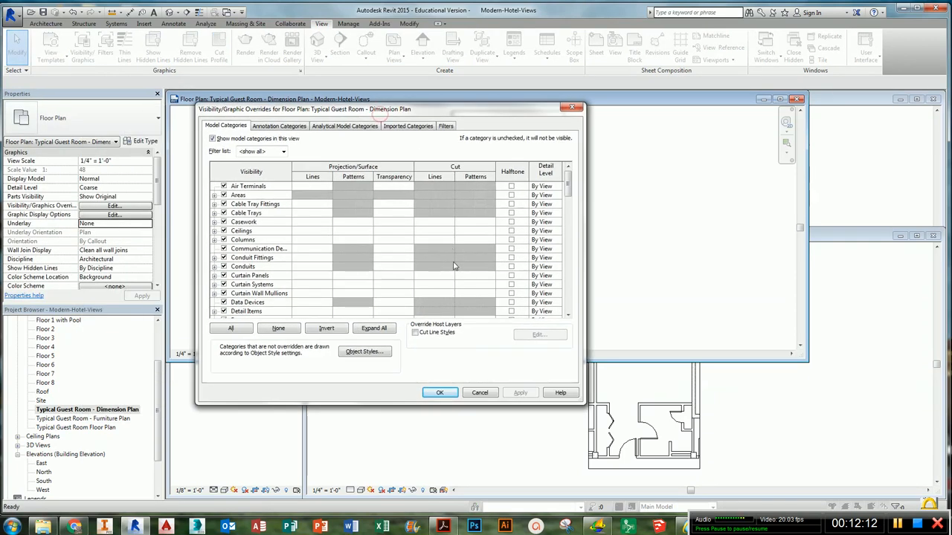
click(480, 393)
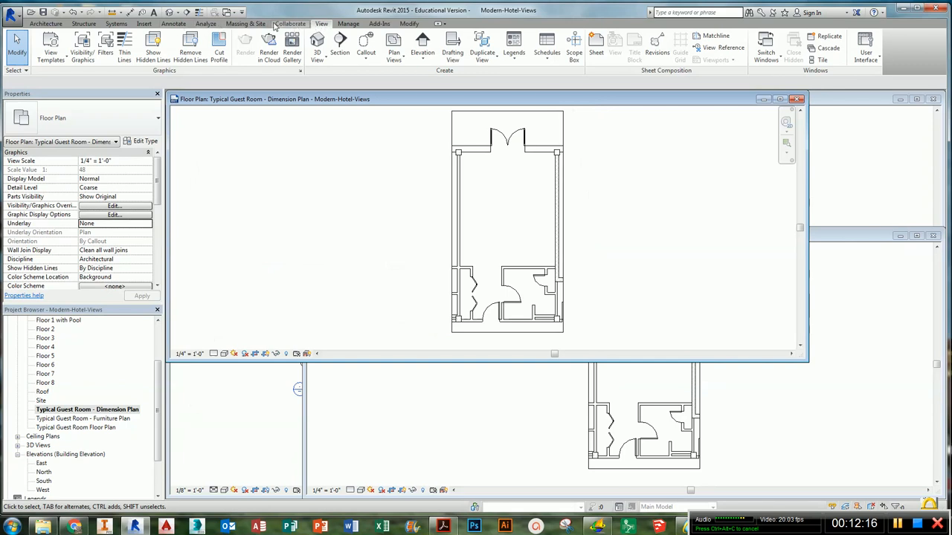
- Open Visibility/Graphics for the Dimension Plan view and filter the category list to Architecture only
click(82, 50)
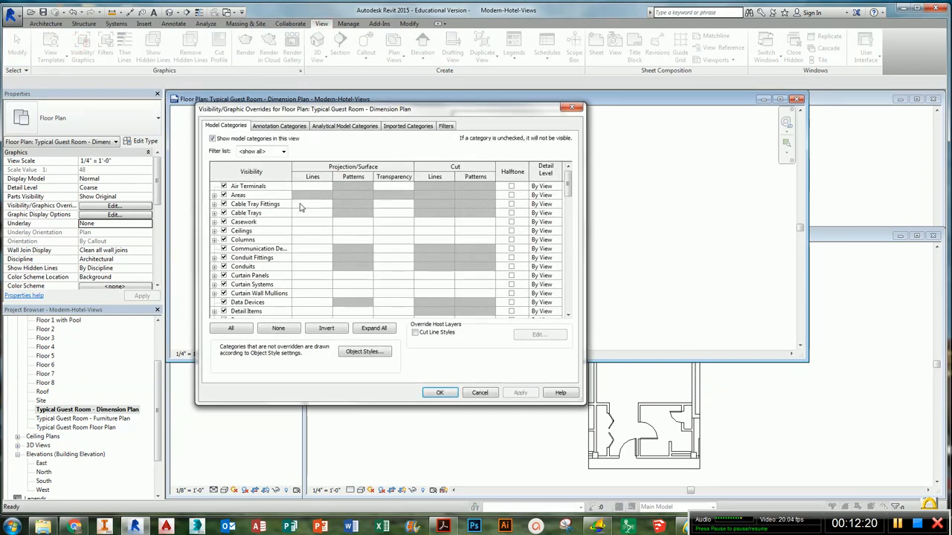
drag(558, 112, 597, 111)
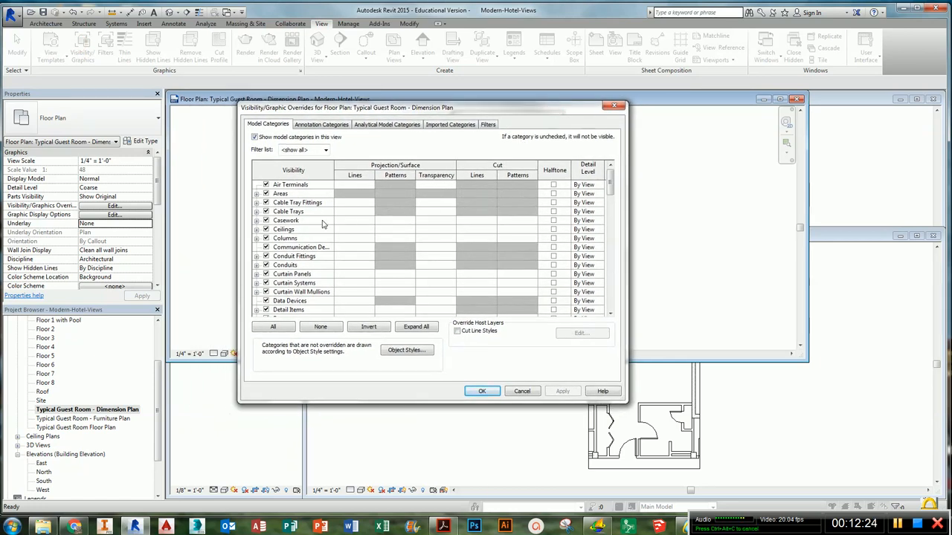
click(324, 151)
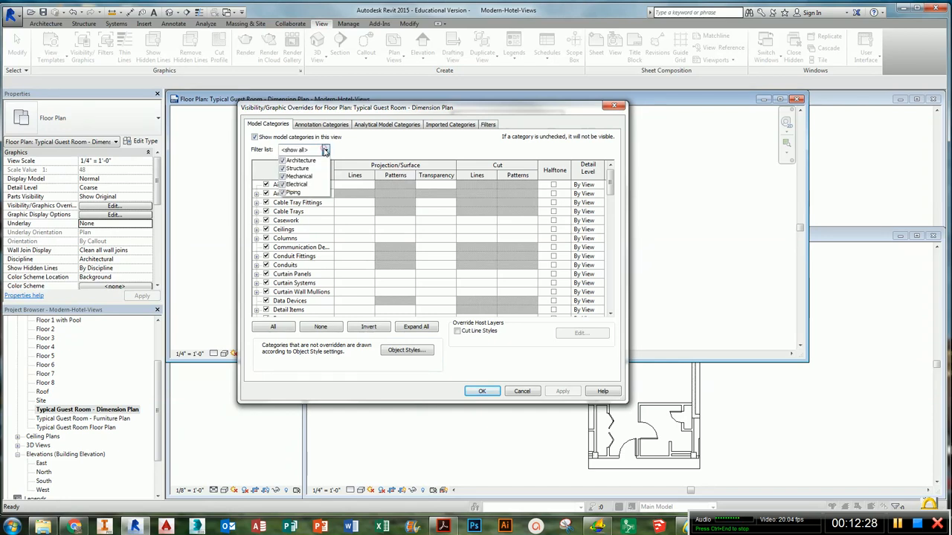
click(254, 153)
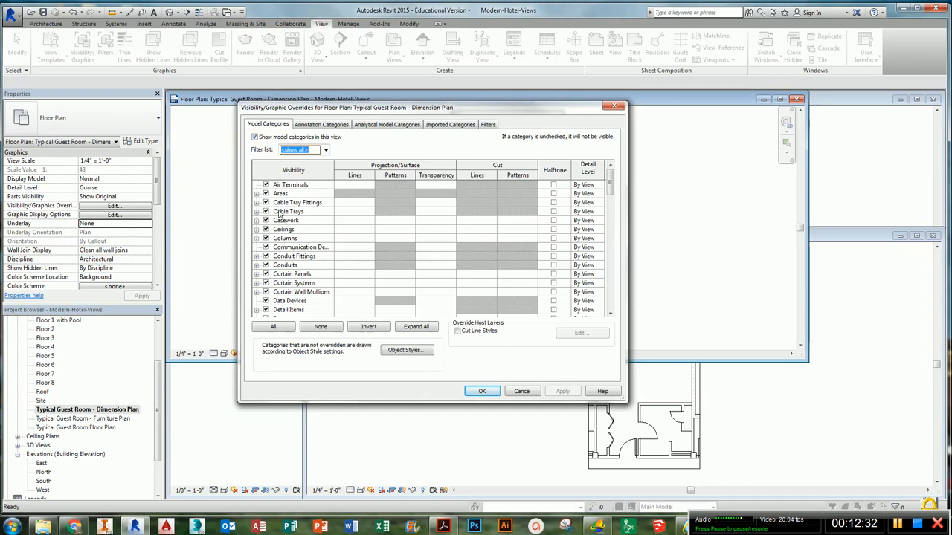
click(328, 151)
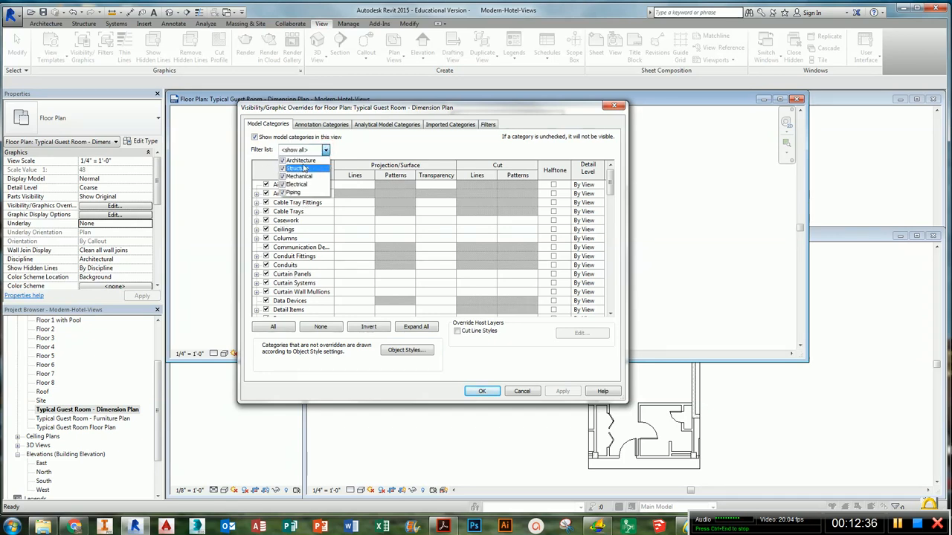
click(283, 169)
click(282, 176)
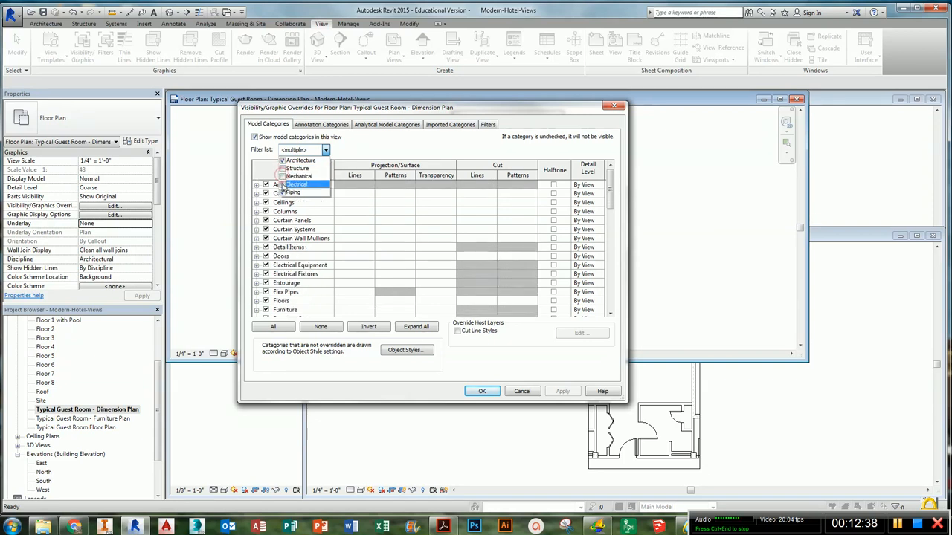
click(283, 185)
click(282, 193)
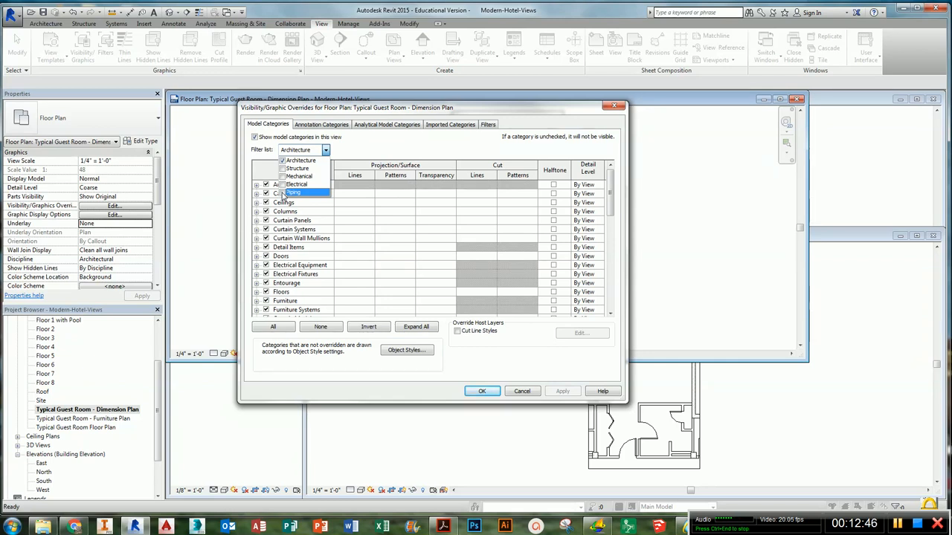
click(370, 148)
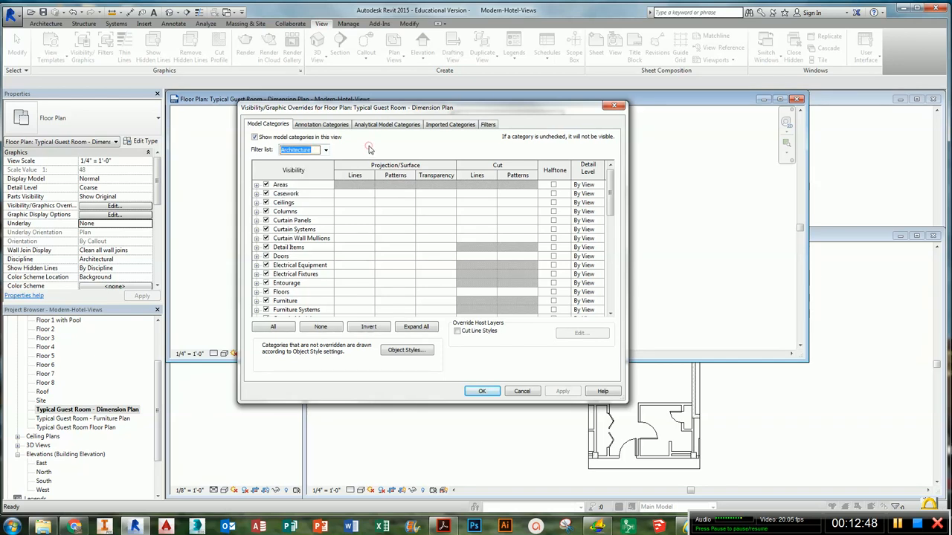
- Hide the Casework, Furniture and Plumbing Fixtures categories in the Dimension Plan view and apply
click(299, 212)
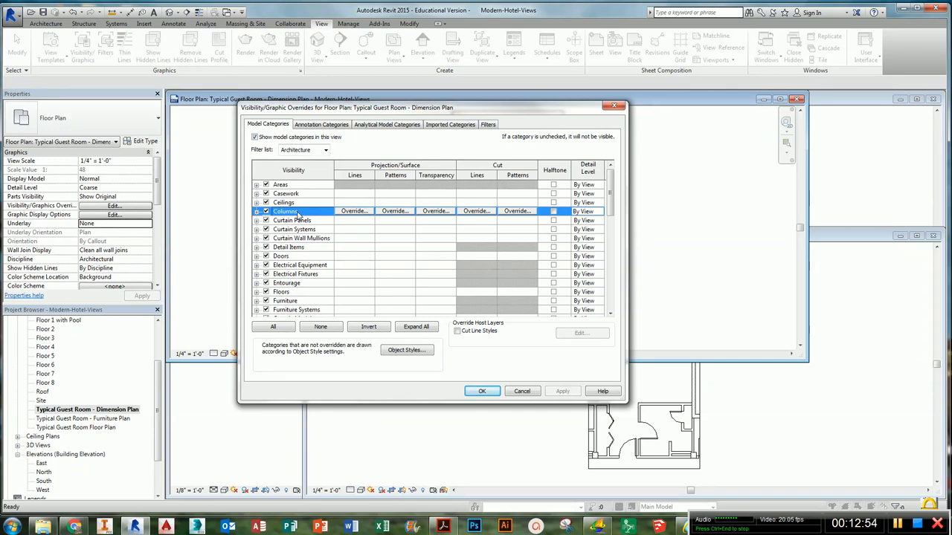
click(265, 194)
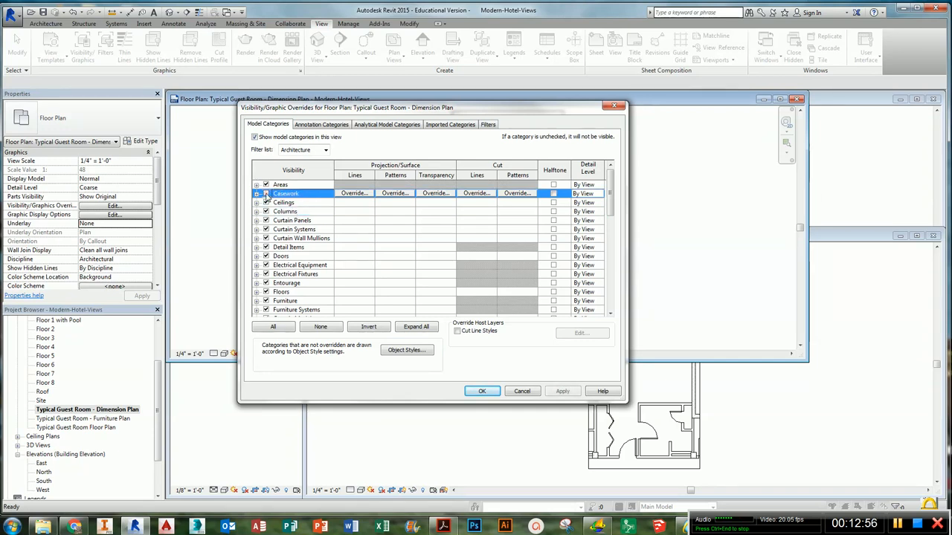
click(265, 301)
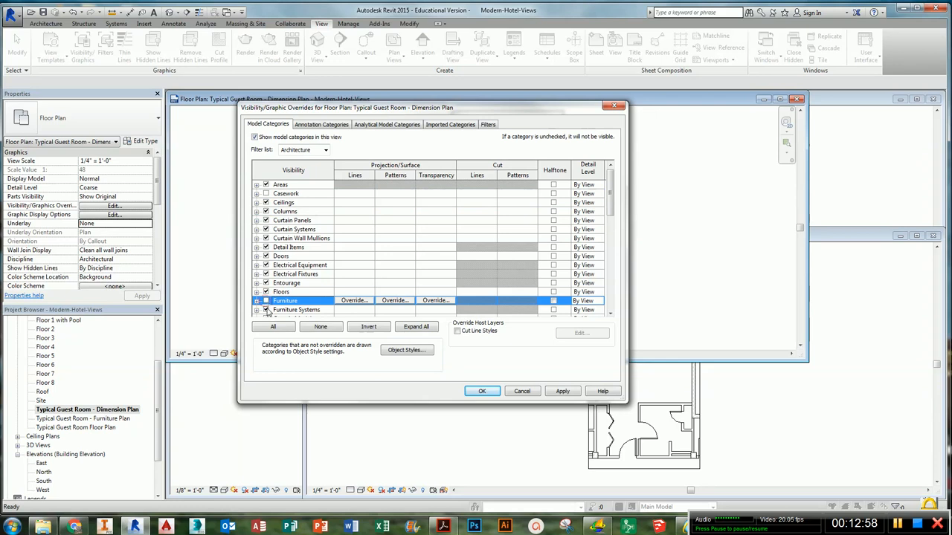
scroll(294, 266, down, 5)
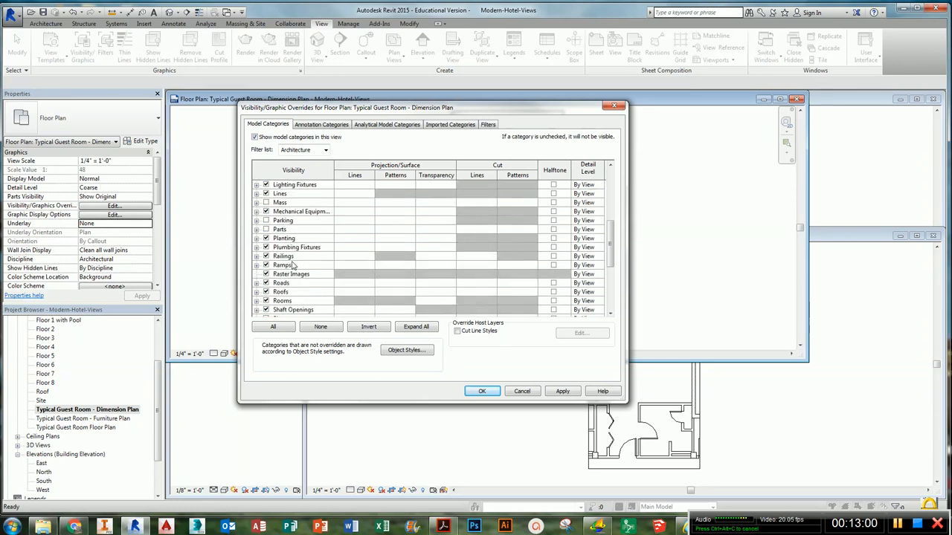
click(266, 249)
scroll(327, 279, down, 1)
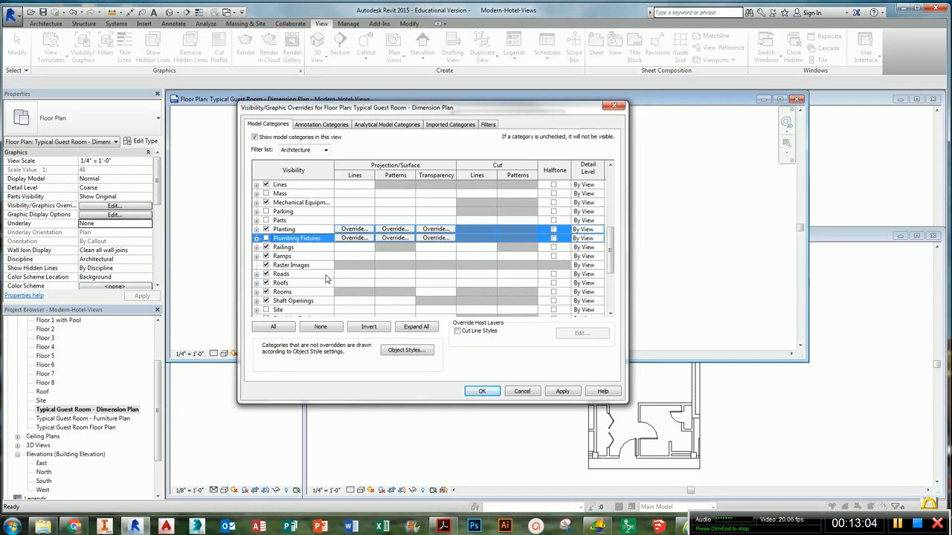
scroll(326, 278, down, 2)
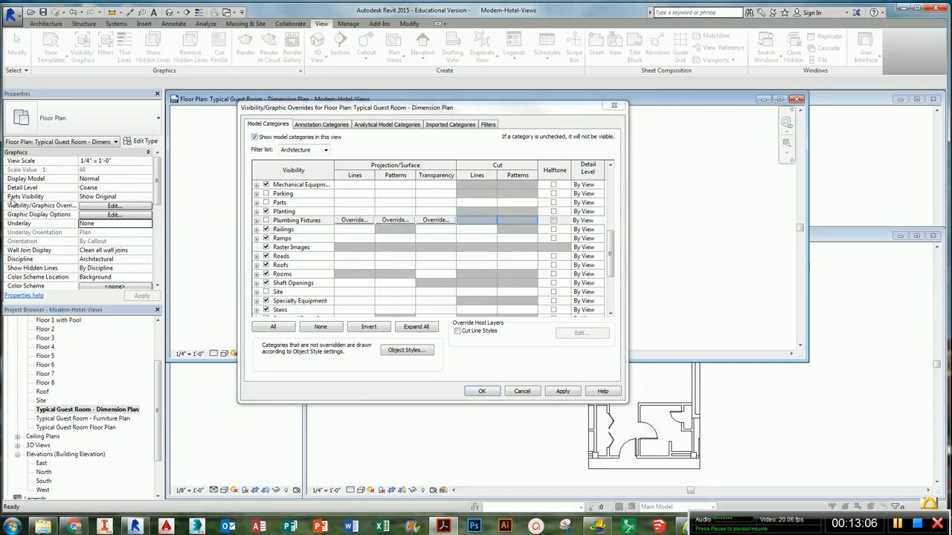
click(482, 391)
- Close the Typical Guest Room - Dimension Plan and Typical Guest Room - Furniture Plan view windows
middle_drag(549, 250, 490, 260)
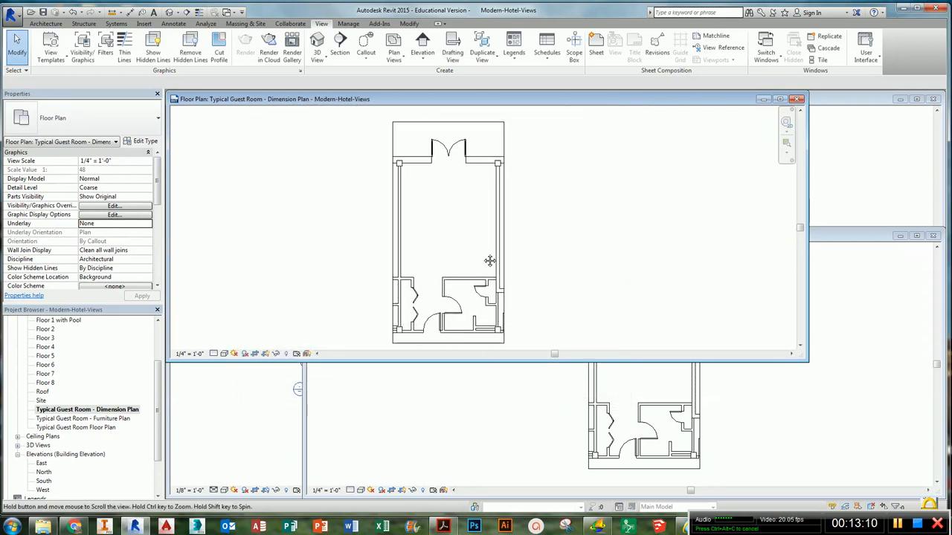
click(391, 236)
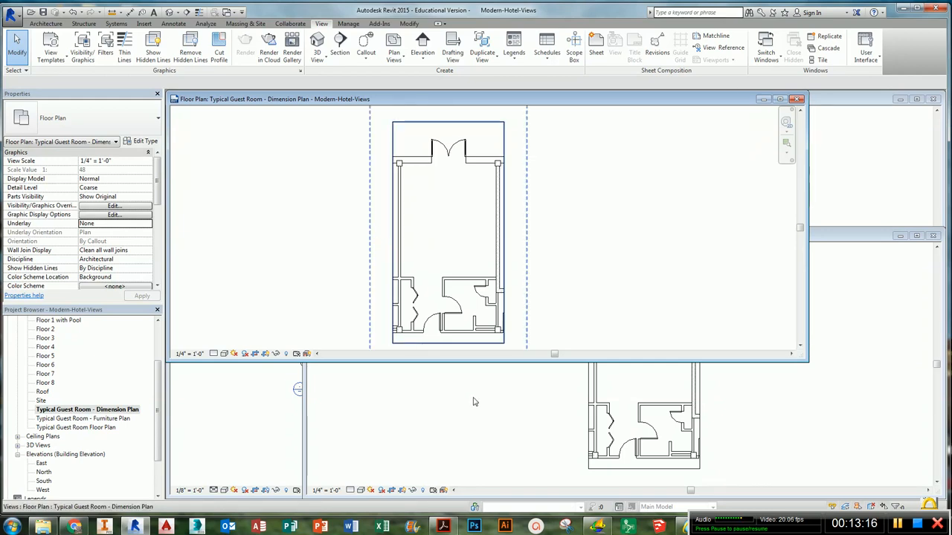
click(473, 402)
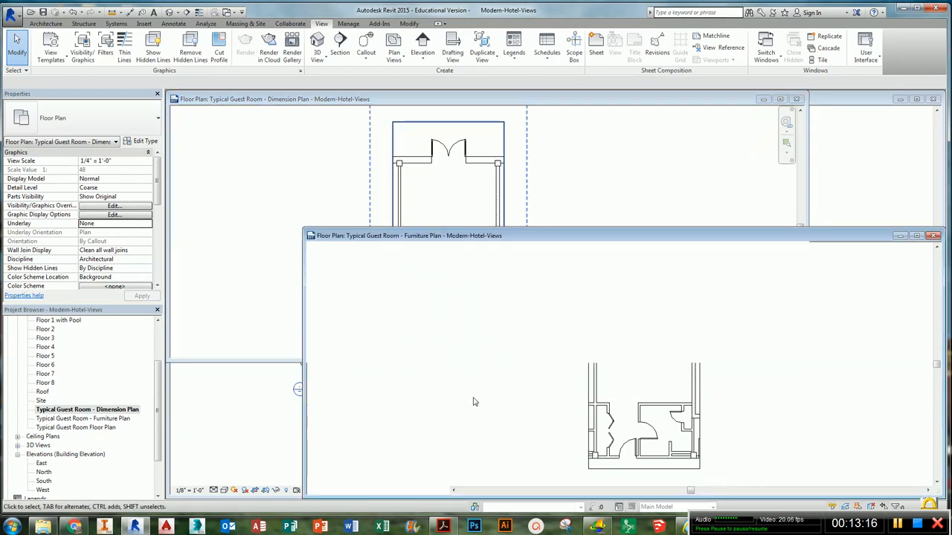
click(797, 99)
click(934, 236)
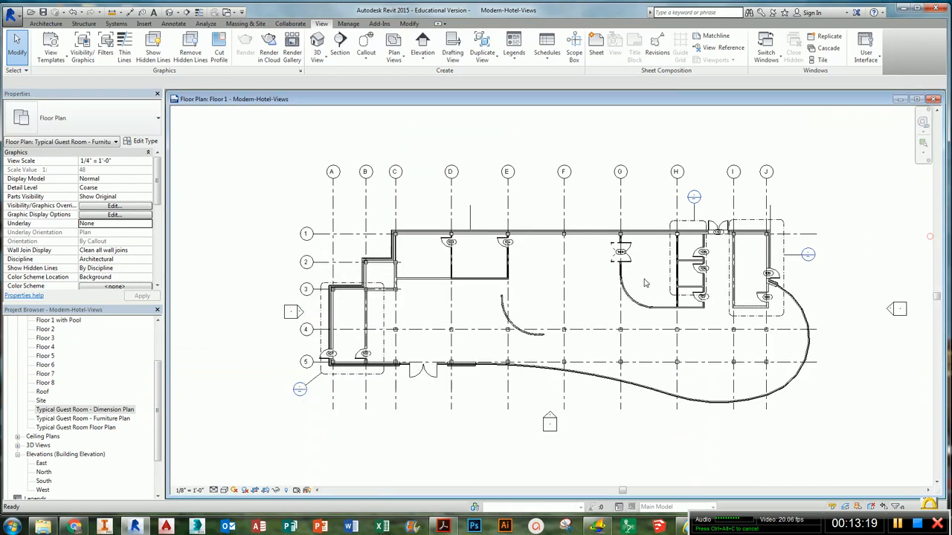
- Open the Typical Guest Room - Furniture Plan view's Visibility/Graphics and set all Architecture categories to halftone
double_click(121, 418)
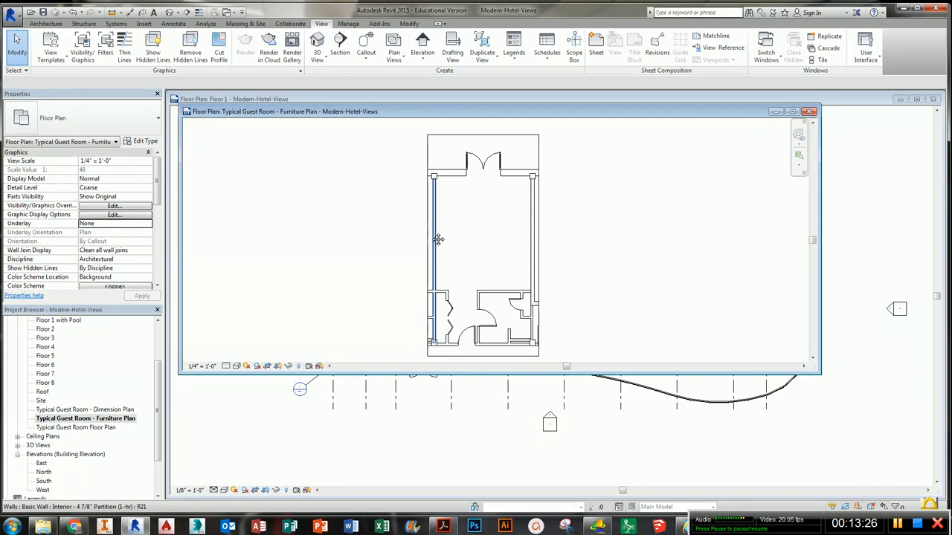
key(v)
key(v)
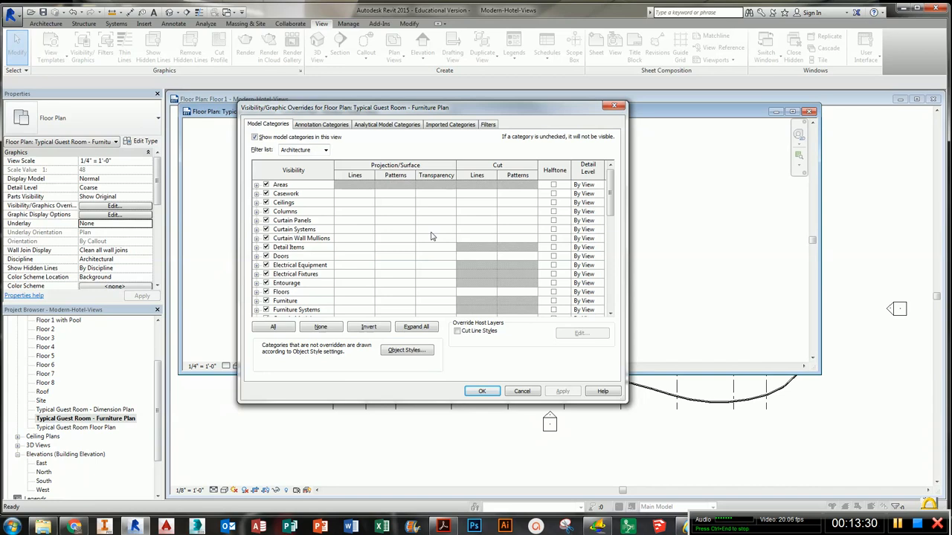
click(314, 269)
click(273, 328)
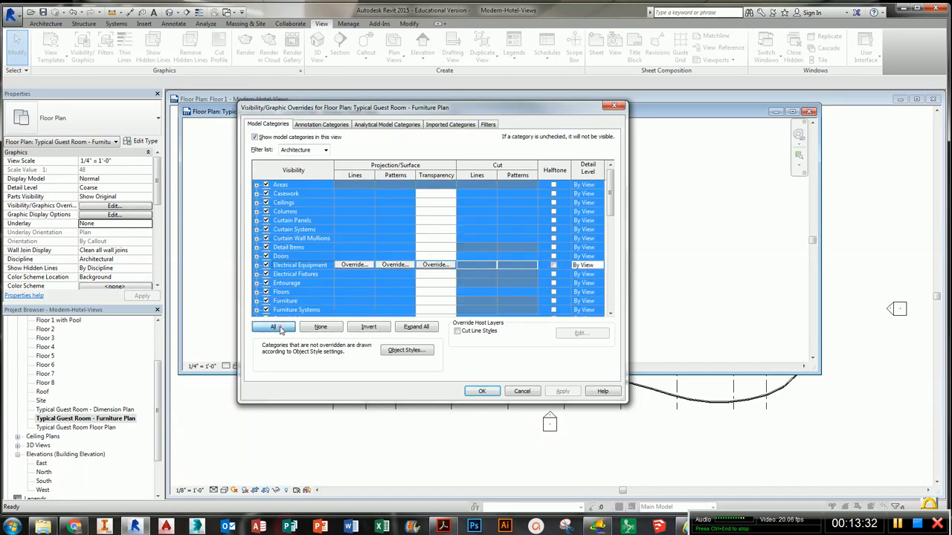
click(553, 185)
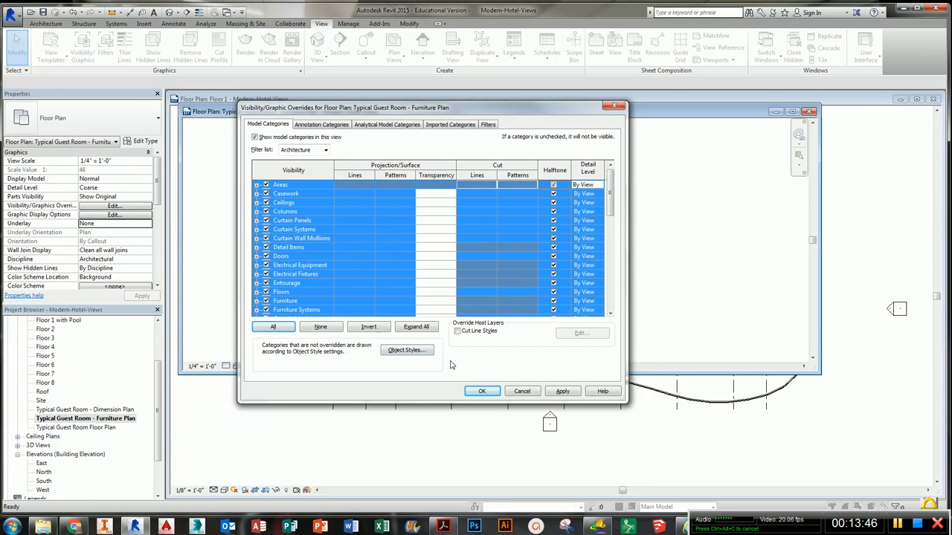
- Remove halftone from Casework, Furniture, Furniture Systems and Plumbing Fixtures, then apply the overrides
click(334, 330)
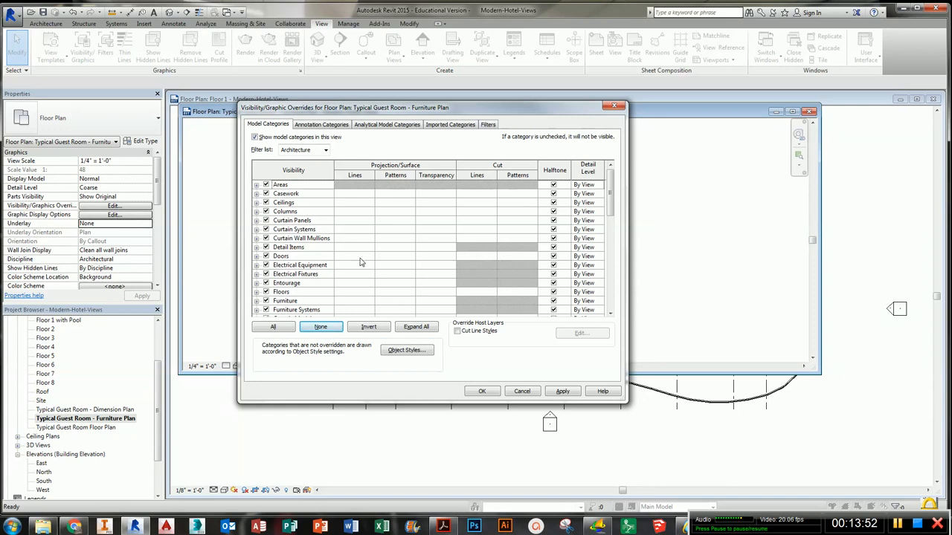
click(554, 193)
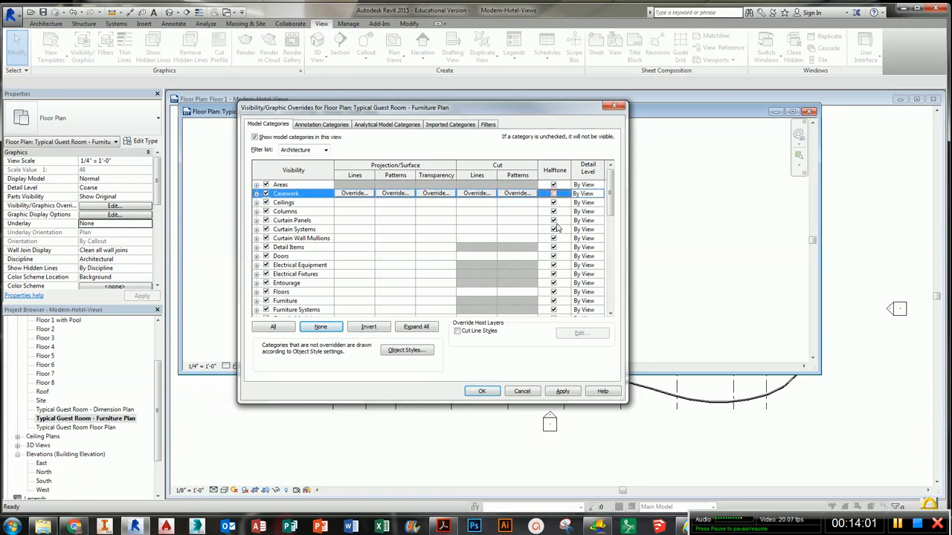
click(553, 302)
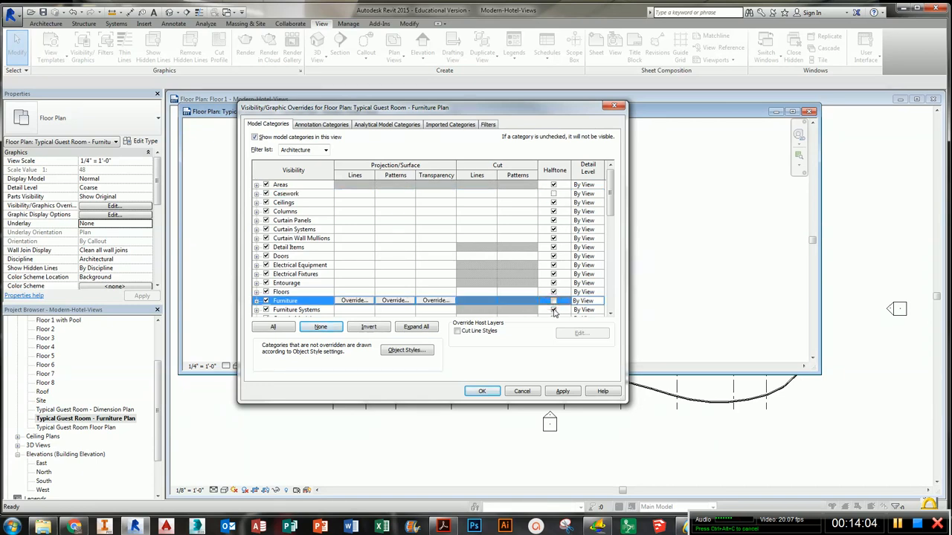
click(553, 310)
drag(610, 205, 610, 244)
click(553, 265)
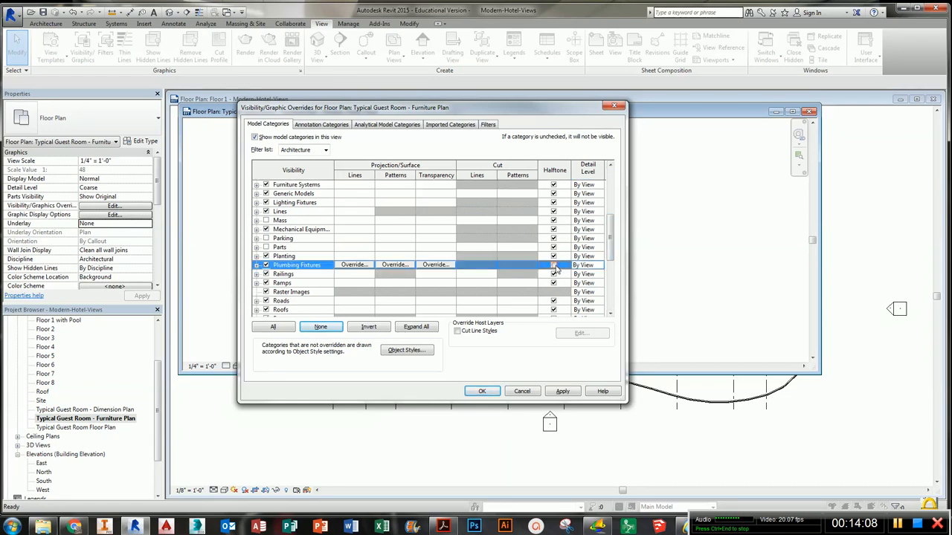
click(553, 266)
click(496, 392)
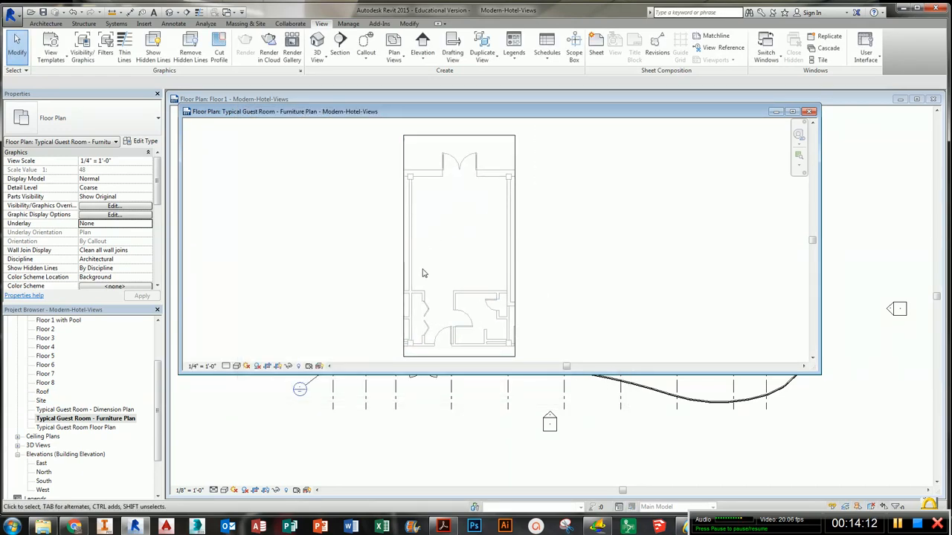
scroll(466, 287, up, 1)
middle_drag(466, 287, 464, 280)
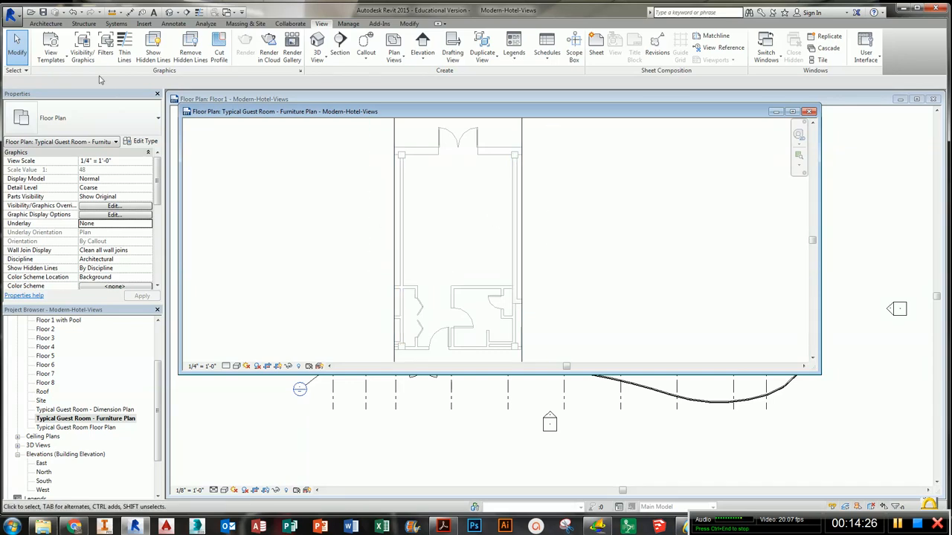
click(12, 15)
click(56, 127)
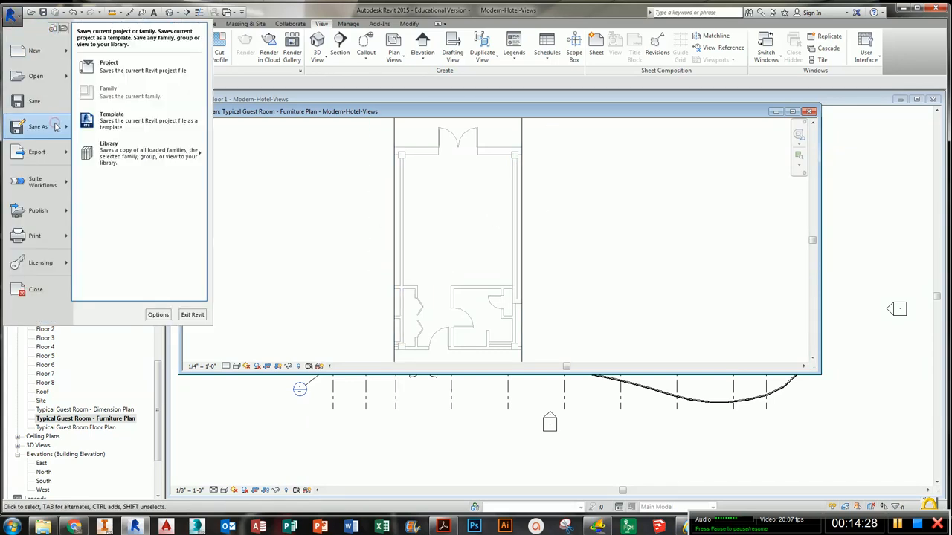
click(137, 73)
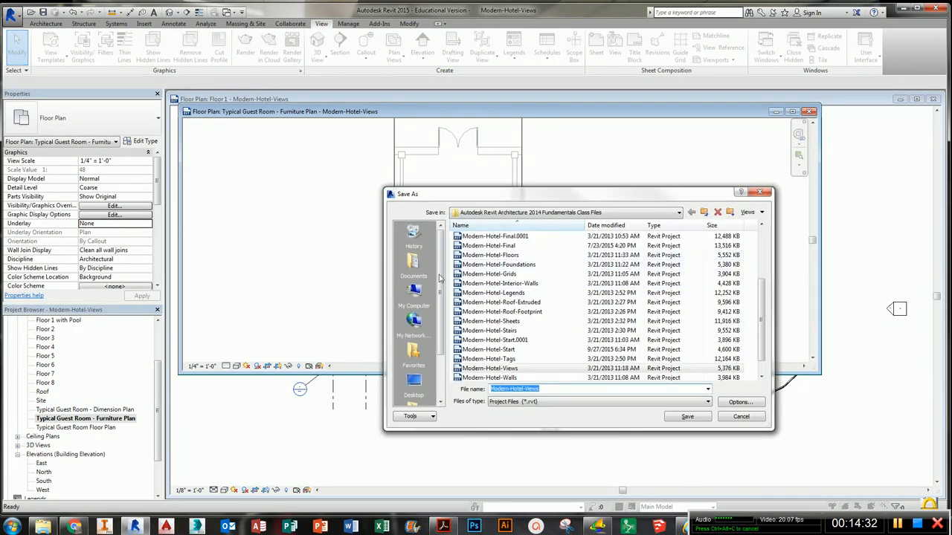
click(413, 267)
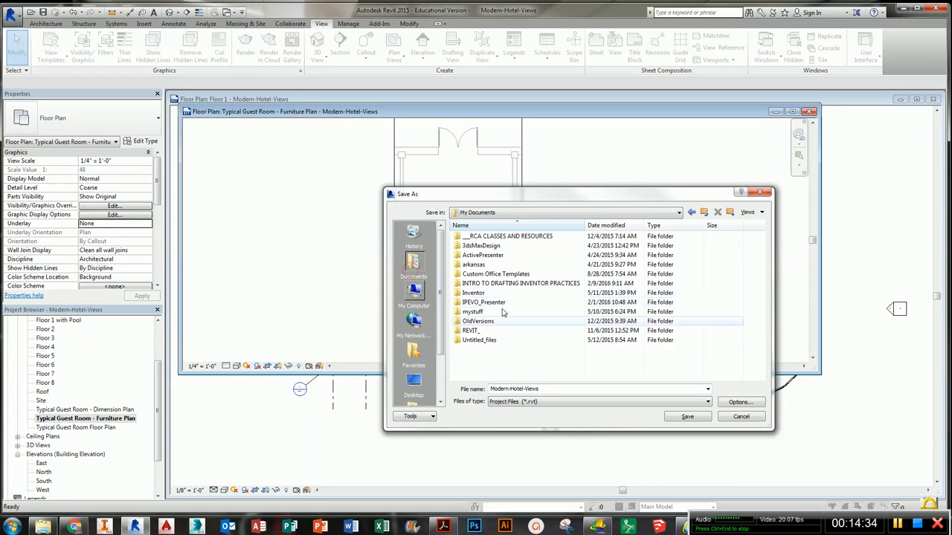
click(755, 190)
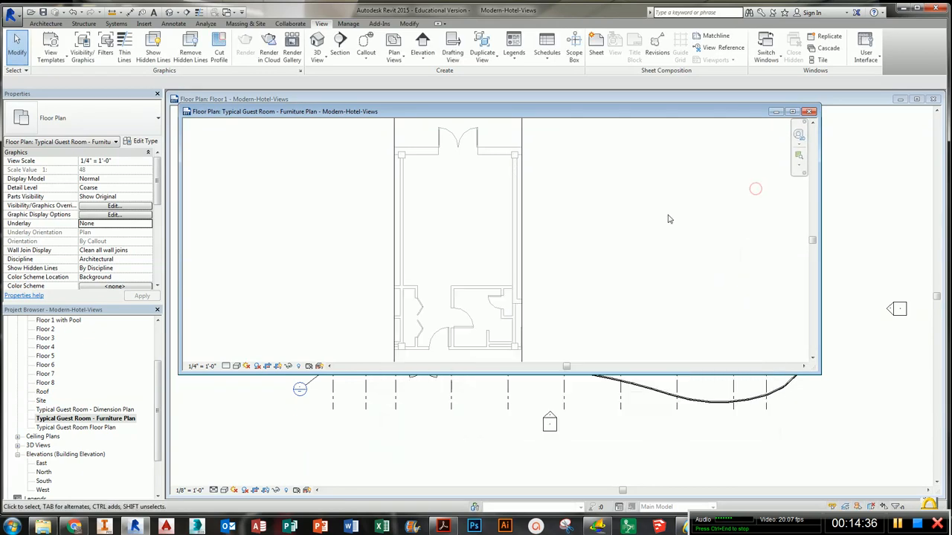
- Close the Typical Guest Room - Furniture Plan and Floor 1 view windows, closing the Modern-Hotel-Views project
click(667, 215)
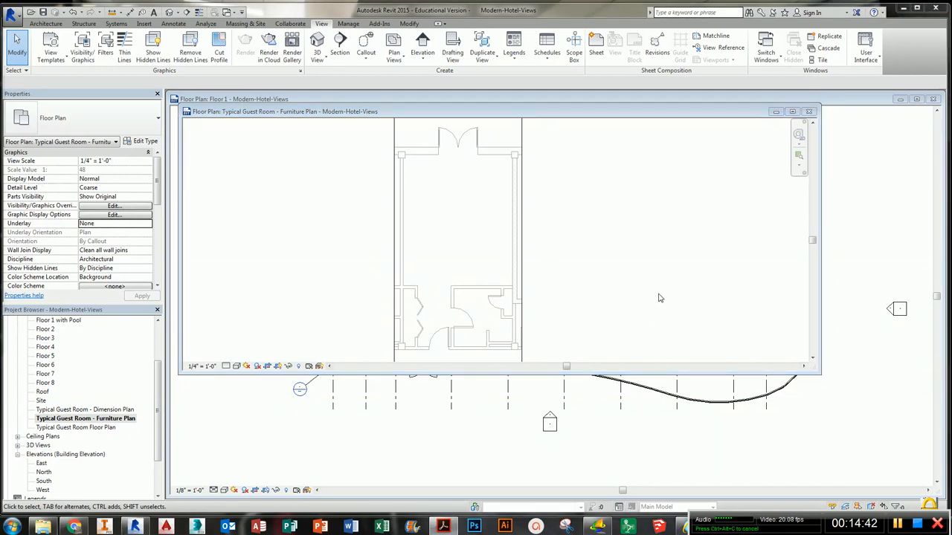
click(809, 112)
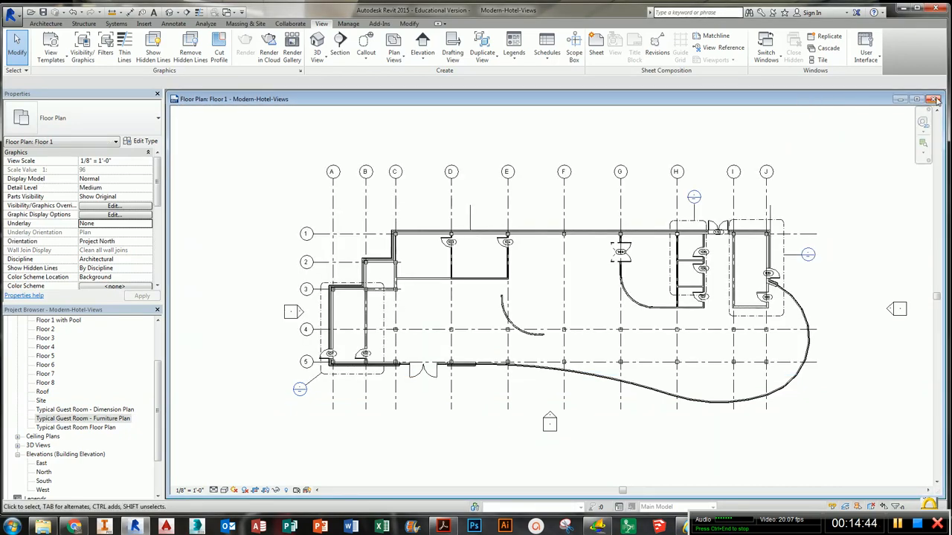
click(935, 100)
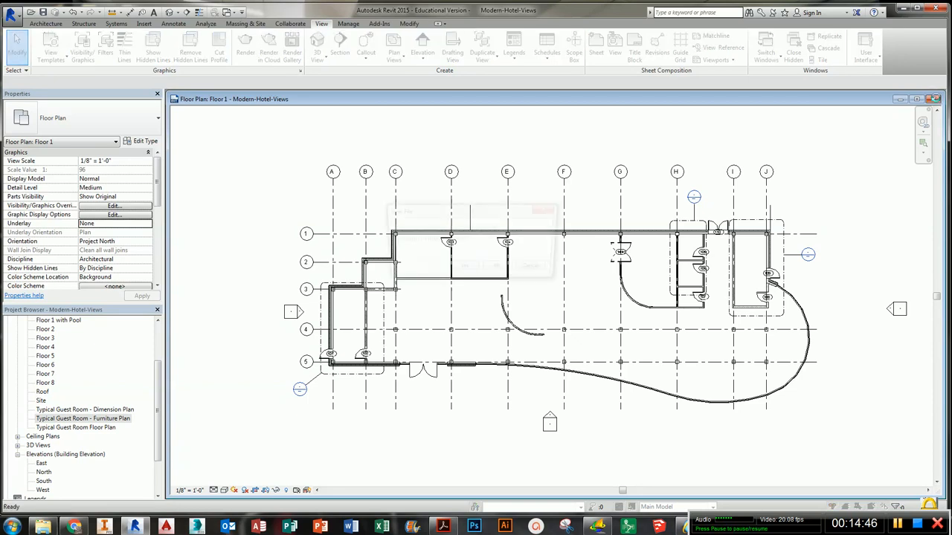
click(500, 270)
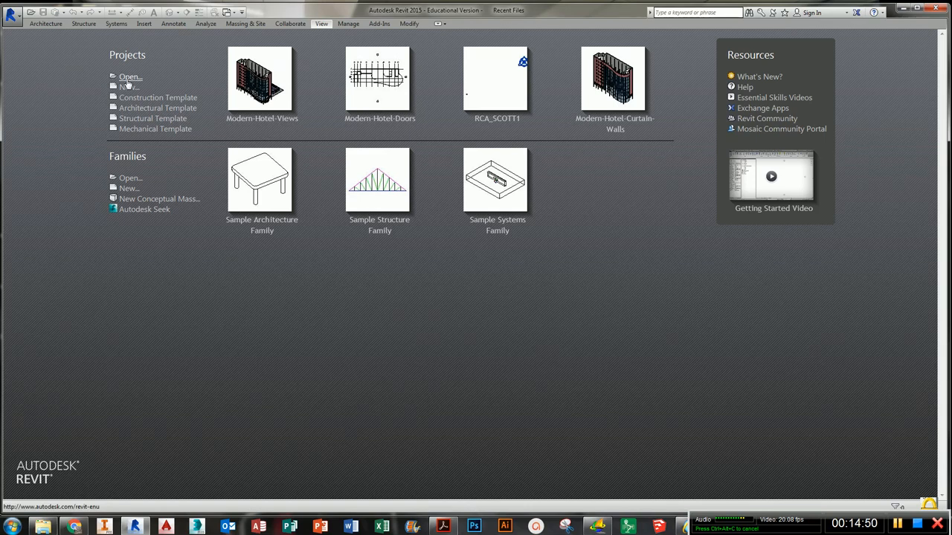
- Open the Modern-Hotel-Foundations project from the class files folder
click(128, 77)
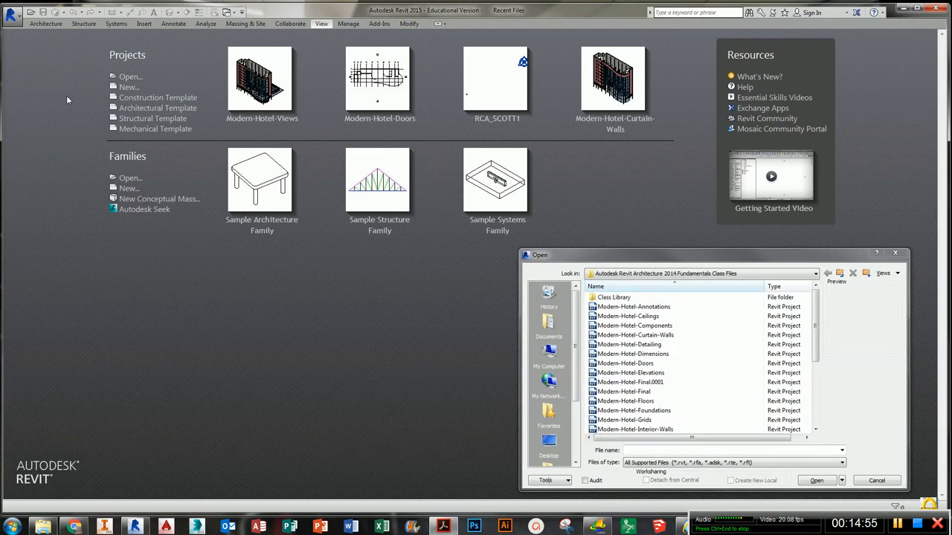
click(629, 345)
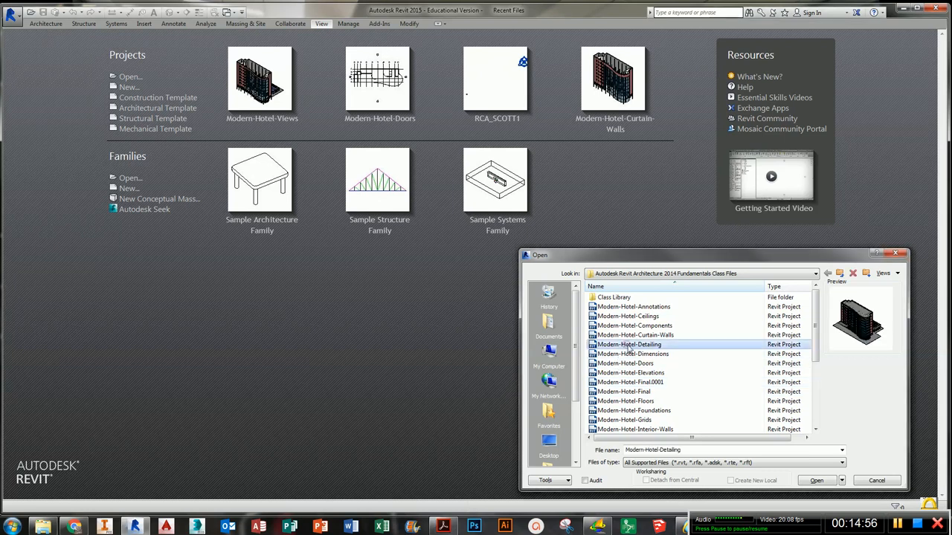
scroll(644, 375, down, 1)
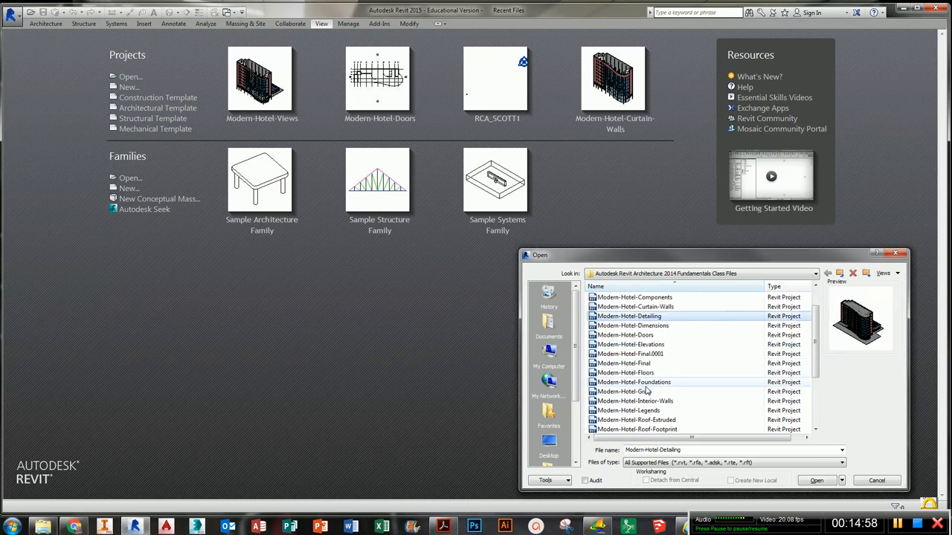
click(646, 384)
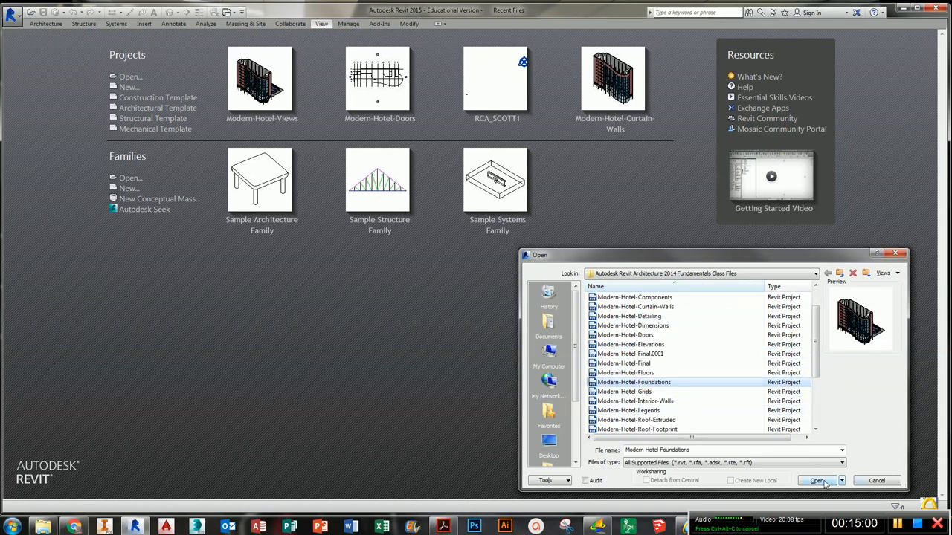
click(818, 481)
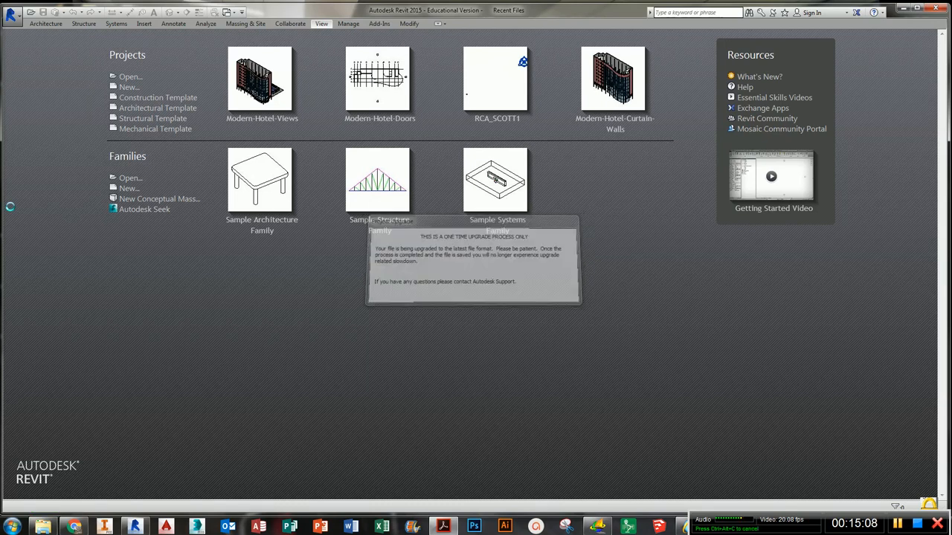
- Review the practice instructions for adding basement walls and examine the building's 3D view
drag(0, 38, 340, 146)
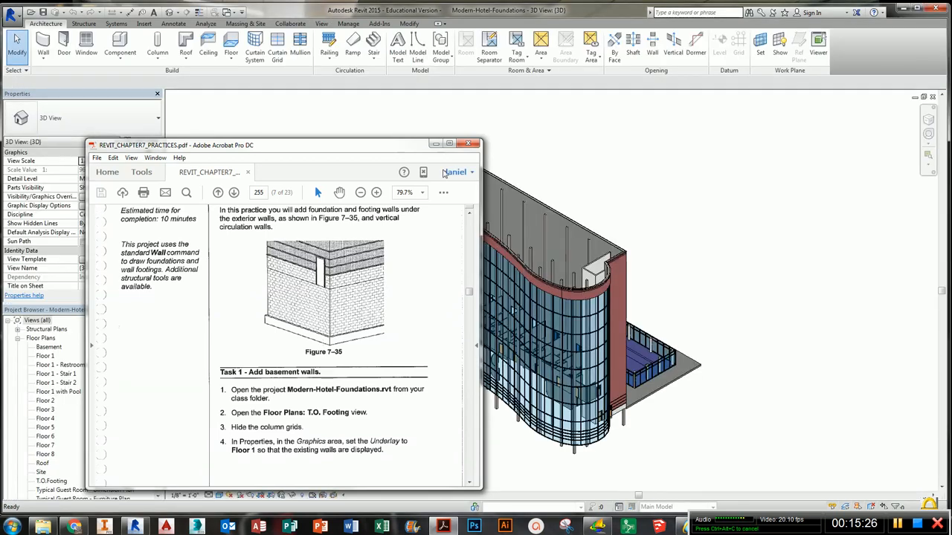
click(416, 147)
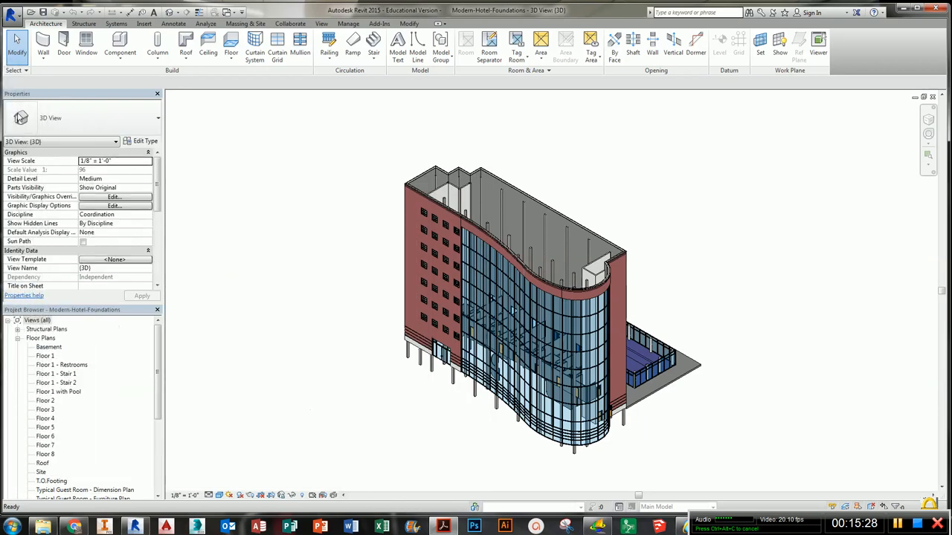
scroll(450, 385, up, 8)
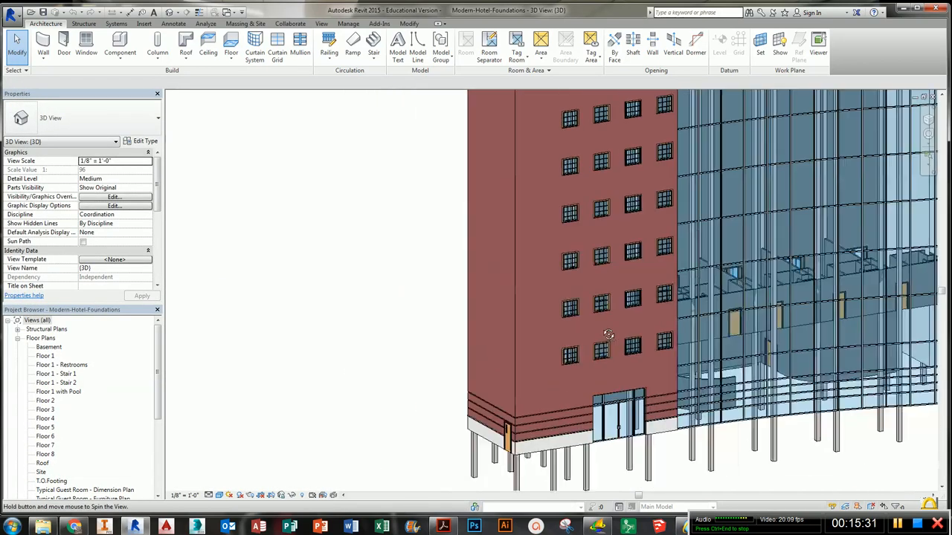
scroll(602, 358, down, 4)
middle_drag(602, 357, 437, 321)
scroll(437, 321, up, 1)
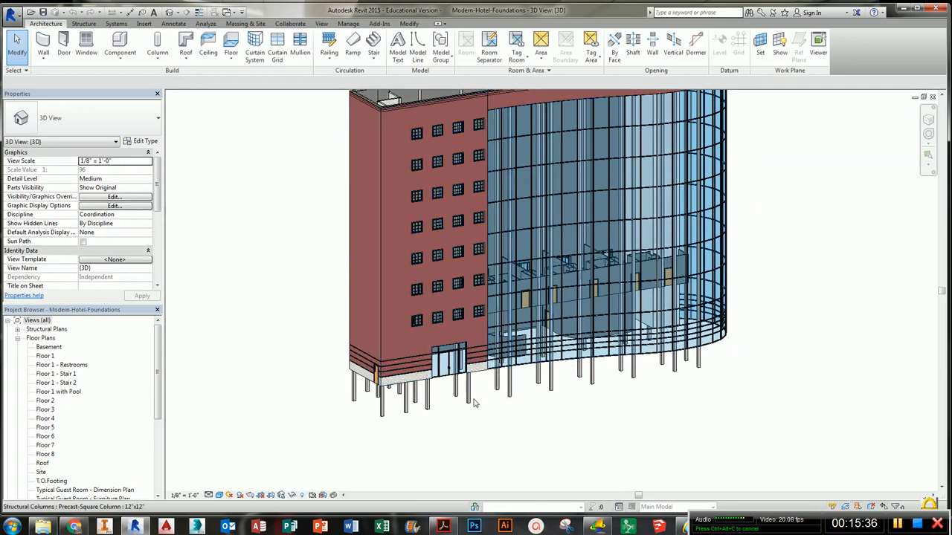
shift+middle_drag(569, 374, 644, 362)
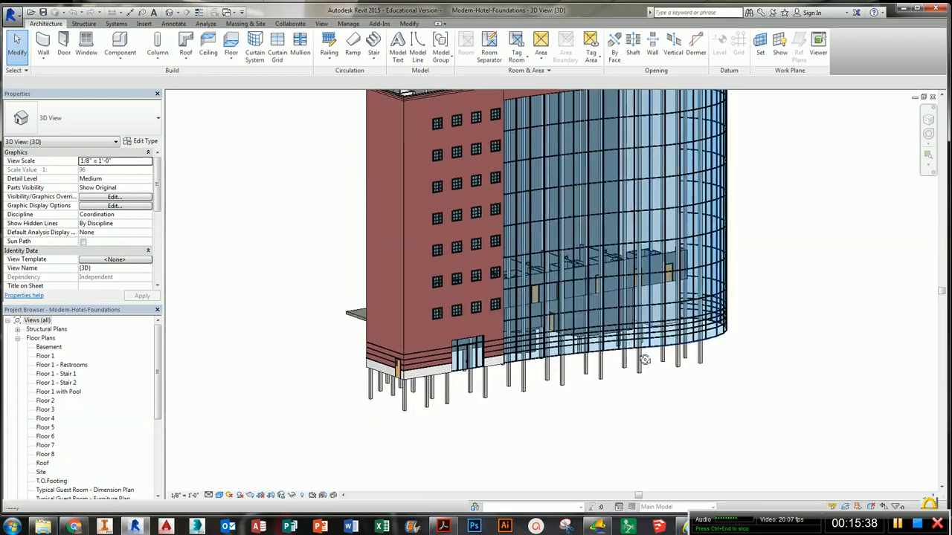
shift+middle_drag(430, 391, 391, 441)
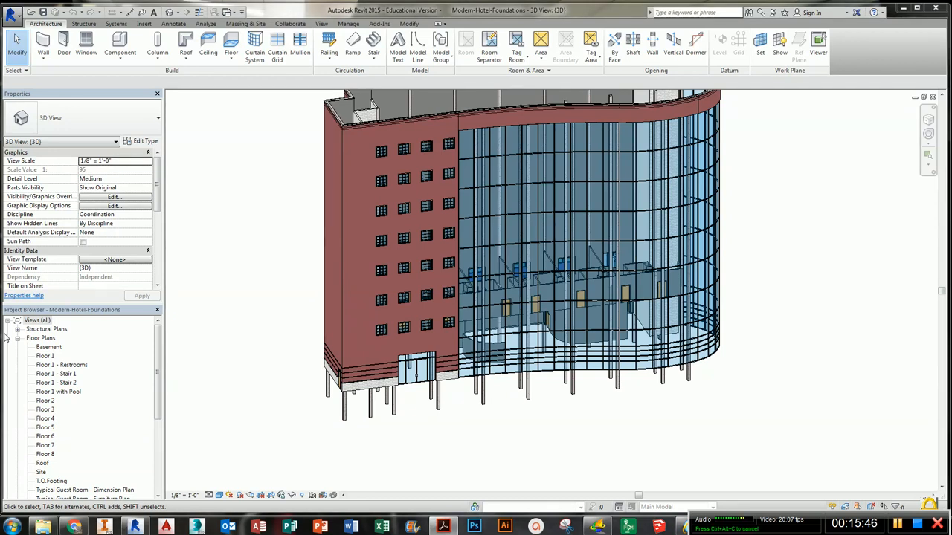
- Open the T.O.Footing floor plan view
drag(158, 364, 159, 388)
click(56, 436)
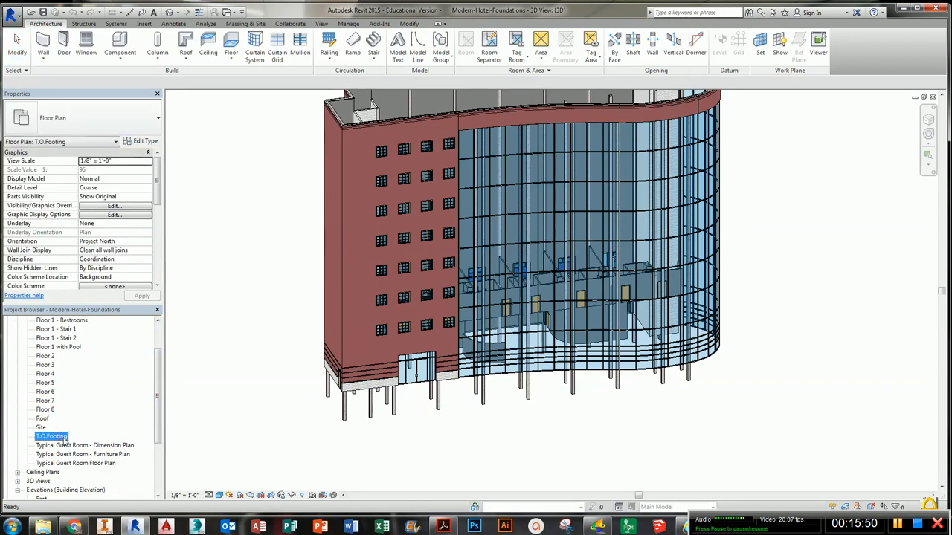
double_click(62, 438)
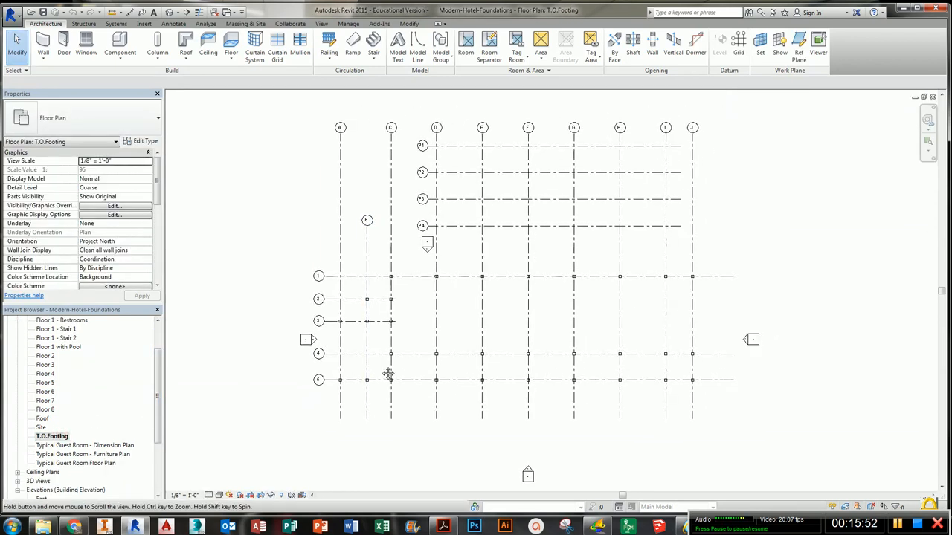
- Tile the T.O.Footing plan and 3D view windows side by side
key(w)
key(t)
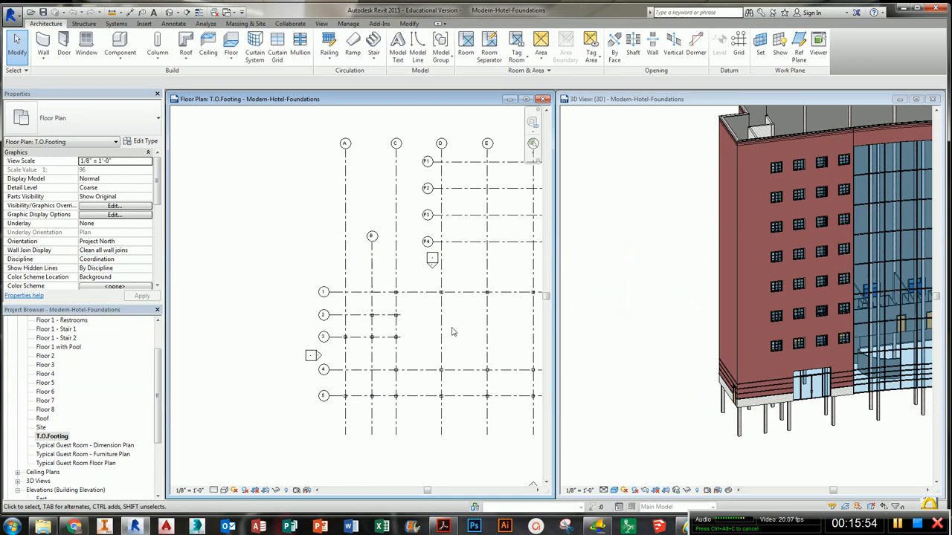
scroll(453, 333, down, 4)
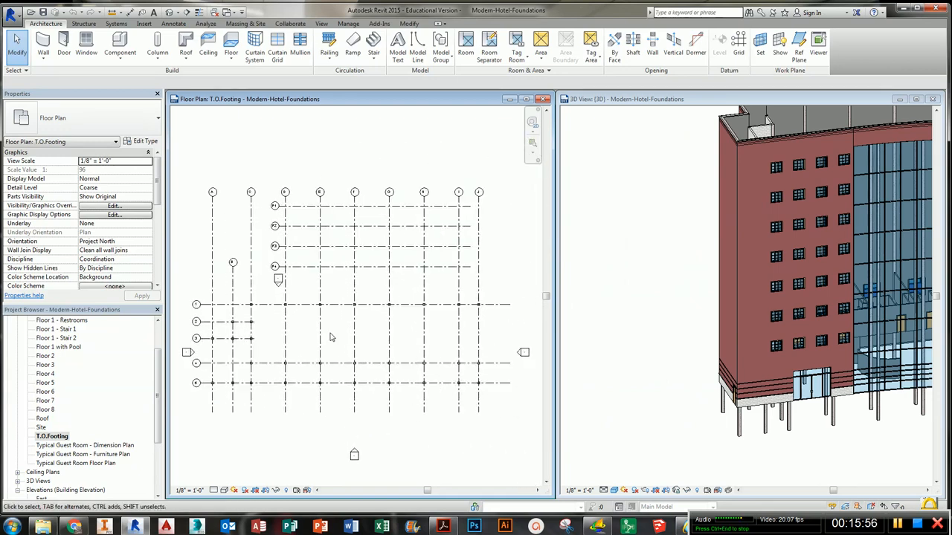
shift+middle_drag(761, 351, 696, 387)
click(357, 378)
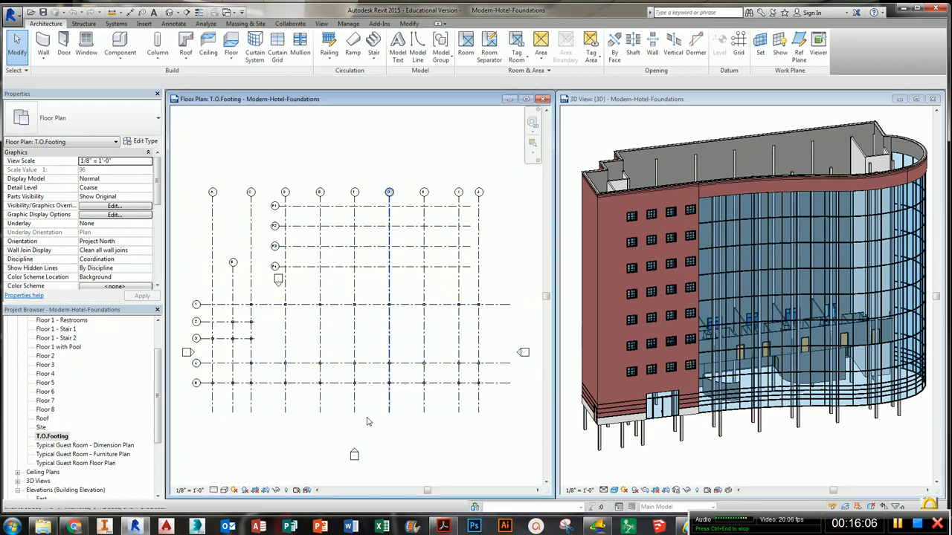
- Set the T.O.Footing view's Underlay to Floor 1
scroll(146, 216, down, 3)
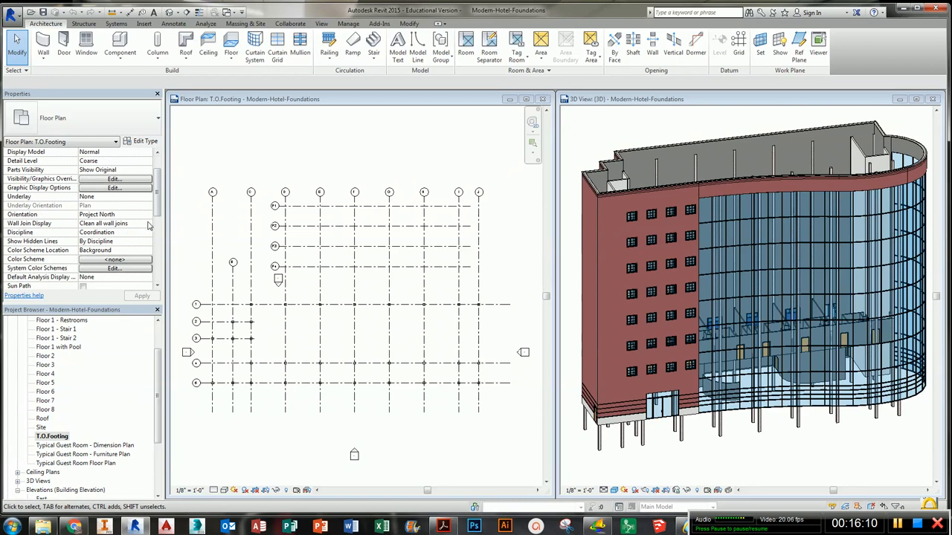
click(146, 224)
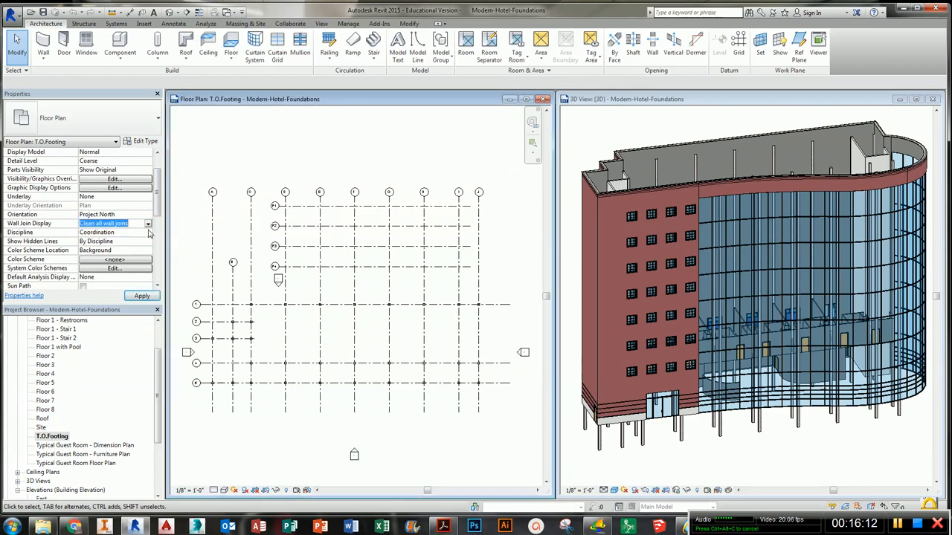
click(148, 197)
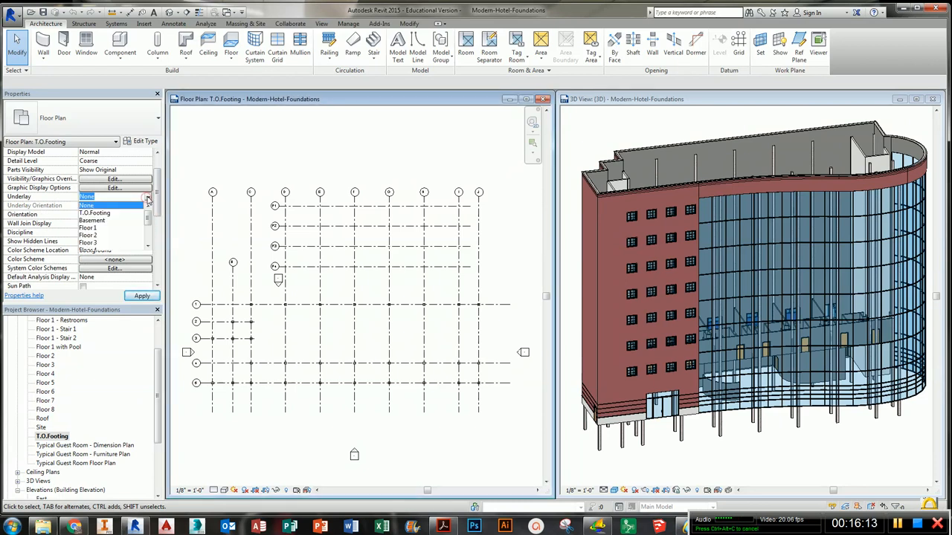
click(90, 228)
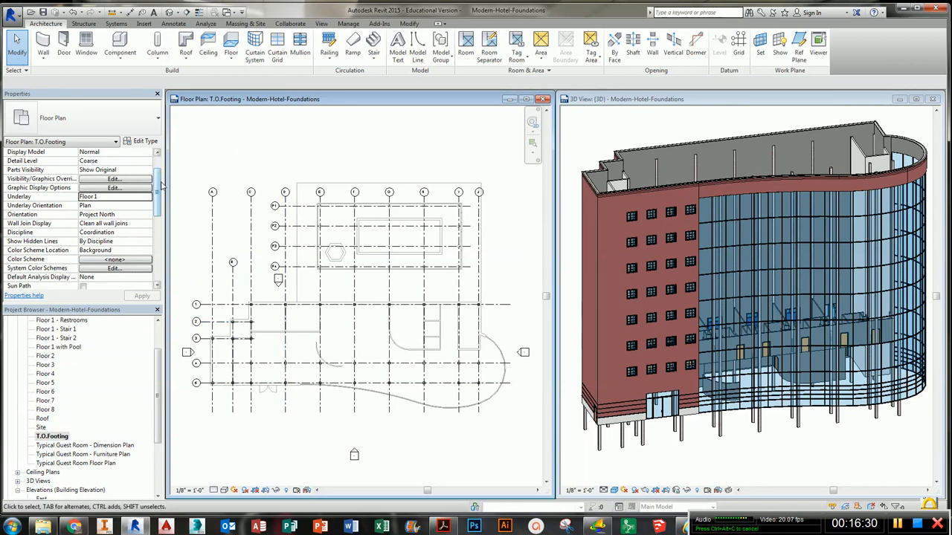
- Open the T.O.Footing View Range and set the top to Level Above (Basement) with a 3' 6" cut plane offset
drag(159, 186, 159, 234)
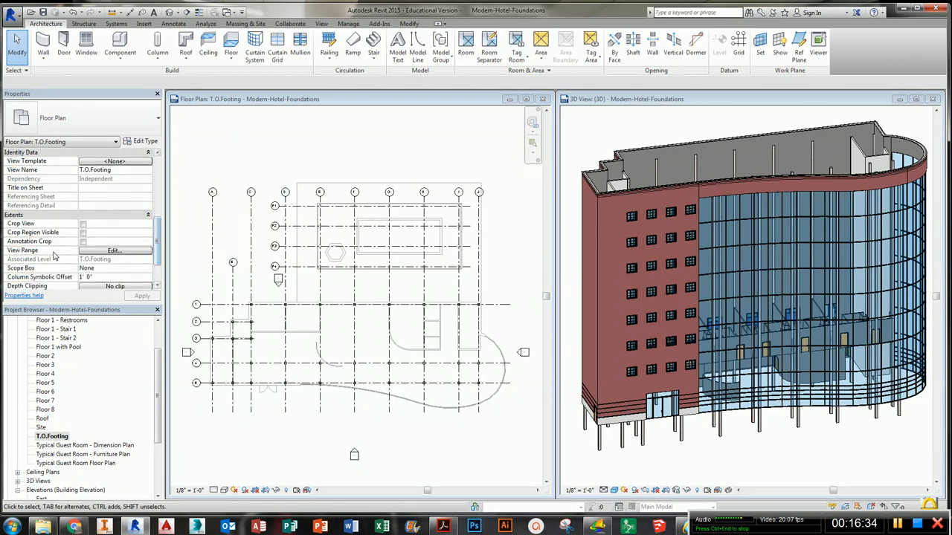
click(105, 251)
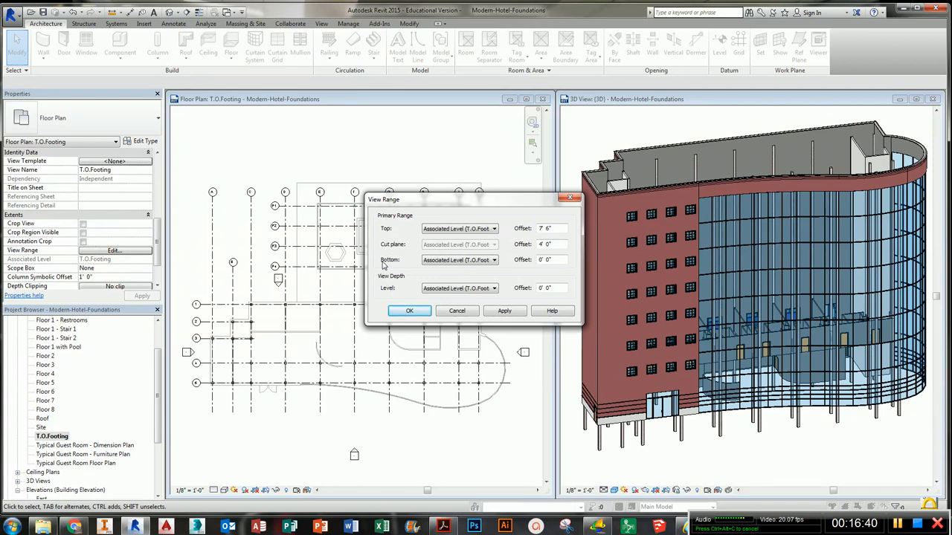
click(477, 230)
click(474, 244)
drag(558, 245, 510, 238)
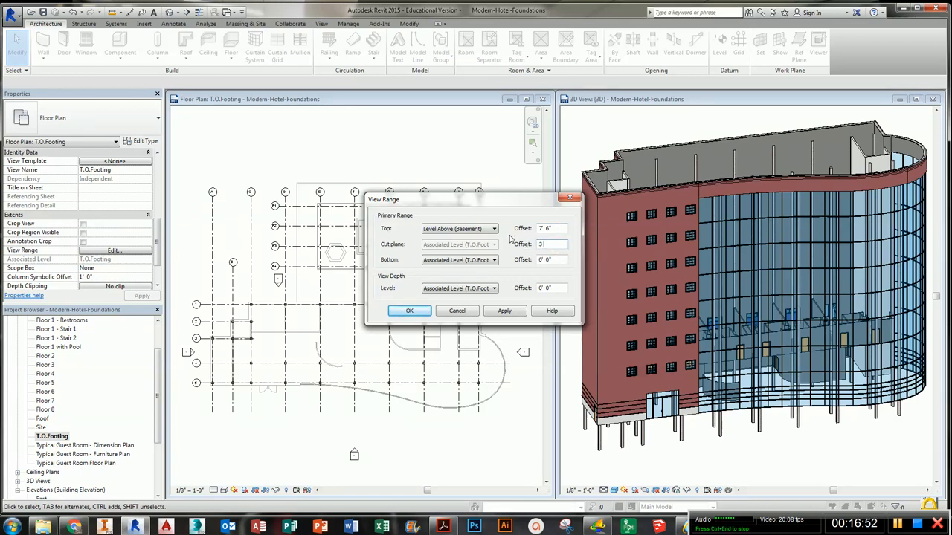
- Set the view range bottom and view depth level to Unlimited and confirm
click(558, 261)
click(488, 260)
click(478, 282)
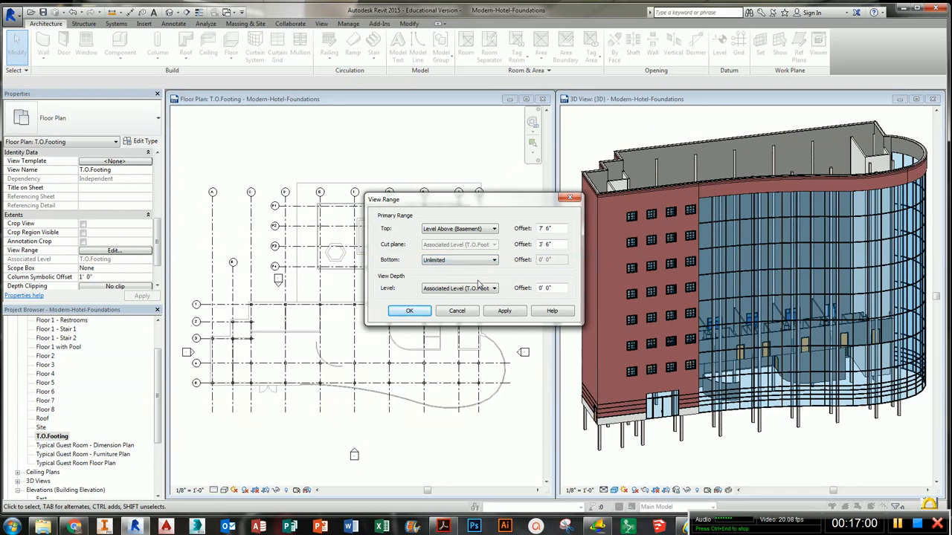
click(478, 289)
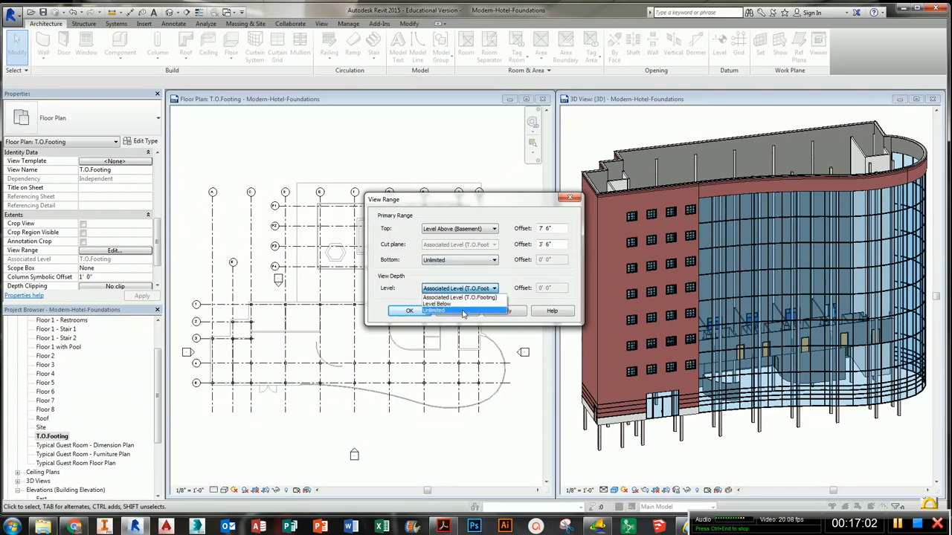
click(455, 308)
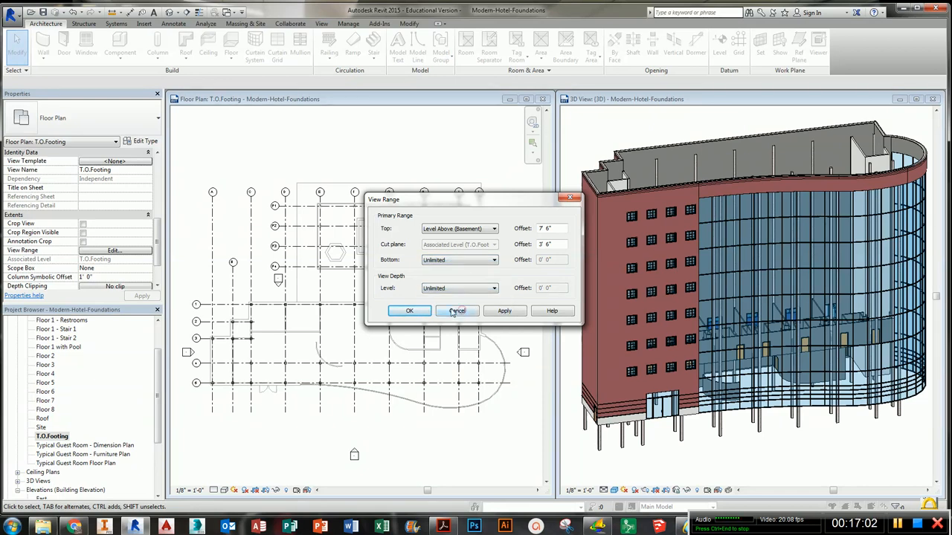
click(407, 311)
- Start the Wall tool and choose the Generic - 12" Masonry wall type
middle_drag(386, 360, 357, 340)
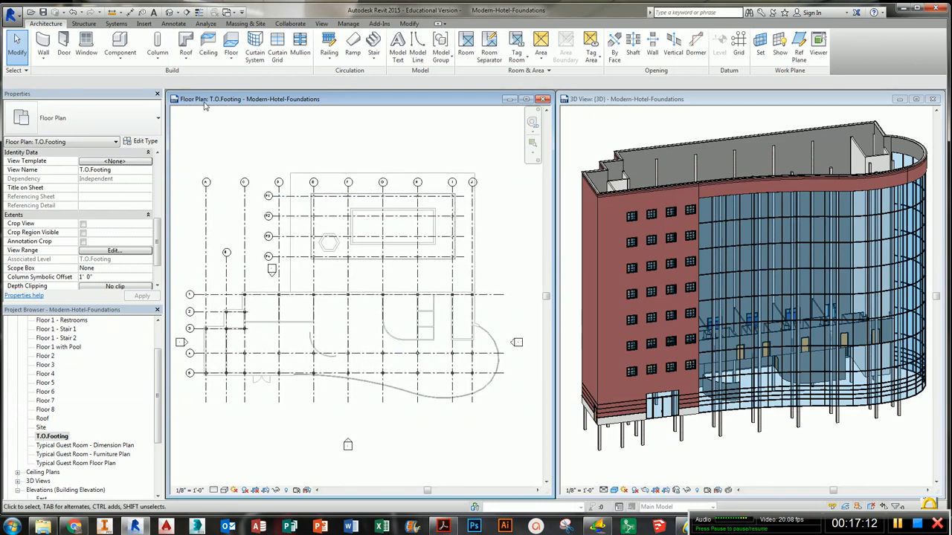
click(43, 45)
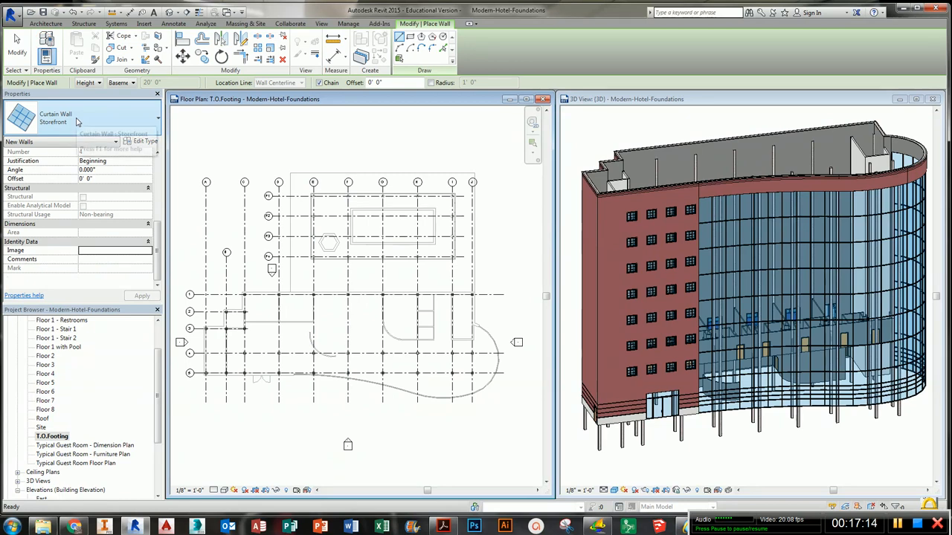
click(77, 121)
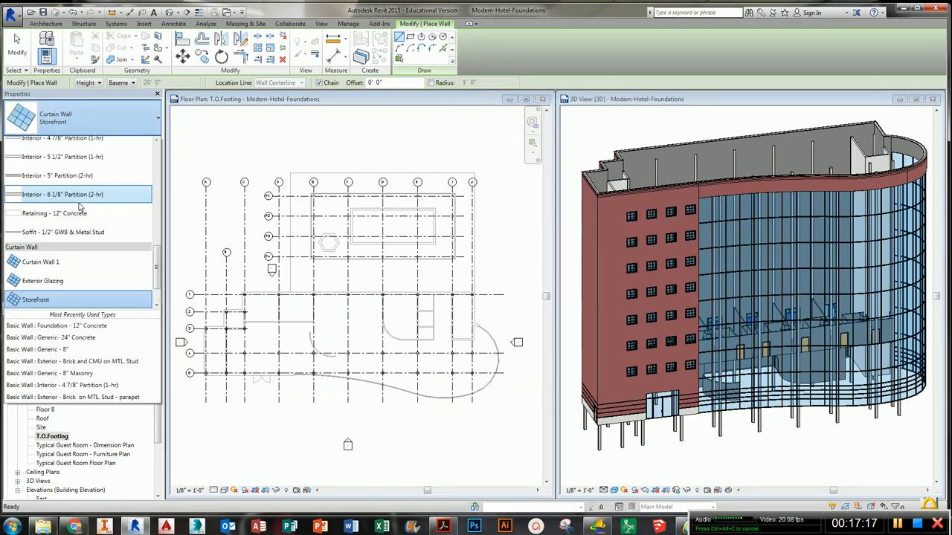
scroll(79, 208, up, 6)
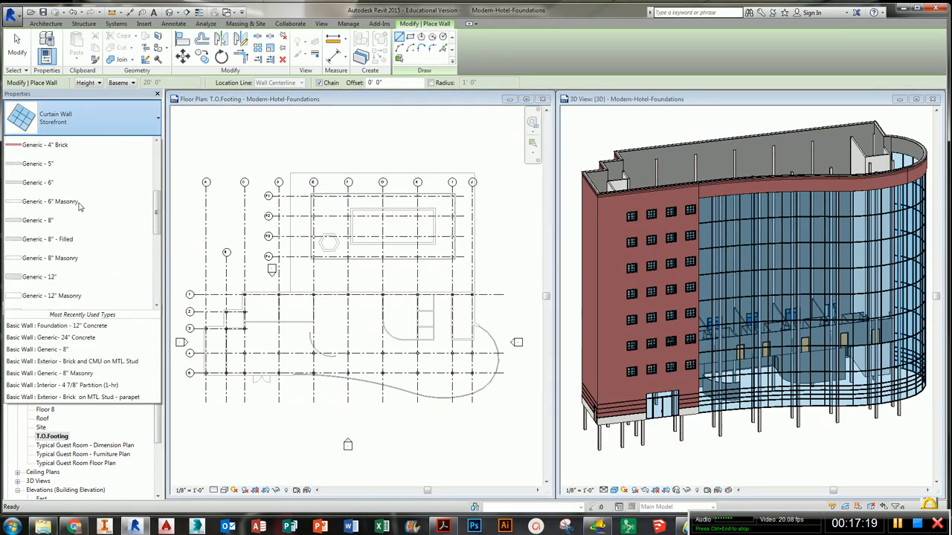
click(68, 274)
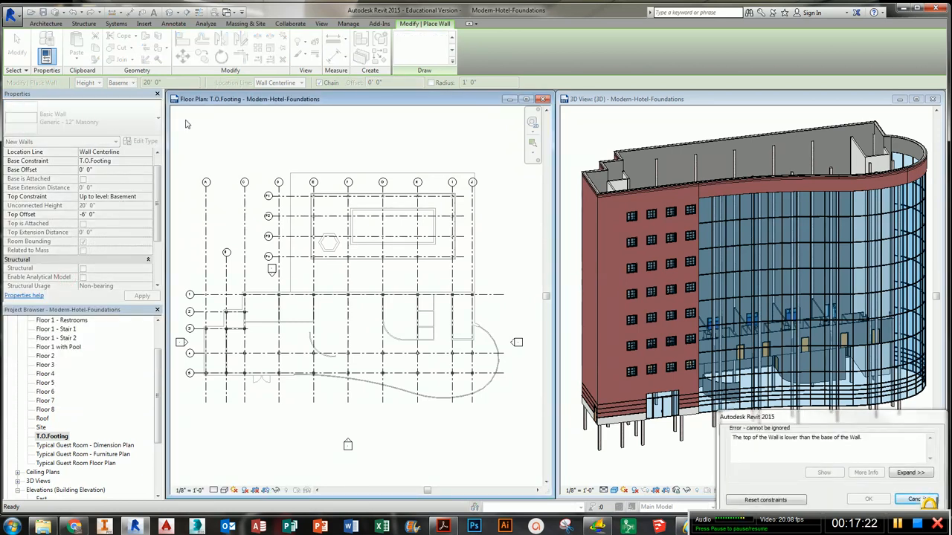
- Resolve the wall-height error by resetting the wall constraints
middle_drag(210, 153, 222, 155)
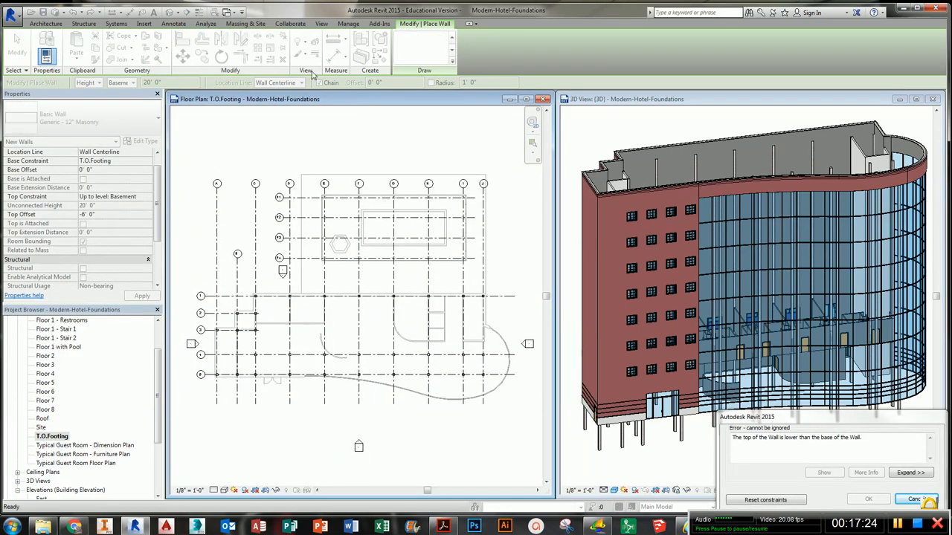
middle_drag(323, 238, 311, 237)
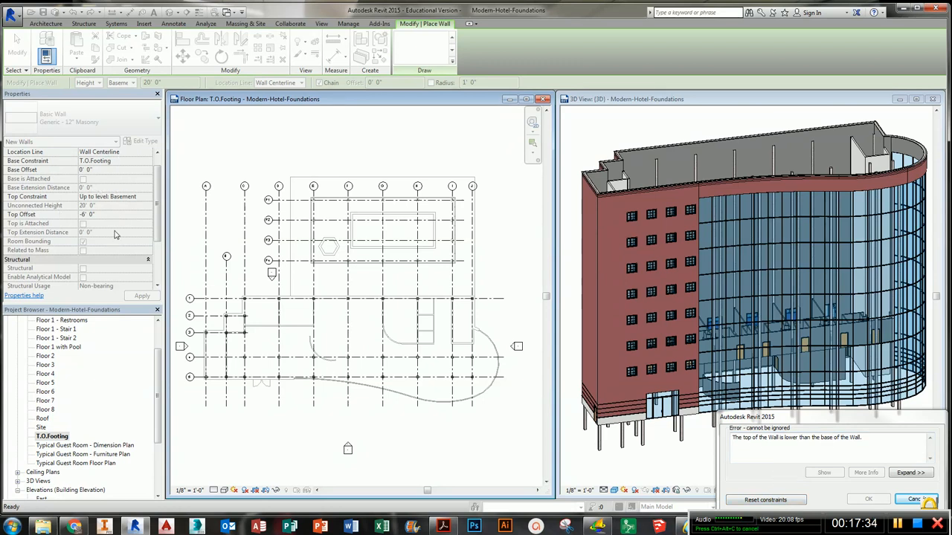
click(766, 499)
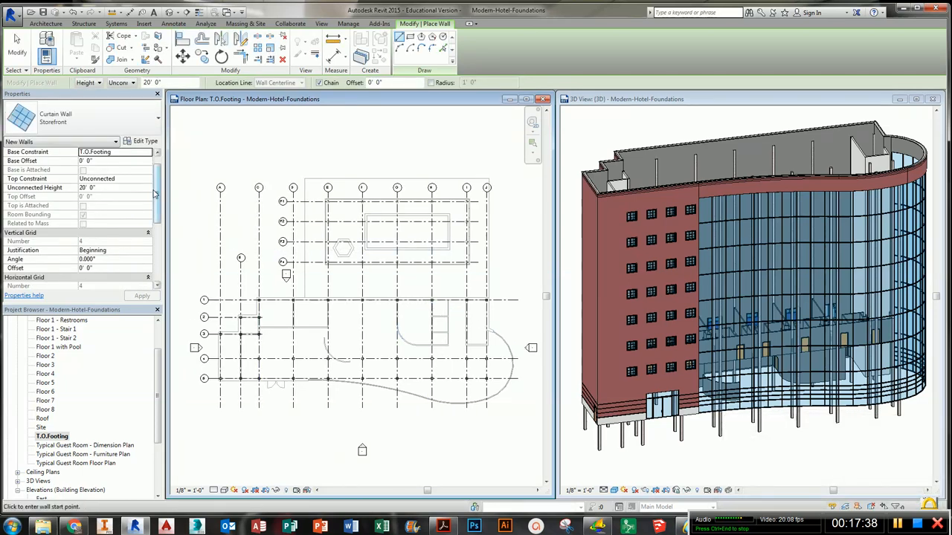
- Choose the Generic - 12" Masonry wall type again for the new walls
click(112, 119)
scroll(84, 186, down, 5)
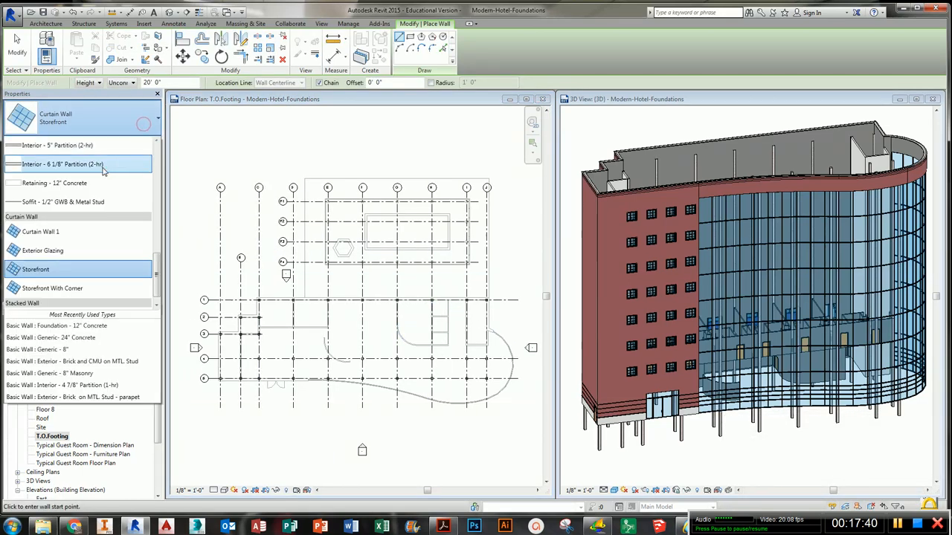
scroll(84, 186, up, 2)
scroll(78, 178, up, 3)
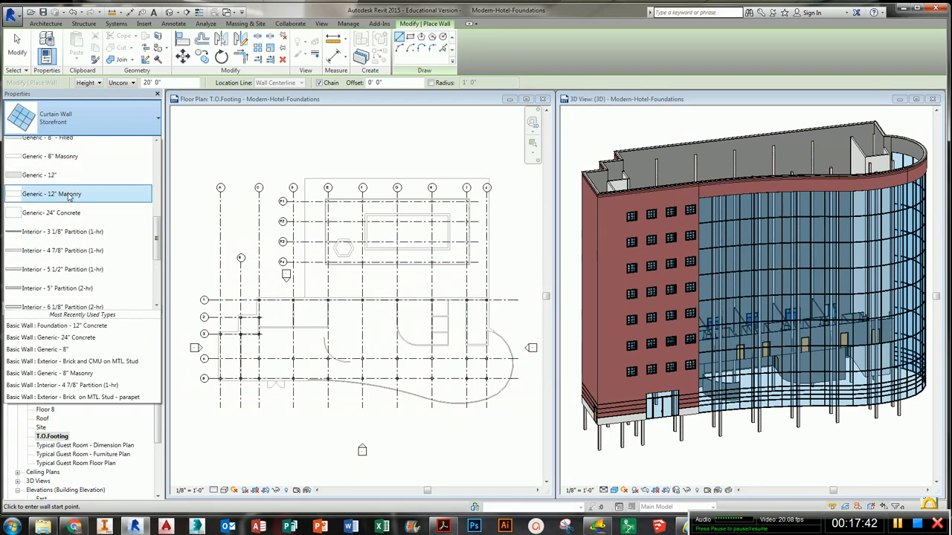
click(68, 195)
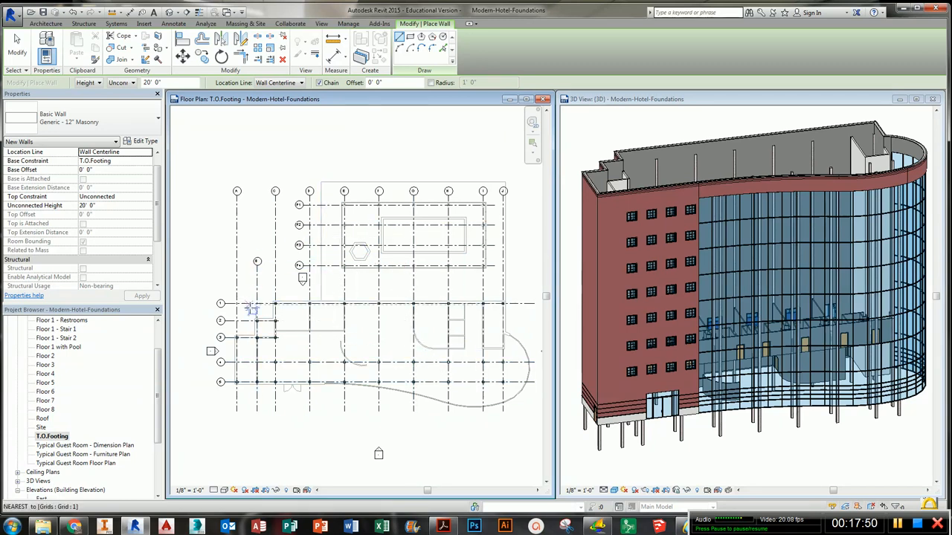
- Set the new wall's Location Line to Core Centerline and its Top Constraint to Up to level: Floor 1
scroll(257, 335, up, 1)
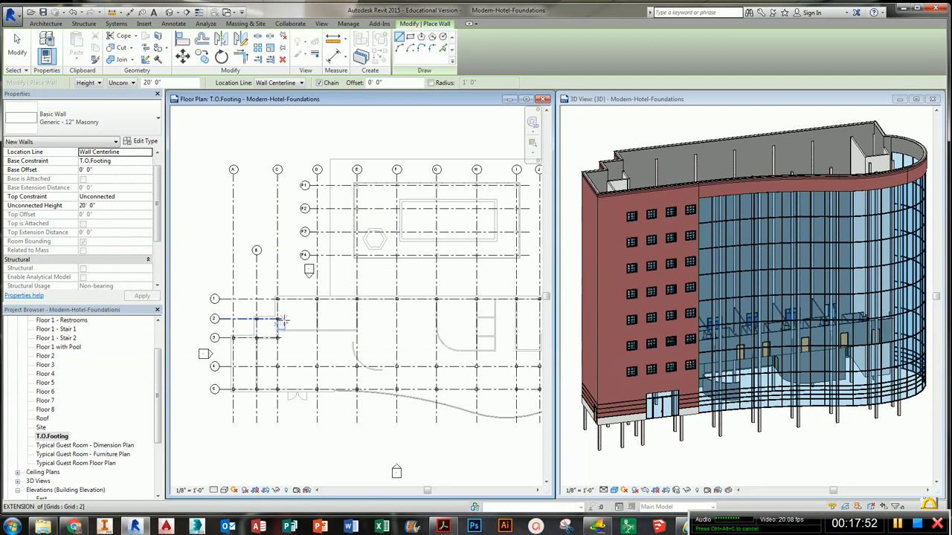
click(148, 153)
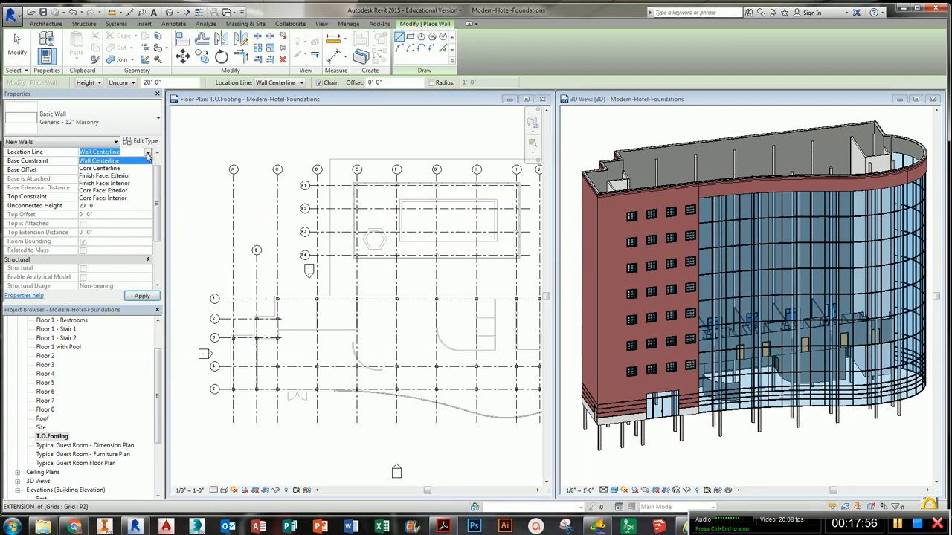
click(125, 169)
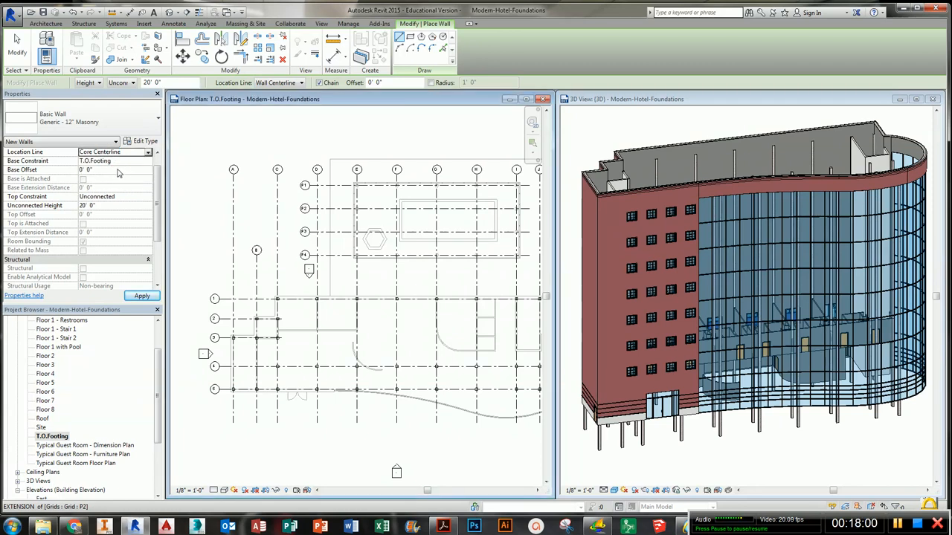
click(140, 199)
click(149, 198)
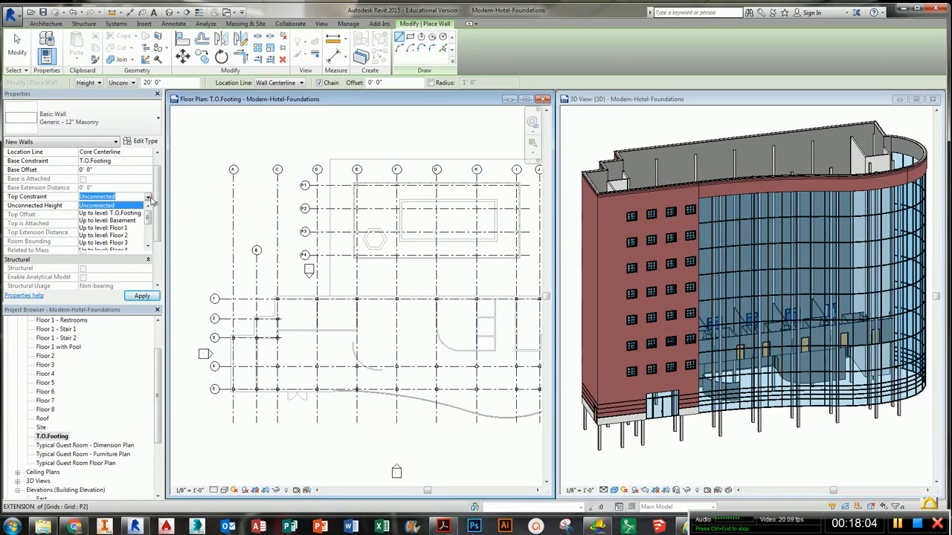
click(123, 227)
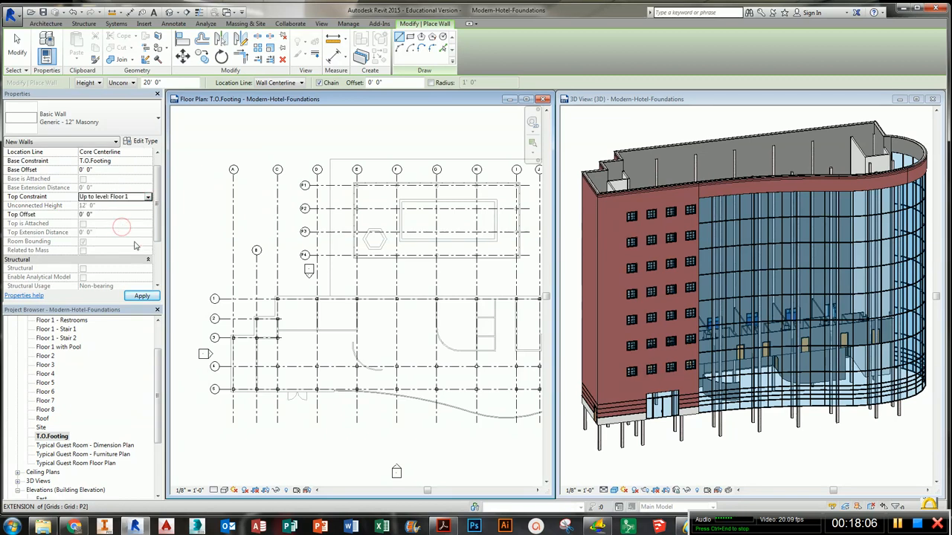
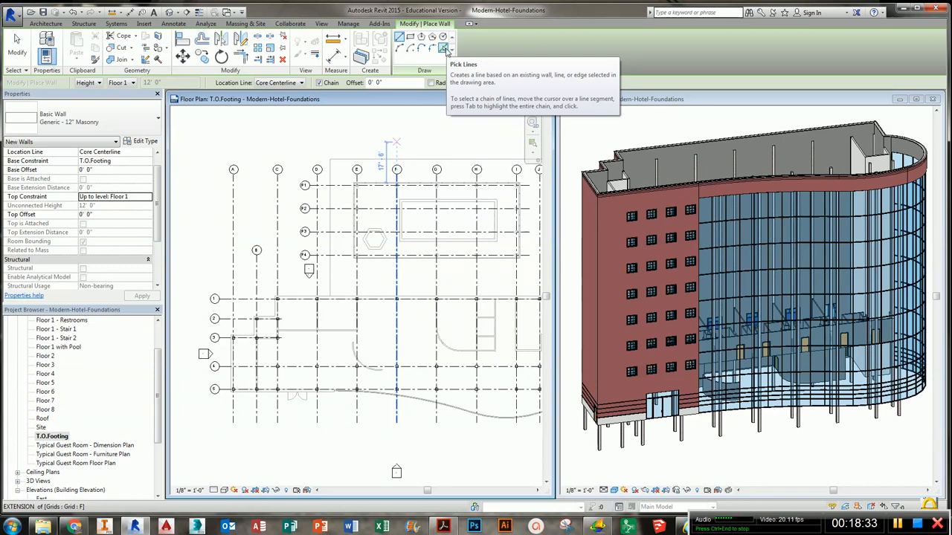
- Use Pick Lines to place foundation walls under the exterior walls along the stepped northwest corner
click(445, 48)
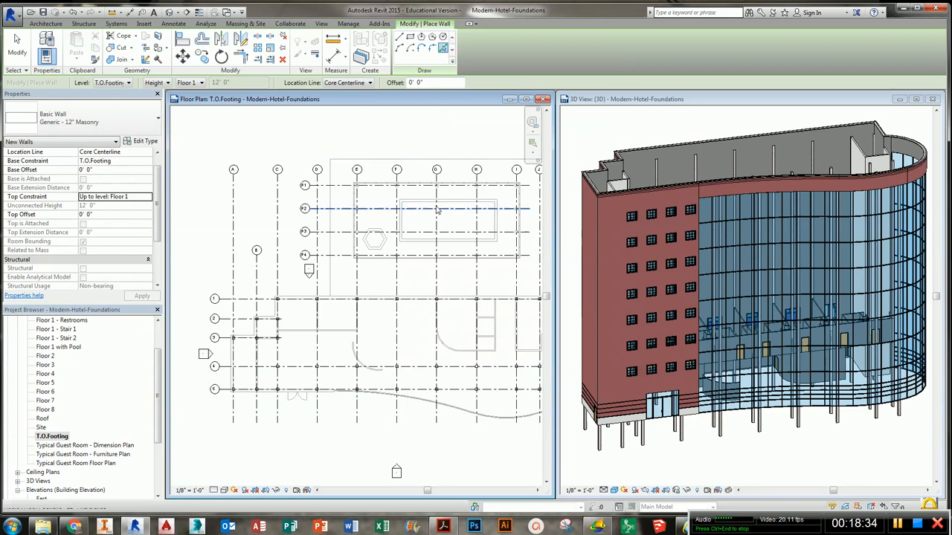
middle_drag(425, 227, 442, 211)
double_click(427, 99)
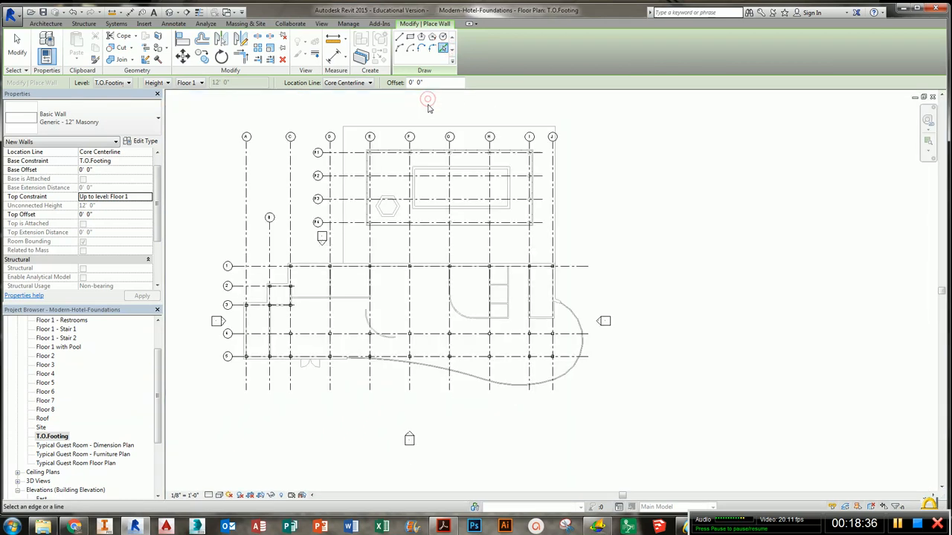
scroll(476, 260, up, 5)
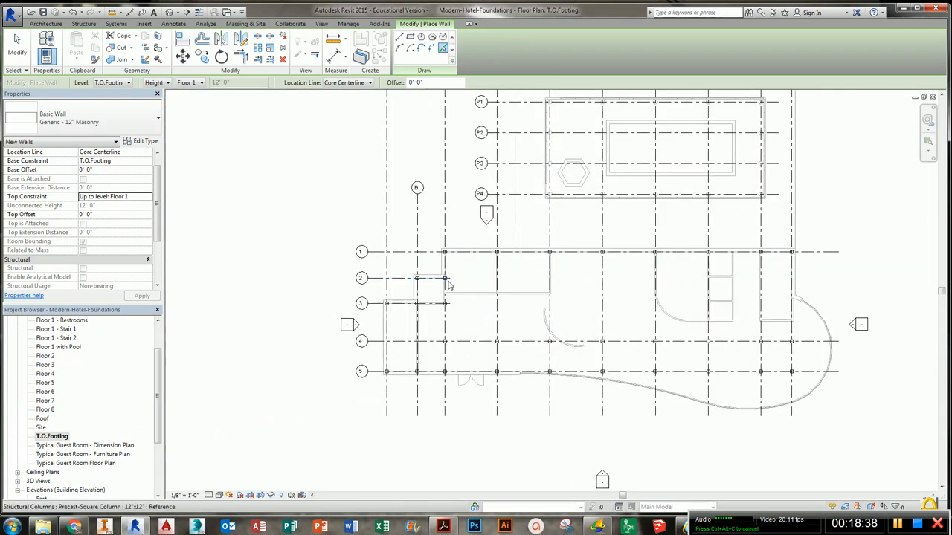
scroll(442, 279, up, 2)
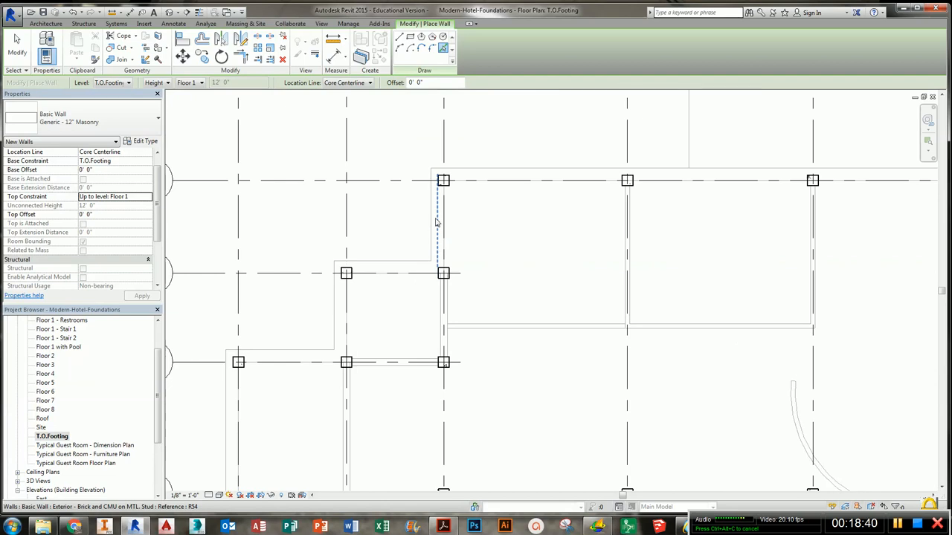
scroll(438, 223, down, 4)
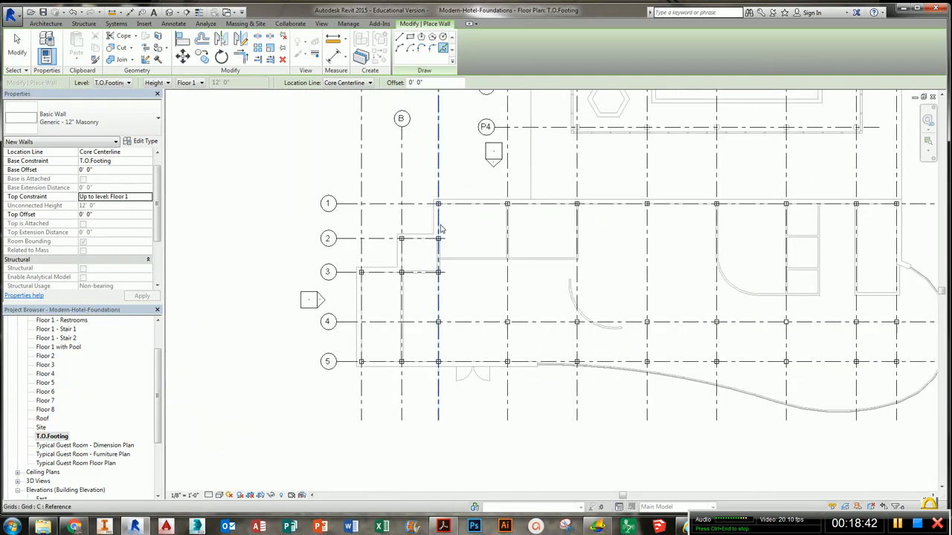
scroll(440, 227, up, 5)
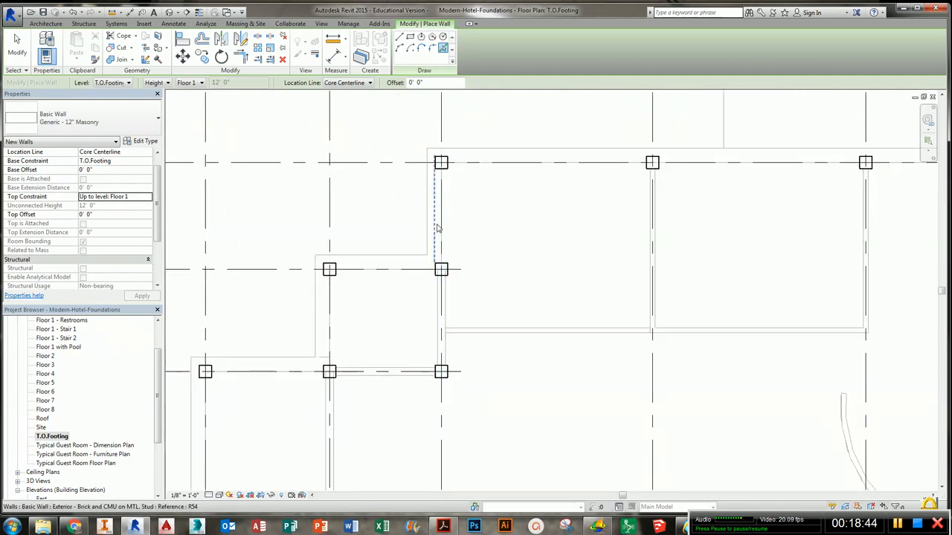
click(437, 225)
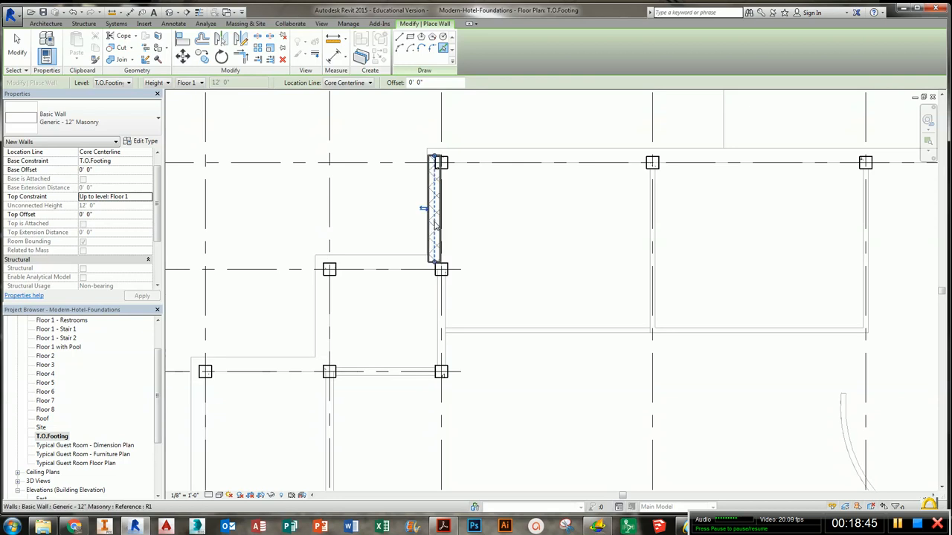
click(386, 265)
- Pick the exterior walls along grid 3 and the west edge down to grid 5 for foundation walls
click(321, 305)
middle_drag(334, 319, 542, 145)
click(480, 196)
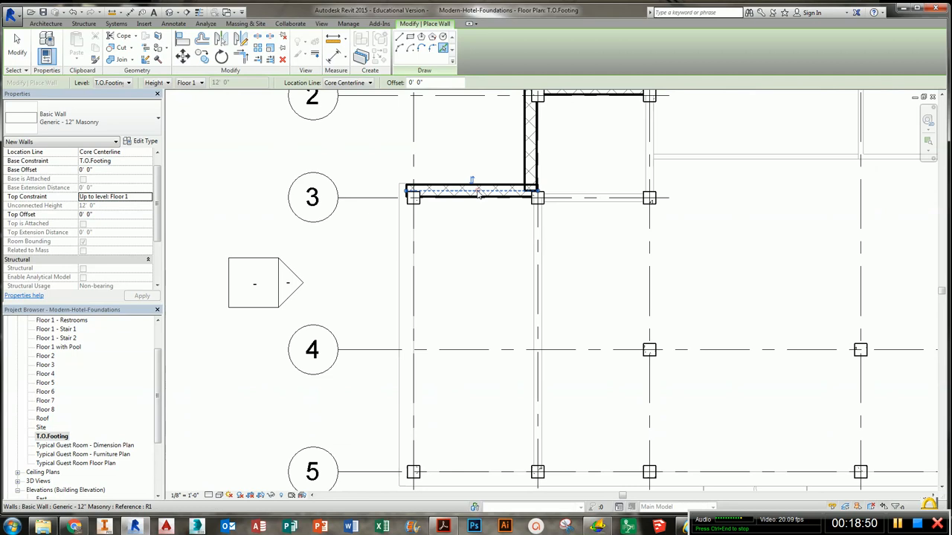
click(409, 253)
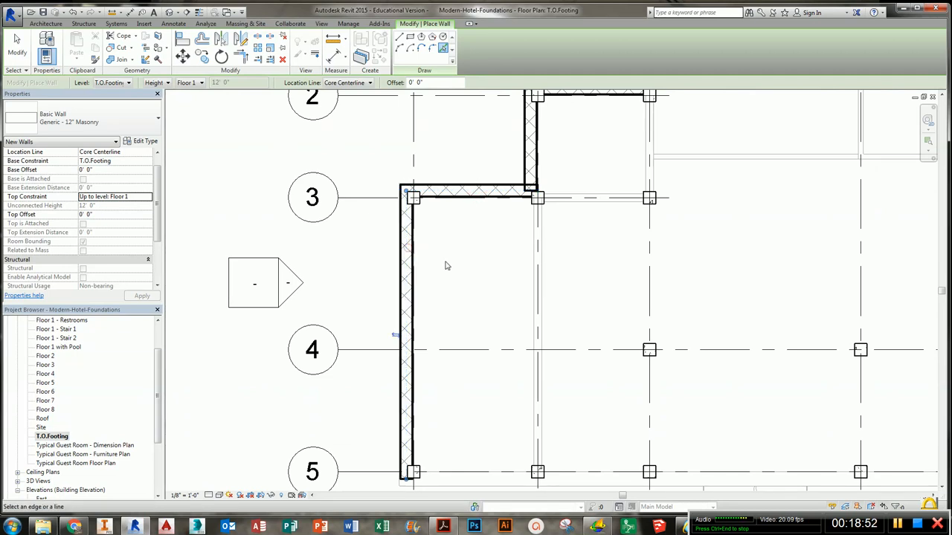
- Pick the interior grid lines, including grids 3 and 5, to place foundation walls along them
click(539, 267)
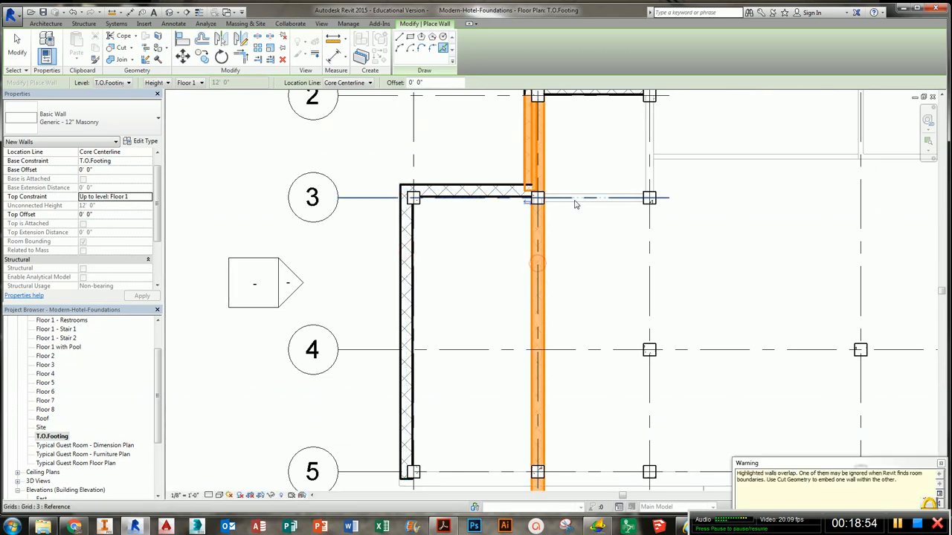
middle_drag(591, 224, 540, 260)
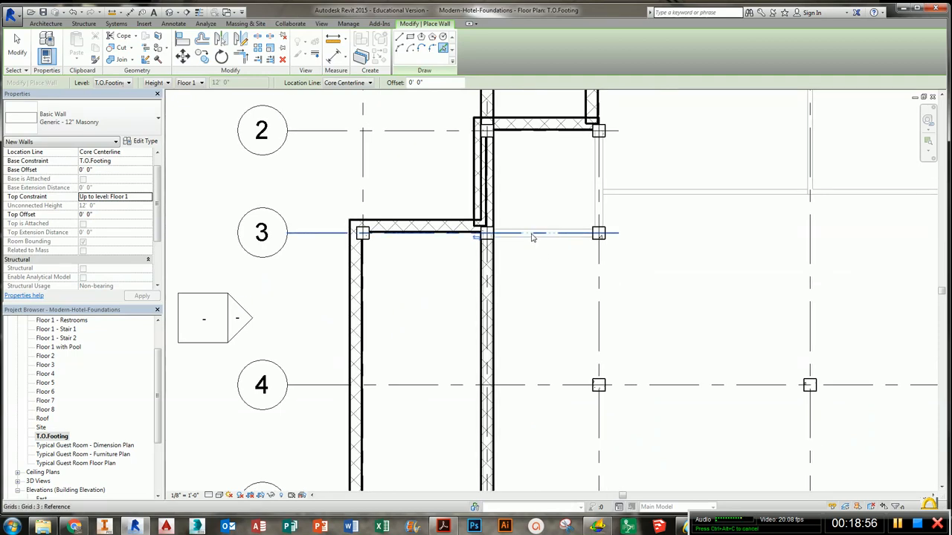
click(534, 237)
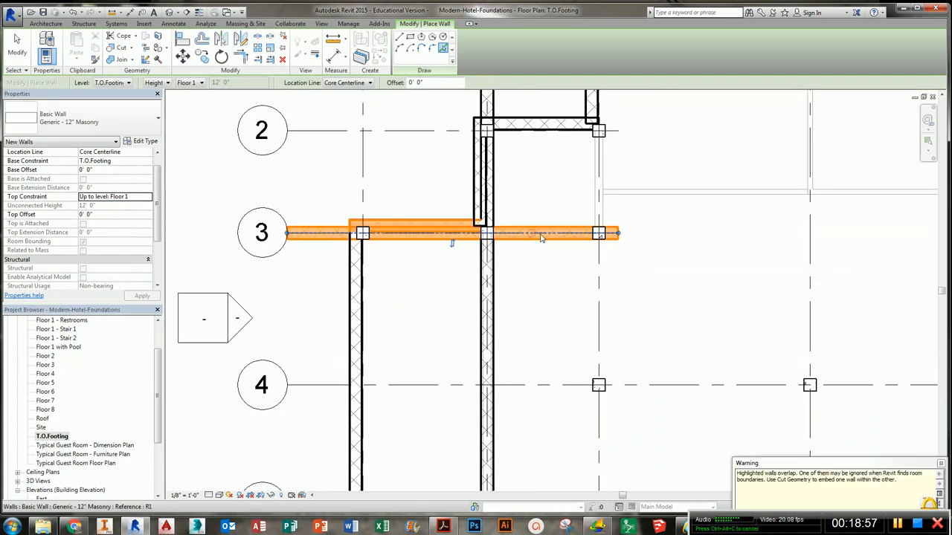
click(600, 197)
scroll(600, 197, down, 4)
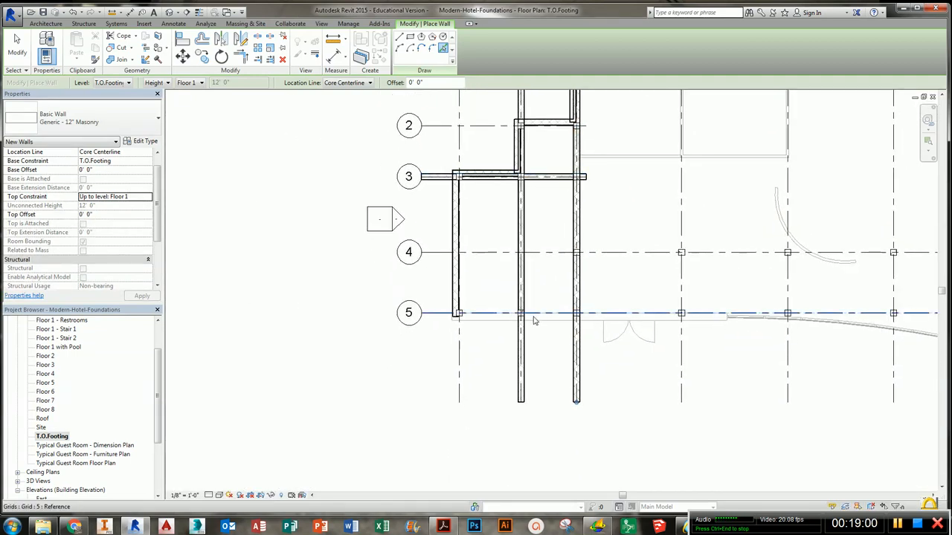
click(533, 319)
middle_drag(655, 324, 355, 312)
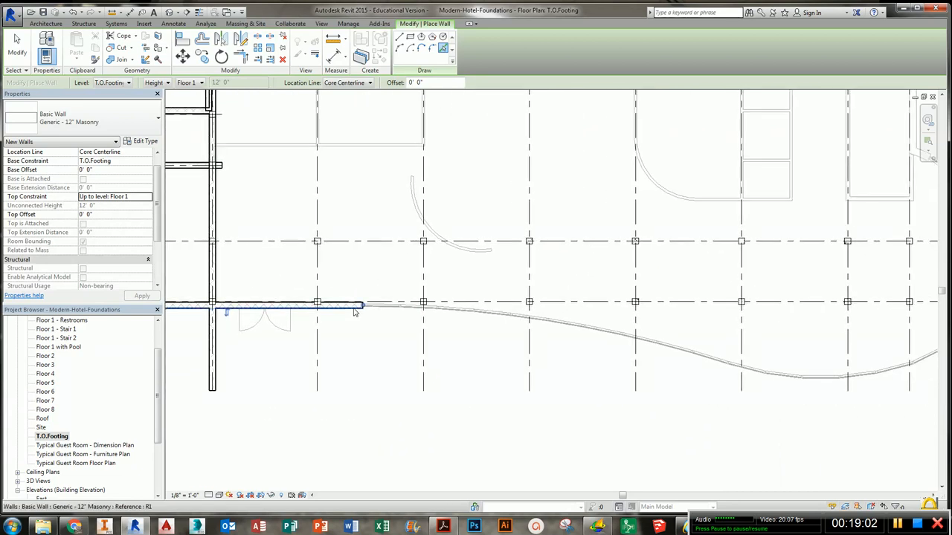
- Place a foundation wall under the curved south curtain wall, chaining its segments
scroll(355, 313, up, 8)
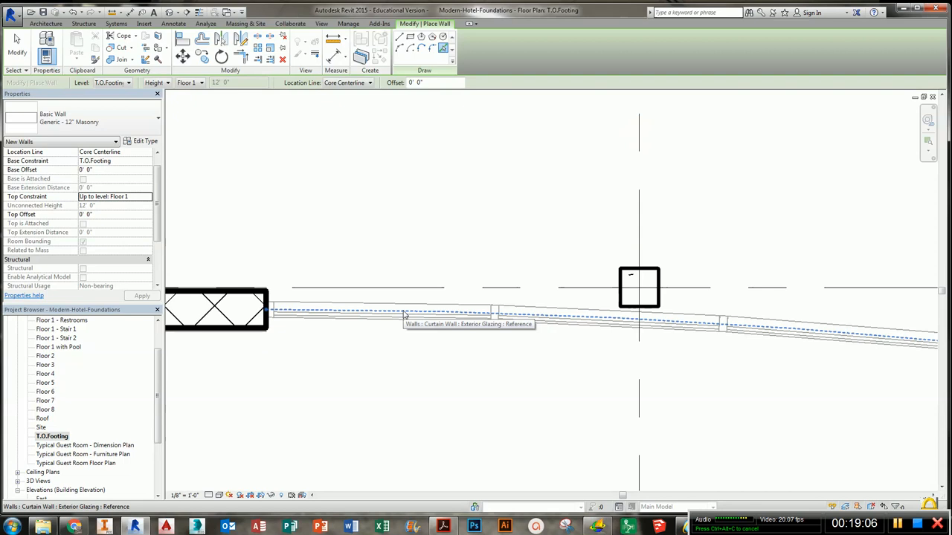
scroll(404, 314, down, 8)
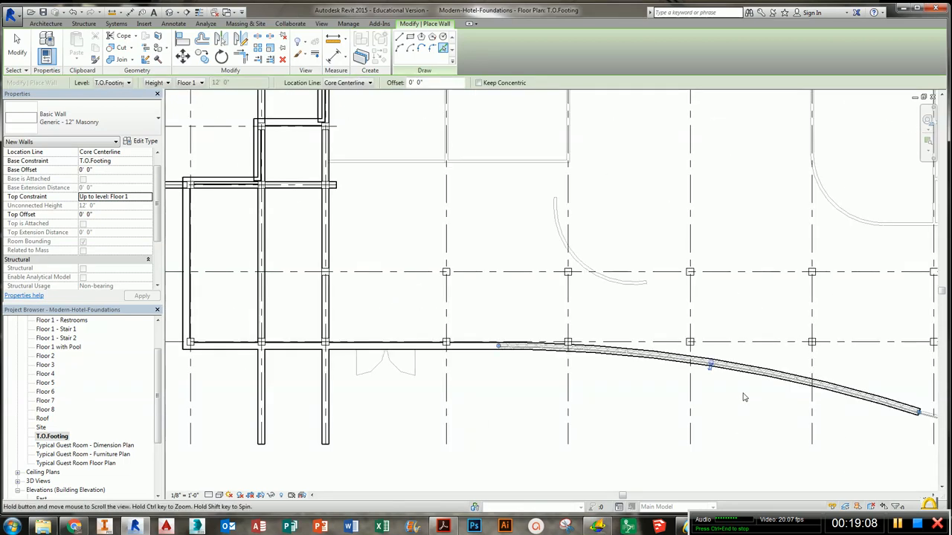
middle_drag(393, 367, 380, 353)
scroll(617, 383, up, 6)
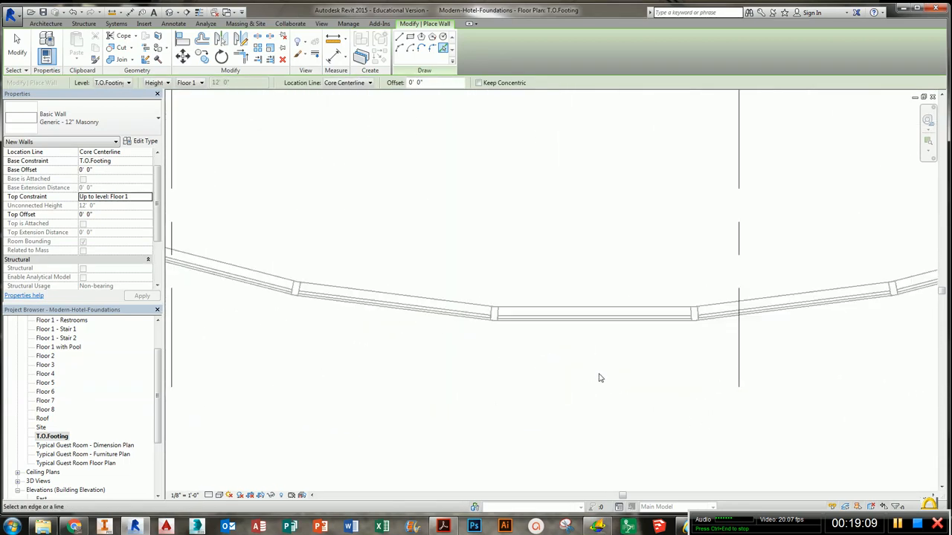
click(578, 320)
scroll(587, 327, down, 5)
scroll(512, 372, up, 4)
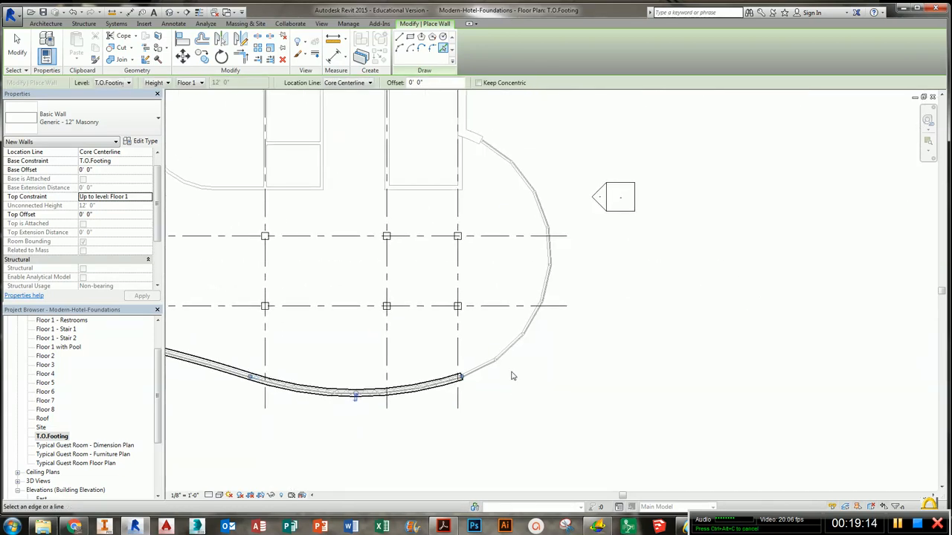
key(Tab)
click(512, 314)
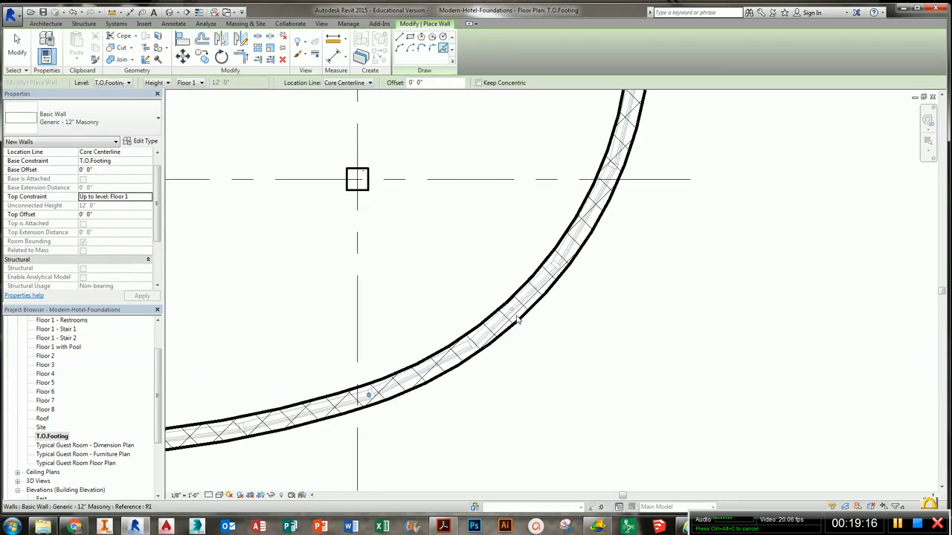
- Pick the remaining east-side exterior walls and the north edge to place foundation walls
scroll(636, 174, down, 3)
scroll(472, 305, up, 4)
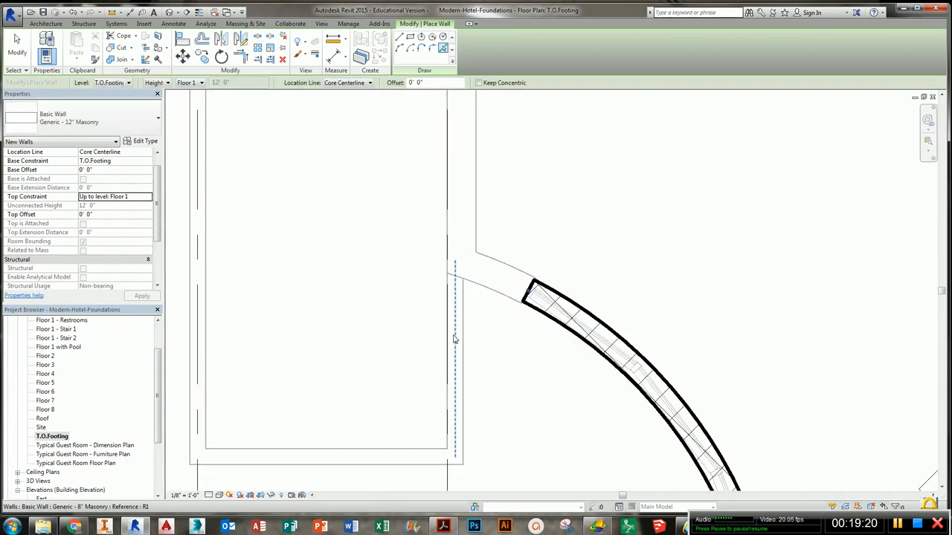
click(460, 204)
scroll(314, 264, down, 2)
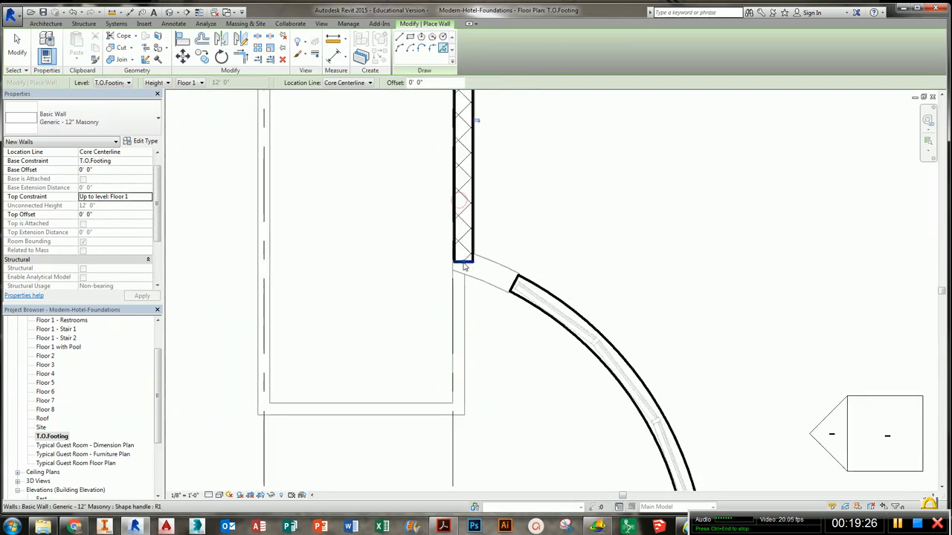
click(314, 264)
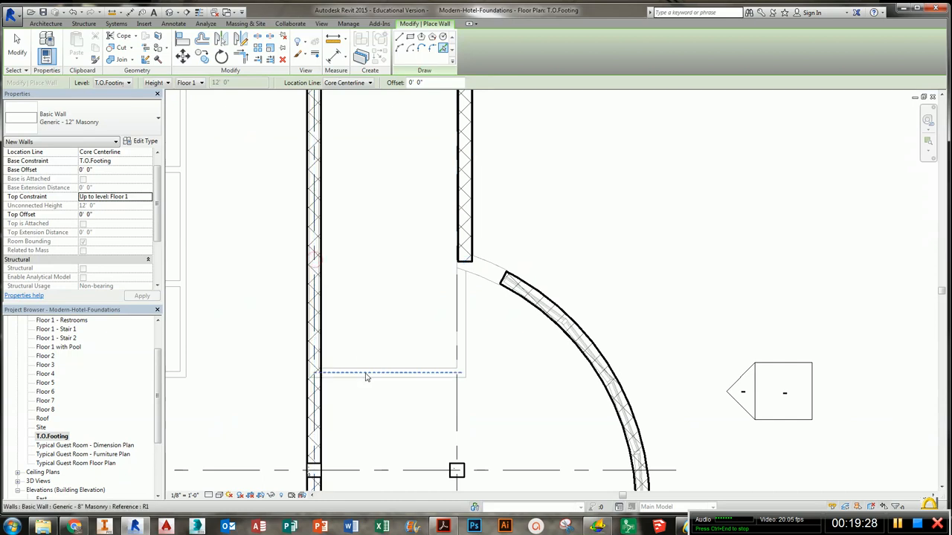
click(376, 369)
middle_drag(405, 315, 409, 291)
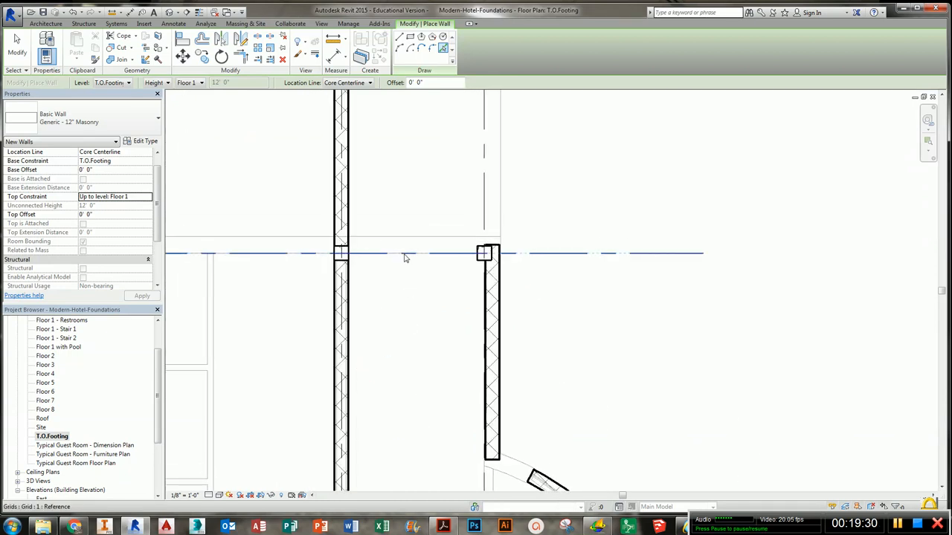
scroll(403, 257, down, 2)
middle_drag(403, 251, 459, 380)
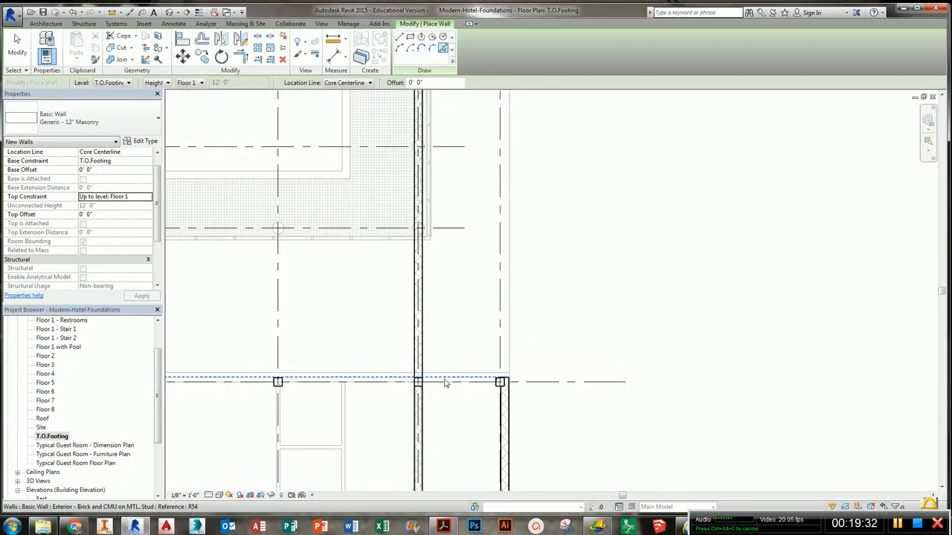
click(445, 384)
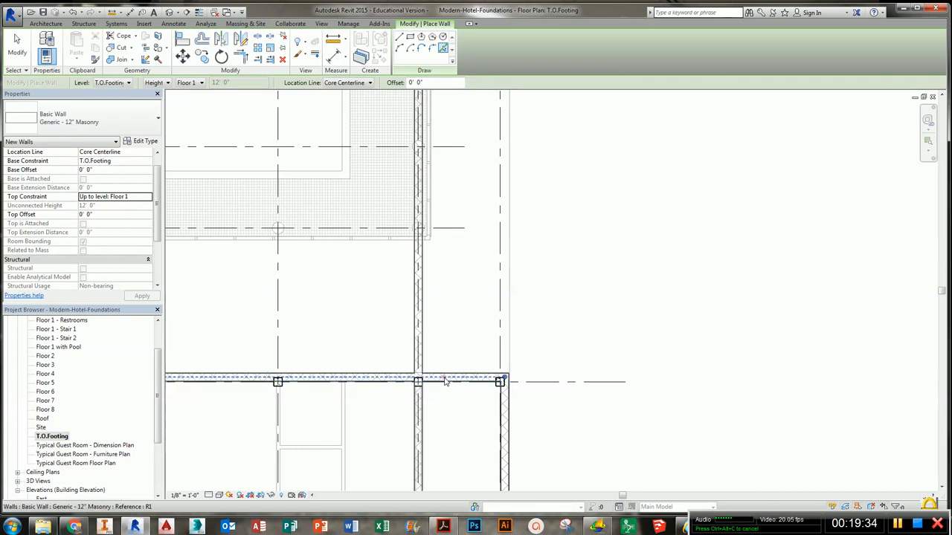
- Try to trim the north foundation wall and the vertical foundation wall to a corner with Trim/Extend to Corner
scroll(387, 389, down, 3)
middle_drag(386, 389, 679, 340)
middle_drag(852, 444, 570, 368)
scroll(588, 342, up, 4)
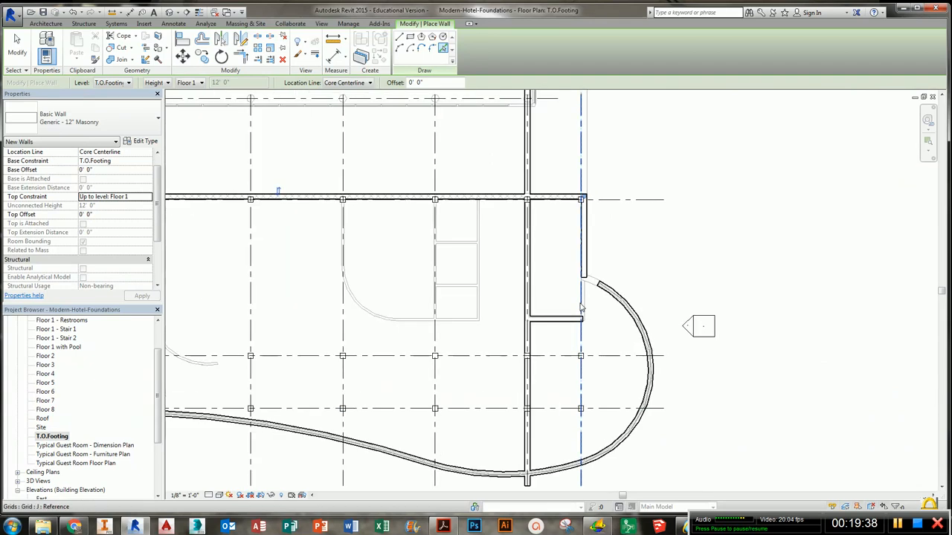
scroll(614, 353, down, 2)
scroll(612, 380, down, 3)
middle_drag(613, 380, 608, 344)
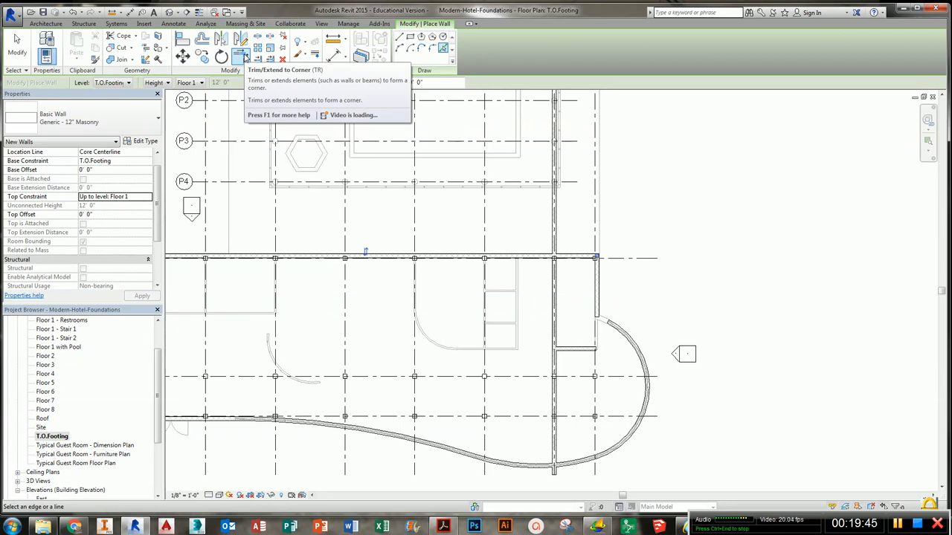
click(243, 57)
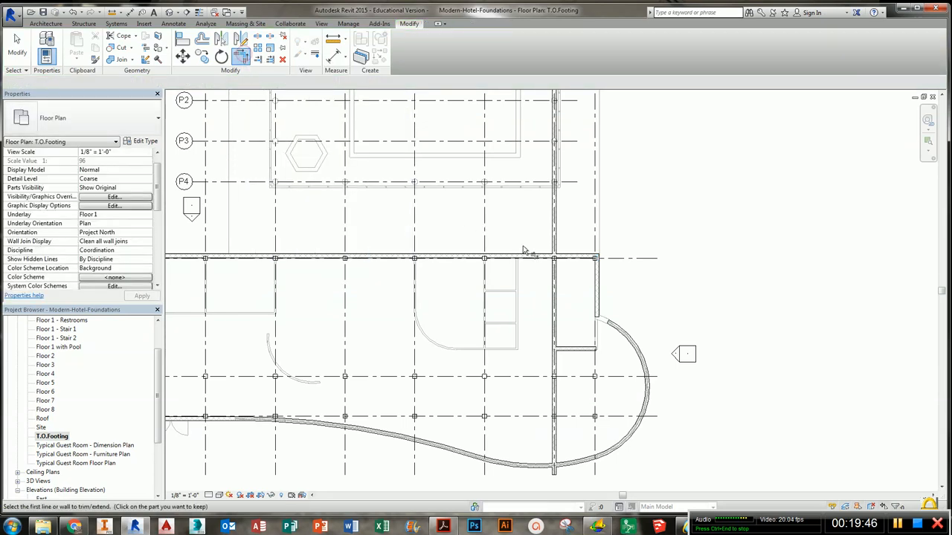
click(543, 258)
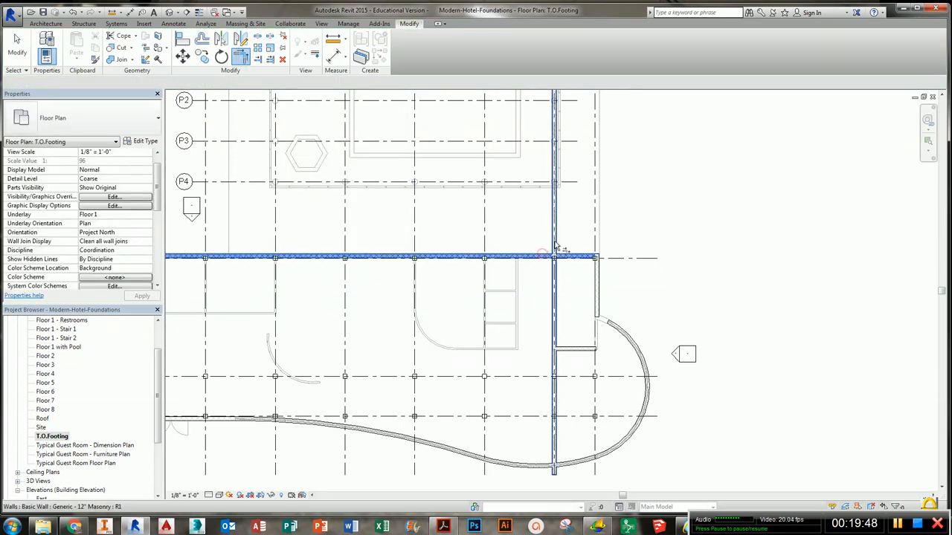
click(554, 246)
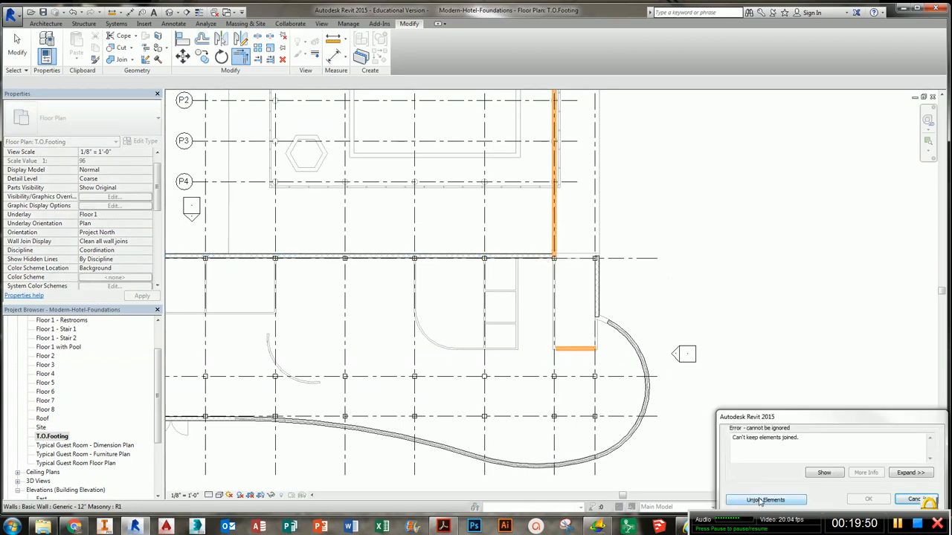
click(911, 501)
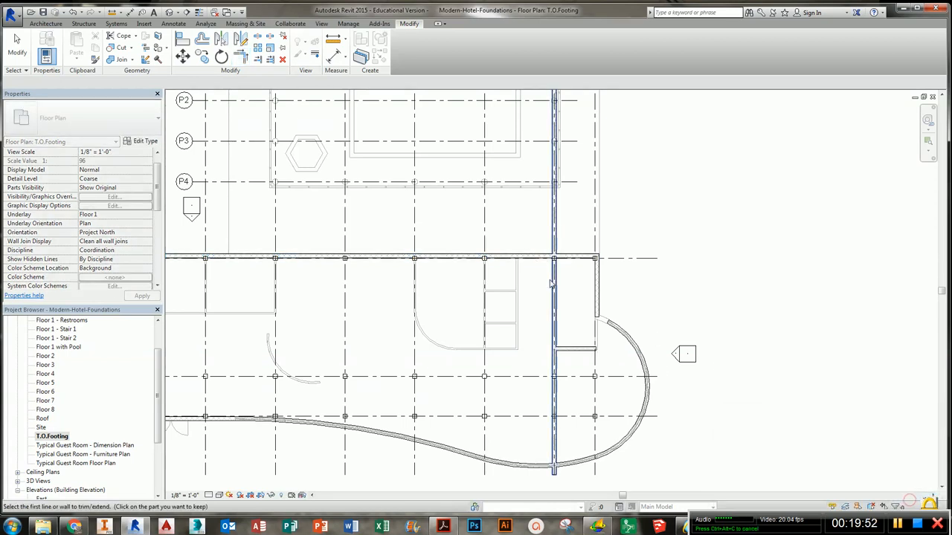
- Trim the vertical foundation wall to corners with the north wall and with the short wall beside the curved end
click(539, 256)
click(554, 273)
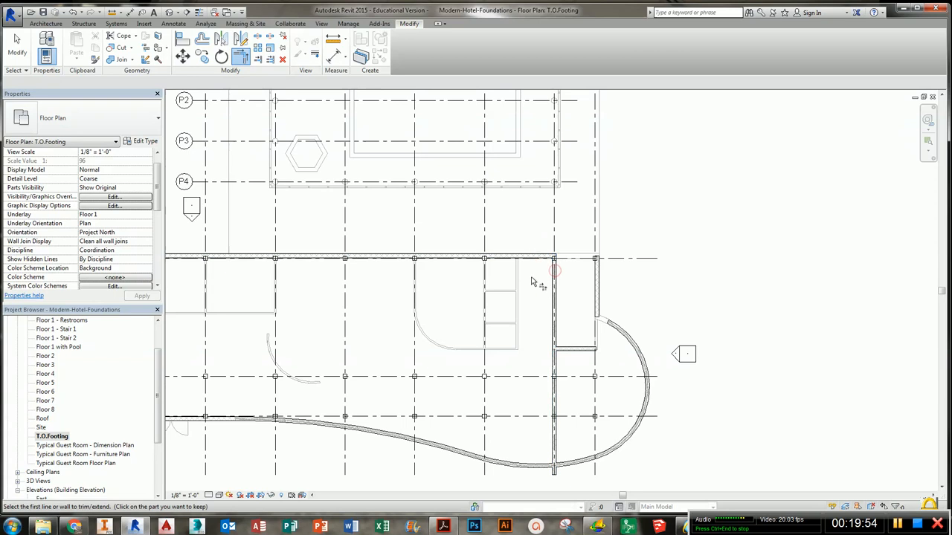
scroll(568, 349, up, 3)
click(565, 348)
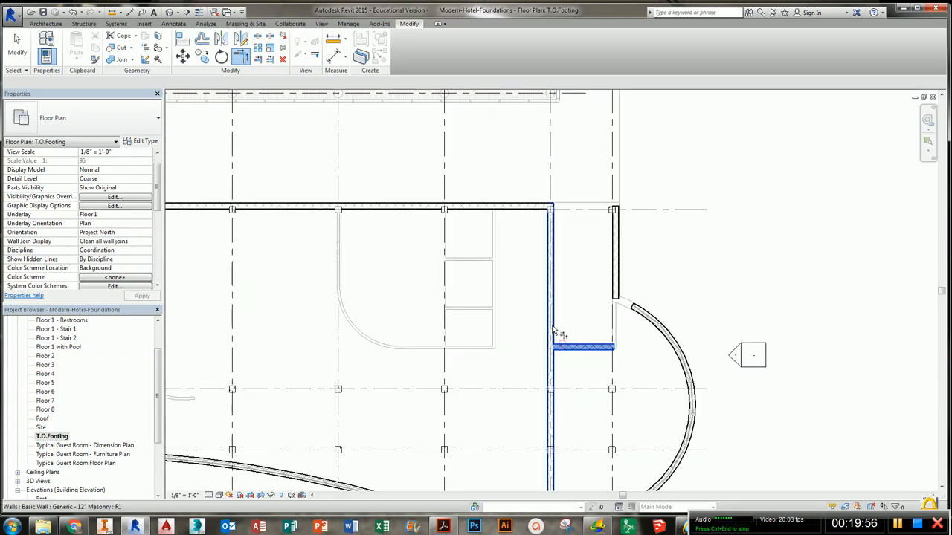
click(551, 331)
- Trim the eastern vertical wall to corners with the north wall and the short horizontal wall
click(614, 253)
click(559, 214)
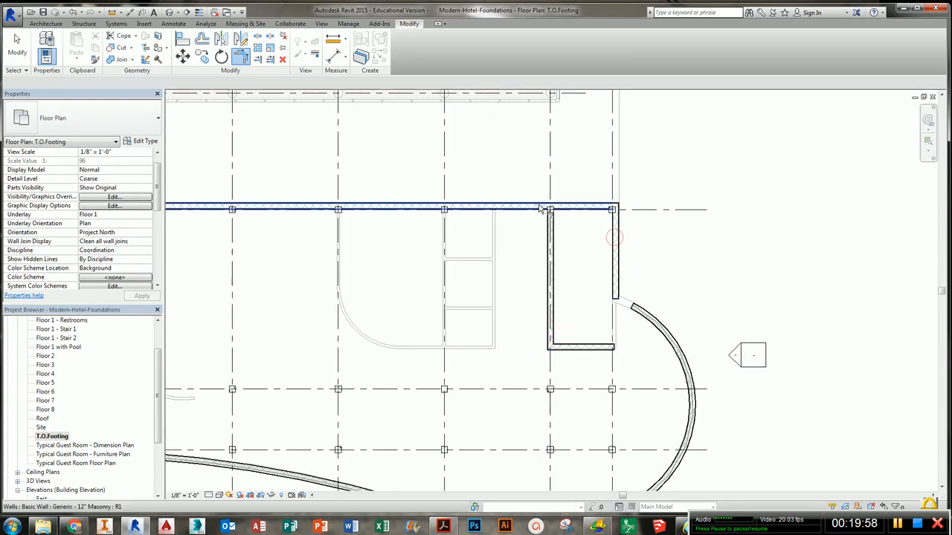
click(606, 348)
click(616, 296)
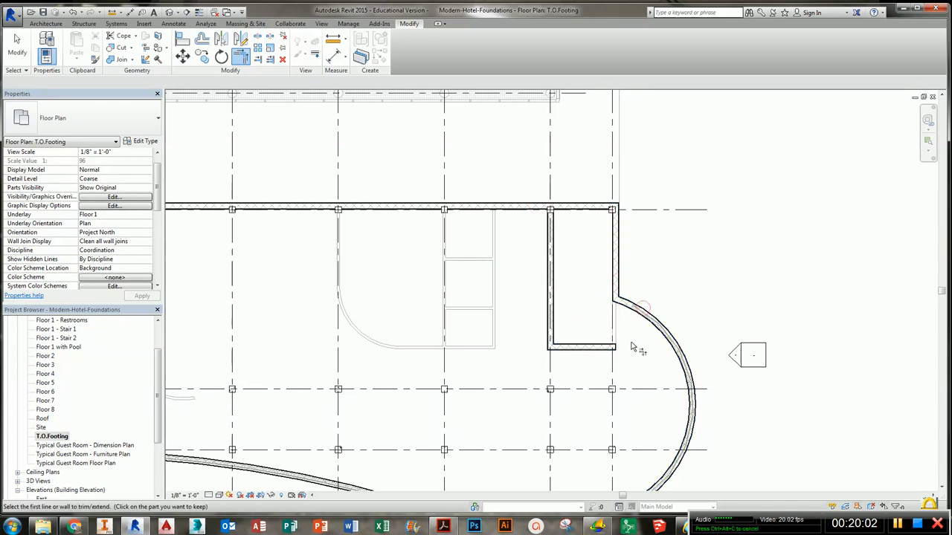
- Trim the vertical foundation wall and the short horizontal wall beside the curved end to a corner
scroll(624, 349, up, 1)
click(610, 345)
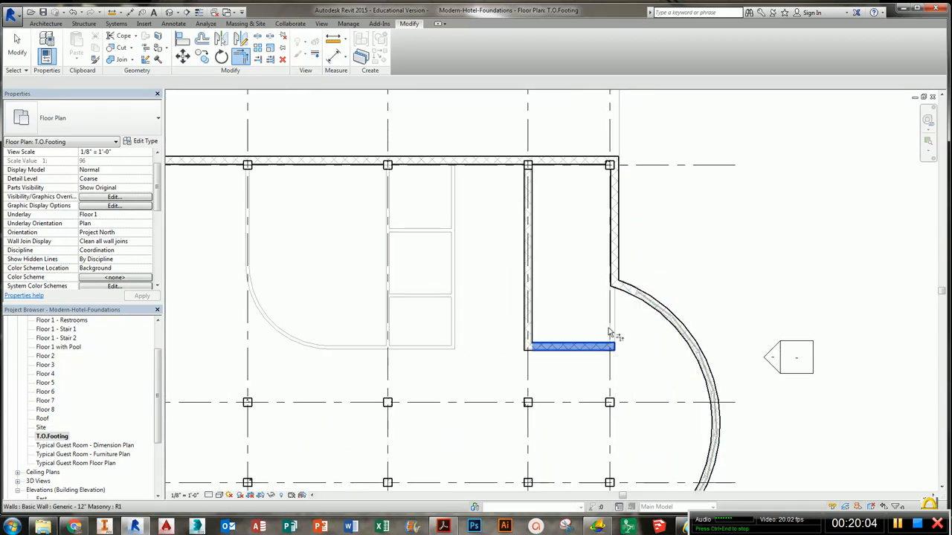
click(623, 257)
- Trim the west wall of the rectangular bay to corners with the north wall and its bottom wall
scroll(616, 346, down, 2)
scroll(574, 240, up, 2)
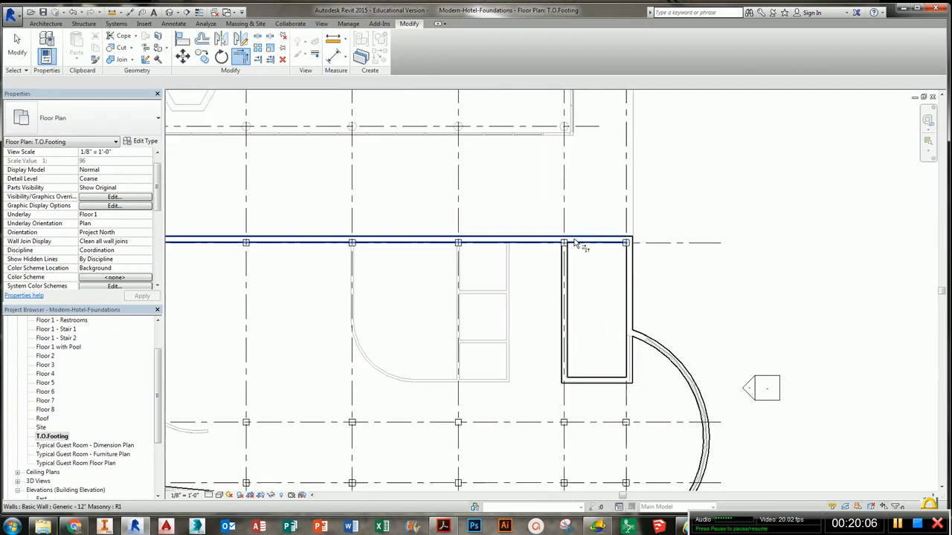
click(573, 239)
click(566, 255)
click(588, 274)
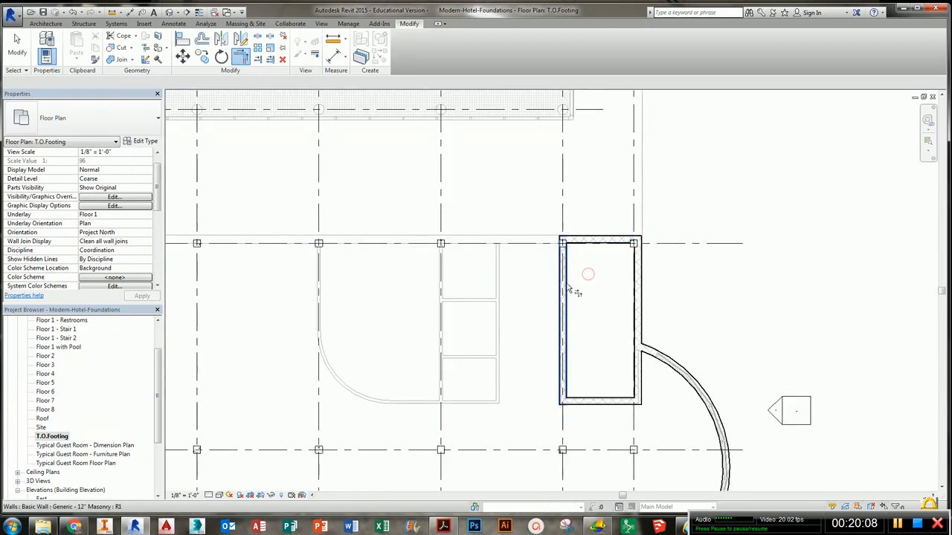
click(568, 290)
- Restart Trim/Extend to Corner and trim the small bay's east wall to corners with its top and bottom walls at grids 2 and 3
middle_drag(642, 251, 741, 214)
key(t)
key(r)
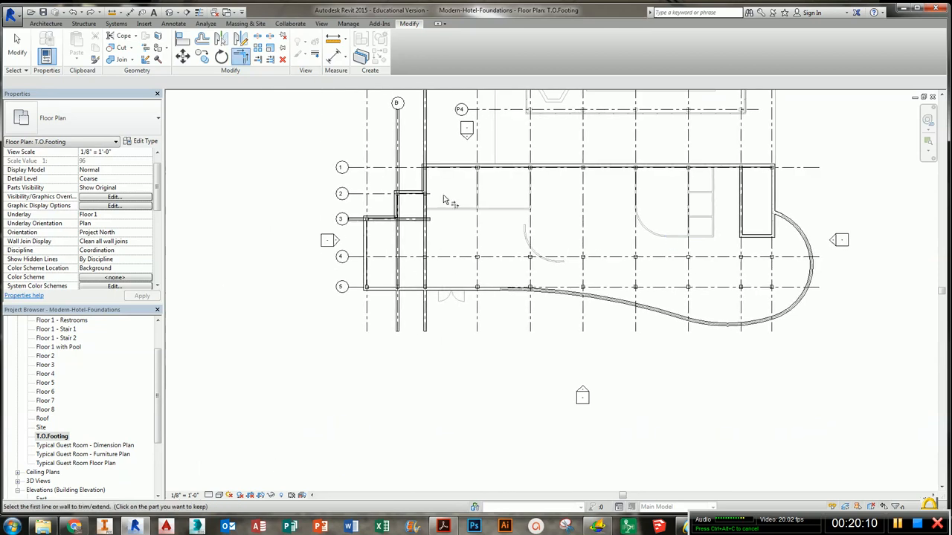
scroll(430, 178, up, 3)
middle_drag(435, 183, 467, 277)
scroll(460, 322, up, 1)
scroll(455, 317, up, 1)
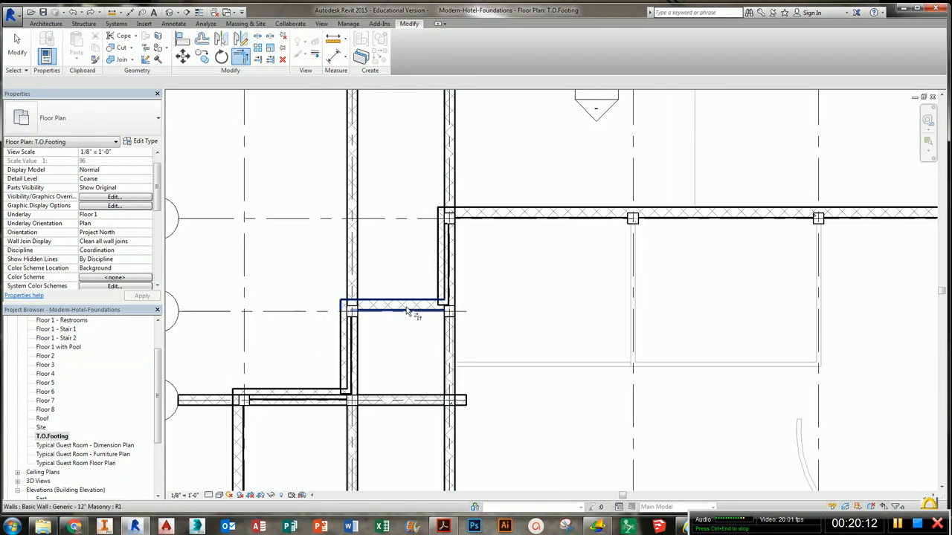
click(408, 306)
click(439, 340)
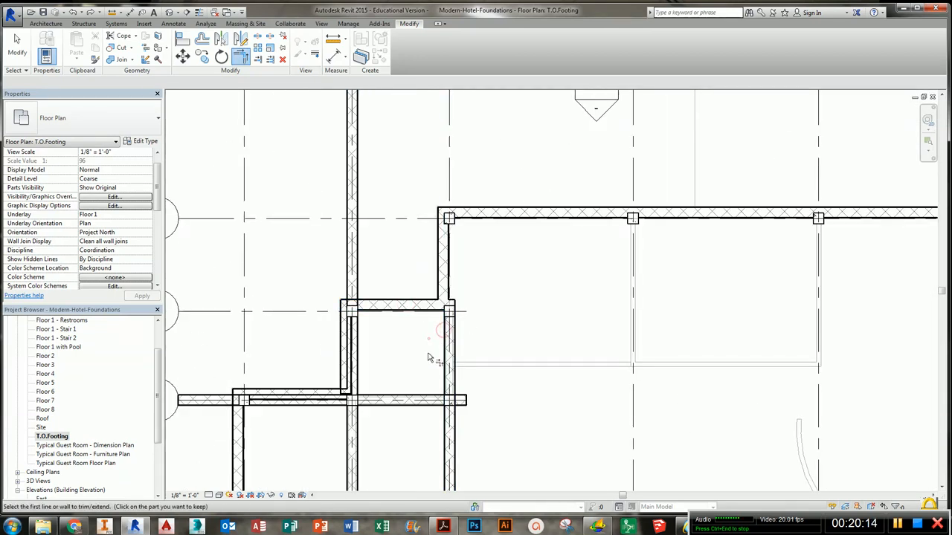
click(431, 400)
click(451, 381)
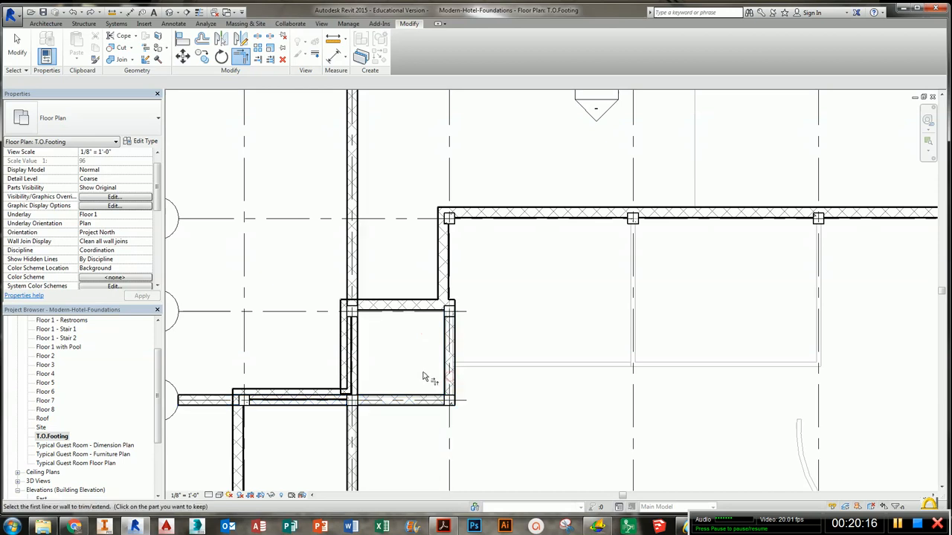
- Trim the small bay's west vertical walls to corners with the horizontal wall along grid line 3
click(364, 389)
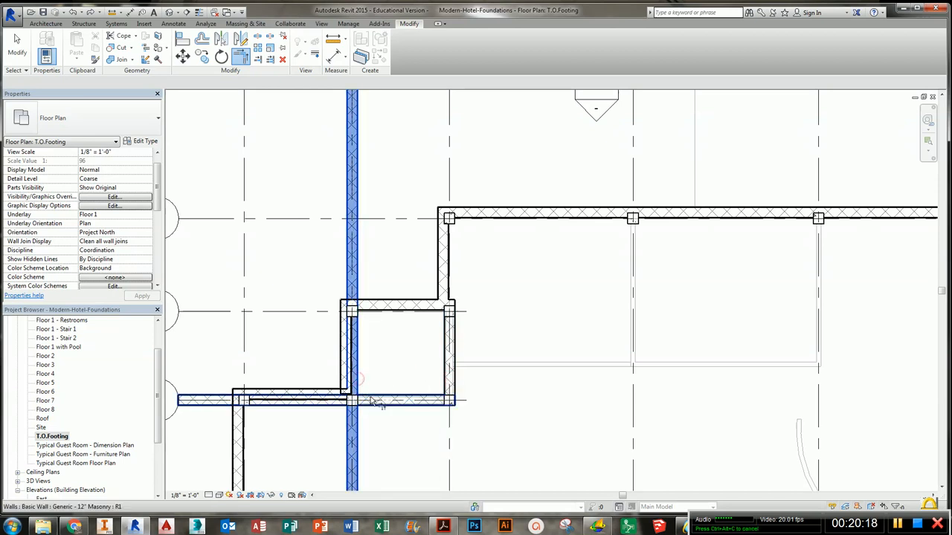
click(371, 397)
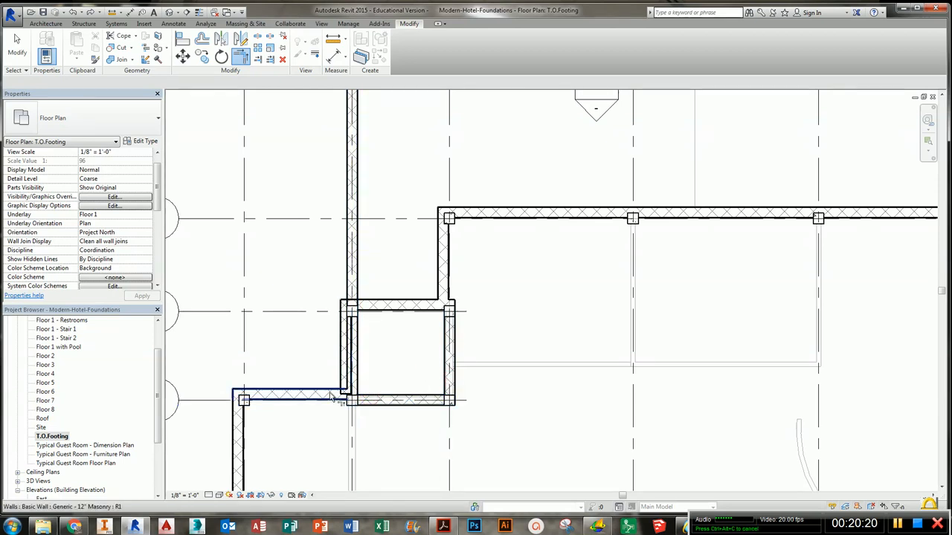
click(332, 397)
click(342, 381)
click(386, 319)
click(361, 335)
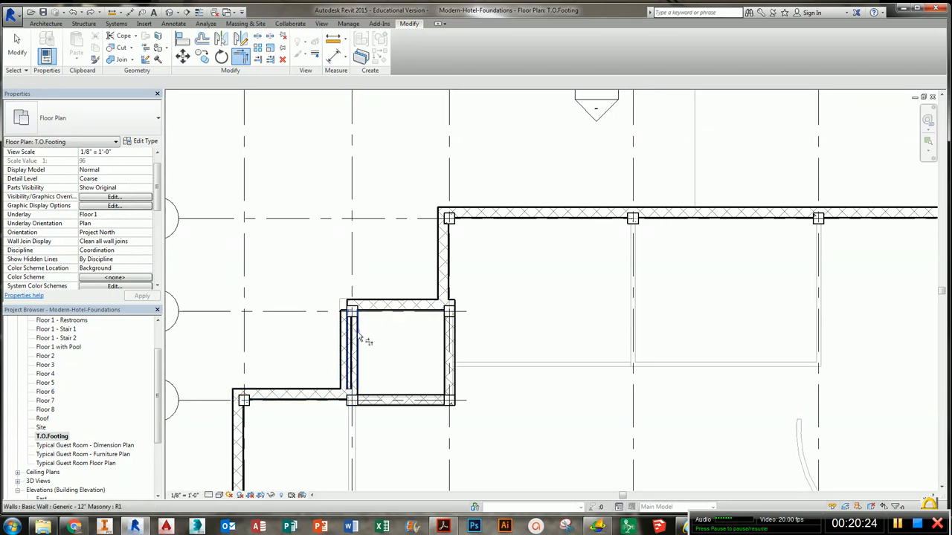
click(316, 394)
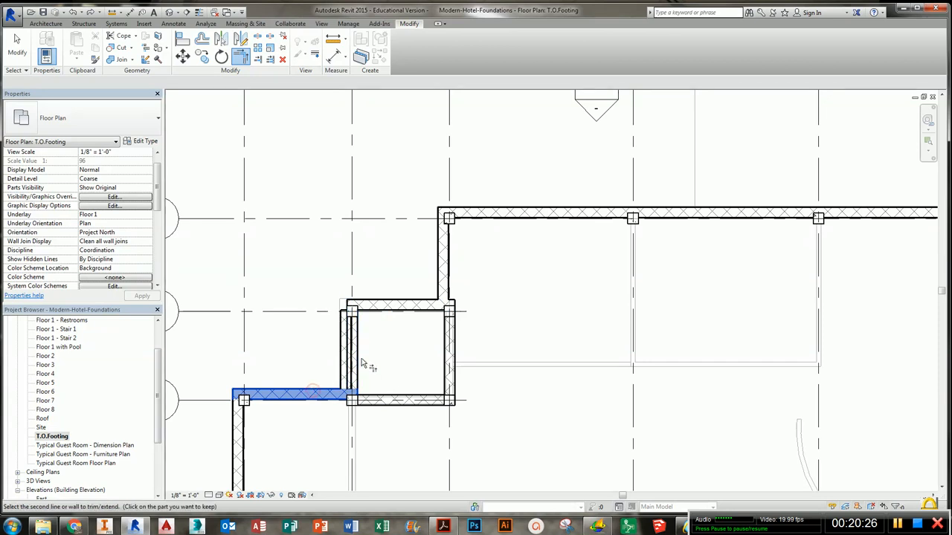
click(359, 382)
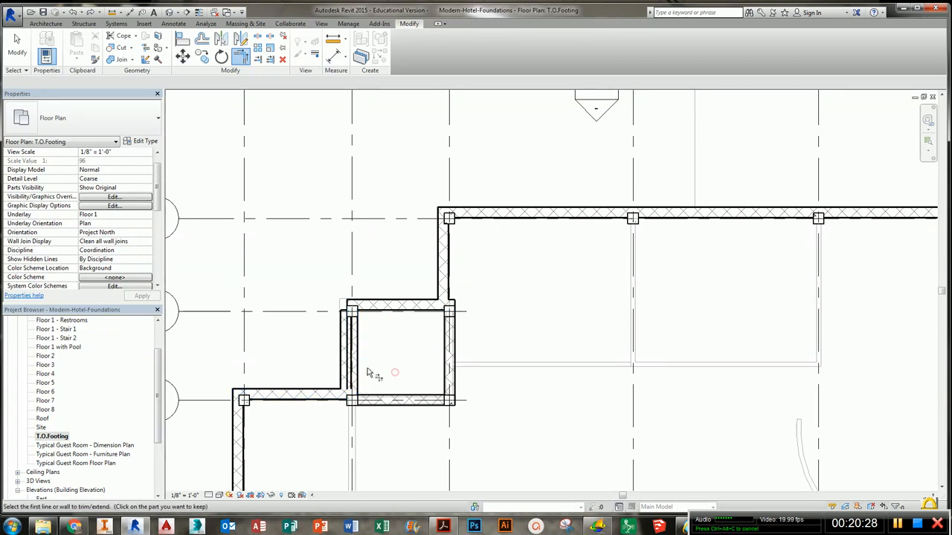
- Trim the small bay's west wall to a corner with its top wall at grid line 2, then exit the tool
click(365, 304)
click(341, 321)
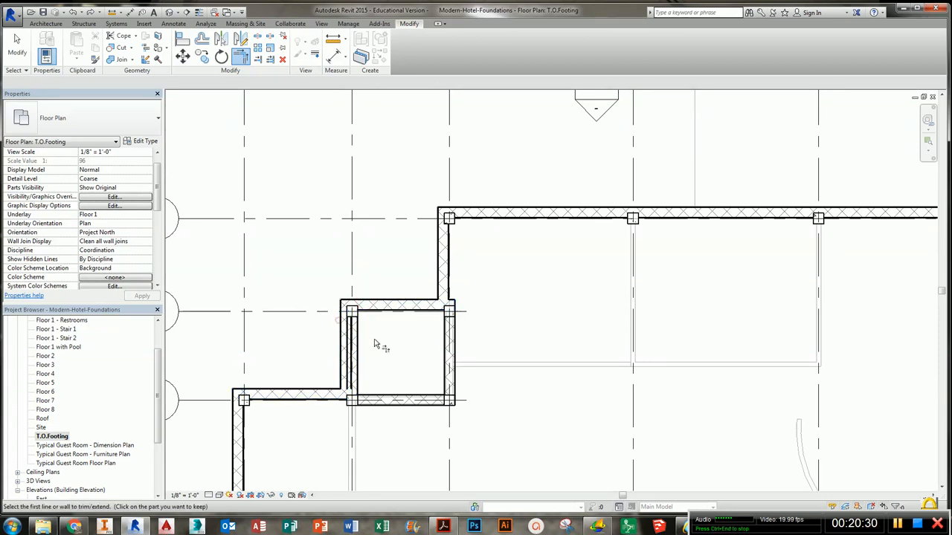
click(374, 340)
scroll(351, 370, up, 1)
key(Escape)
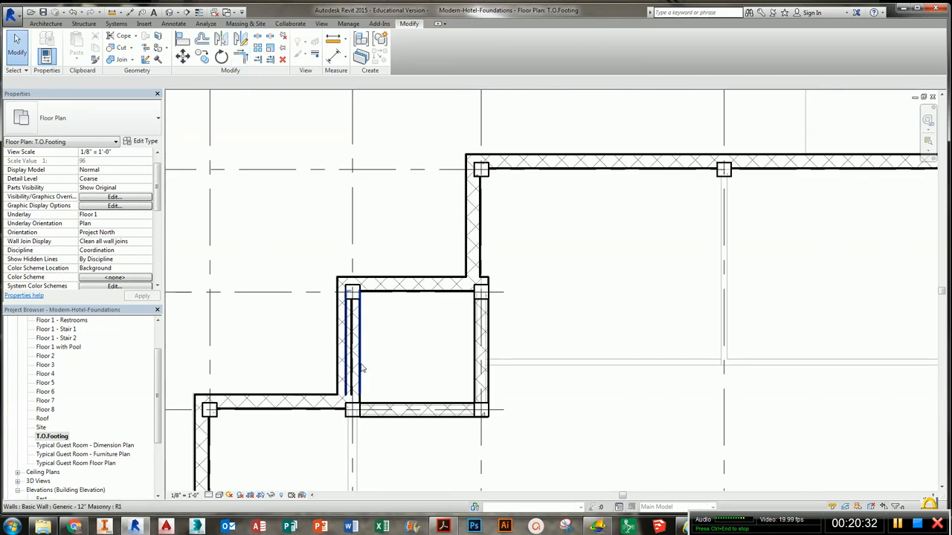
click(360, 366)
key(Delete)
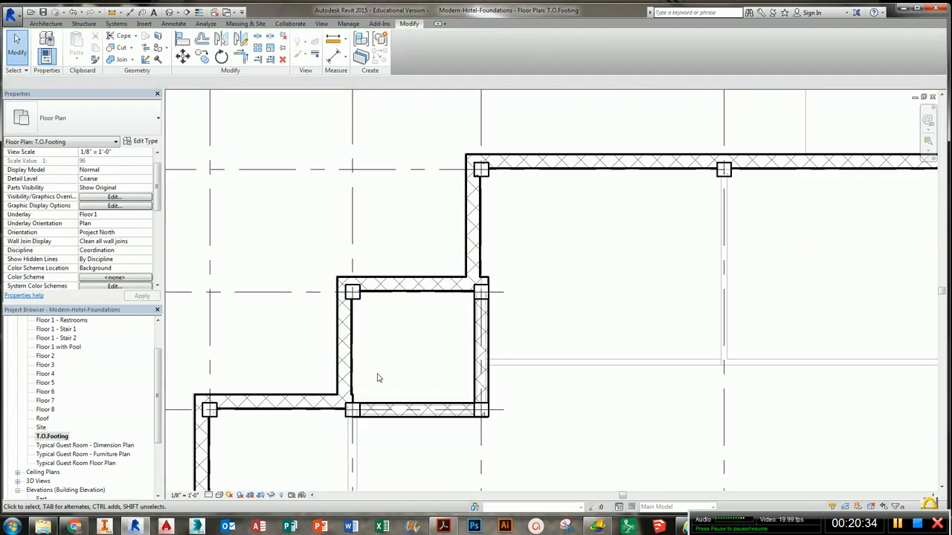
middle_drag(383, 375, 417, 236)
scroll(394, 301, down, 2)
middle_drag(394, 288, 405, 226)
key(ctrl+z)
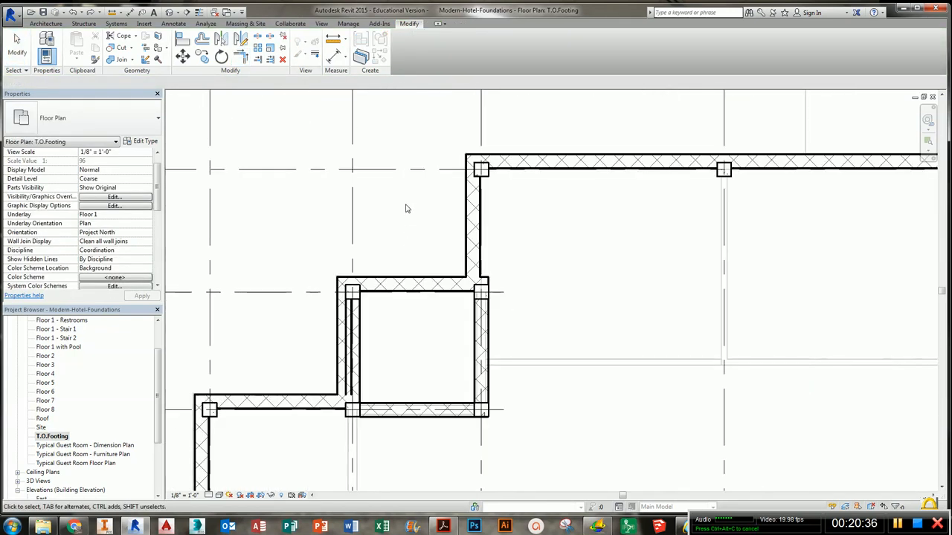
- Drag the top end of the interior vertical foundation wall down from grid line 2 to grid line 3
click(358, 347)
scroll(387, 378, down, 2)
middle_drag(388, 378, 429, 138)
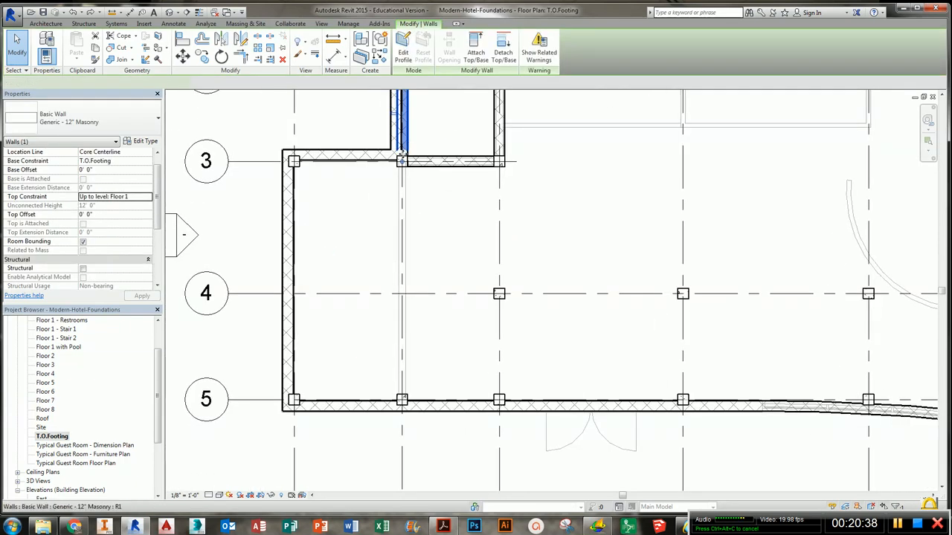
drag(402, 162, 403, 406)
middle_drag(504, 146, 490, 273)
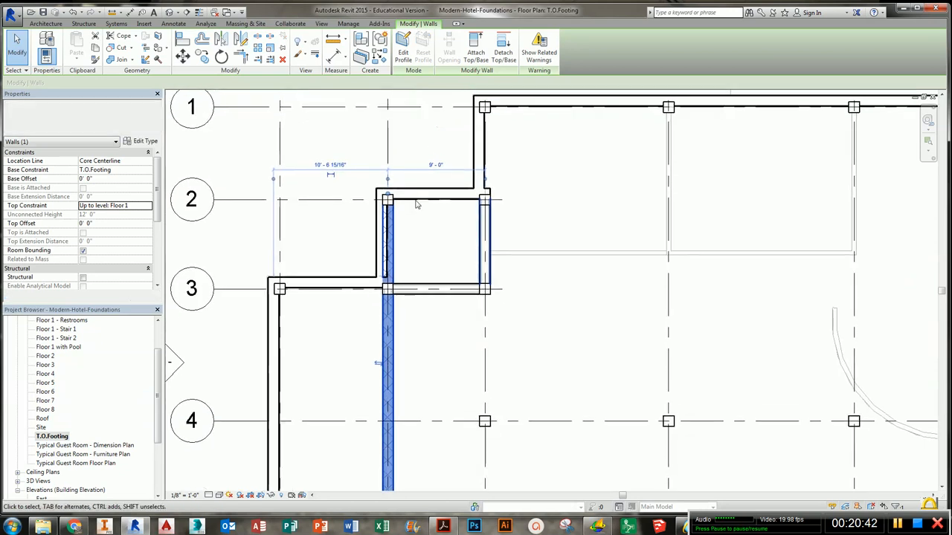
drag(386, 195, 388, 289)
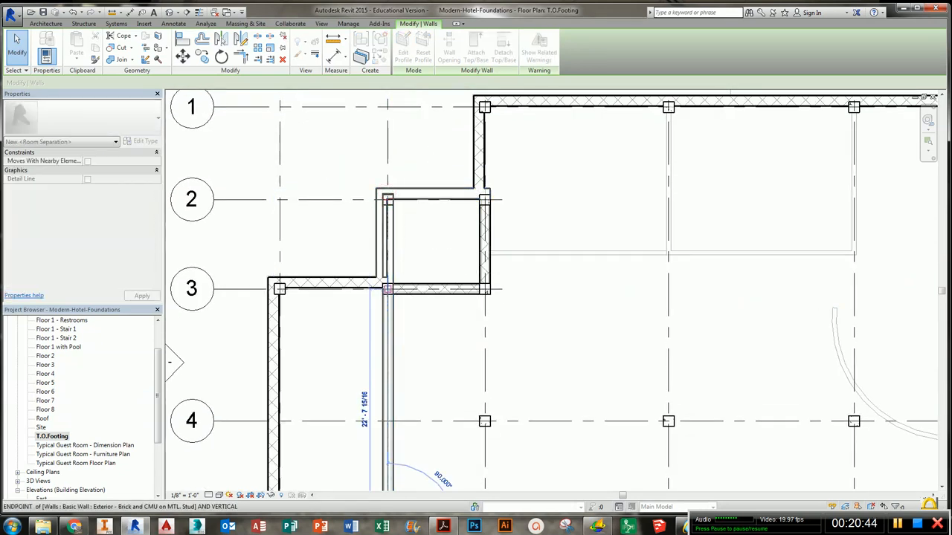
click(413, 310)
scroll(395, 286, up, 4)
scroll(435, 265, down, 3)
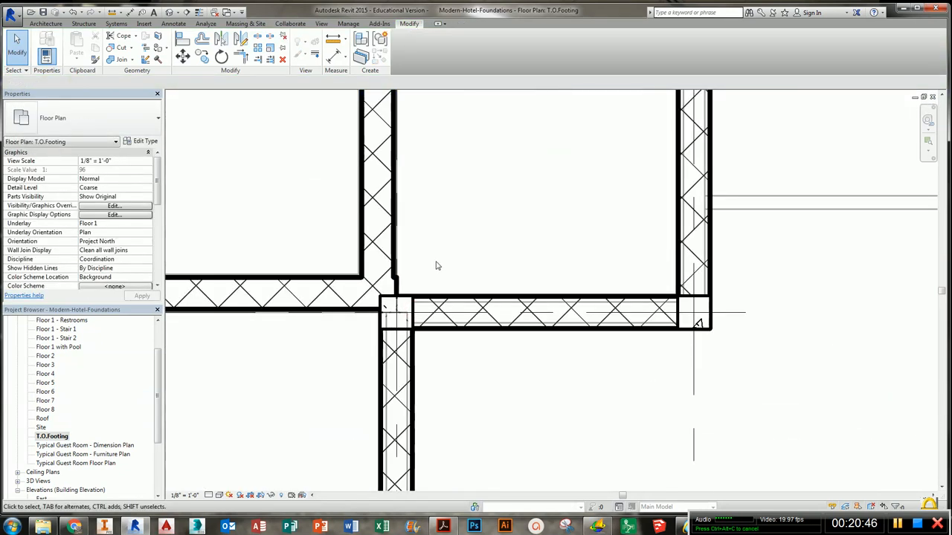
- Use Trim/Extend to Corner to join the small bay's west wall with its top wall at grid line 2
click(243, 57)
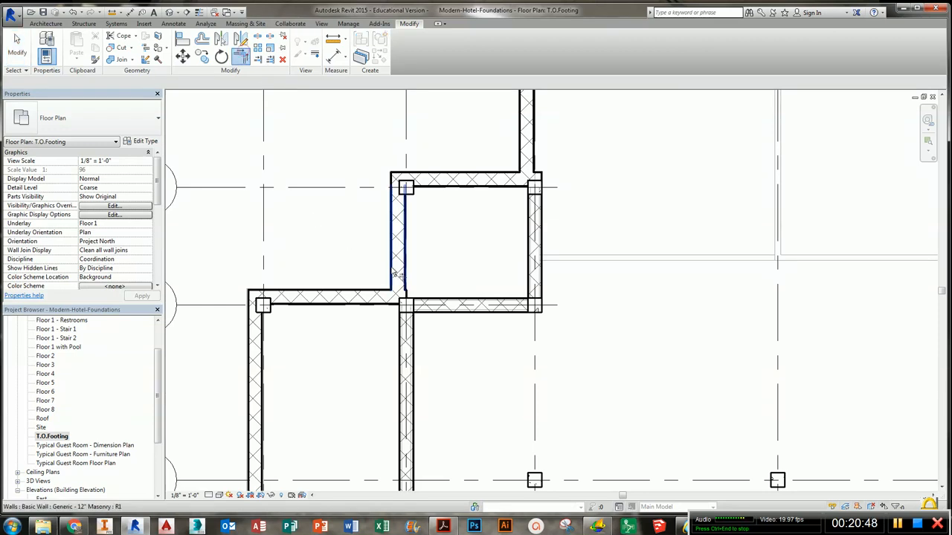
click(396, 274)
click(380, 300)
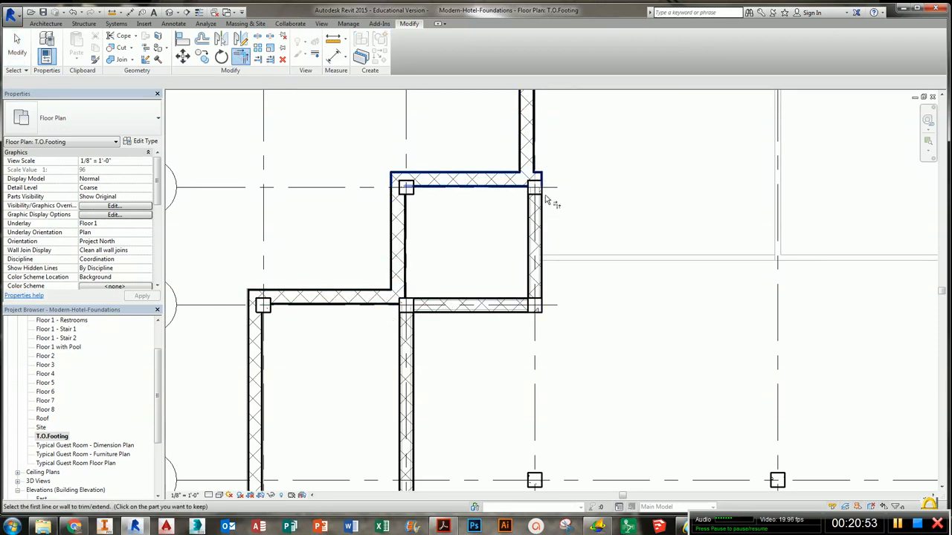
scroll(546, 187, down, 1)
scroll(546, 187, down, 1)
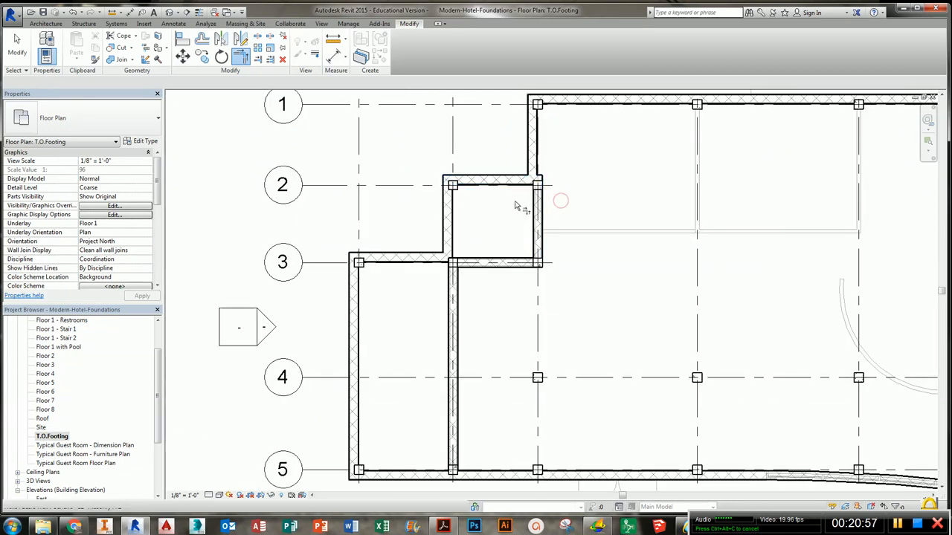
scroll(519, 207, down, 1)
middle_drag(523, 217, 461, 211)
middle_drag(689, 334, 335, 286)
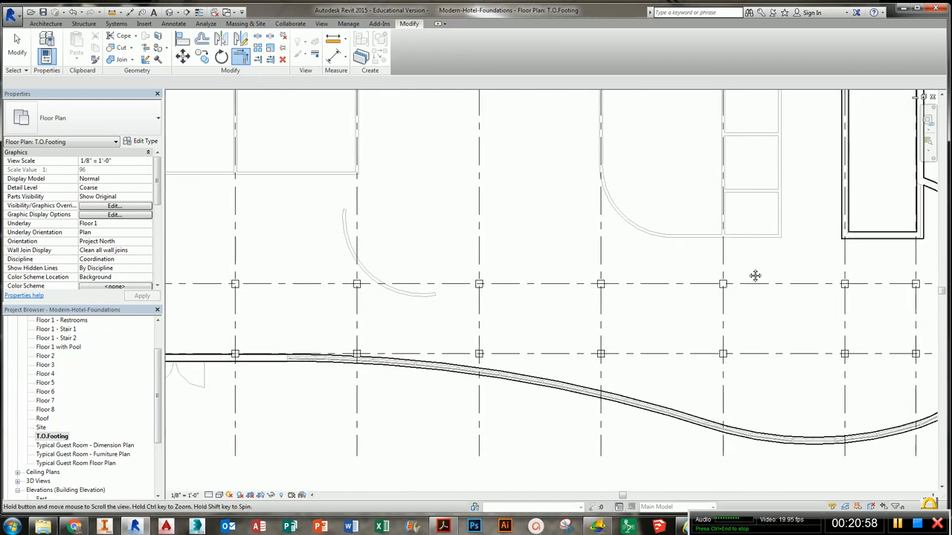
middle_drag(754, 274, 623, 319)
scroll(639, 308, down, 3)
middle_drag(615, 286, 764, 277)
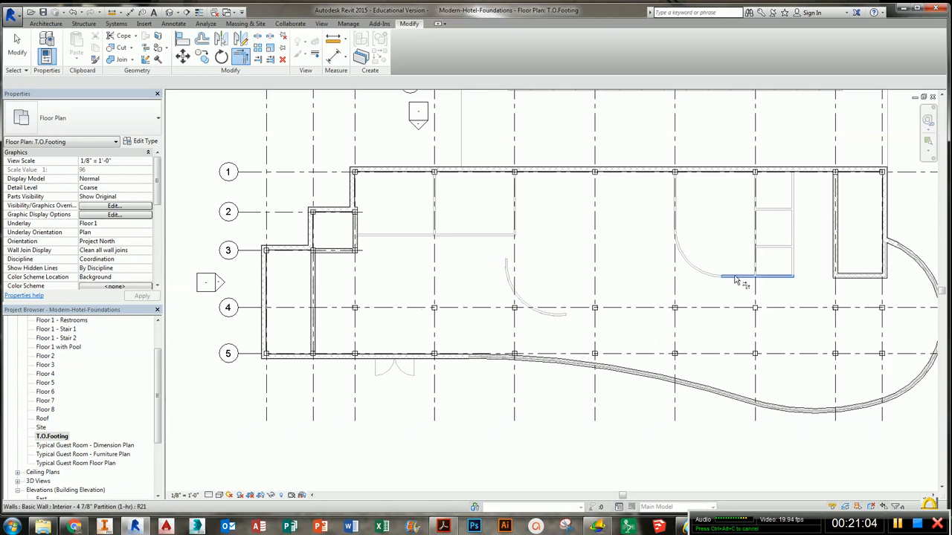
- Set the plan view's underlay to None
click(148, 224)
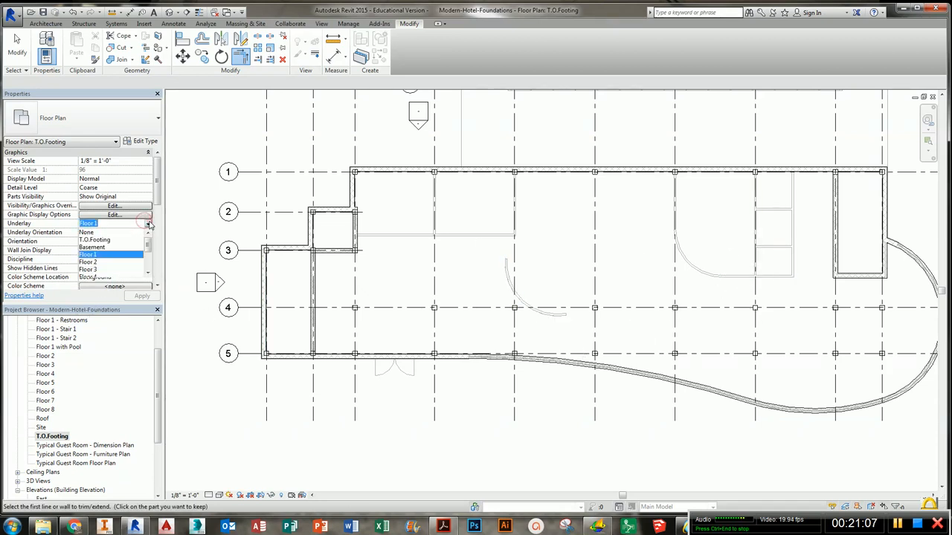
click(88, 232)
middle_drag(443, 344, 419, 357)
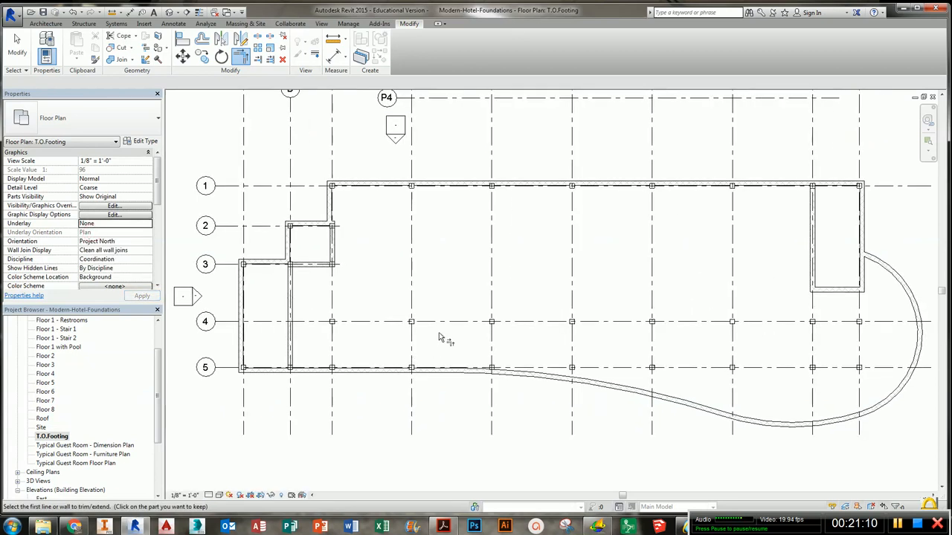
middle_drag(477, 308, 468, 313)
- Tile the plan and 3D views and inspect the foundation walls below the building in 3D
key(w)
key(t)
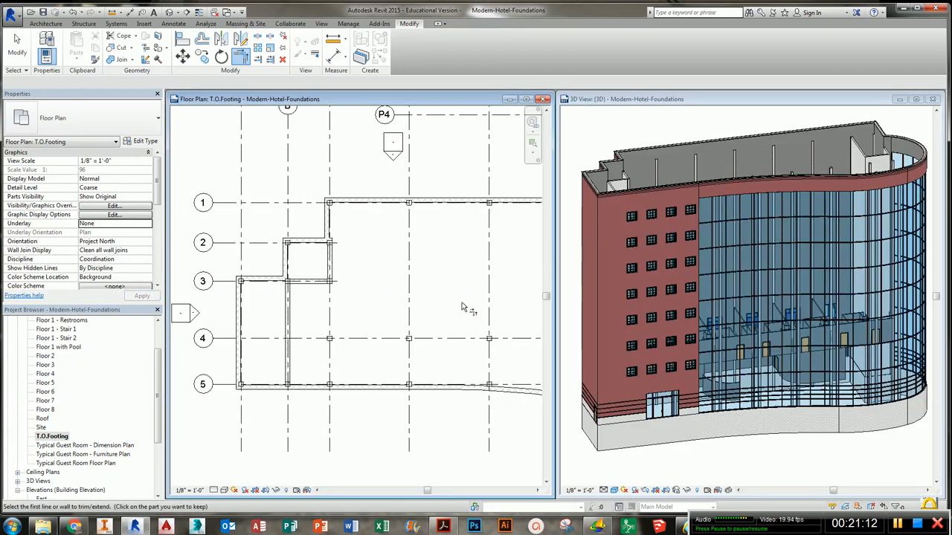
shift+middle_drag(719, 378, 677, 408)
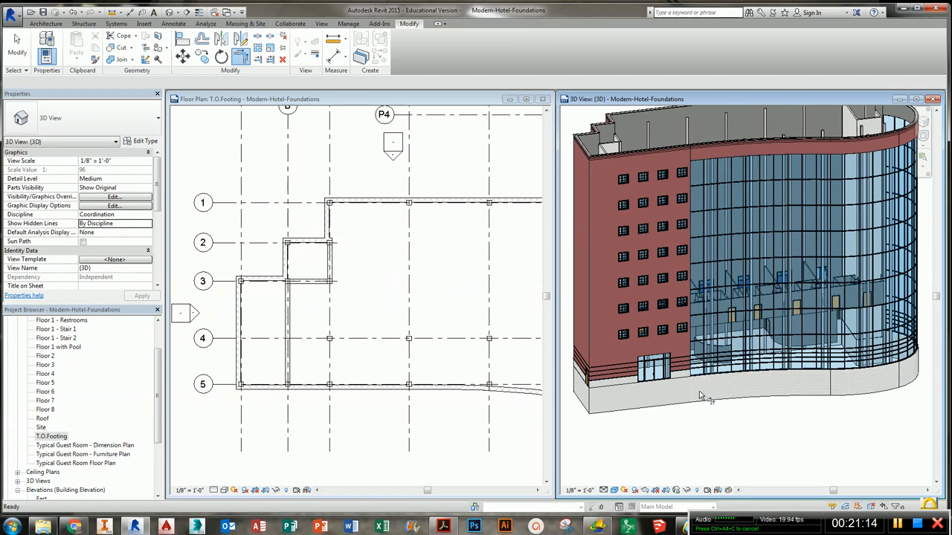
click(676, 406)
click(645, 408)
click(583, 435)
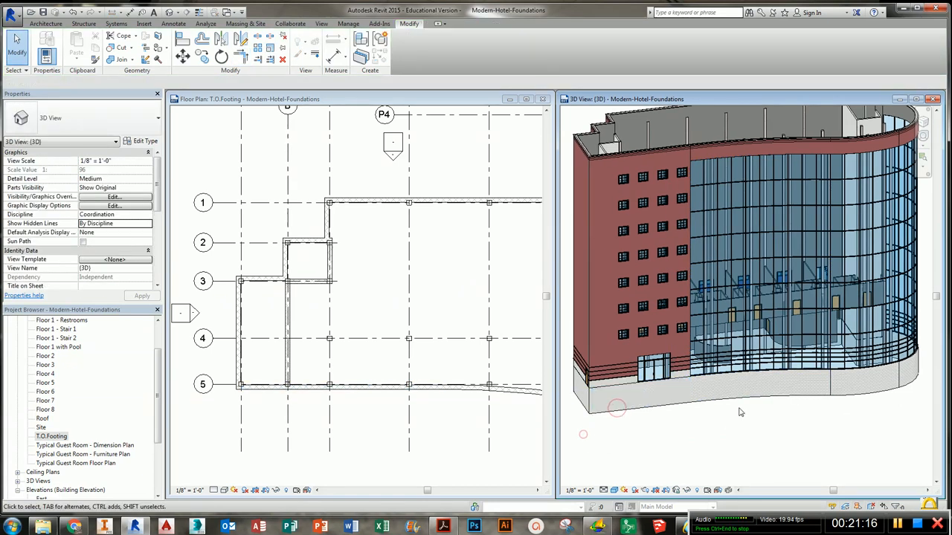
click(746, 398)
click(852, 426)
click(856, 395)
click(912, 392)
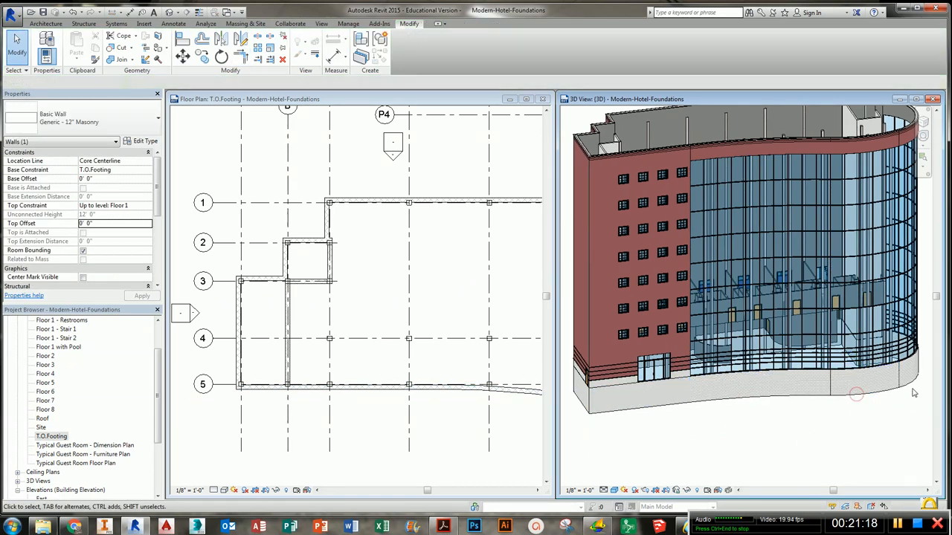
click(904, 385)
click(362, 409)
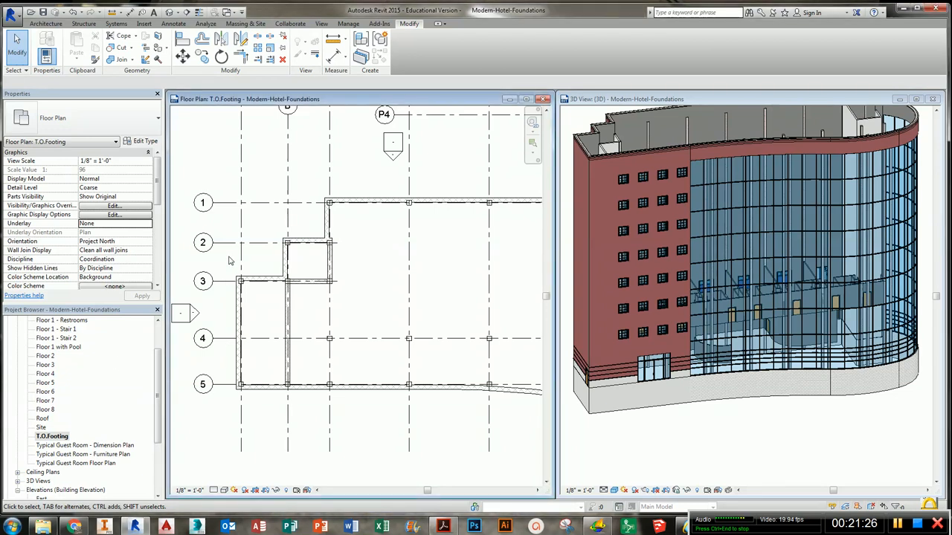
- Start the Wall tool with the Generic - 24" Concrete type, Core Centerline location line and a -1' 6" base offset
click(48, 24)
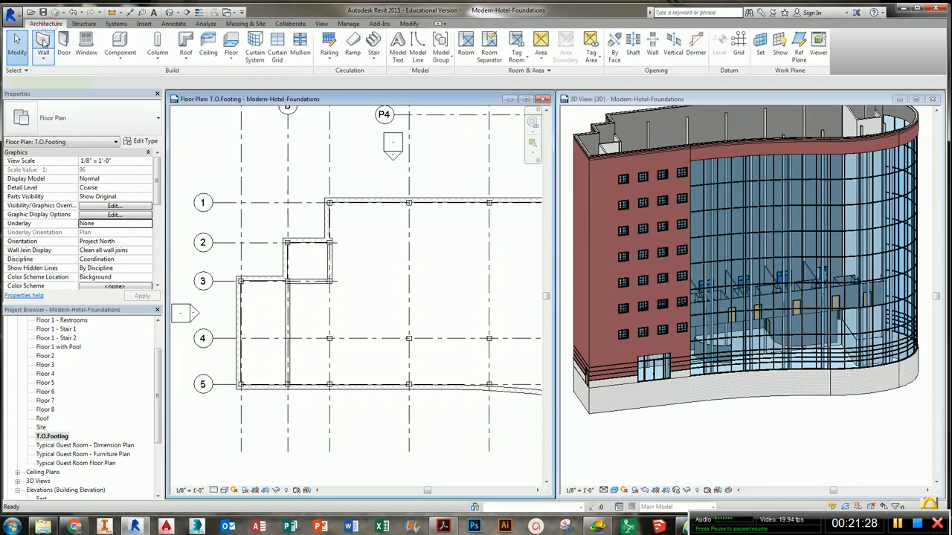
click(46, 42)
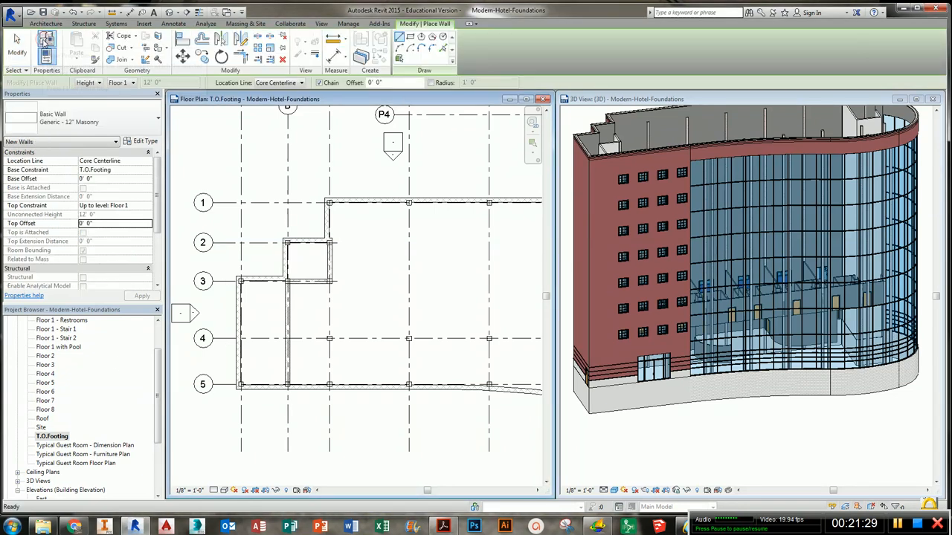
click(97, 119)
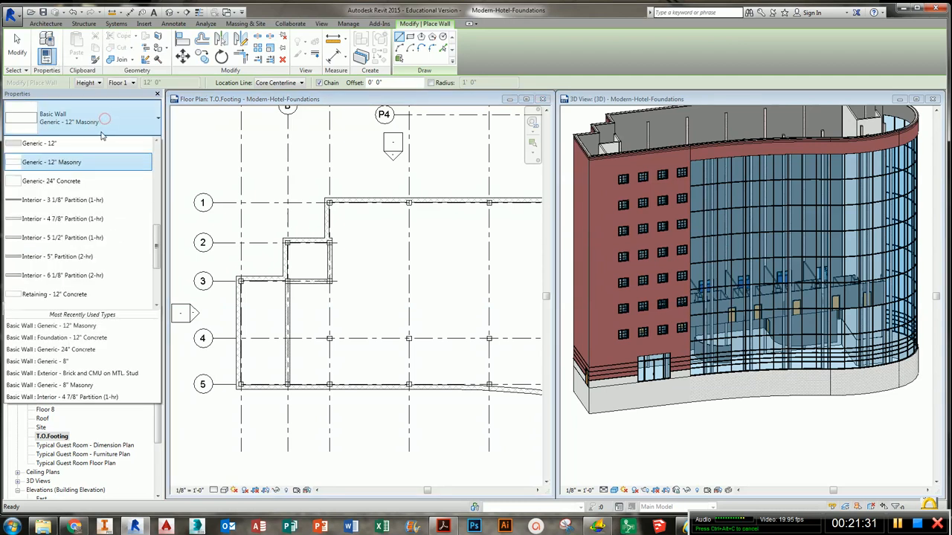
click(84, 183)
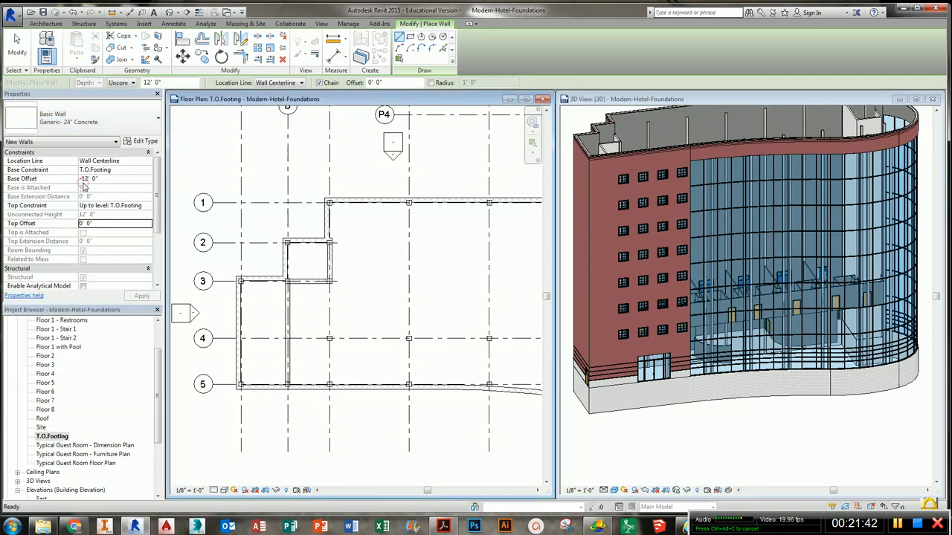
click(148, 161)
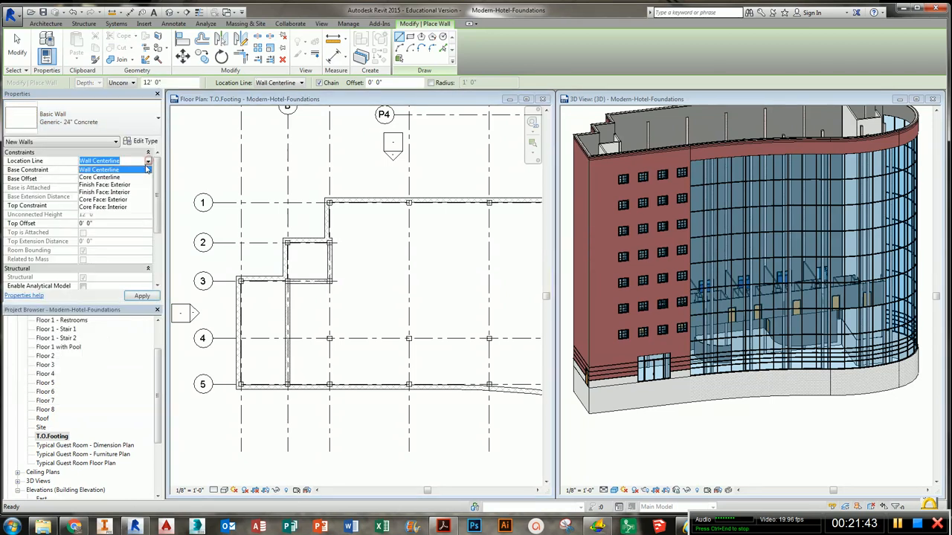
click(101, 177)
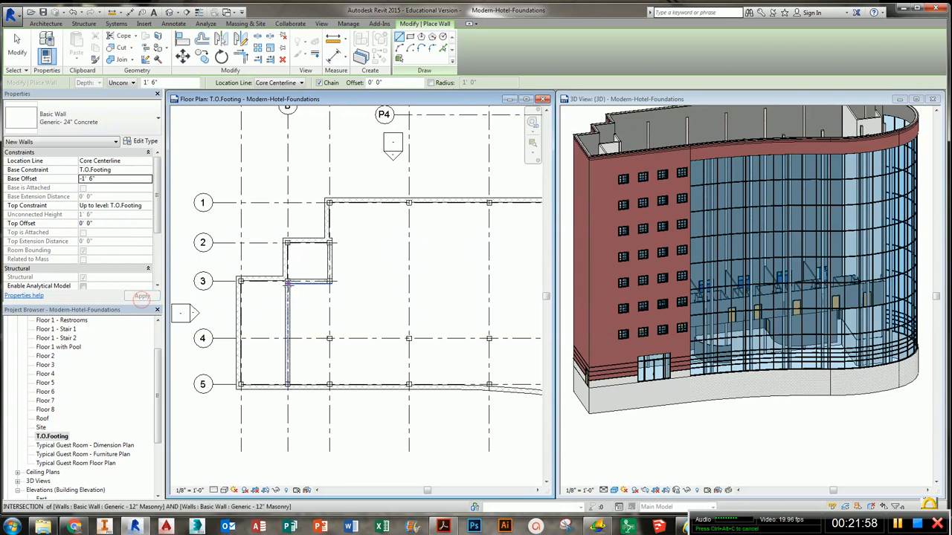
- Switch to picking walls and place a concrete footing under the top exterior foundation wall along grid line 1
middle_drag(348, 272, 363, 287)
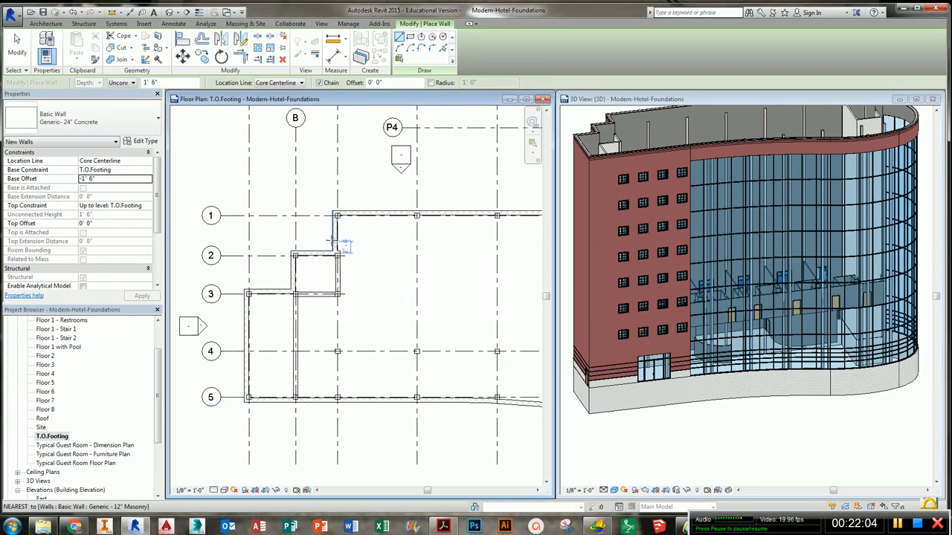
middle_drag(405, 266, 402, 276)
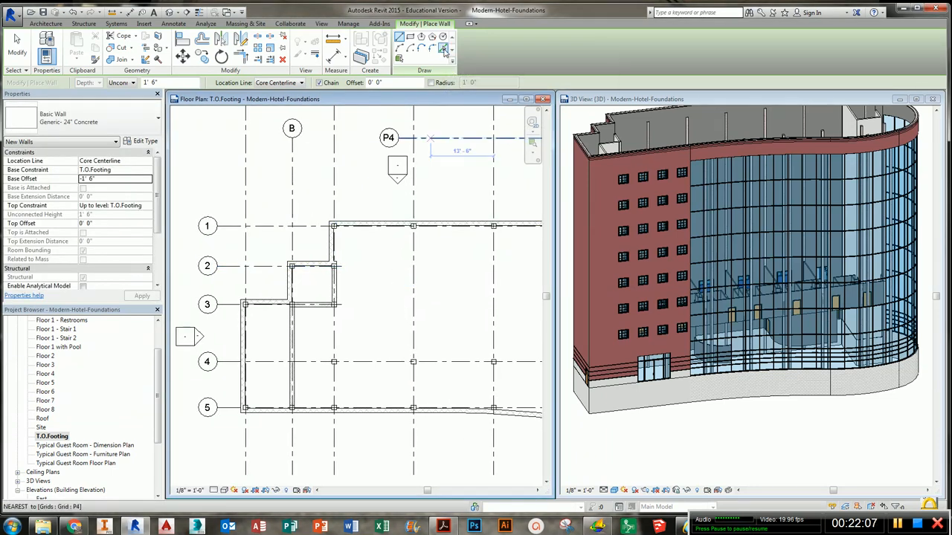
click(444, 49)
scroll(398, 227, up, 3)
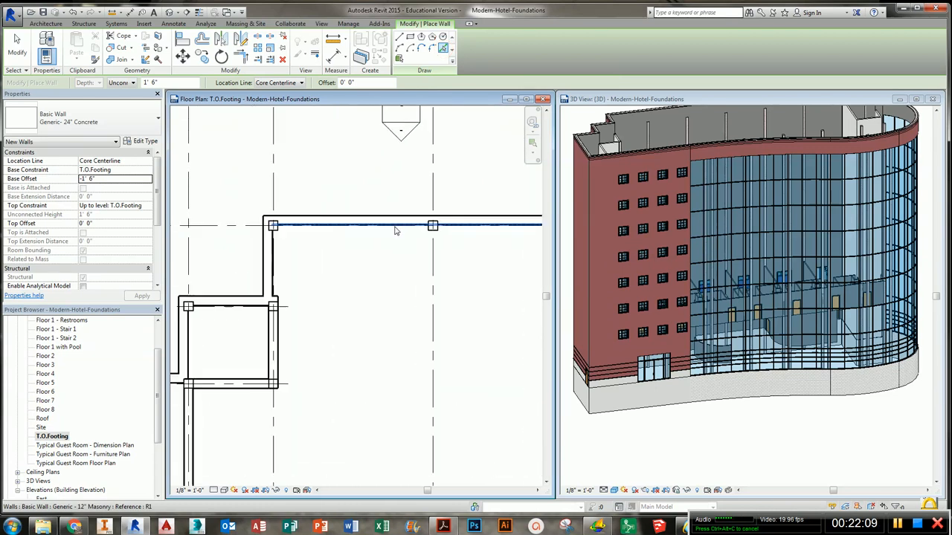
scroll(395, 226, up, 3)
click(390, 224)
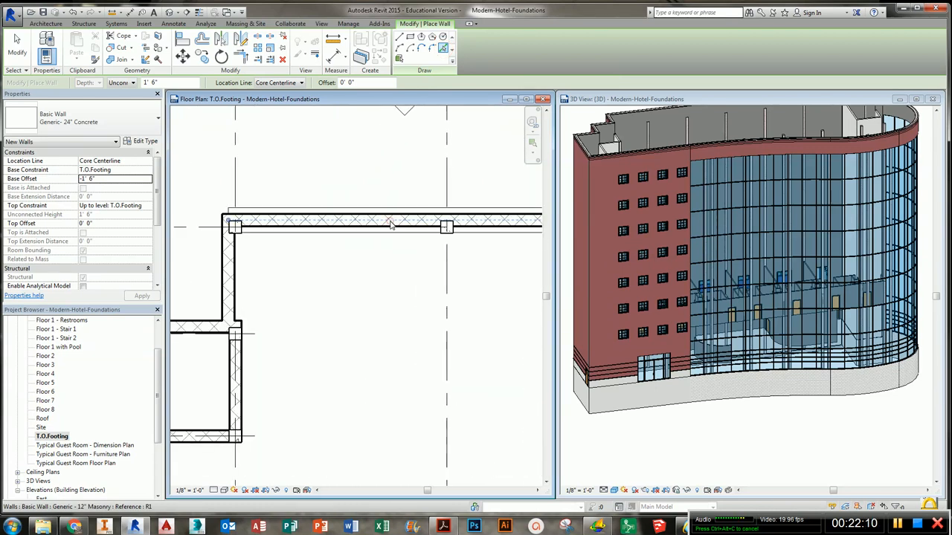
middle_drag(288, 277, 321, 278)
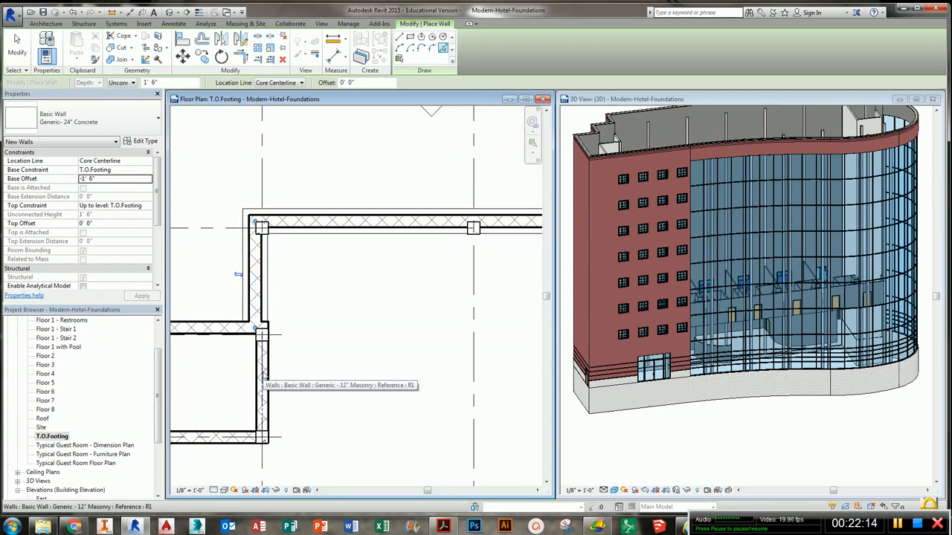
middle_drag(249, 400, 410, 360)
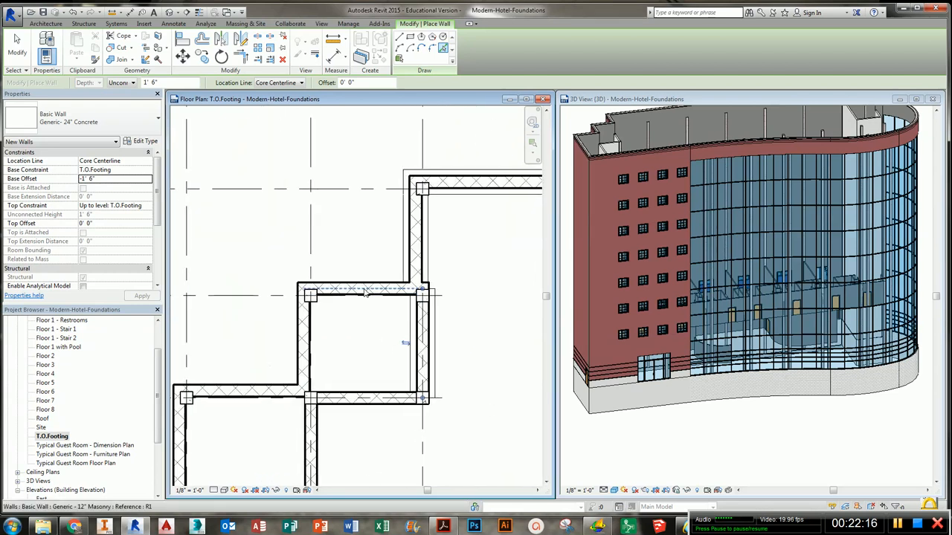
- Pick the small bay's walls, the wall along grid line 3 and the west walls to add footings beneath them
click(365, 293)
click(304, 339)
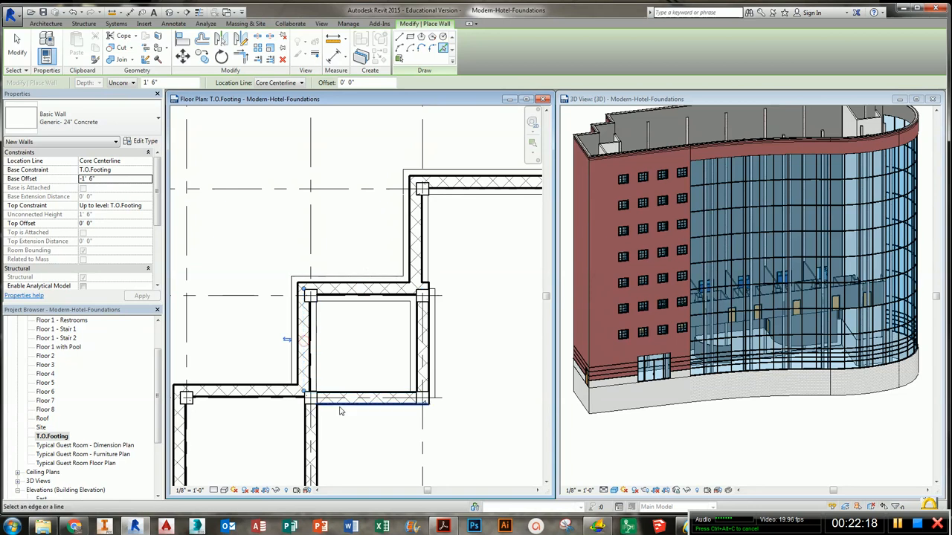
click(342, 403)
middle_drag(341, 403, 435, 268)
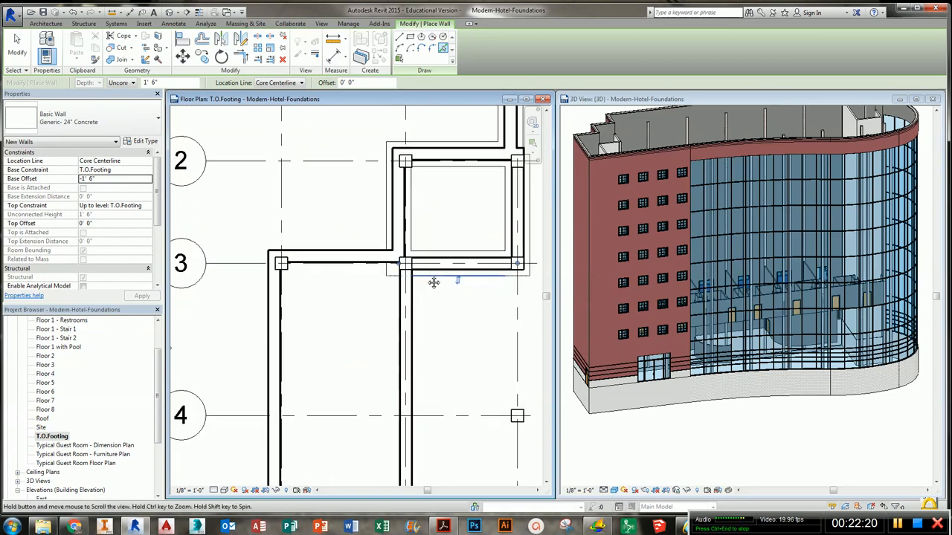
click(354, 258)
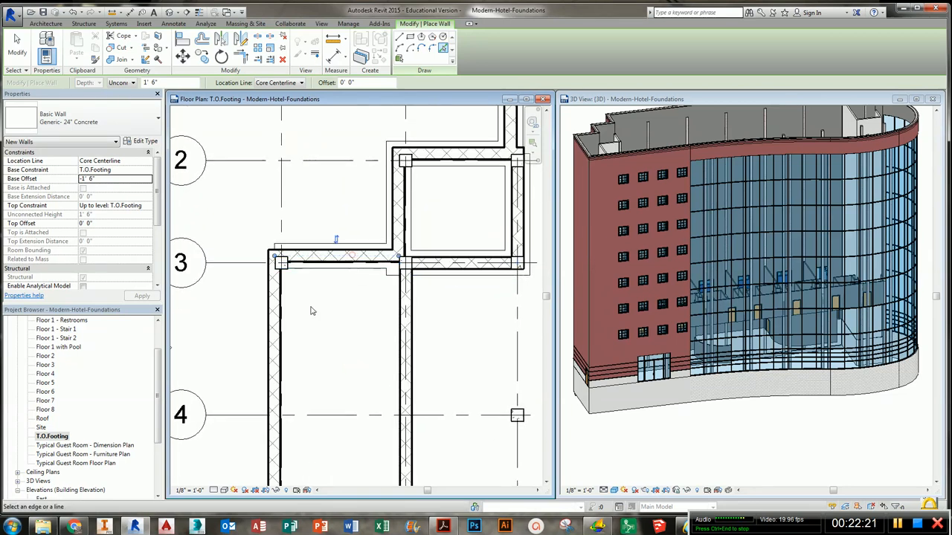
click(274, 321)
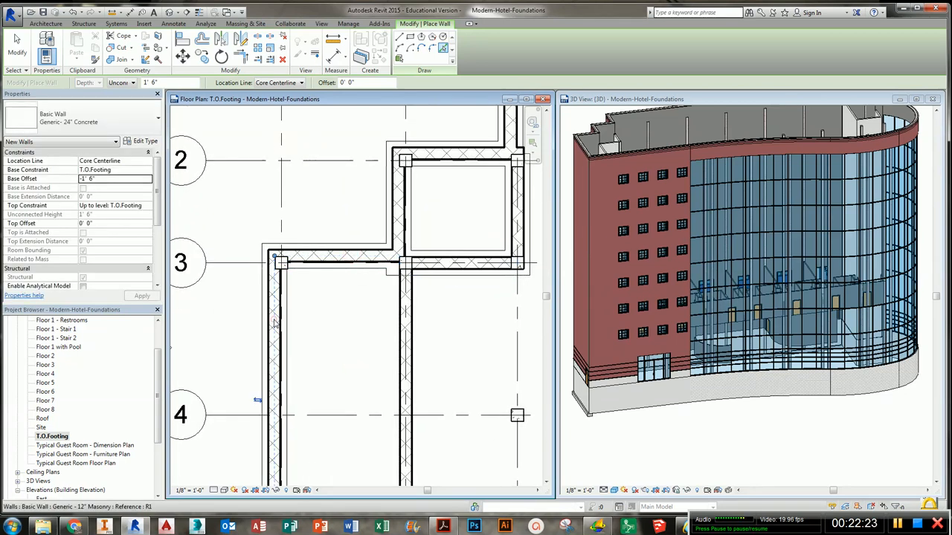
click(406, 335)
- Pick the south foundation wall along grid line 5 to add a footing under it
scroll(384, 395, down, 2)
middle_drag(386, 417, 389, 319)
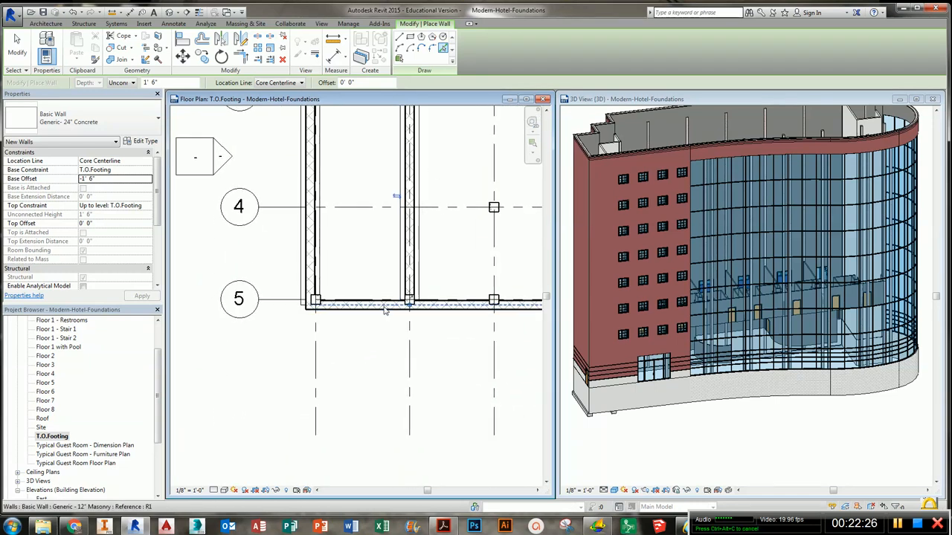
click(384, 309)
middle_drag(456, 329, 283, 330)
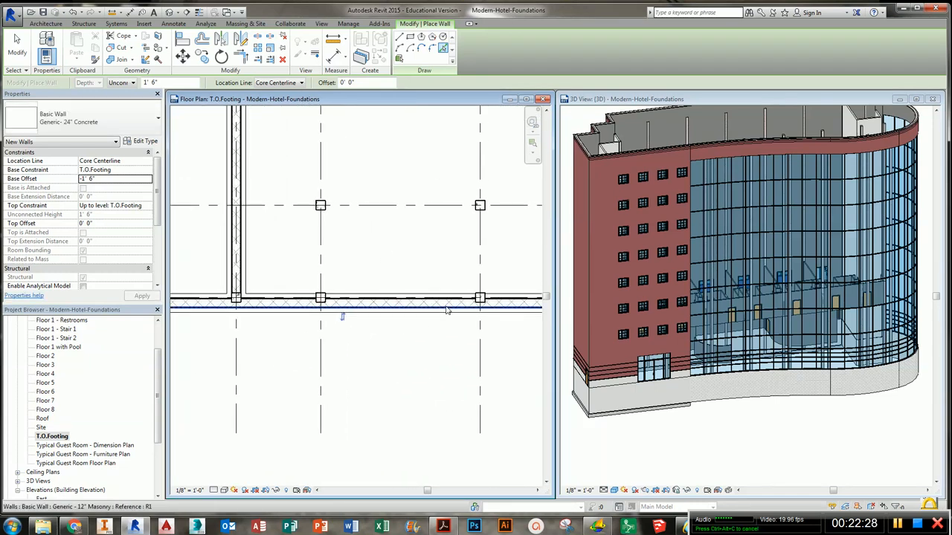
middle_drag(473, 330, 263, 330)
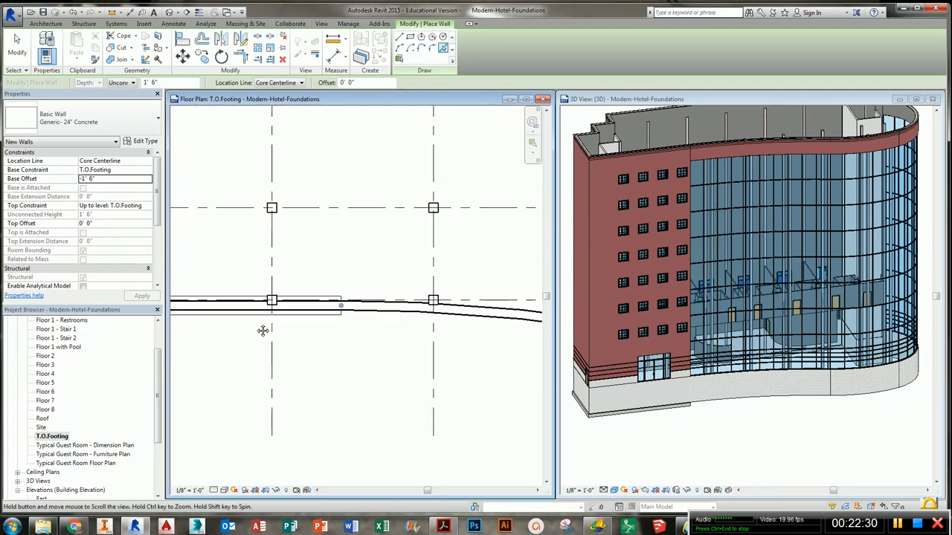
click(418, 307)
- Add footings along the curved front foundation wall and around the eastern rectangular bay's walls
scroll(402, 319, down, 2)
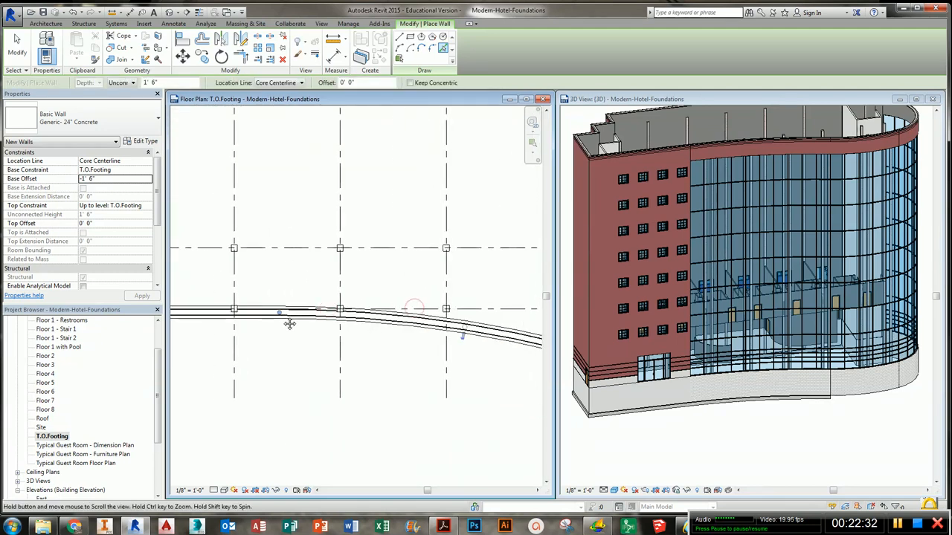
middle_drag(403, 318, 273, 342)
scroll(357, 332, up, 3)
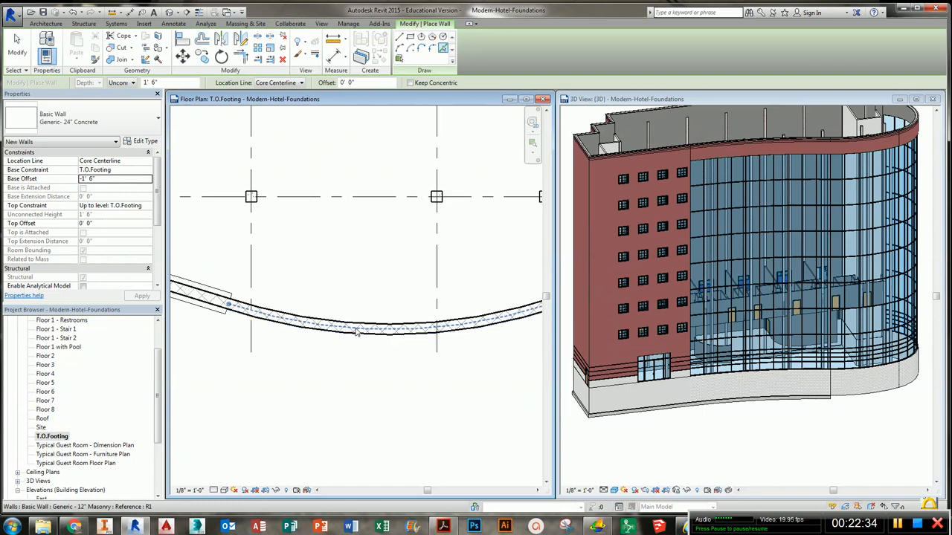
click(357, 331)
scroll(383, 321, down, 2)
middle_drag(457, 300, 287, 384)
scroll(345, 373, up, 3)
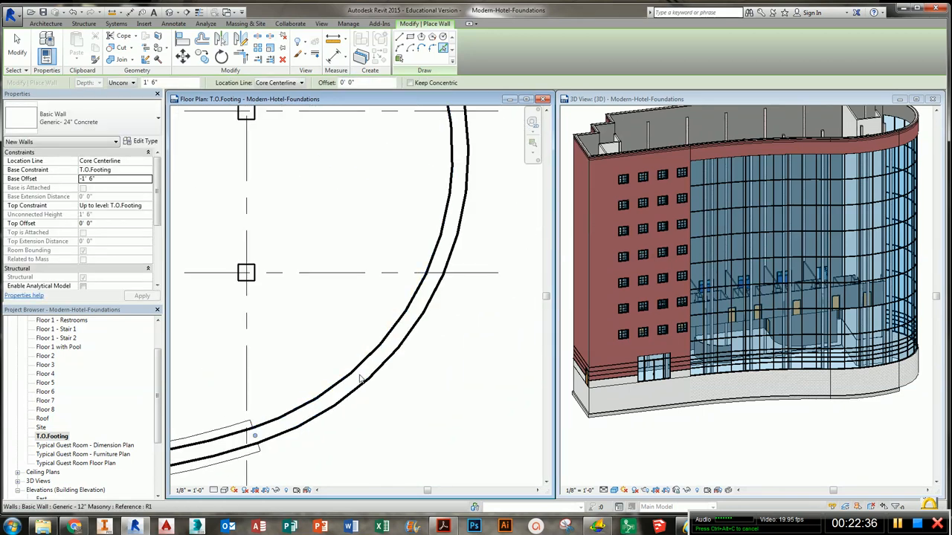
click(363, 379)
scroll(365, 272, down, 2)
middle_drag(365, 272, 493, 340)
scroll(365, 264, up, 2)
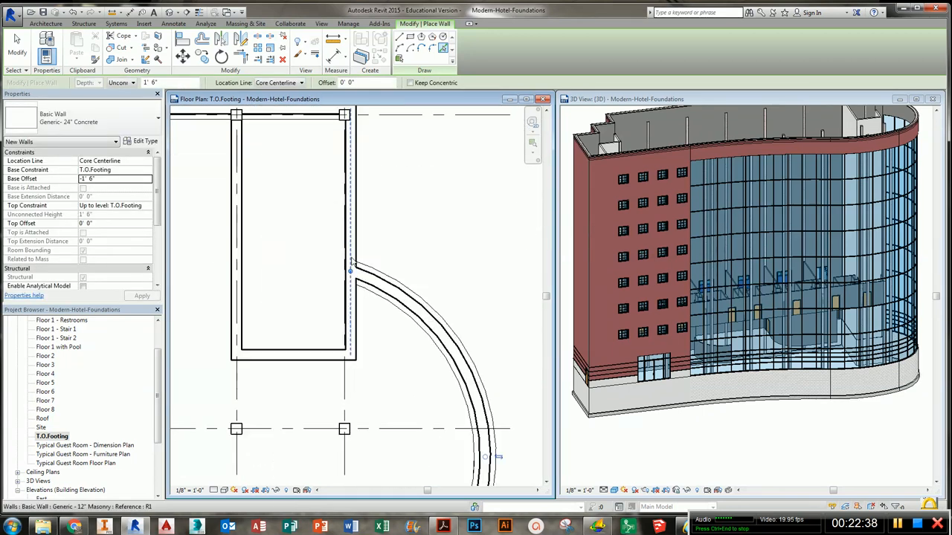
click(352, 250)
click(298, 352)
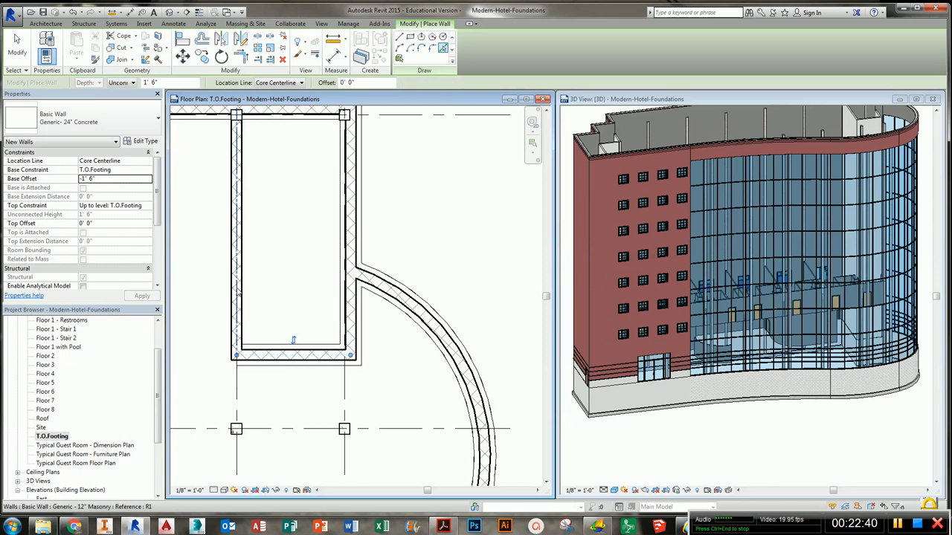
click(235, 223)
- Pick the remaining curved foundation wall in the 3D view for a footing, then exit the wall tool
scroll(286, 210, down, 2)
scroll(265, 307, down, 2)
middle_drag(266, 307, 436, 282)
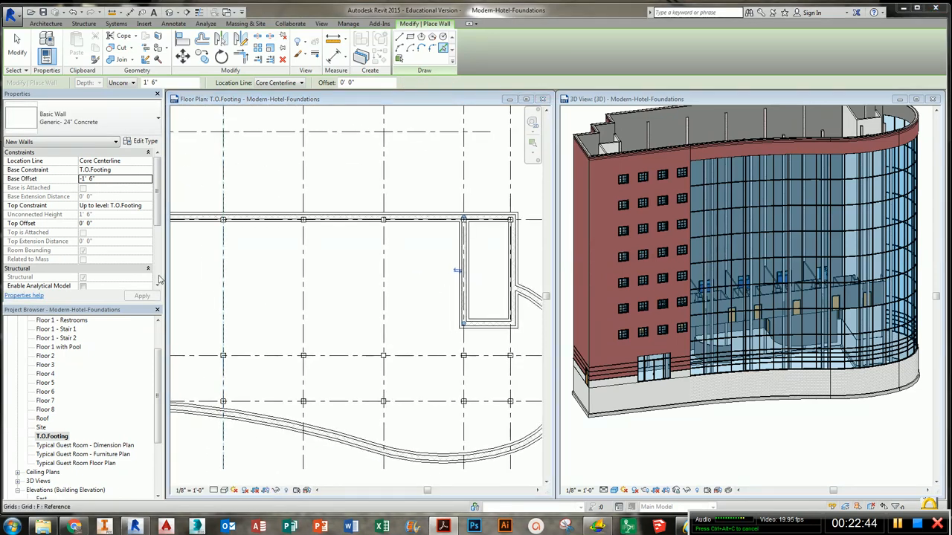
scroll(346, 336, down, 3)
middle_drag(346, 335, 476, 446)
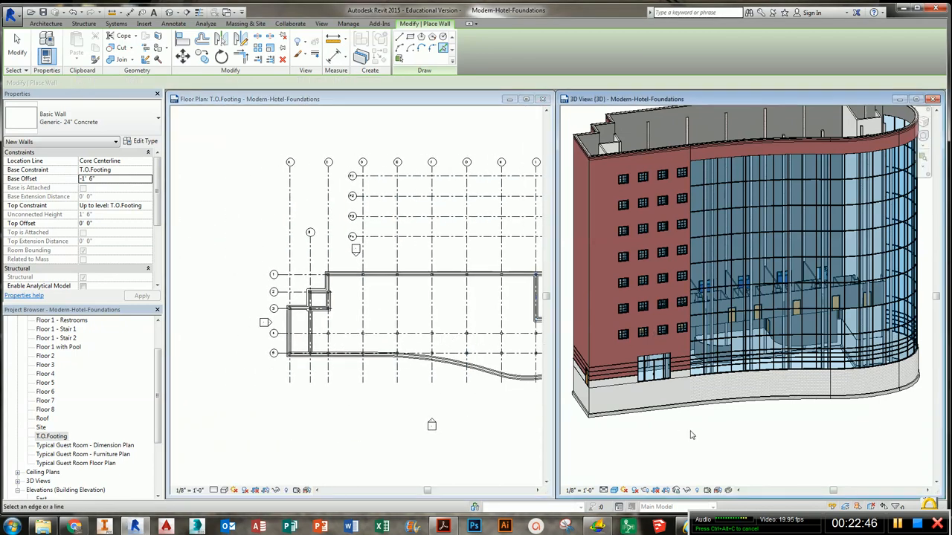
mouse_move(691, 435)
shift+middle_down()
mouse_move(896, 392)
mouse_move(688, 430)
shift+middle_up()
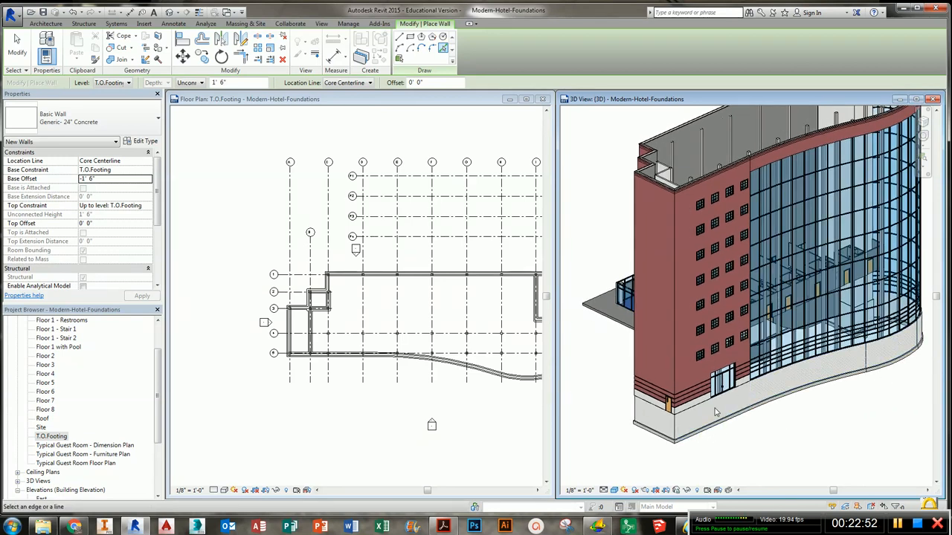
click(675, 437)
scroll(692, 421, up, 3)
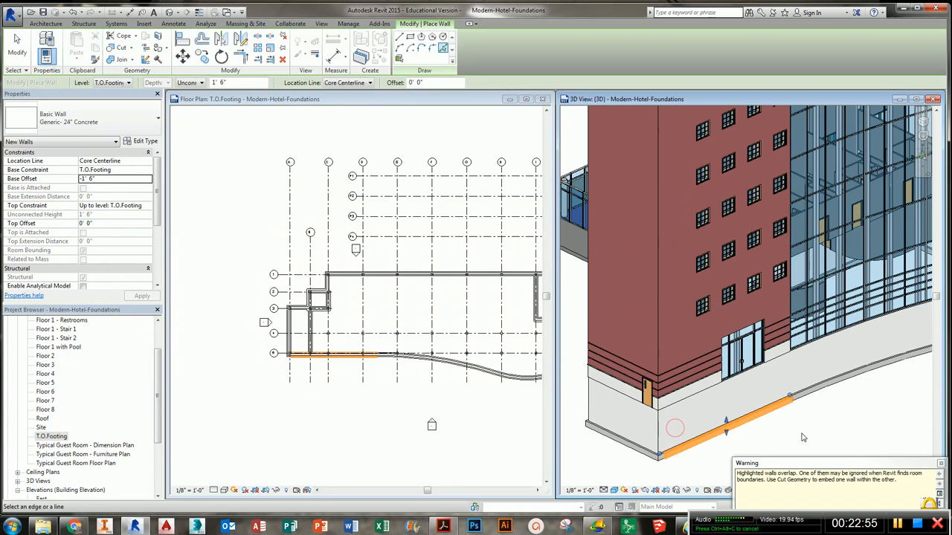
click(797, 389)
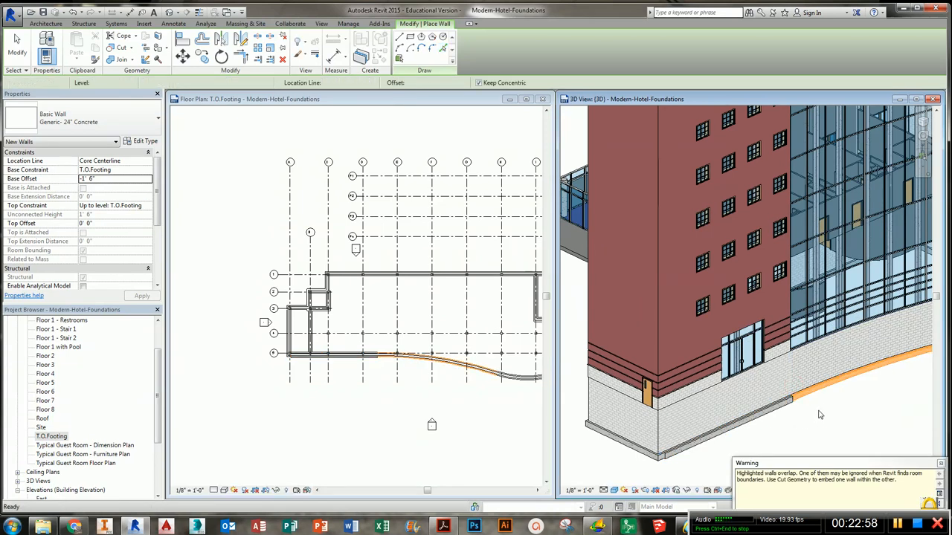
scroll(819, 414, down, 3)
click(809, 413)
key(Escape)
key(Escape)
- Select and inspect the curved foundation wall and its footing in the 3D view
click(766, 403)
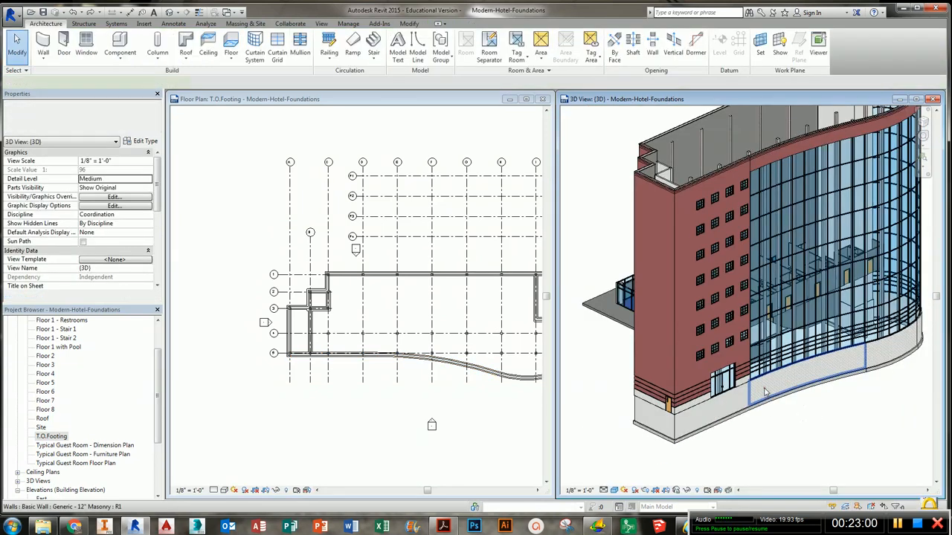
shift+middle_drag(773, 313, 803, 416)
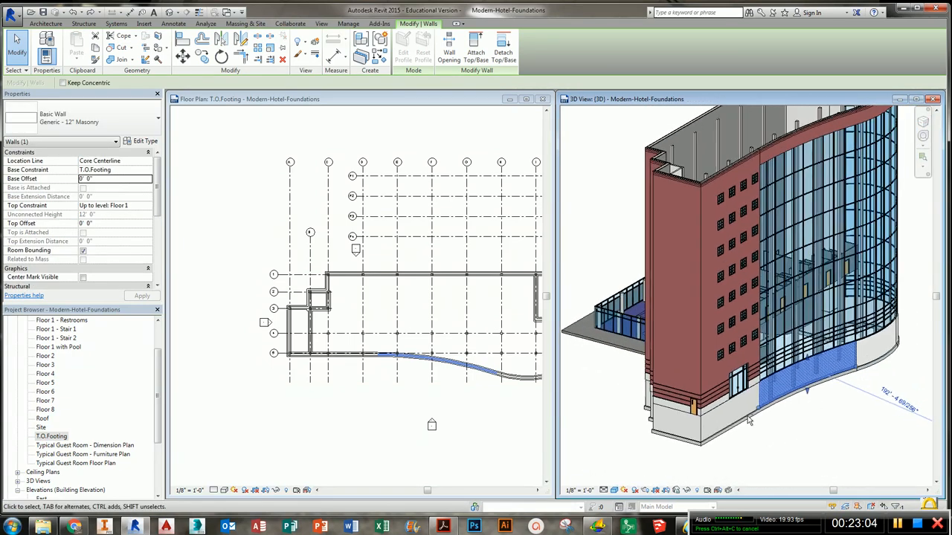
click(733, 448)
middle_drag(699, 436, 727, 443)
click(390, 215)
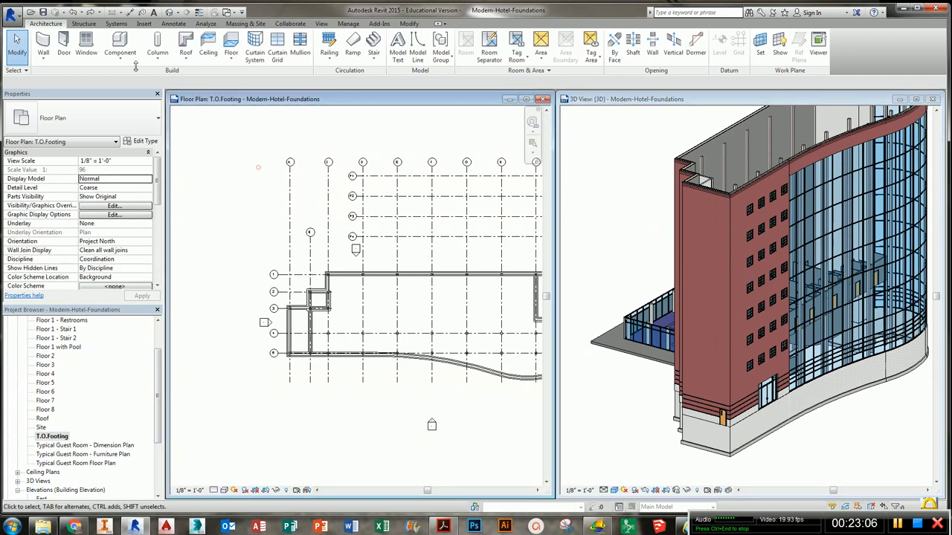
- Save the project as Modern-Hotel-Foundations in the My Documents folder
click(12, 13)
mouse_move(63, 131)
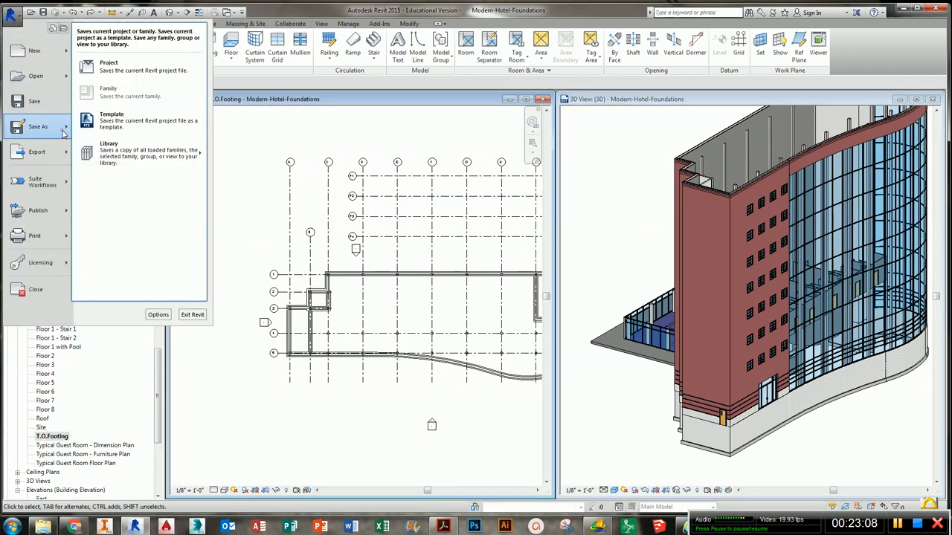
click(104, 67)
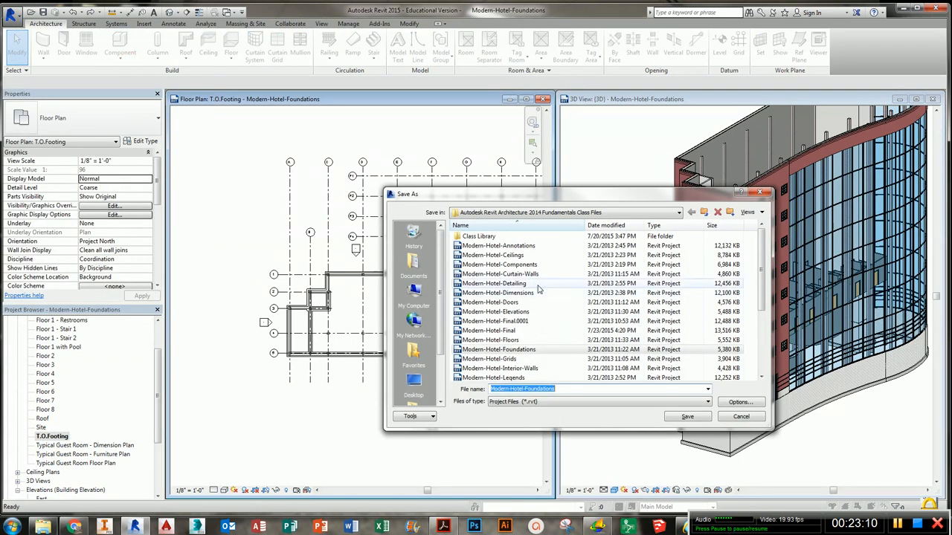
click(414, 264)
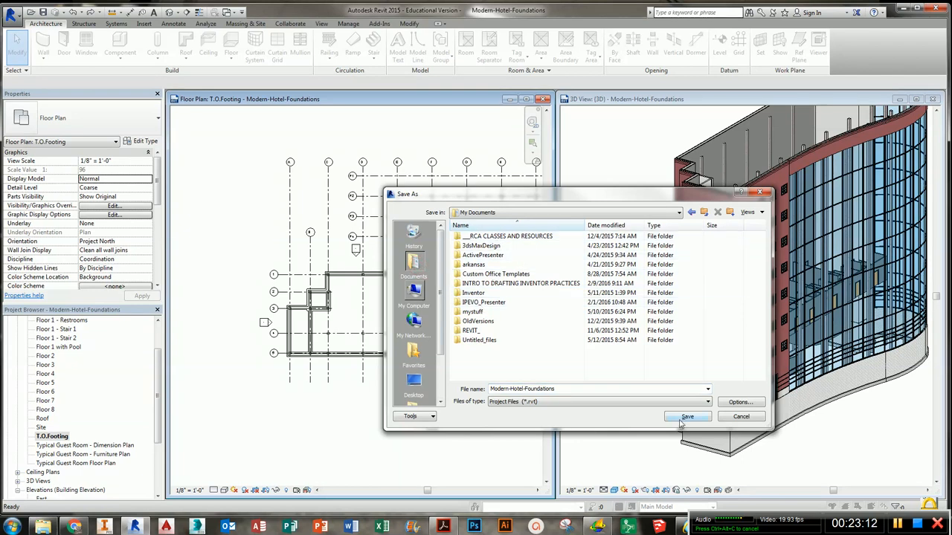
click(742, 418)
- Close the floor plan and 3D views without saving further changes
click(543, 99)
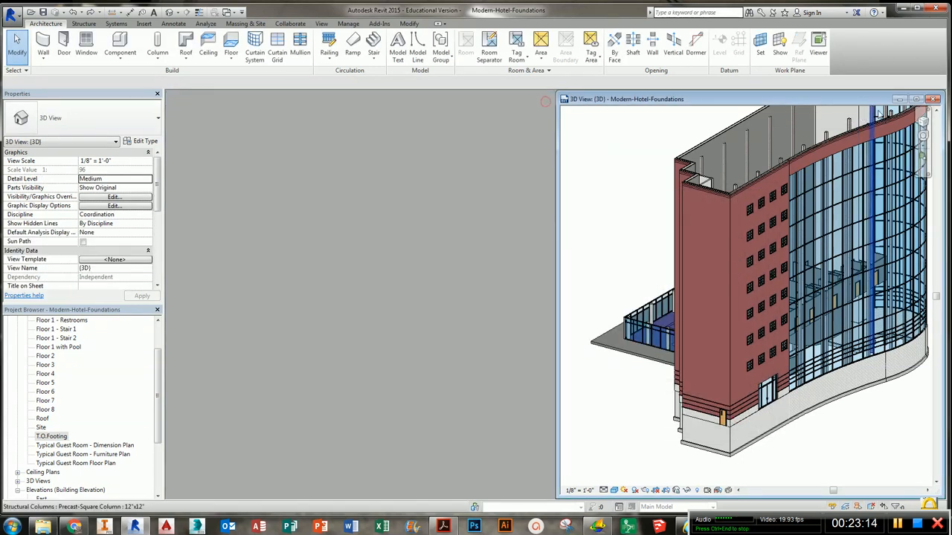
click(936, 99)
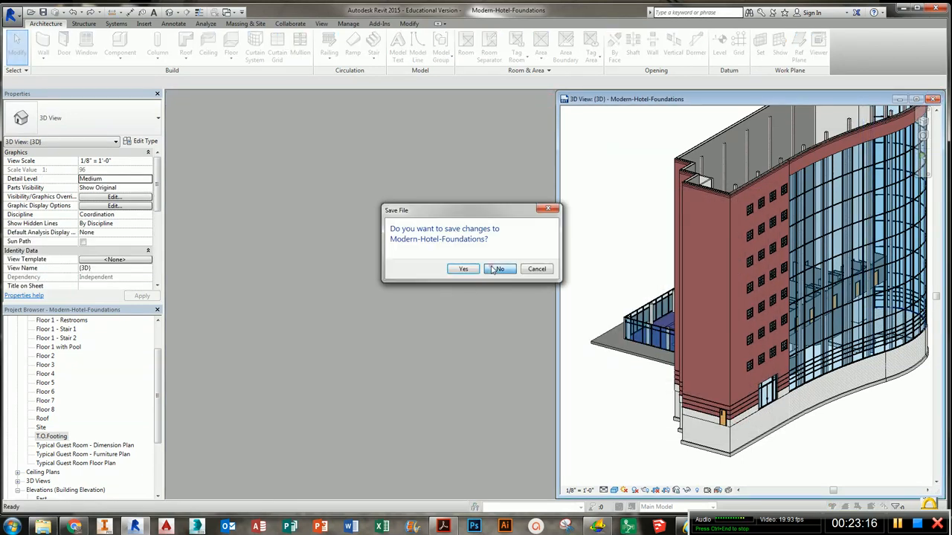
click(496, 269)
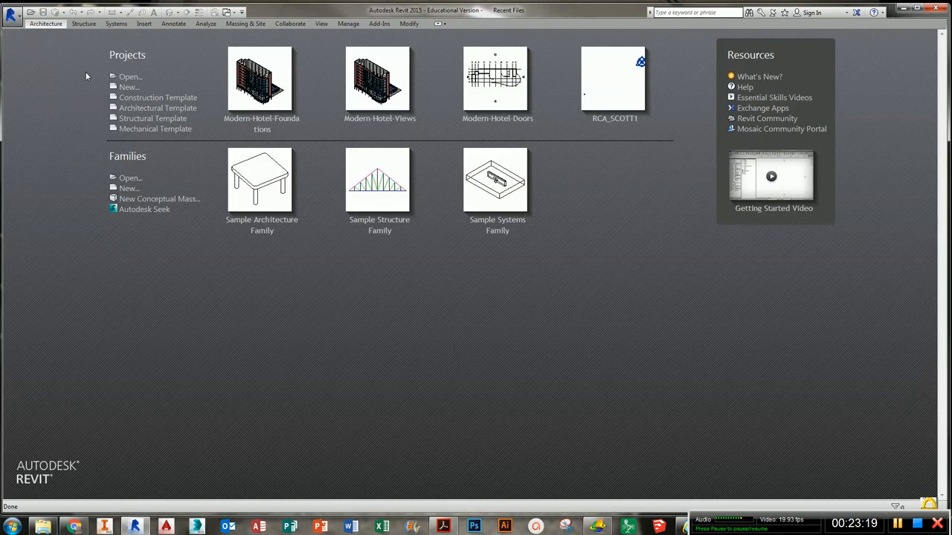
- Start opening a project and read the Practice 7c instructions on creating elevations and sections in the PDF guide
click(128, 77)
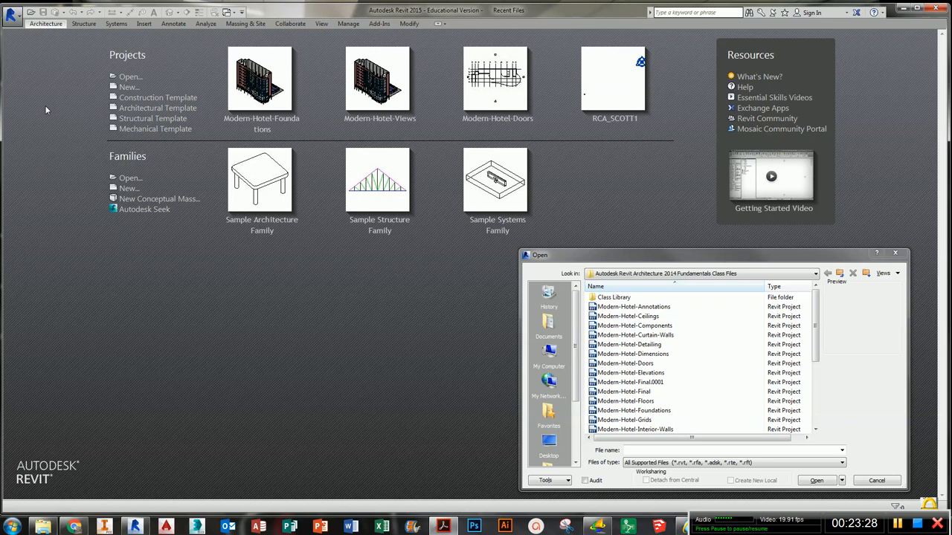
drag(2, 59, 257, 150)
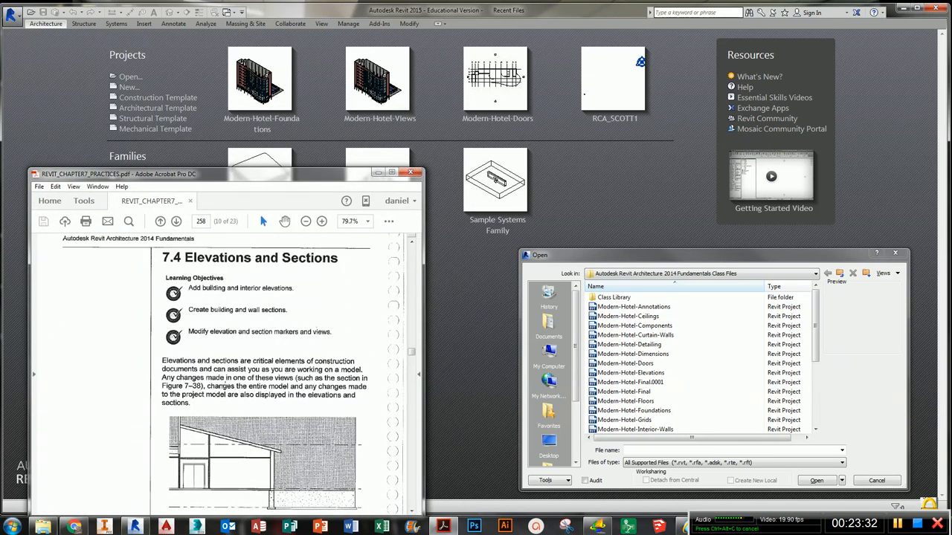
scroll(224, 385, down, 10)
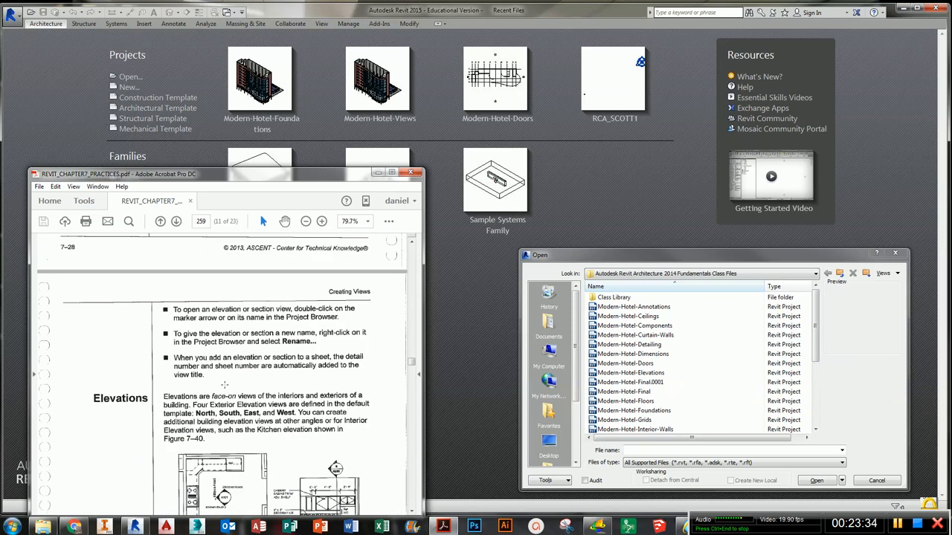
scroll(224, 385, down, 5)
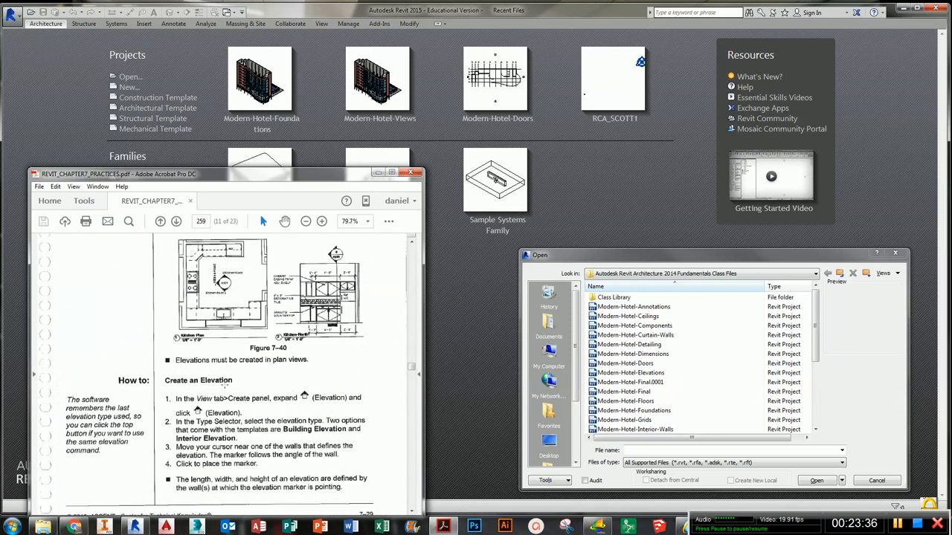
scroll(224, 386, up, 12)
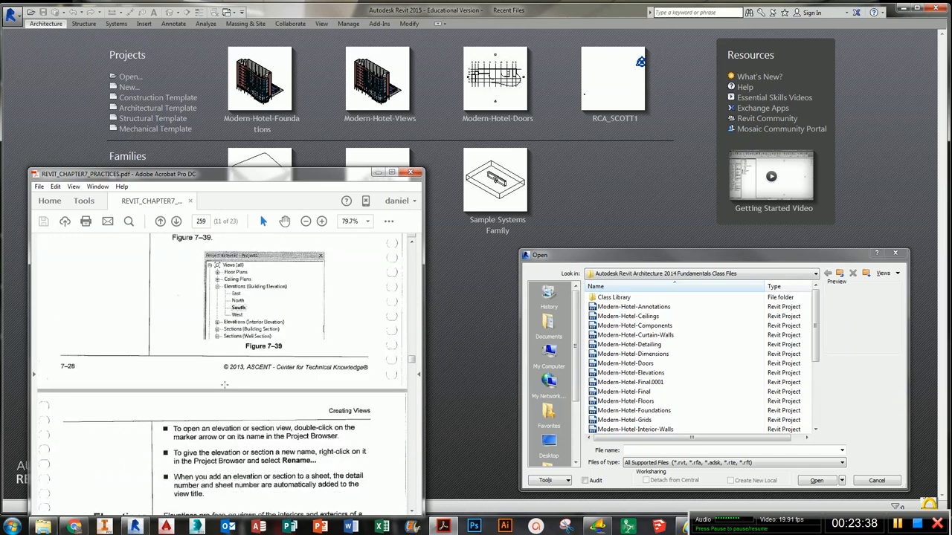
scroll(224, 386, down, 20)
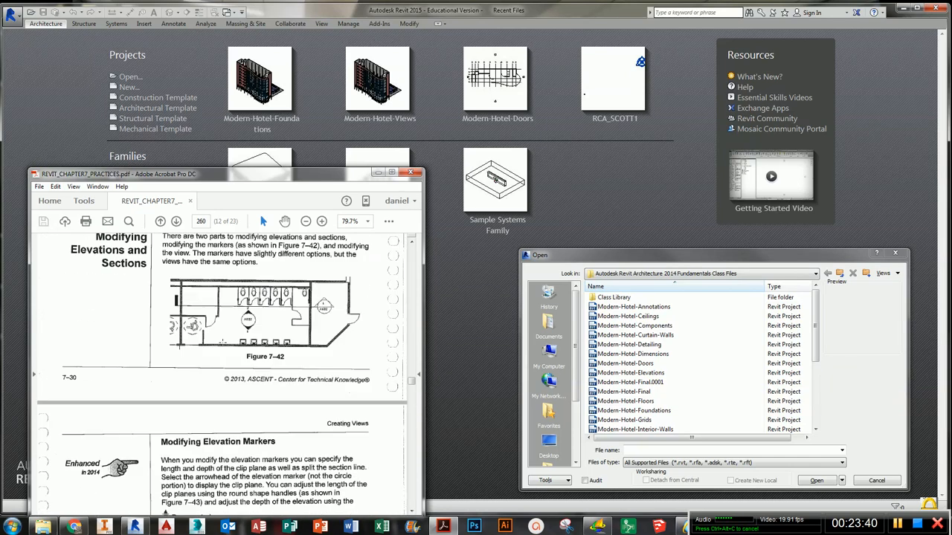
scroll(224, 392, down, 20)
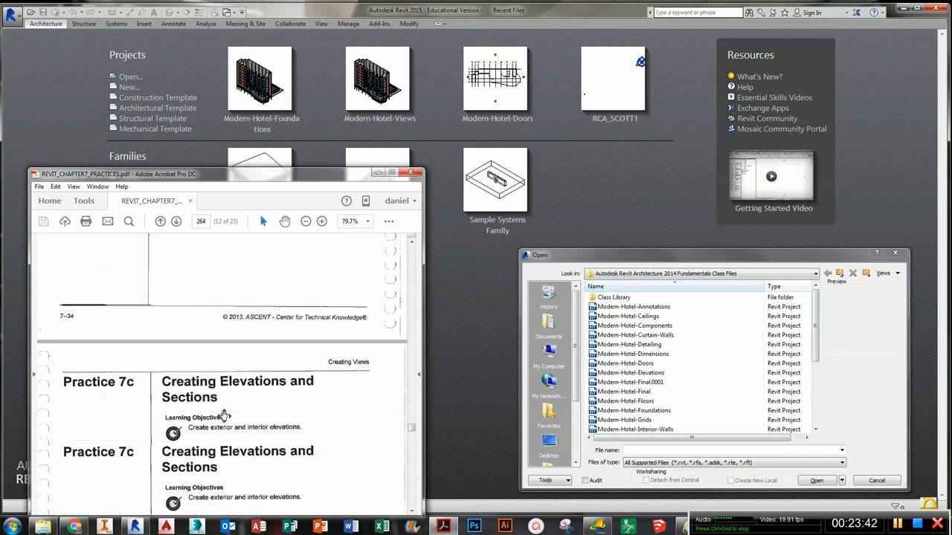
scroll(219, 411, up, 6)
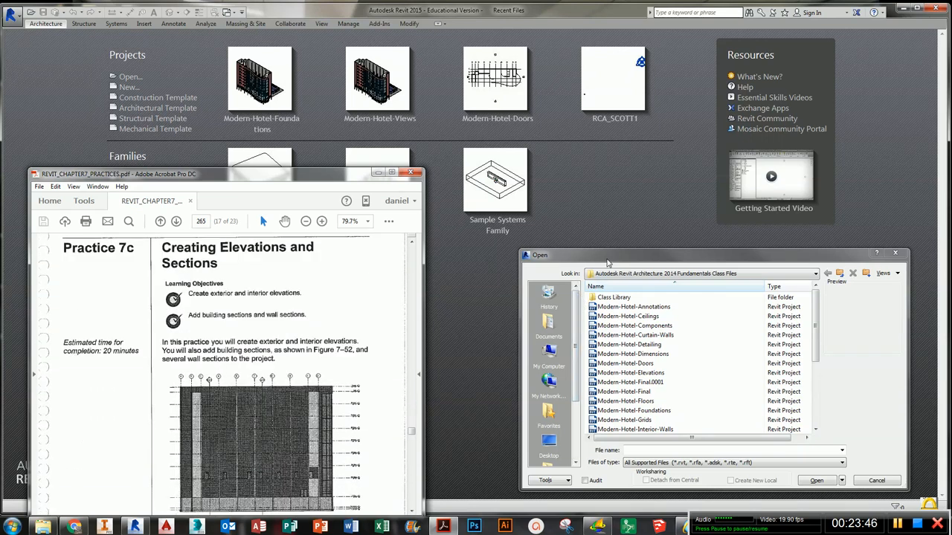
click(607, 262)
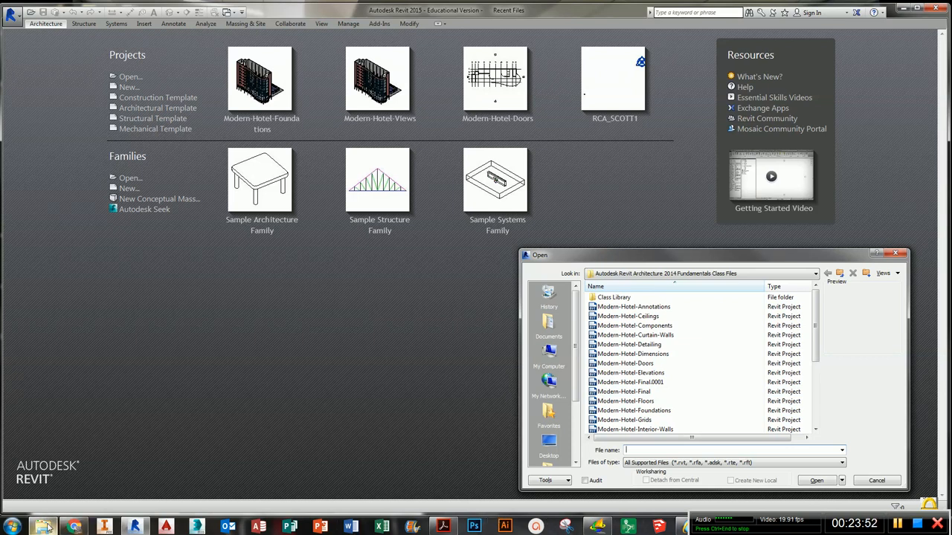
mouse_move(47, 528)
click(275, 472)
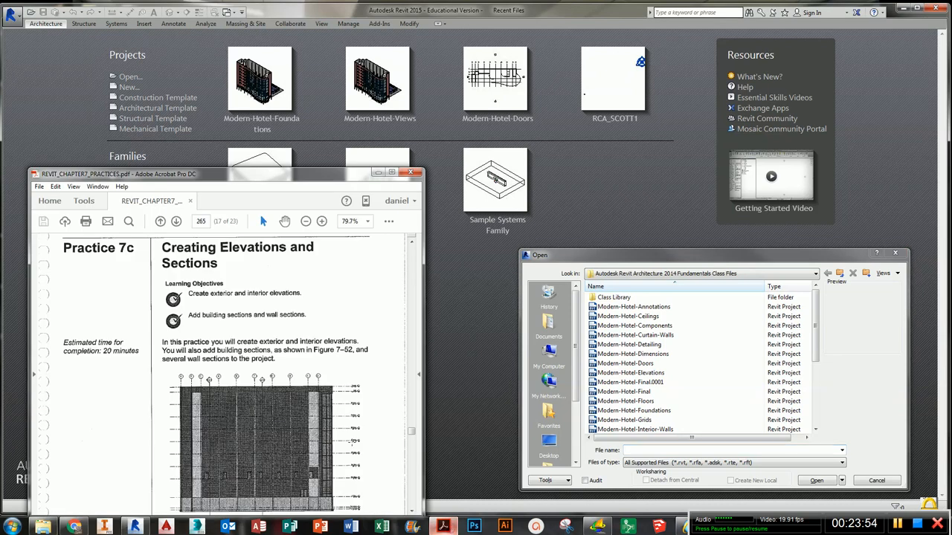
scroll(223, 372, down, 8)
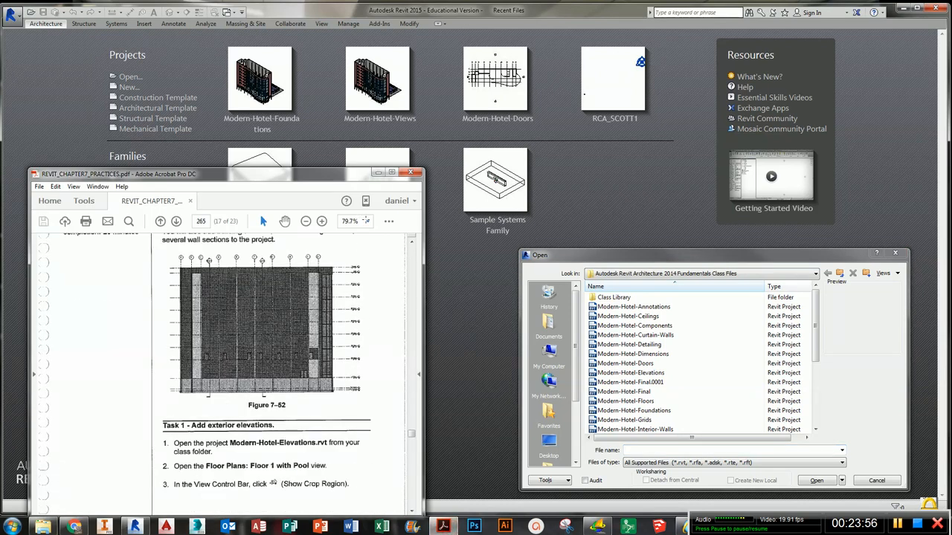
click(378, 173)
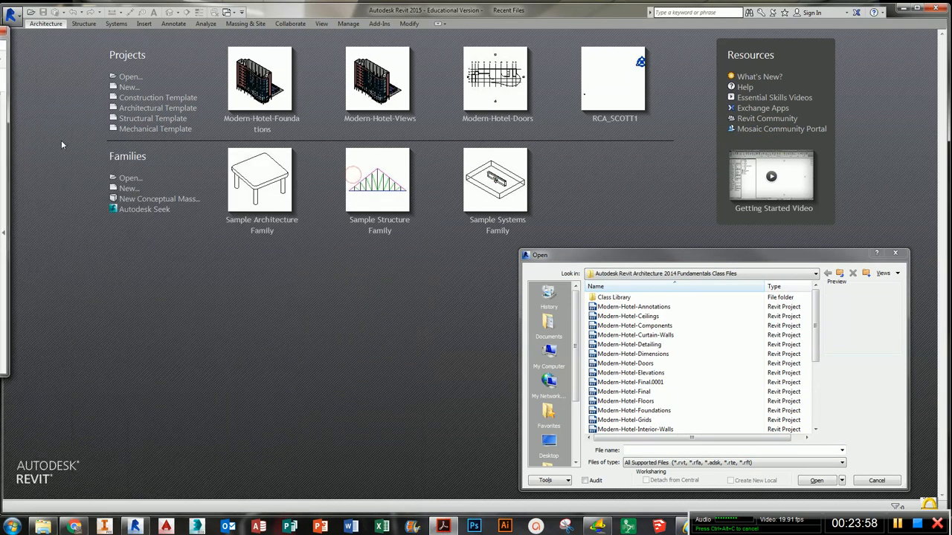
- Open the Modern-Hotel-Elevations project from the class files folder
click(662, 391)
click(658, 373)
click(816, 481)
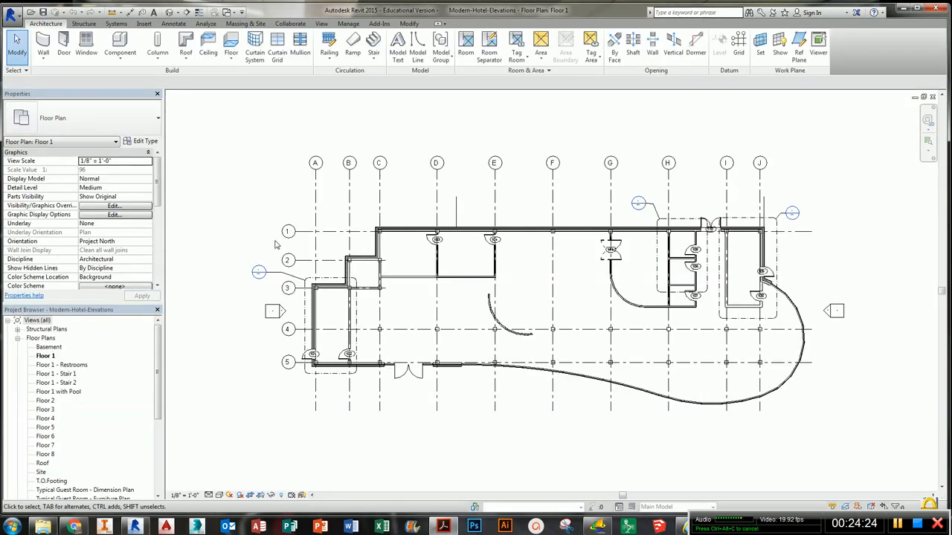
- Open the Floor 1 with Pool plan view and turn on its crop region display
click(61, 366)
click(61, 392)
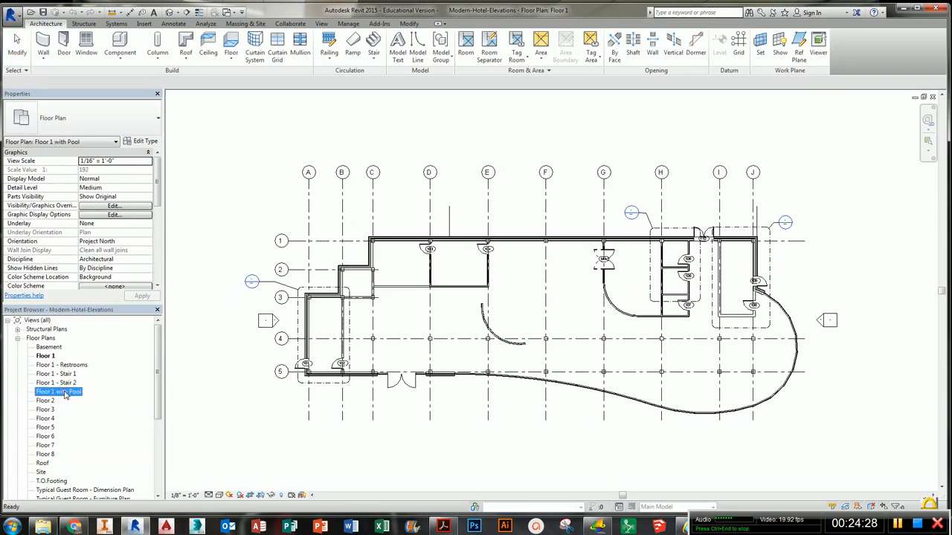
double_click(64, 395)
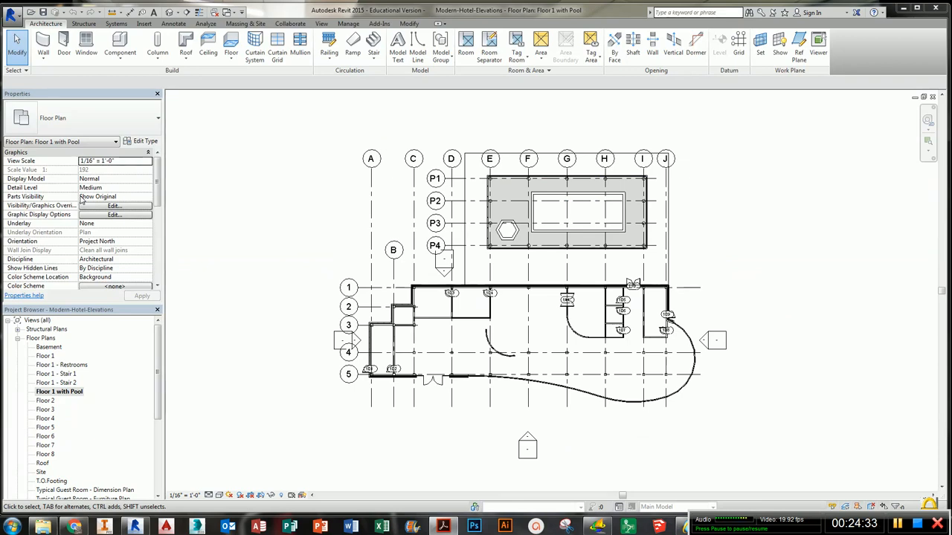
scroll(386, 398, up, 1)
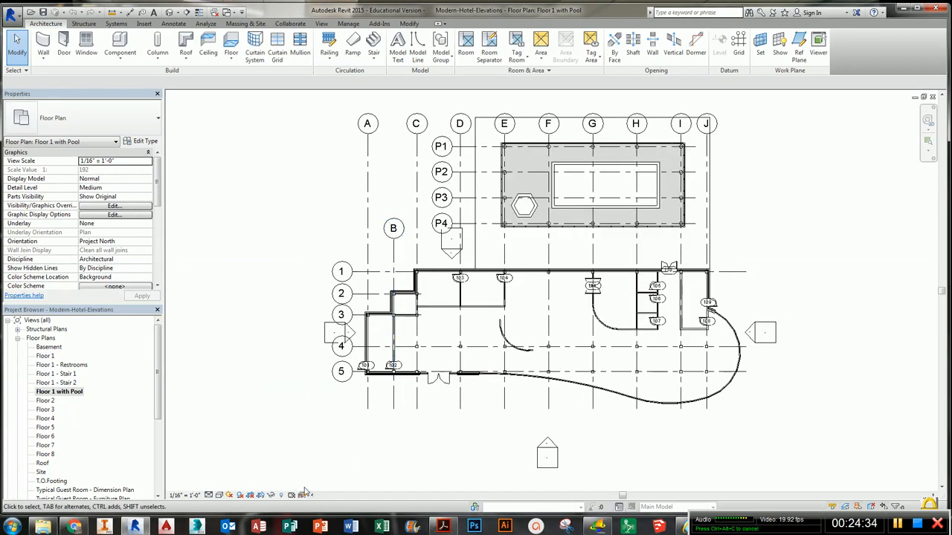
click(260, 496)
scroll(452, 400, down, 2)
scroll(451, 399, down, 1)
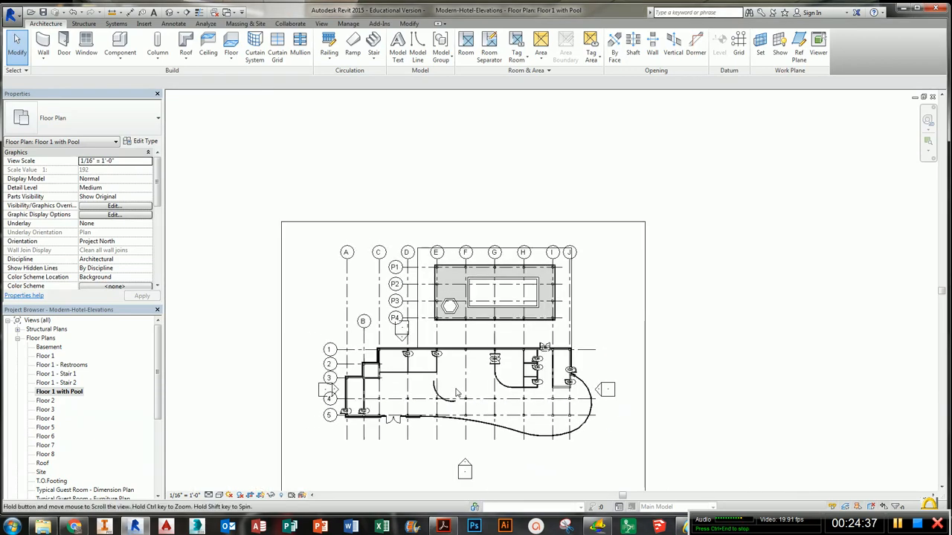
middle_drag(451, 400, 466, 337)
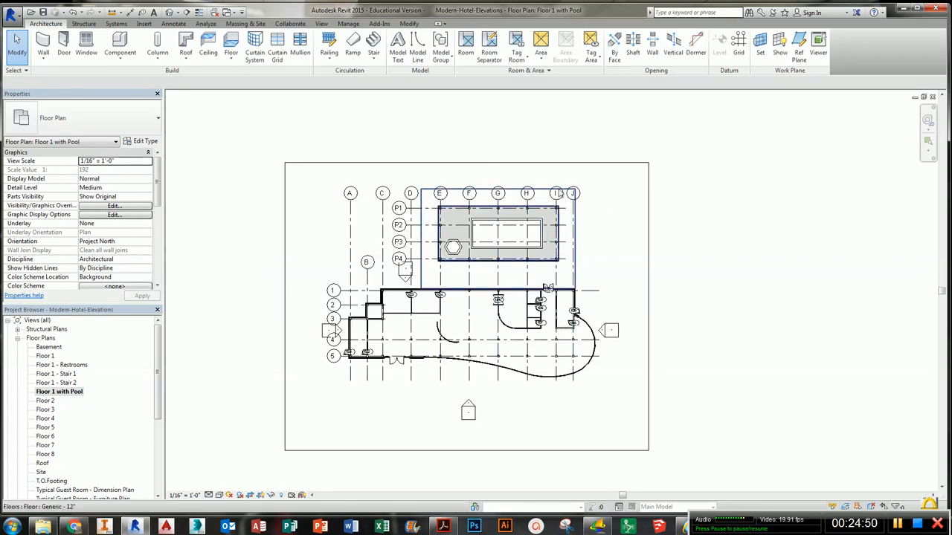
scroll(496, 189, up, 4)
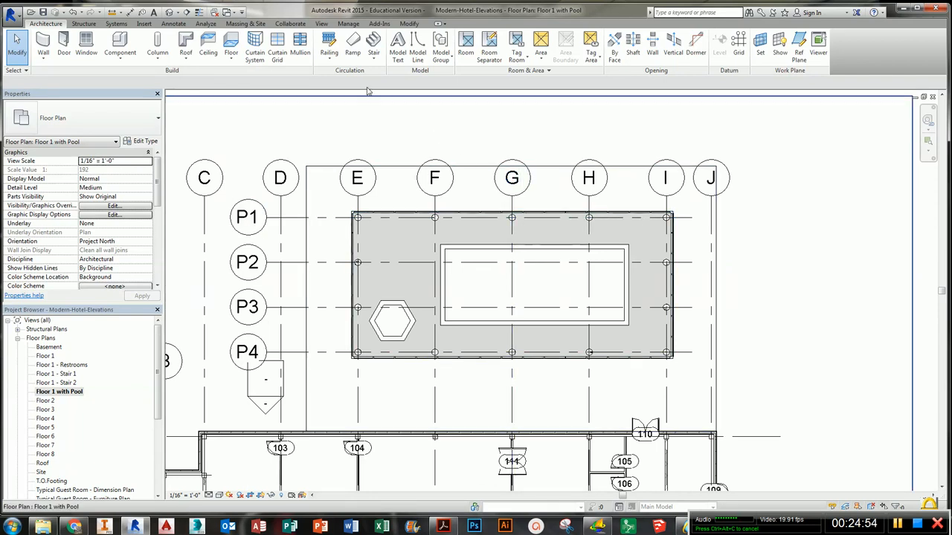
- Place a Building Elevation marker north of the pool deck near grid line G, looking south at the building
click(322, 24)
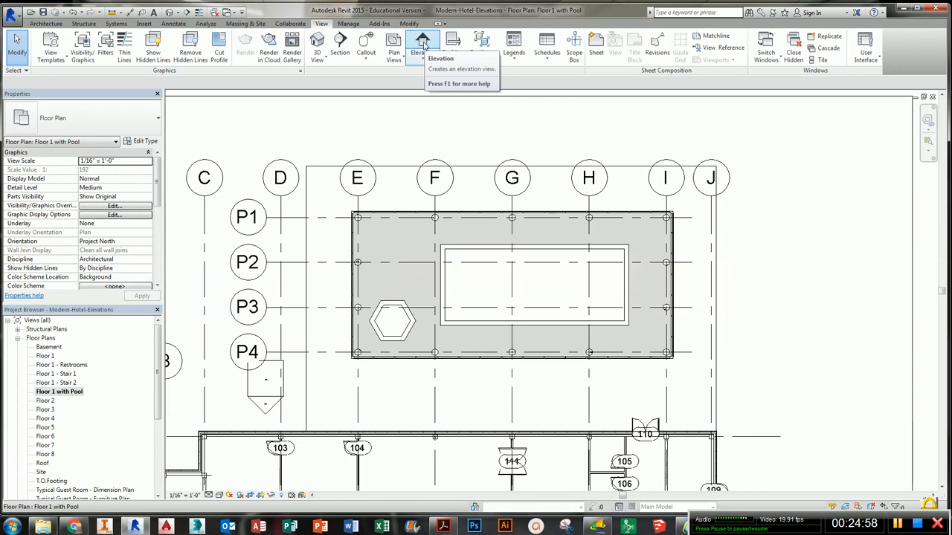
click(423, 43)
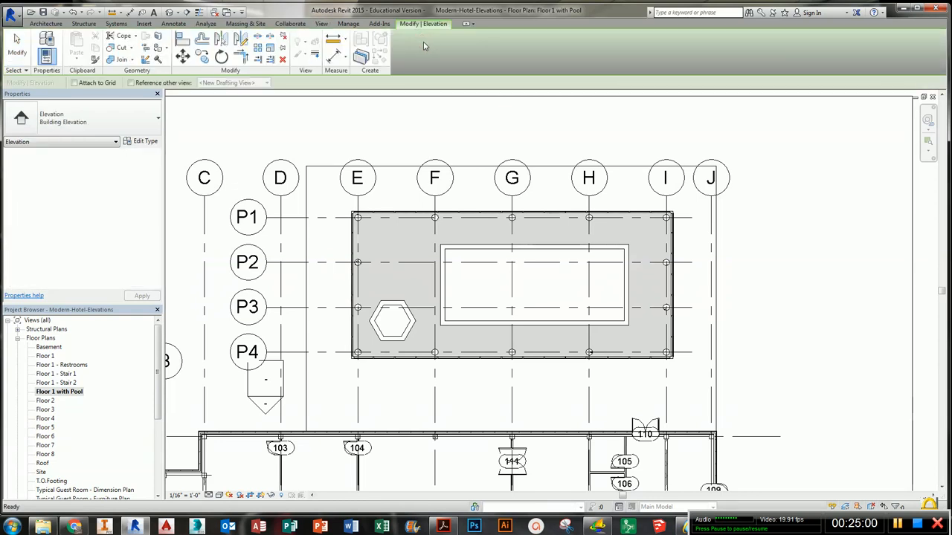
click(138, 127)
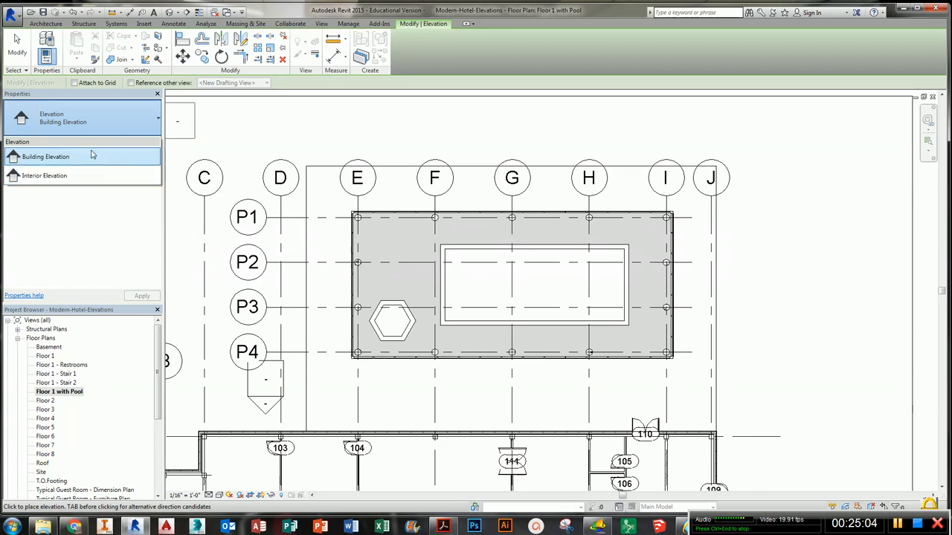
click(129, 124)
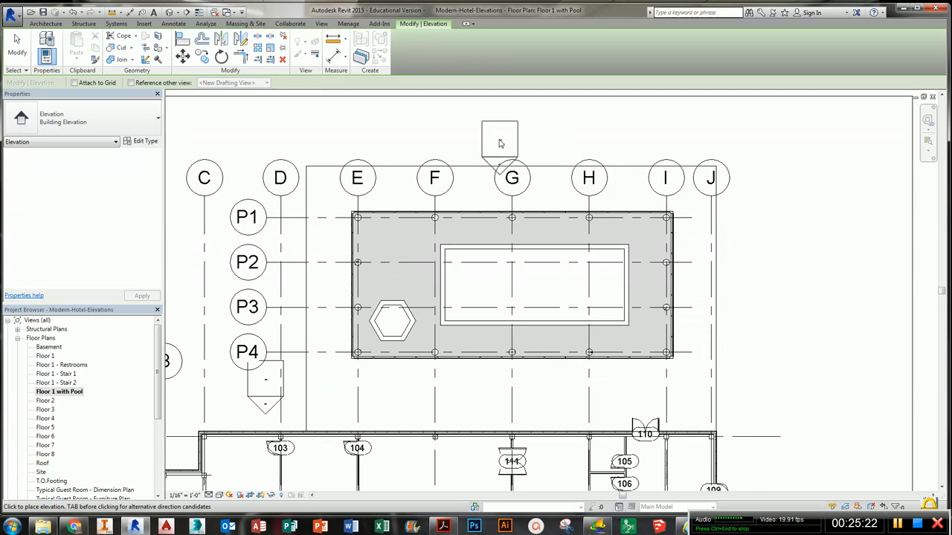
middle_drag(482, 132, 493, 189)
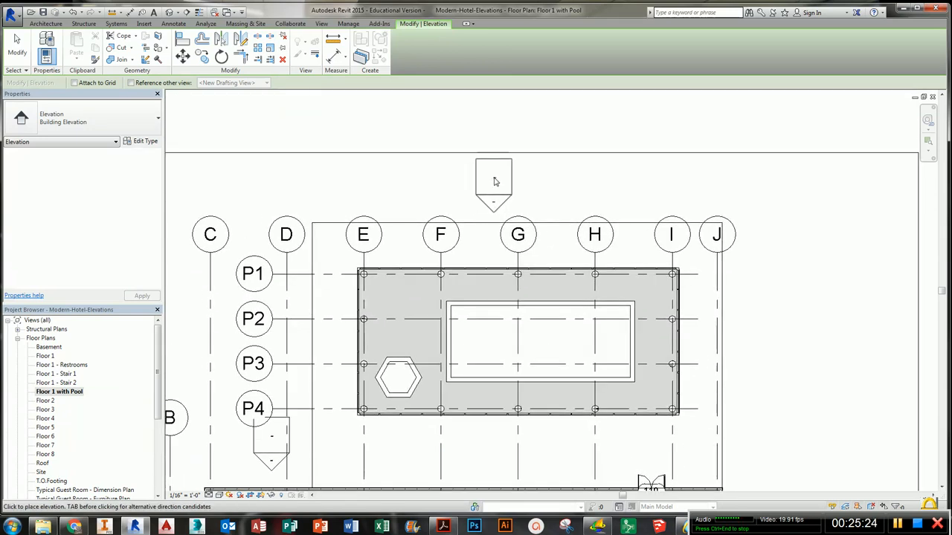
scroll(494, 182, down, 1)
click(499, 181)
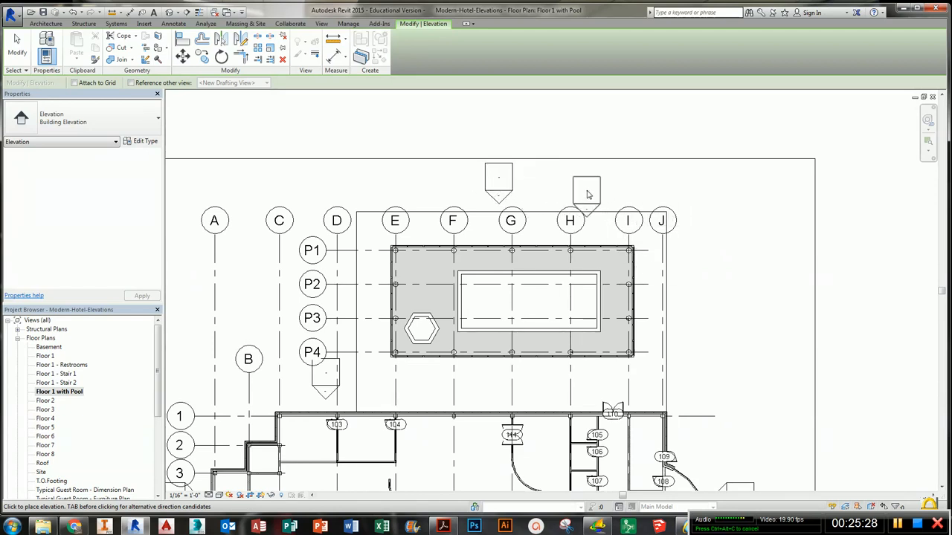
key(Escape)
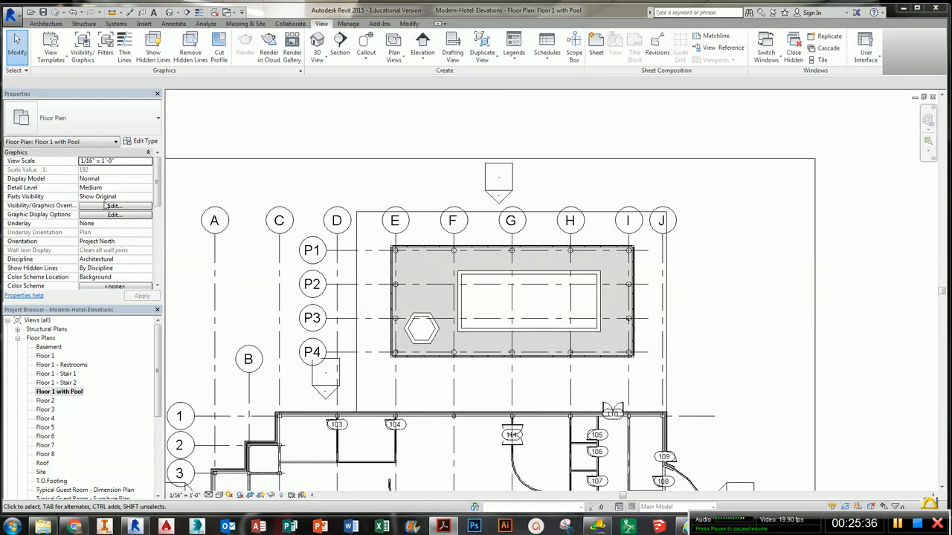
- Shorten the pool elevation marker's extent line so it spans from about grid line E to grid line J
click(501, 197)
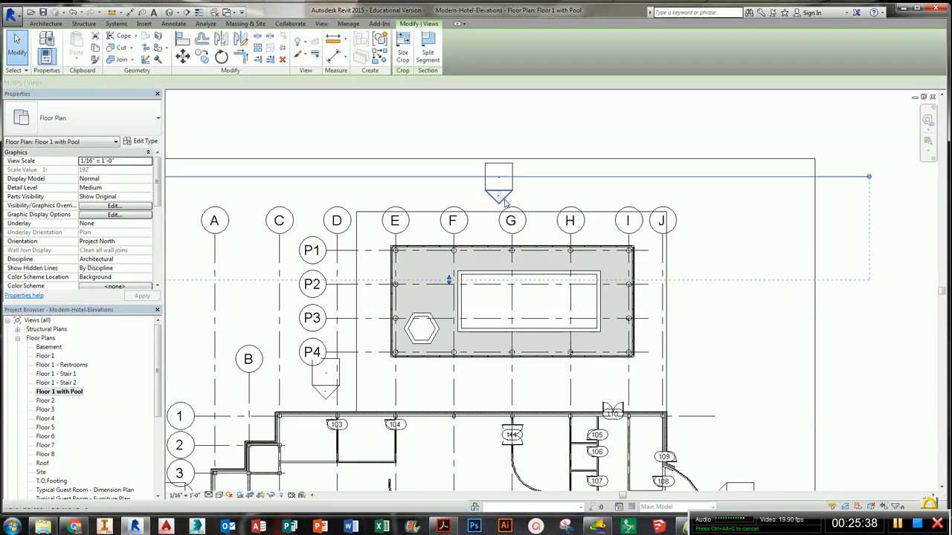
scroll(530, 223, down, 1)
scroll(529, 223, down, 3)
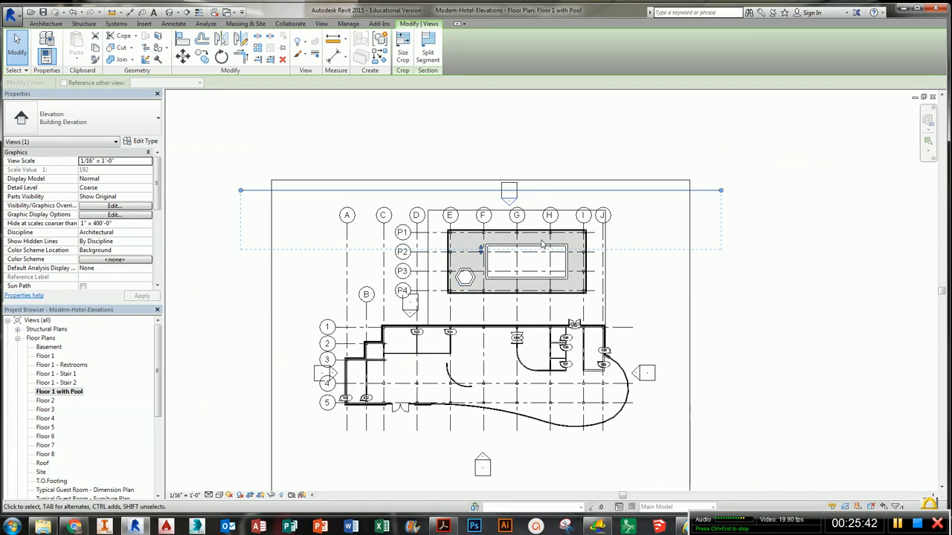
scroll(612, 226, up, 1)
middle_drag(614, 226, 643, 226)
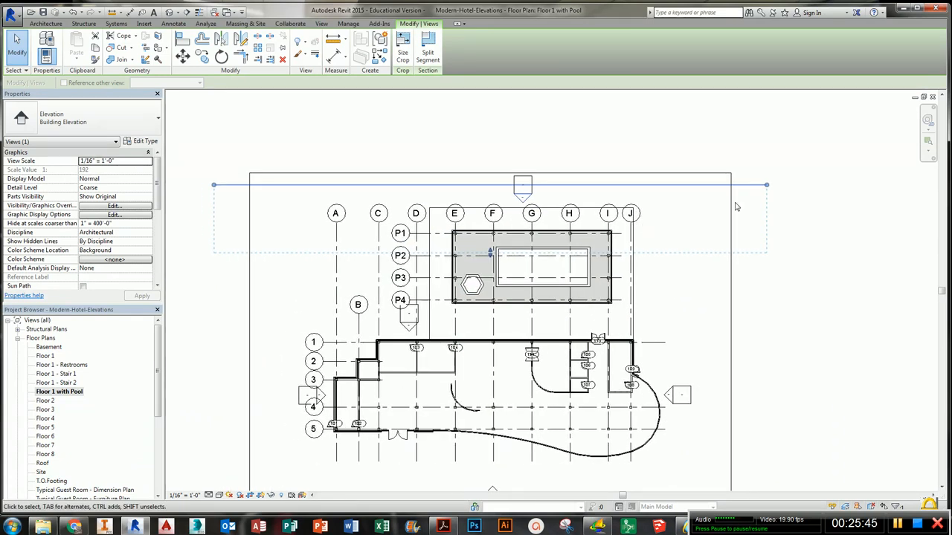
click(732, 211)
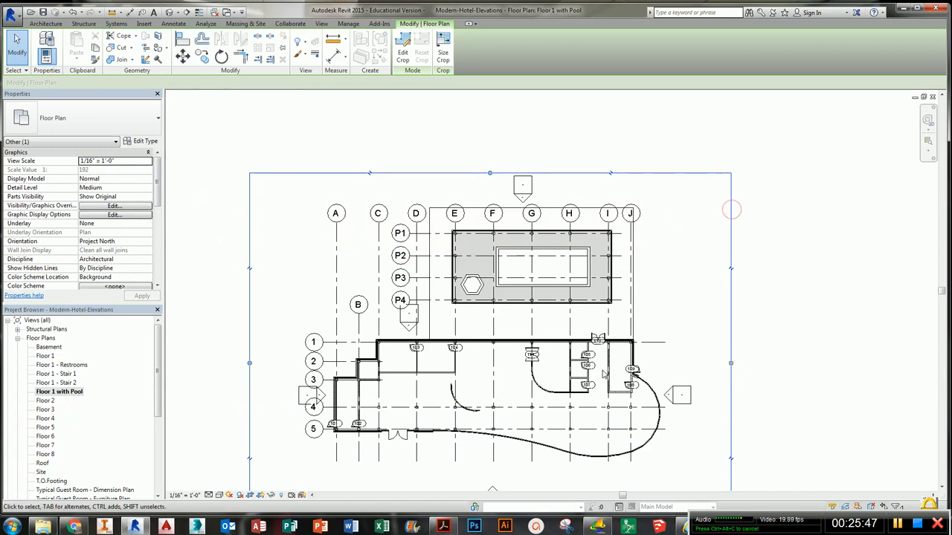
click(523, 188)
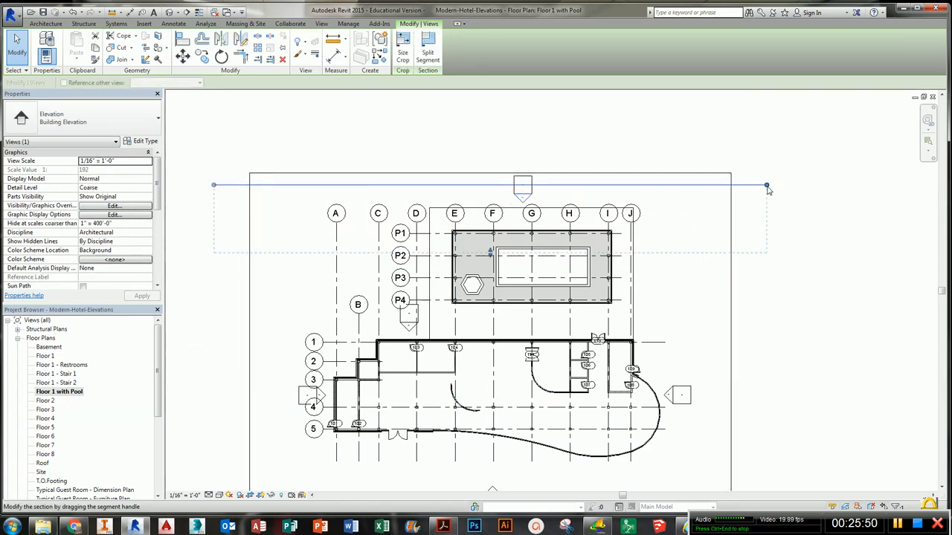
drag(768, 189, 617, 195)
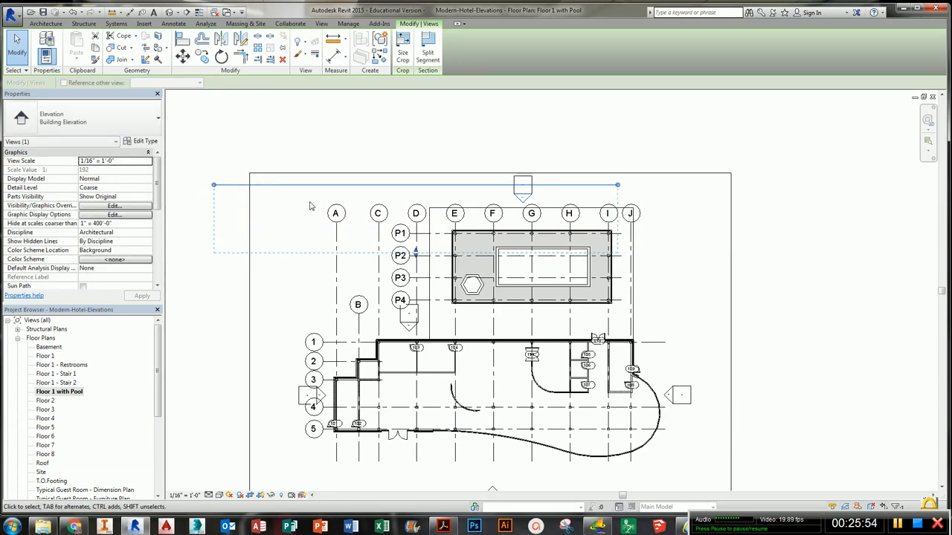
drag(215, 187, 215, 185)
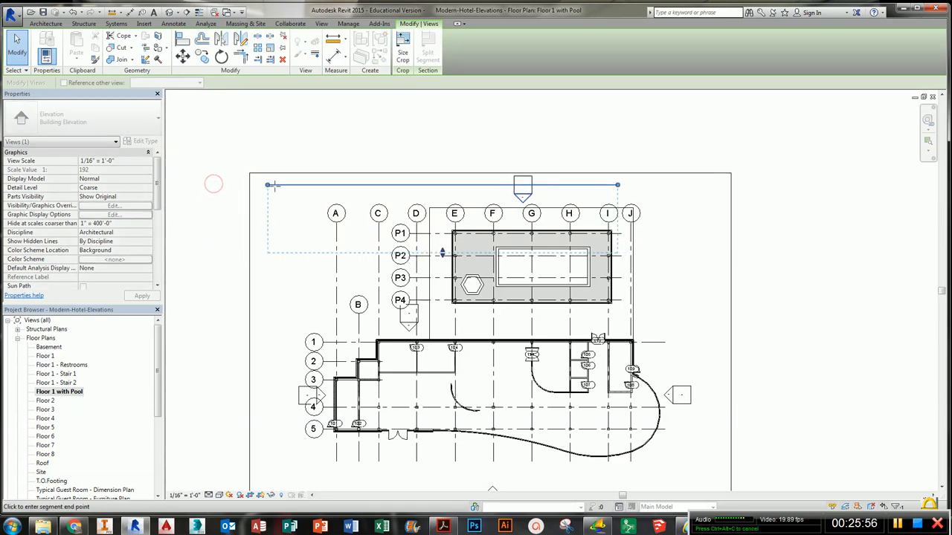
drag(275, 187, 449, 201)
- Pull the elevation's far clip depth back to just north of the building wall at grid line 1
scroll(515, 265, up, 3)
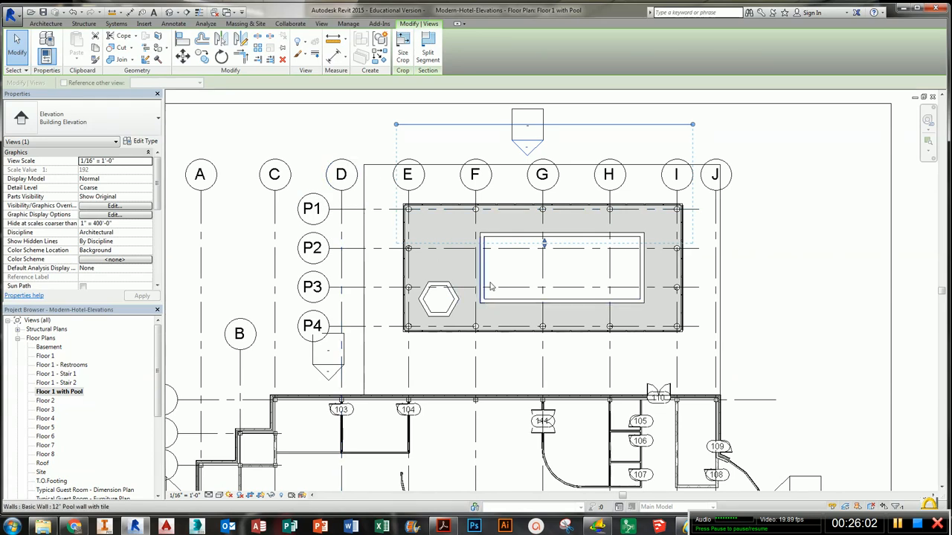
drag(545, 246, 544, 253)
drag(541, 400, 546, 378)
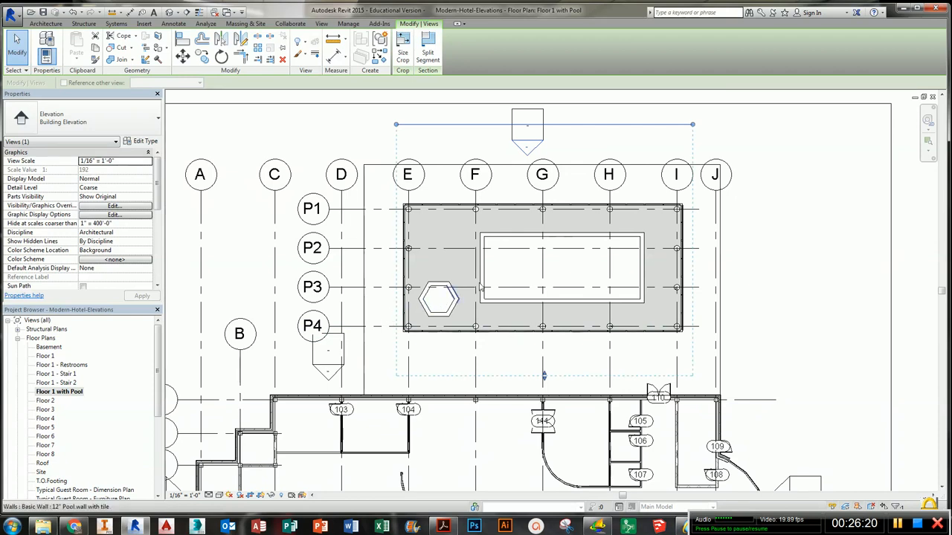
click(775, 157)
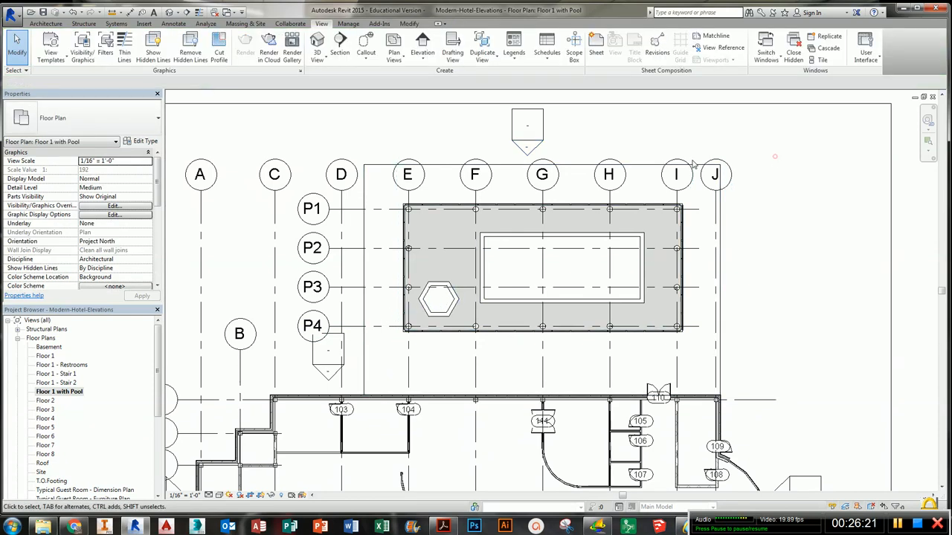
- Open the new elevation view and lower the top of its crop region to the Floor 3 level
double_click(534, 147)
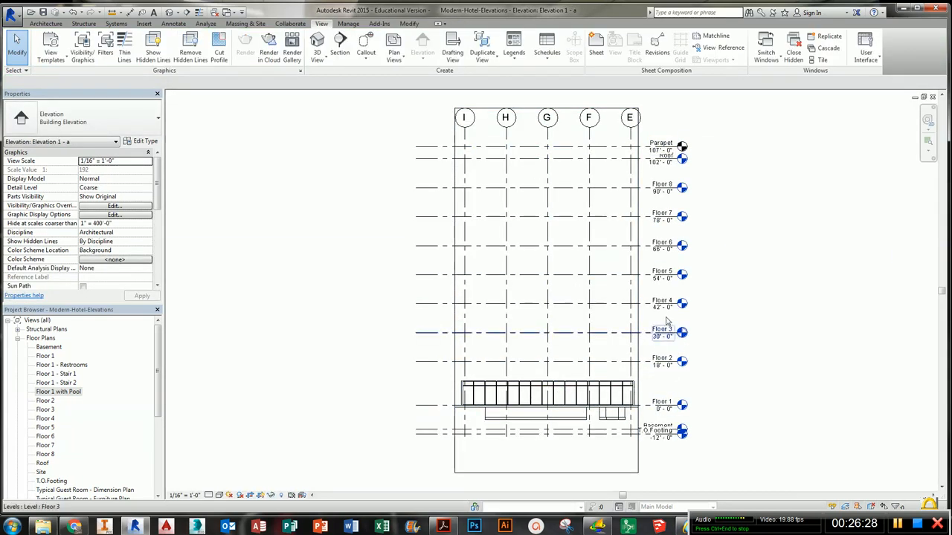
click(638, 126)
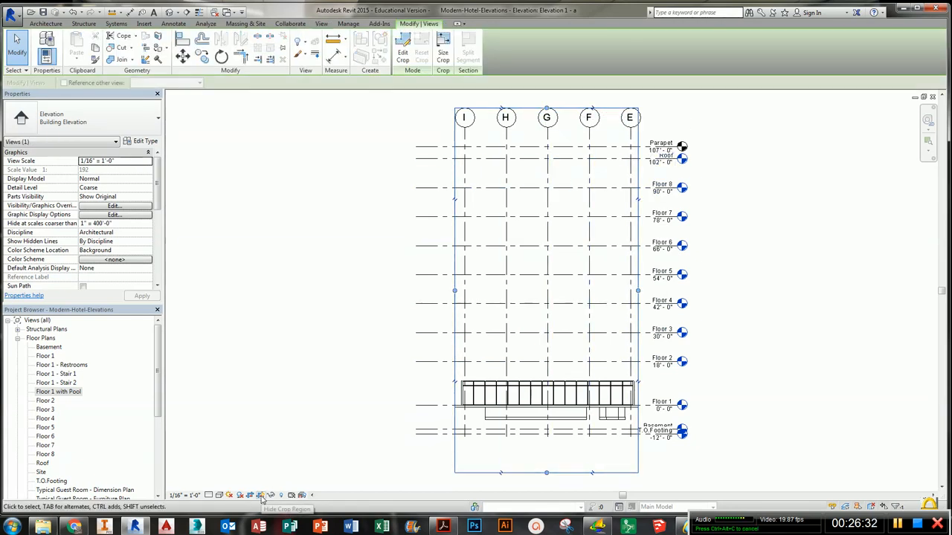
drag(547, 107, 547, 107)
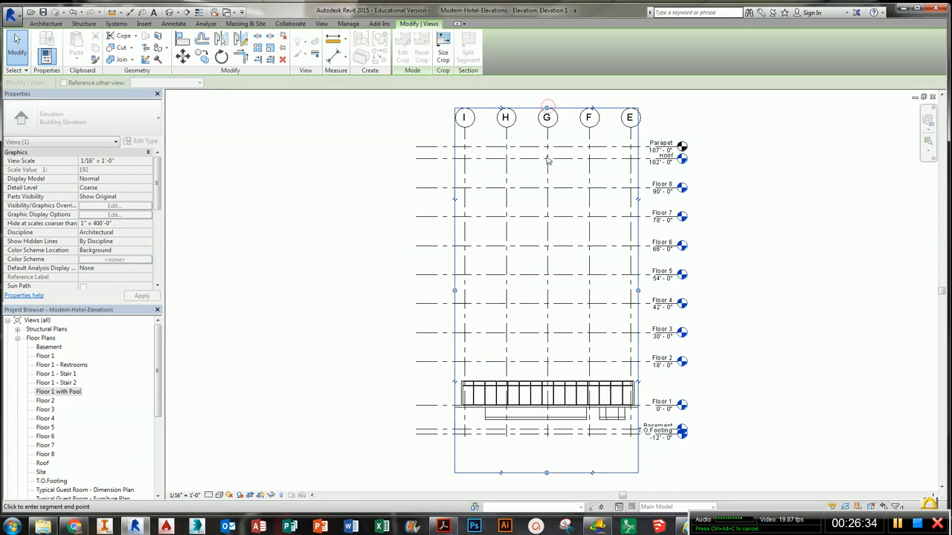
drag(547, 160, 556, 328)
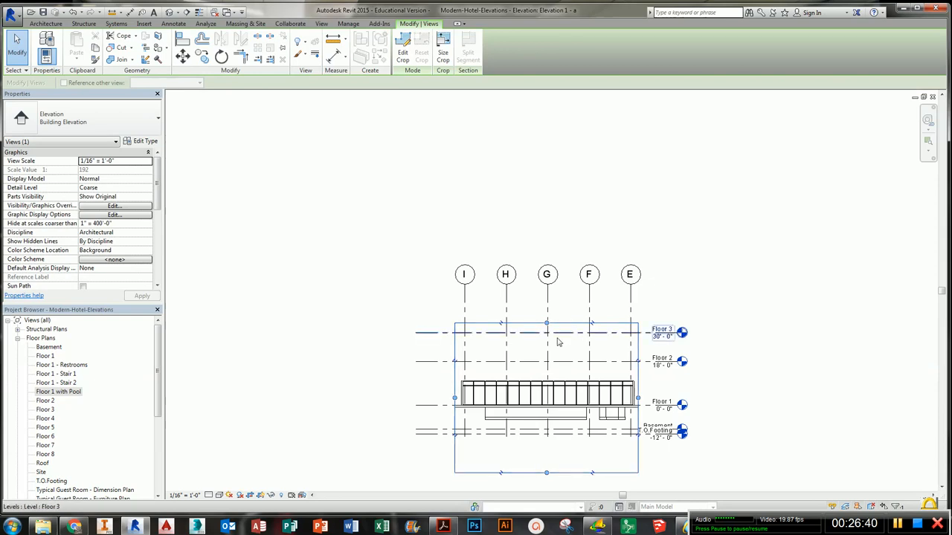
- Hide the grid category in the elevation view
click(549, 350)
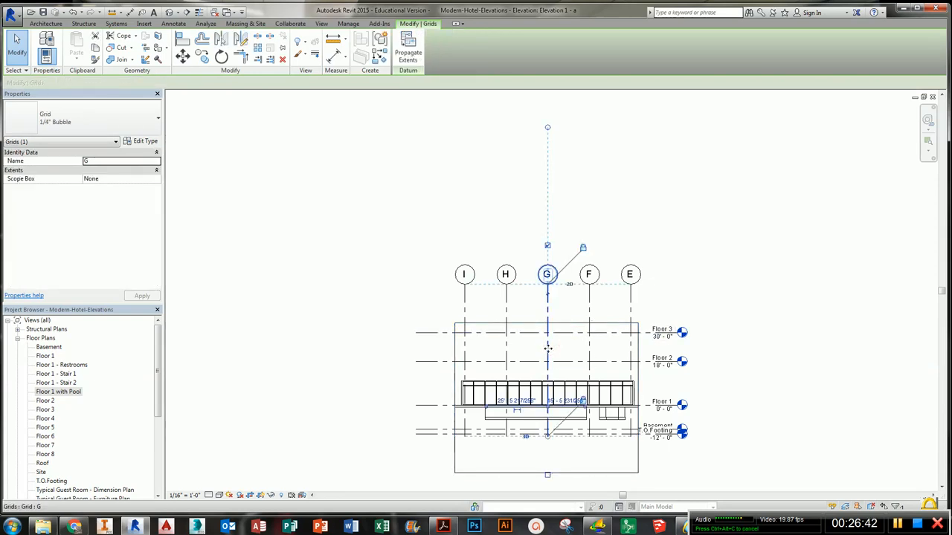
right_click(548, 348)
click(640, 176)
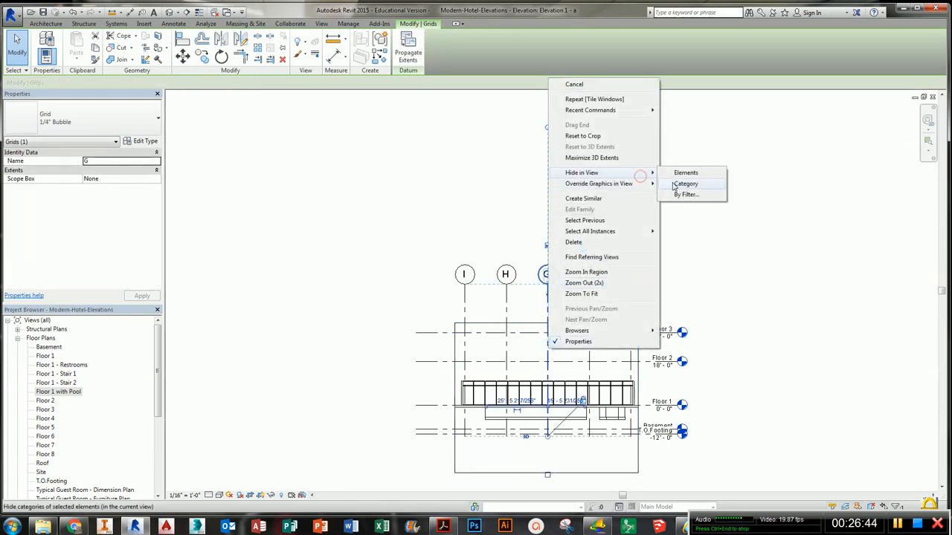
click(674, 186)
- Hide the level category in the elevation view
click(608, 334)
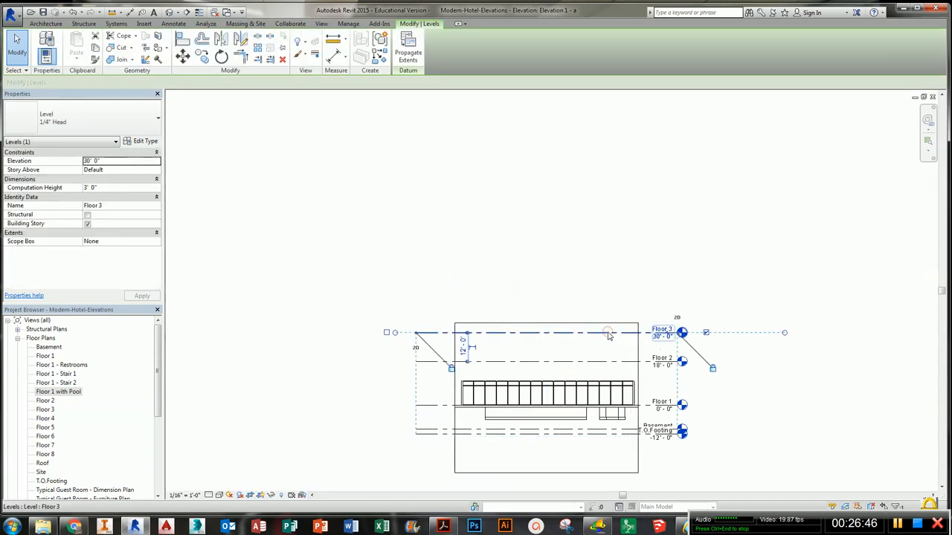
right_click(608, 337)
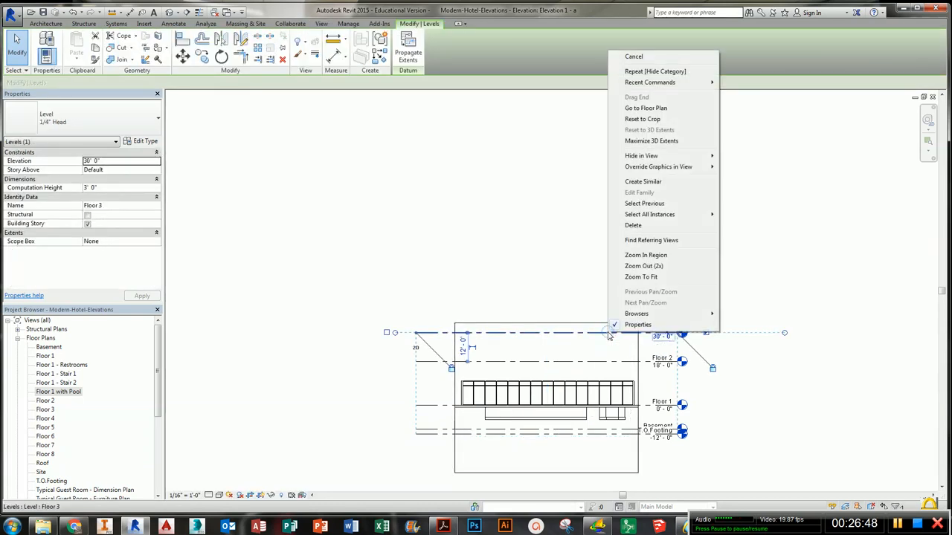
mouse_move(714, 156)
click(740, 168)
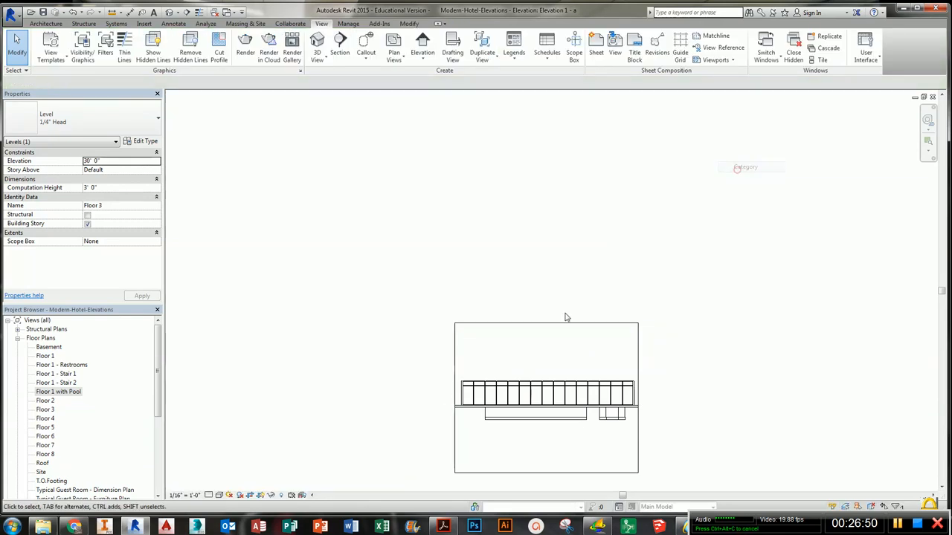
- Raise the bottom of the elevation's crop region to the ground line below the pool enclosure
scroll(567, 414, up, 5)
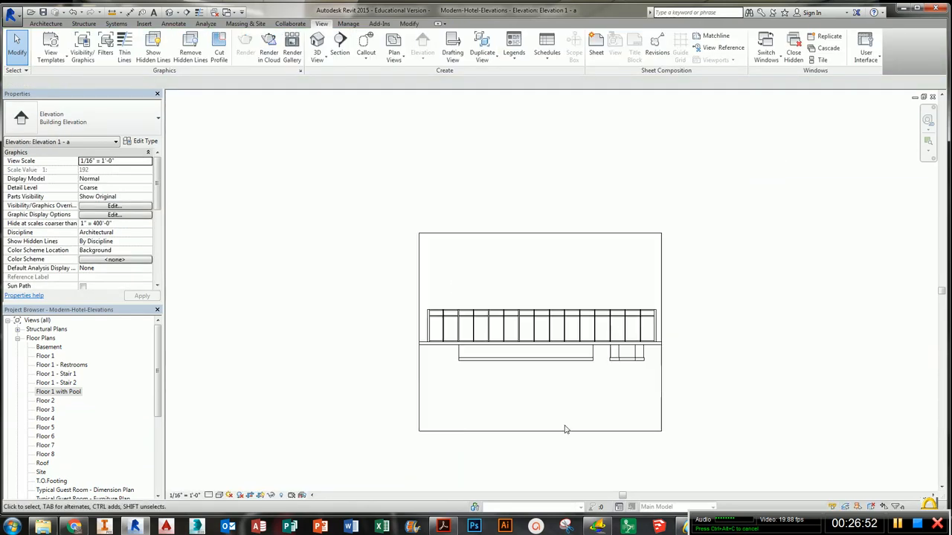
click(562, 436)
drag(522, 437, 526, 396)
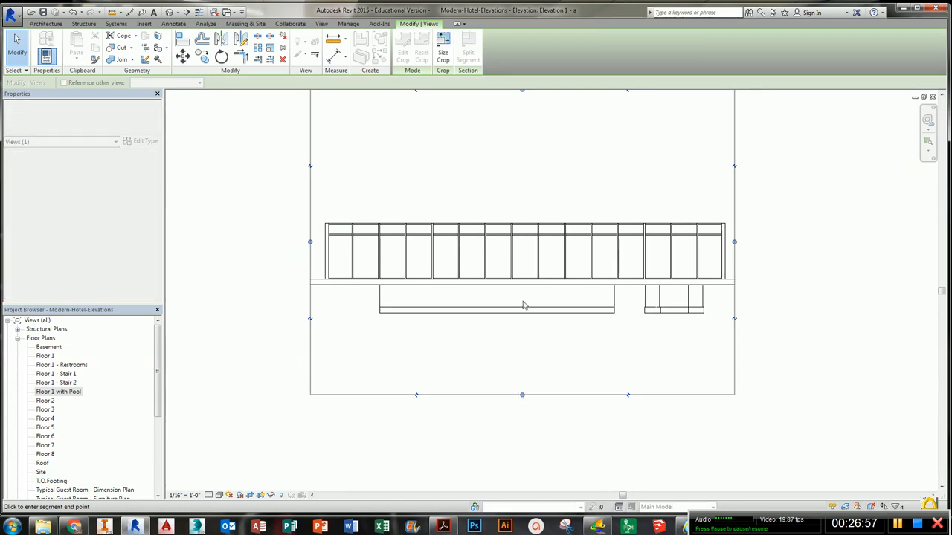
drag(523, 305, 524, 286)
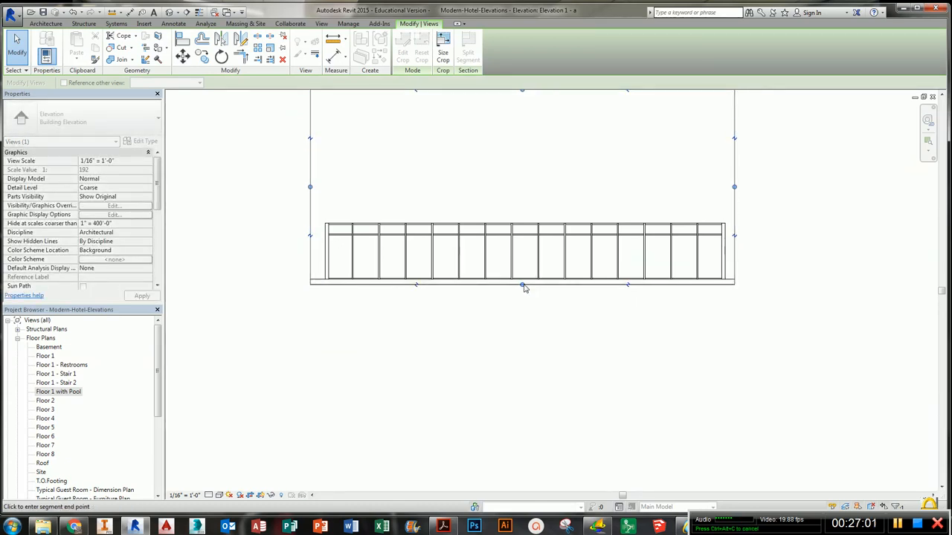
click(510, 335)
middle_drag(563, 309, 543, 425)
- Set the elevation view's visual style to Shaded
click(219, 495)
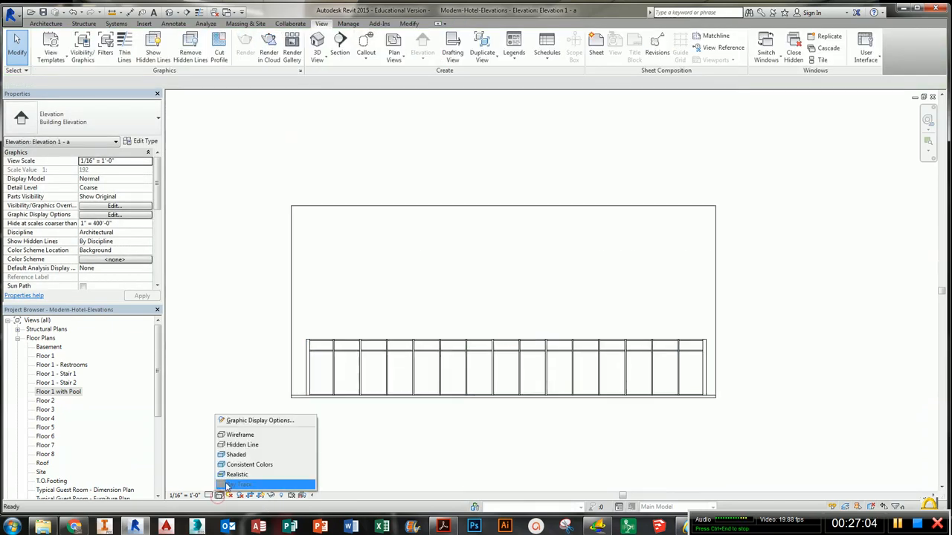
click(237, 467)
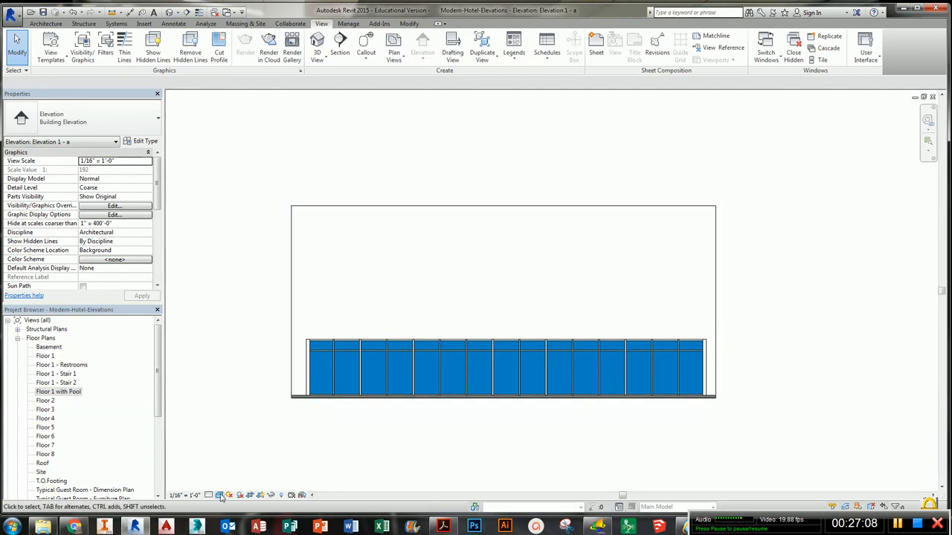
click(218, 494)
click(237, 455)
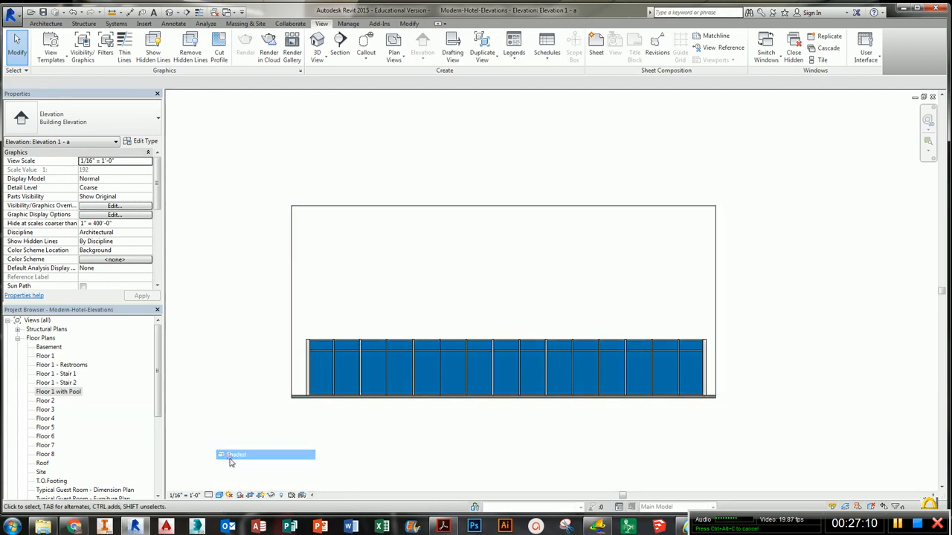
middle_drag(487, 429, 488, 448)
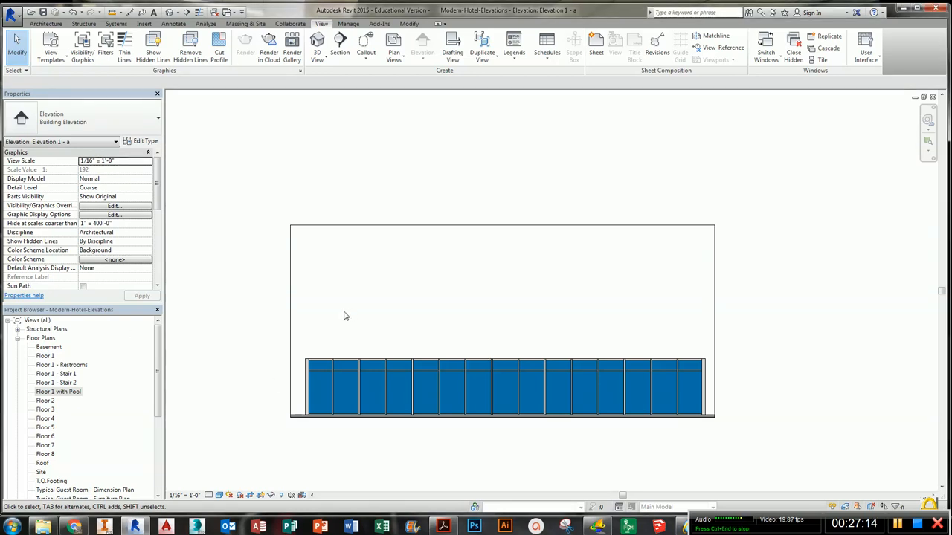
- Rename the Elevation 1 - a view as Pool - North
drag(160, 337, 158, 399)
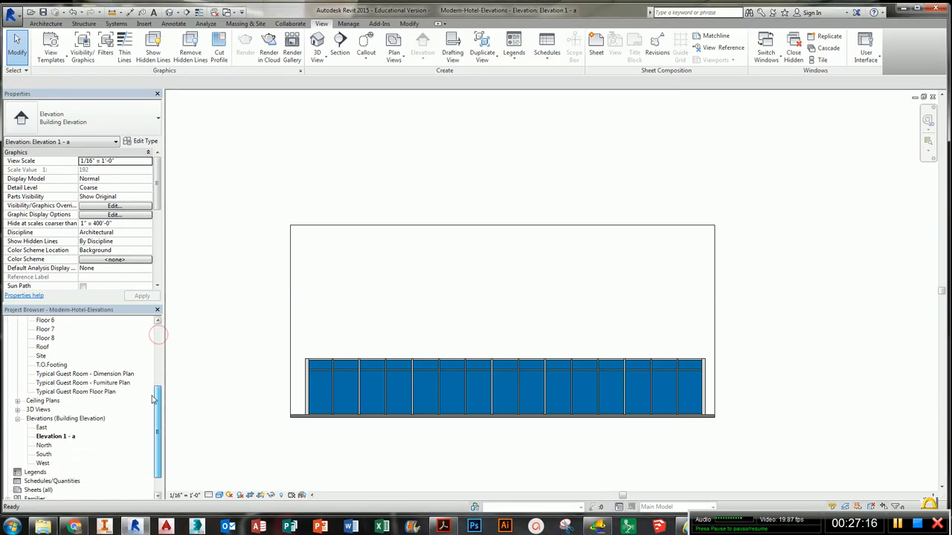
click(65, 437)
right_click(65, 438)
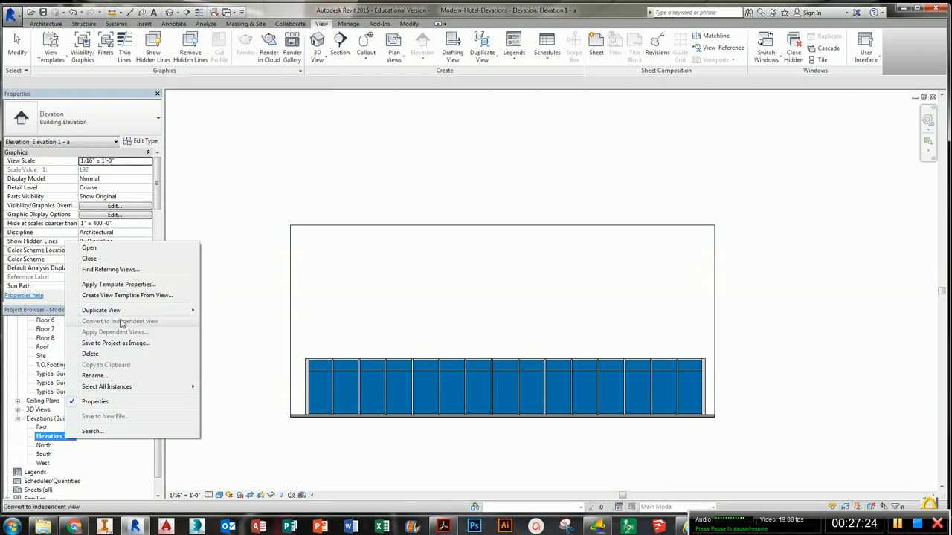
click(121, 375)
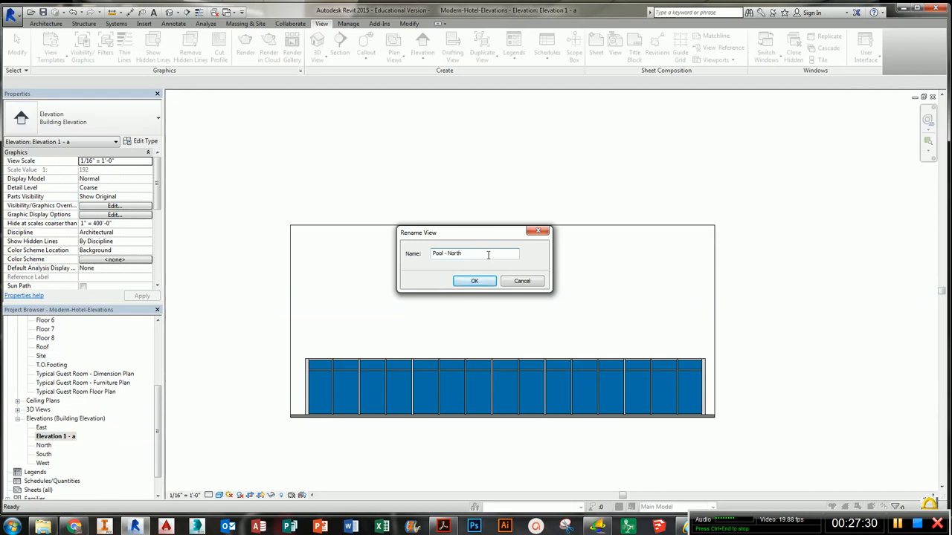
click(479, 282)
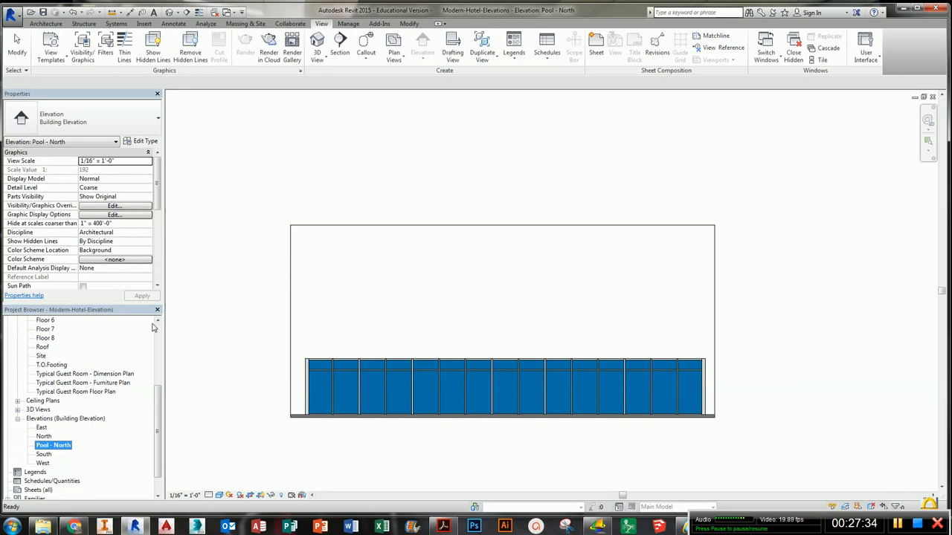
- Tile the open windows and close all views except the Floor 1 with Pool plan
drag(160, 403, 165, 340)
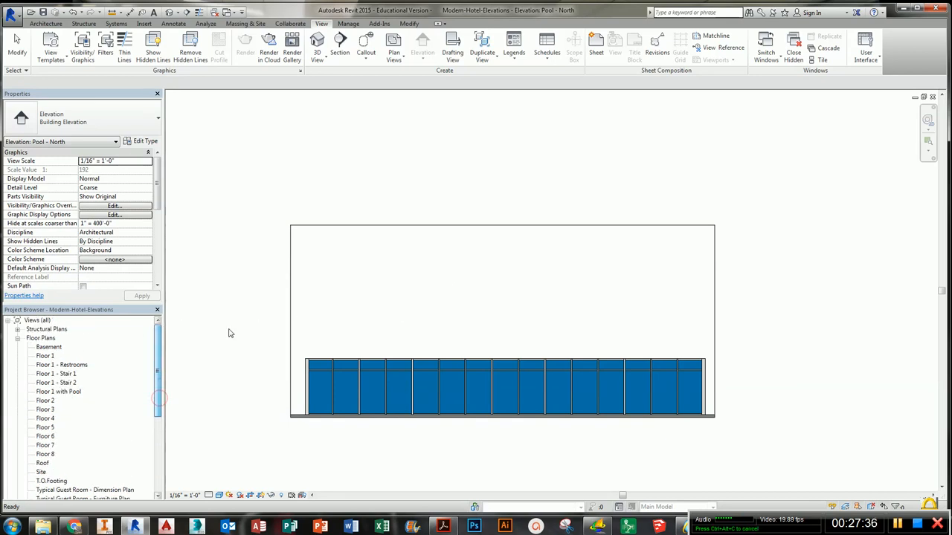
key(w)
key(t)
click(336, 380)
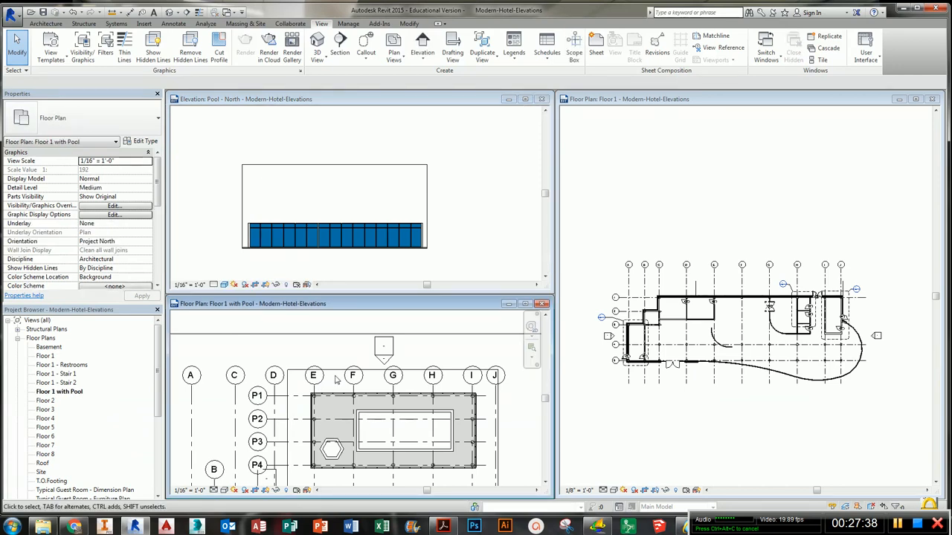
click(542, 100)
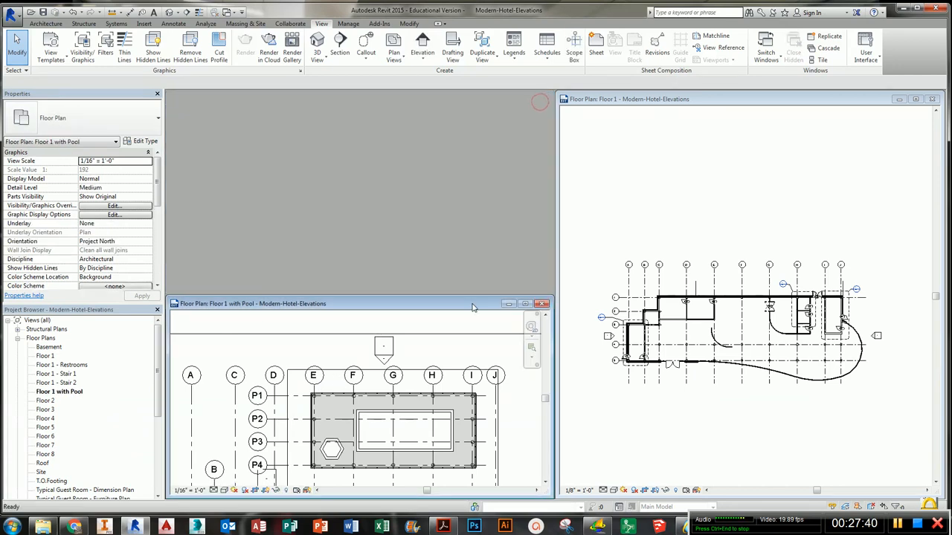
key(w)
key(t)
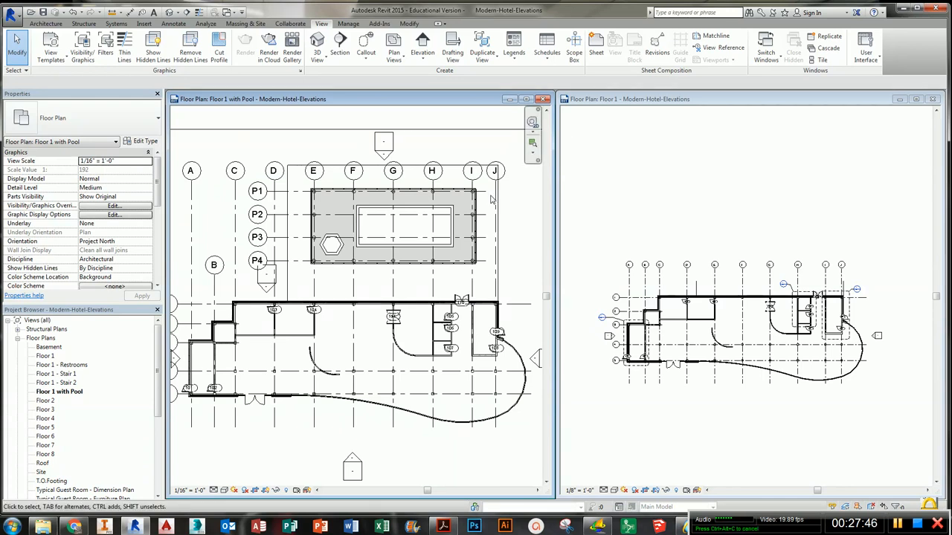
click(934, 99)
key(w)
key(t)
middle_drag(335, 305, 504, 286)
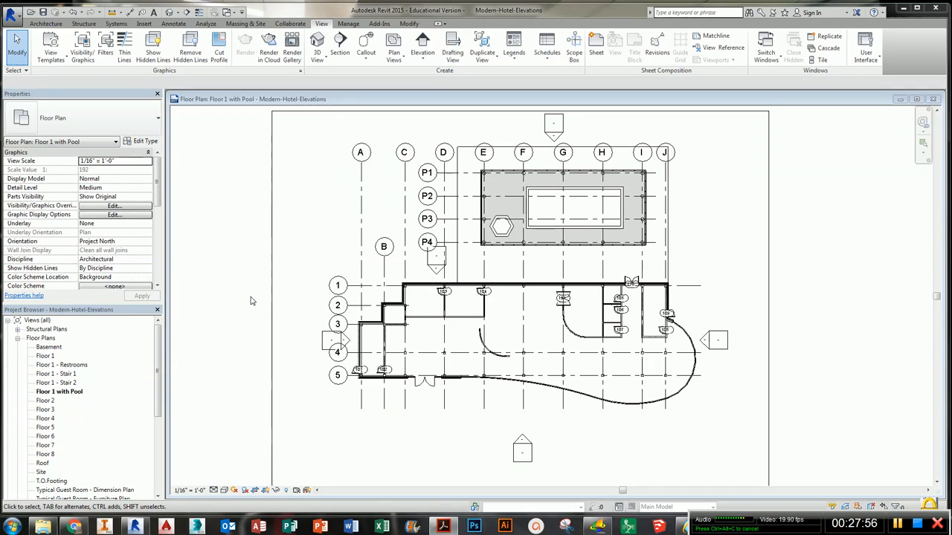
- Place elevation markers around the pool enclosure in the Floor 1 with Pool plan, facing it from the east, west and south
middle_drag(571, 260, 485, 300)
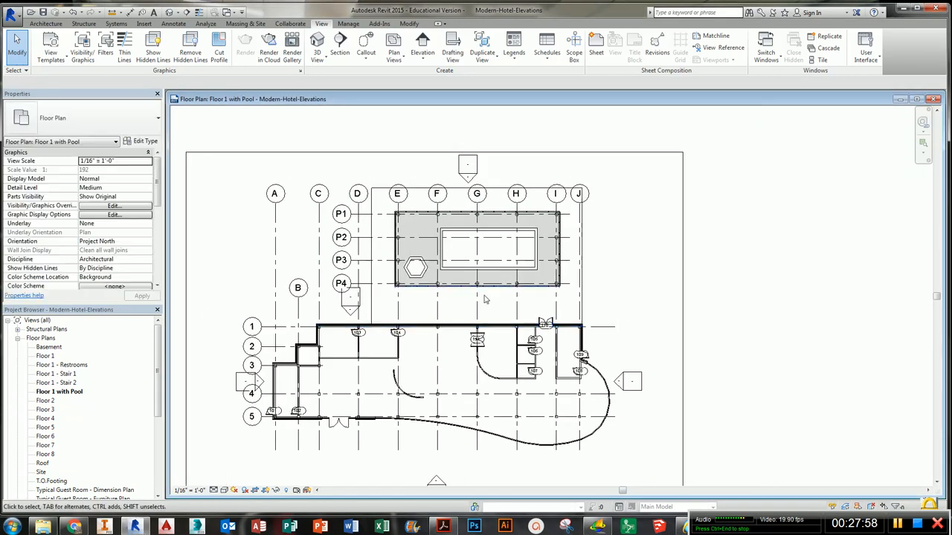
scroll(491, 270, up, 2)
scroll(455, 156, up, 1)
middle_drag(455, 158, 451, 193)
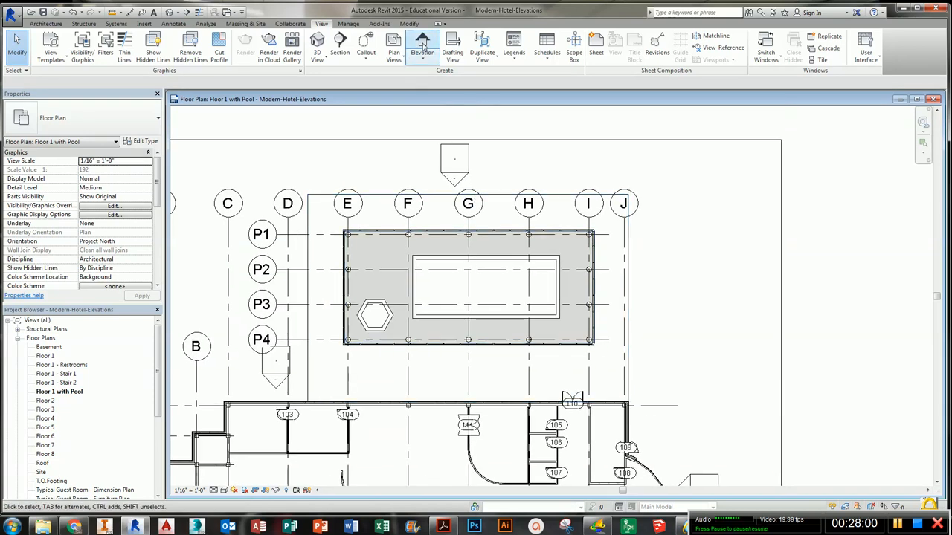
click(424, 40)
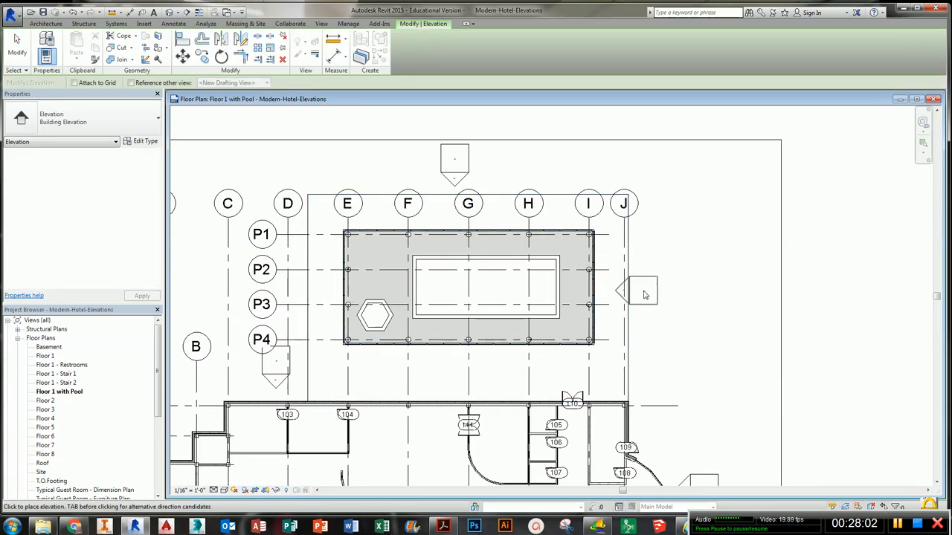
click(645, 295)
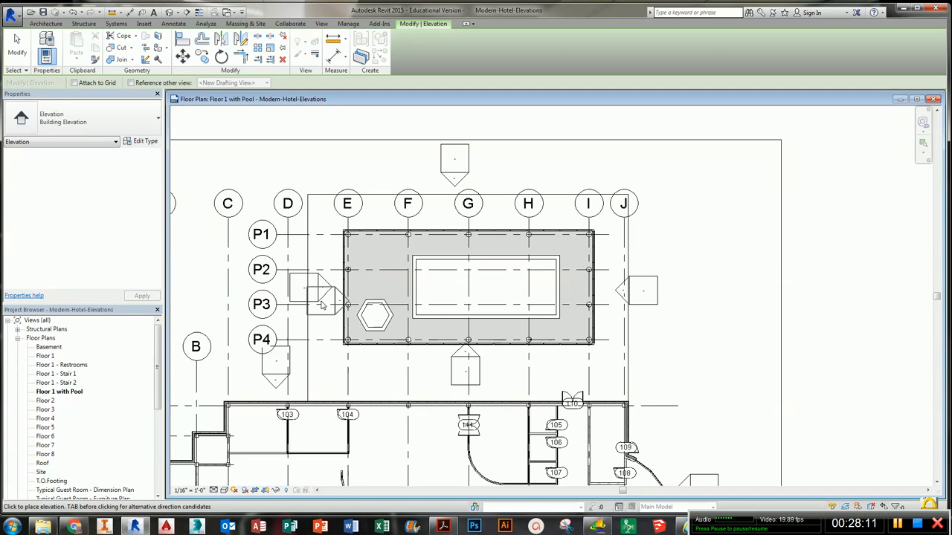
click(323, 305)
key(Escape)
key(Escape)
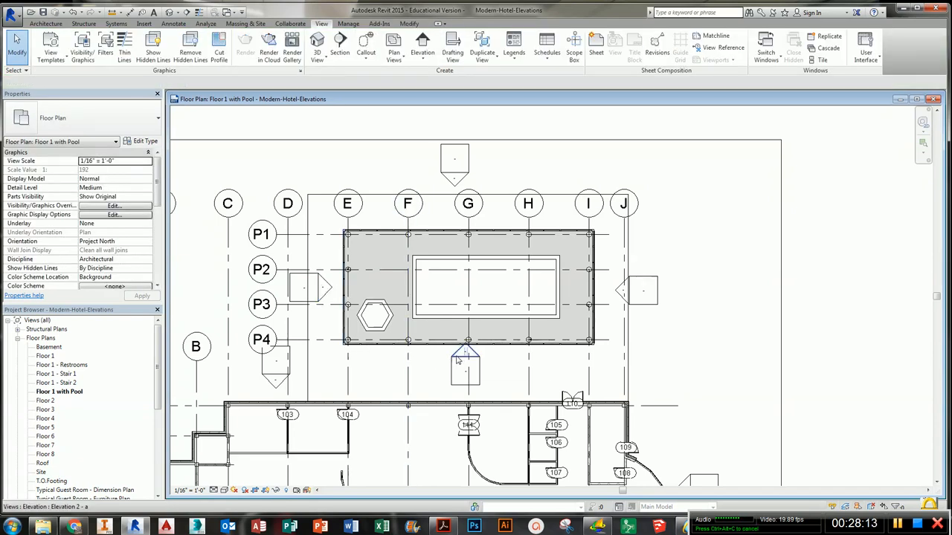
- Shorten the south pool elevation's extent line so it spans only the pool enclosure
click(459, 360)
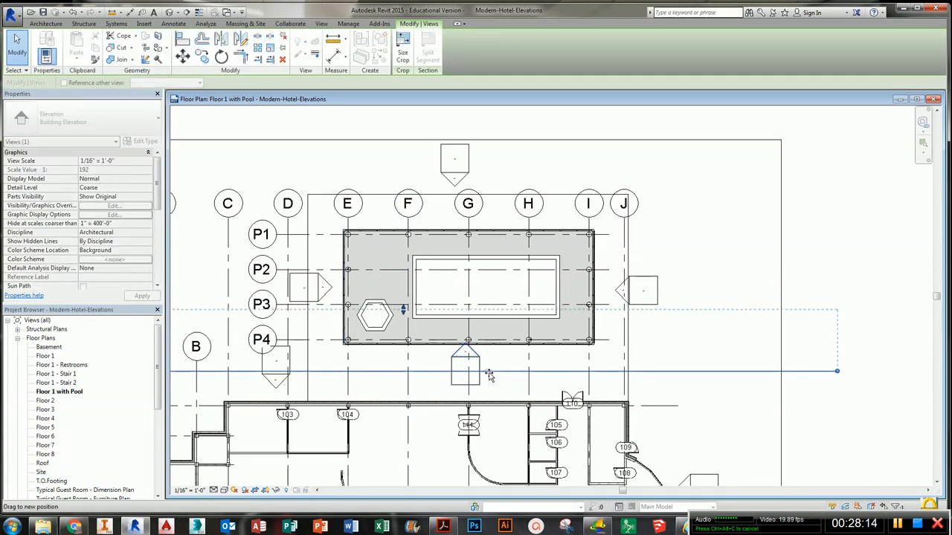
scroll(505, 380, down, 2)
middle_drag(505, 380, 545, 367)
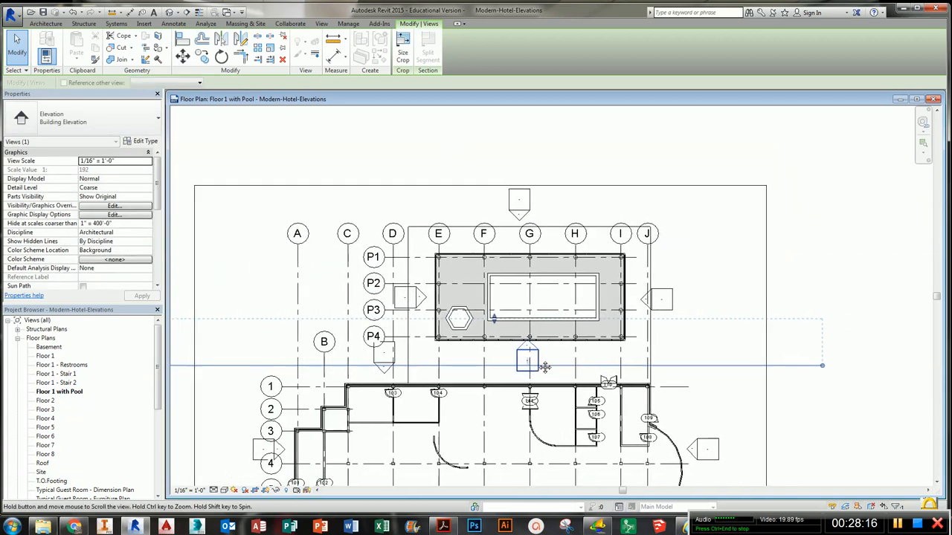
scroll(545, 367, down, 1)
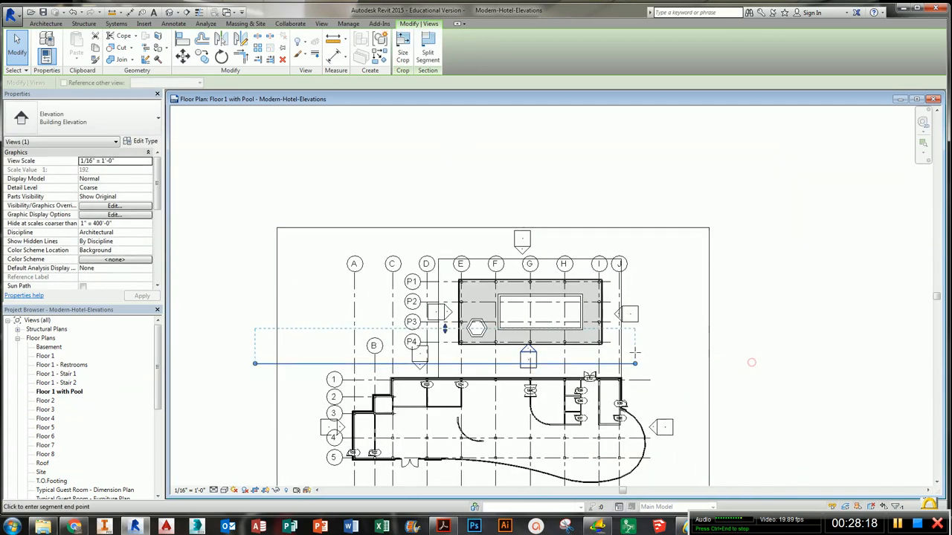
drag(636, 353, 612, 356)
drag(255, 364, 449, 361)
scroll(617, 318, up, 2)
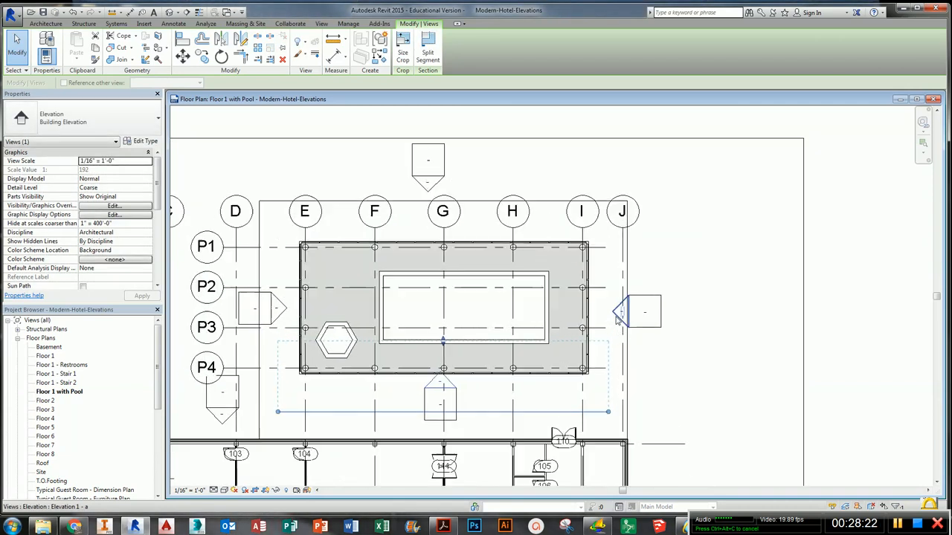
key(Escape)
click(460, 403)
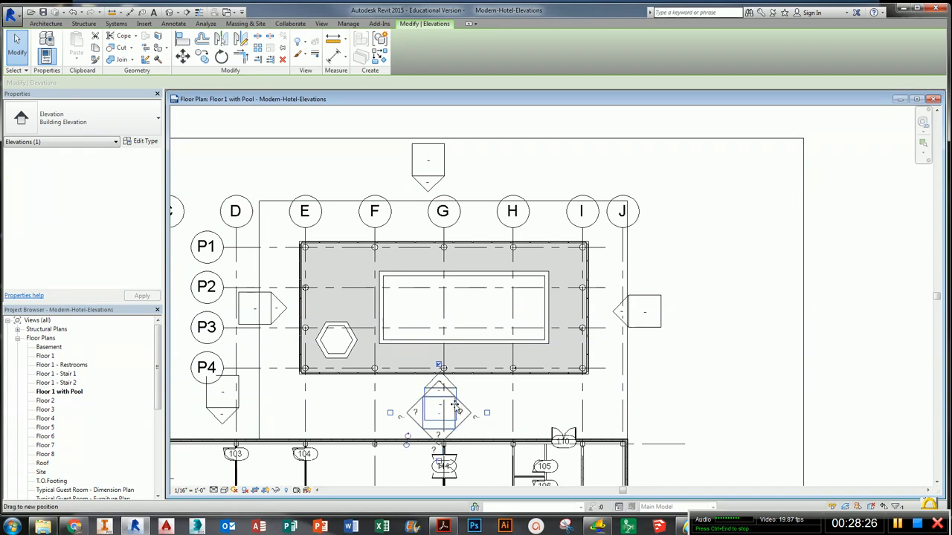
click(483, 401)
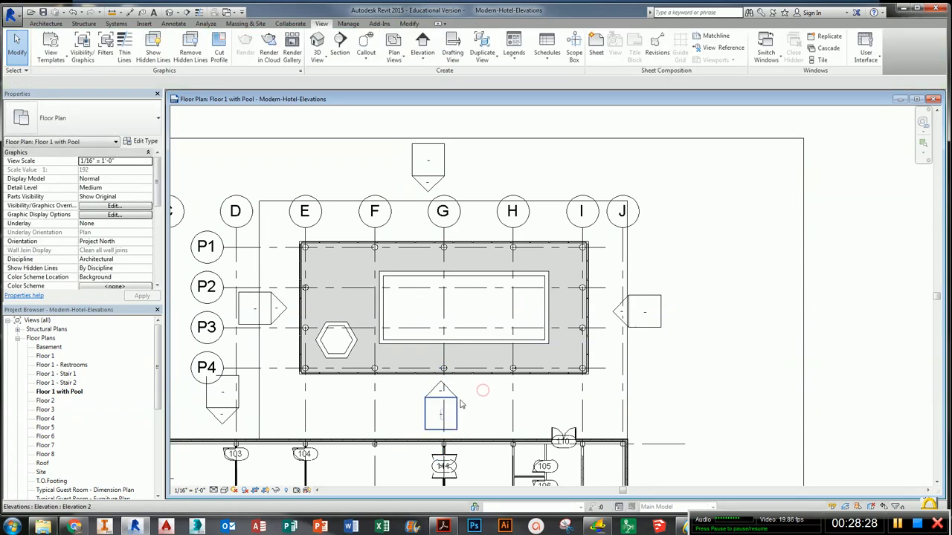
- Trim the east pool elevation's extent line to the length of the pool enclosure
click(618, 310)
scroll(618, 310, down, 4)
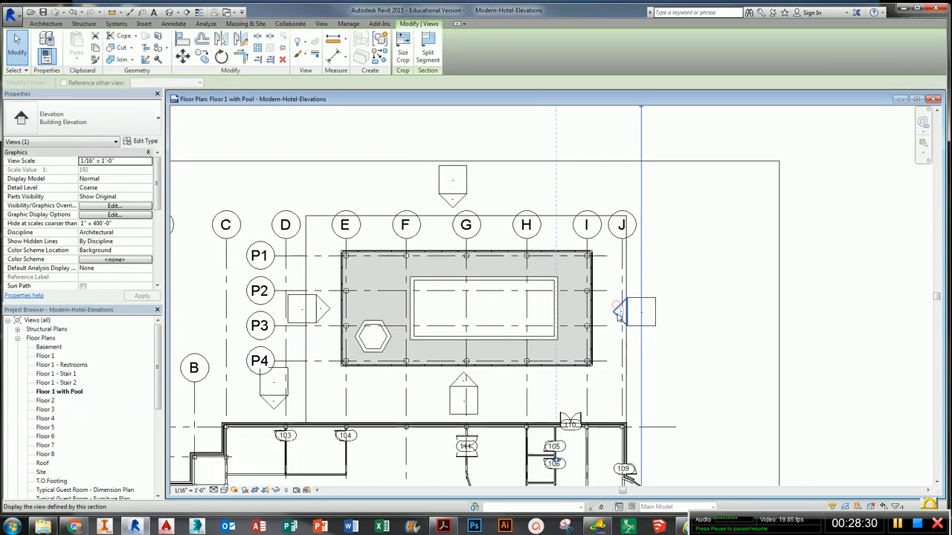
drag(630, 195, 631, 273)
middle_drag(632, 363, 642, 241)
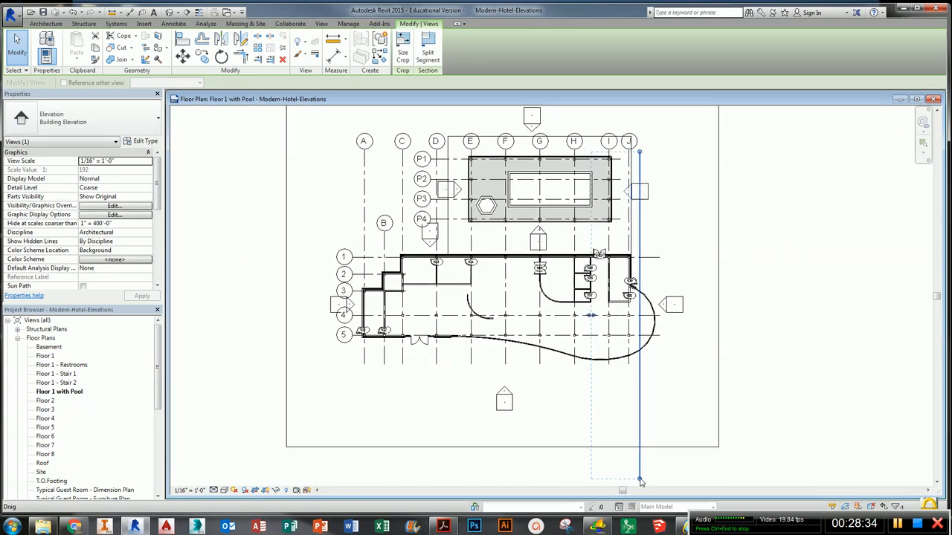
drag(641, 481, 634, 228)
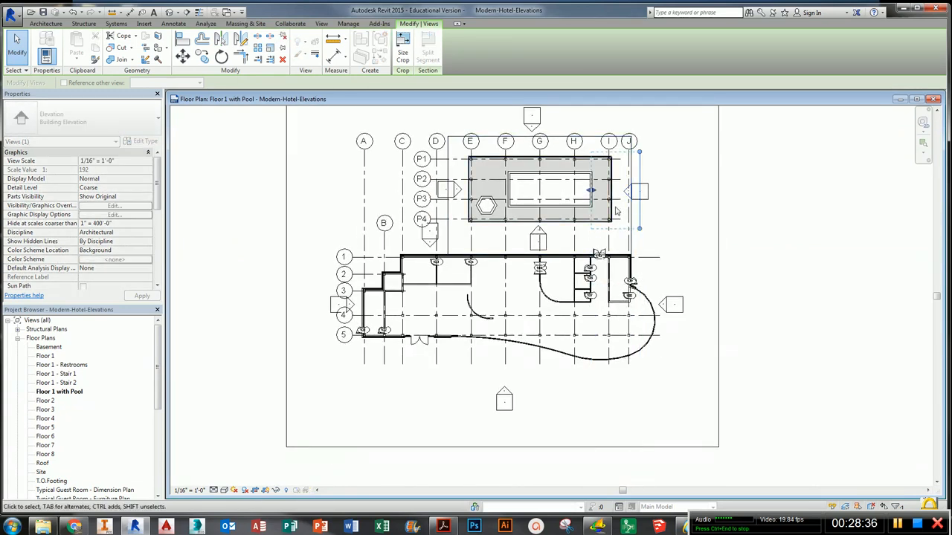
middle_drag(552, 146, 551, 253)
scroll(550, 253, up, 4)
- Adjust the west pool elevation's extent line and far clip plane to fit the pool enclosure
click(525, 219)
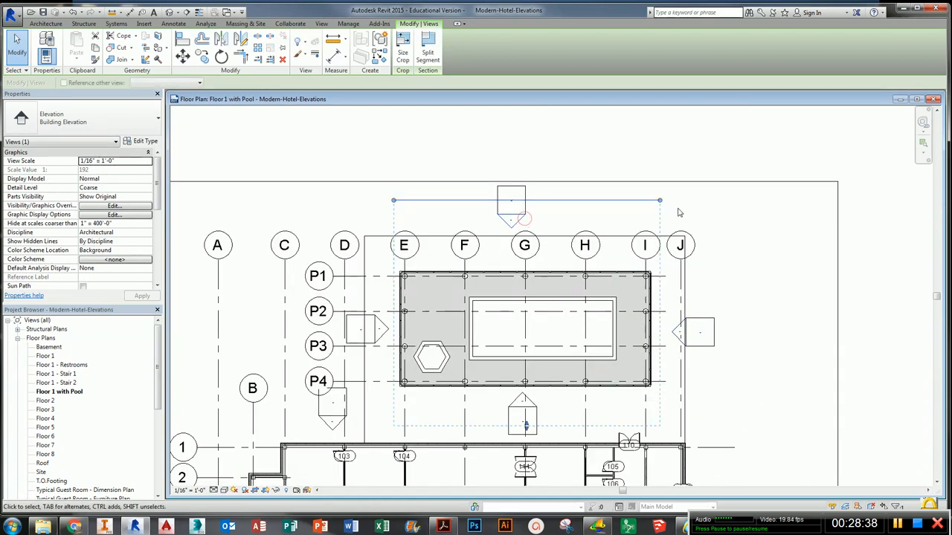
click(383, 327)
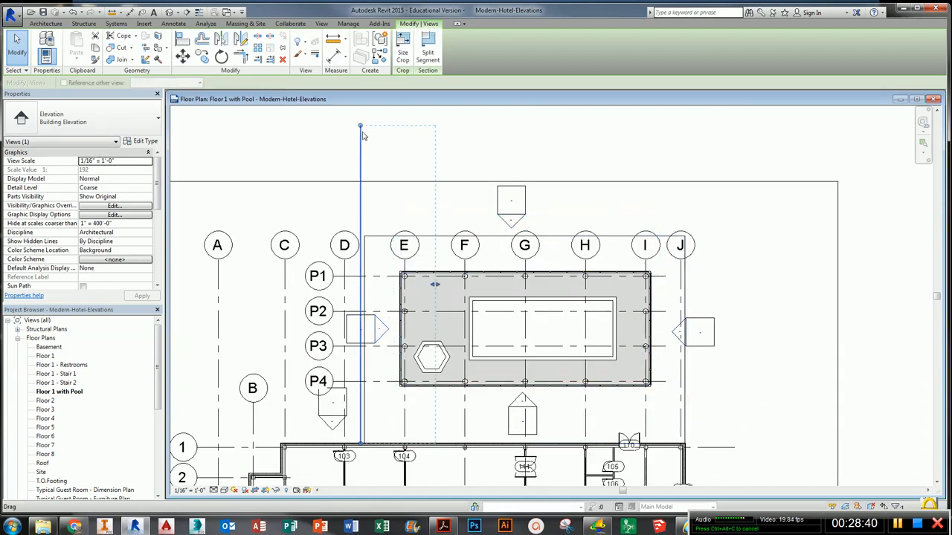
drag(361, 124, 365, 235)
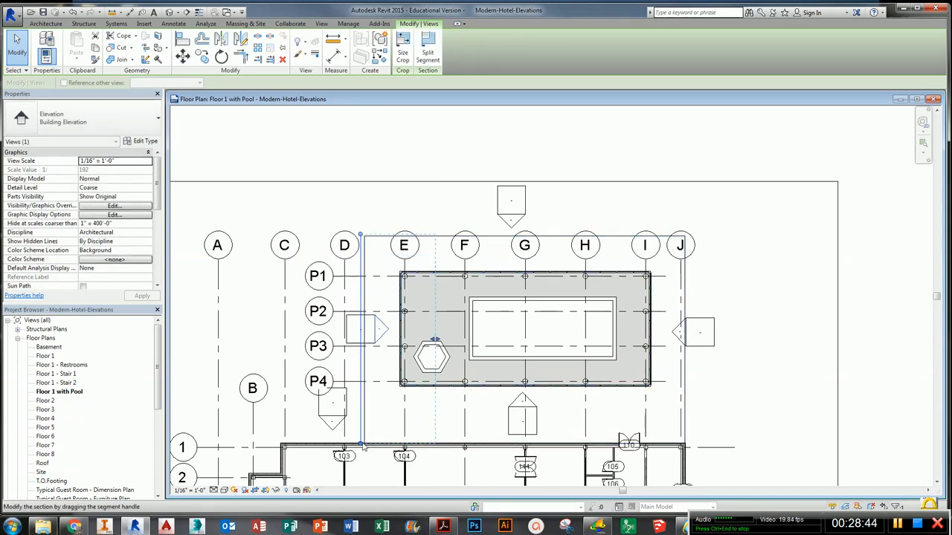
drag(361, 444, 360, 413)
drag(359, 234, 359, 261)
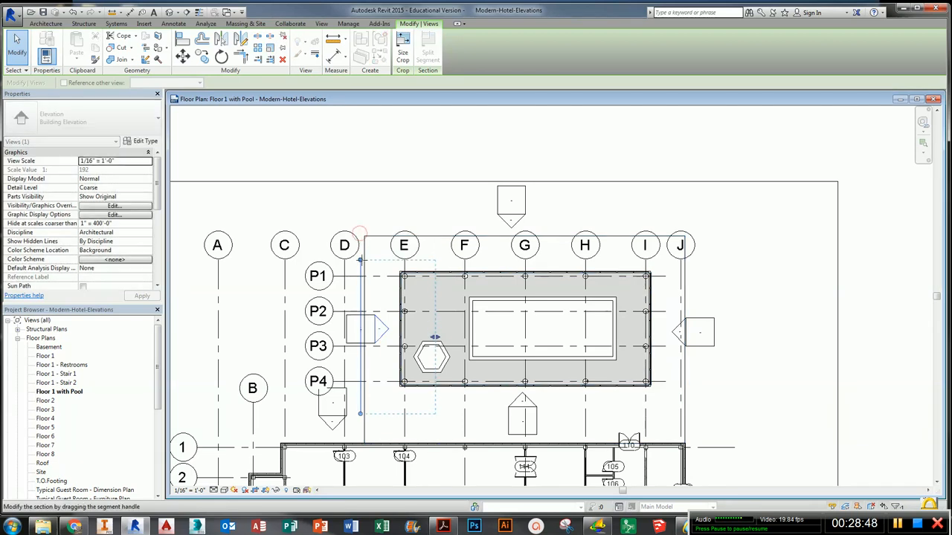
drag(435, 337, 457, 338)
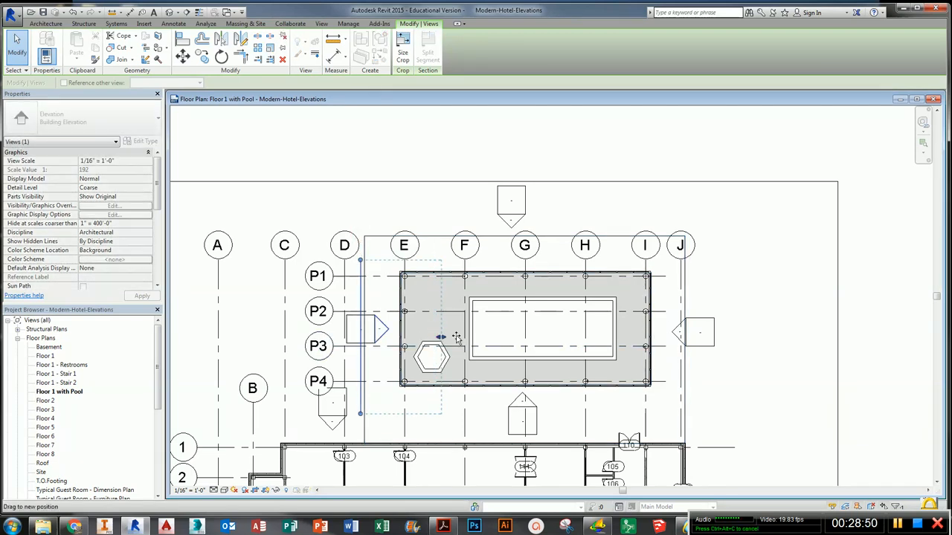
- Pull the east and south pool elevations' far clip planes in toward the pool enclosure
click(677, 334)
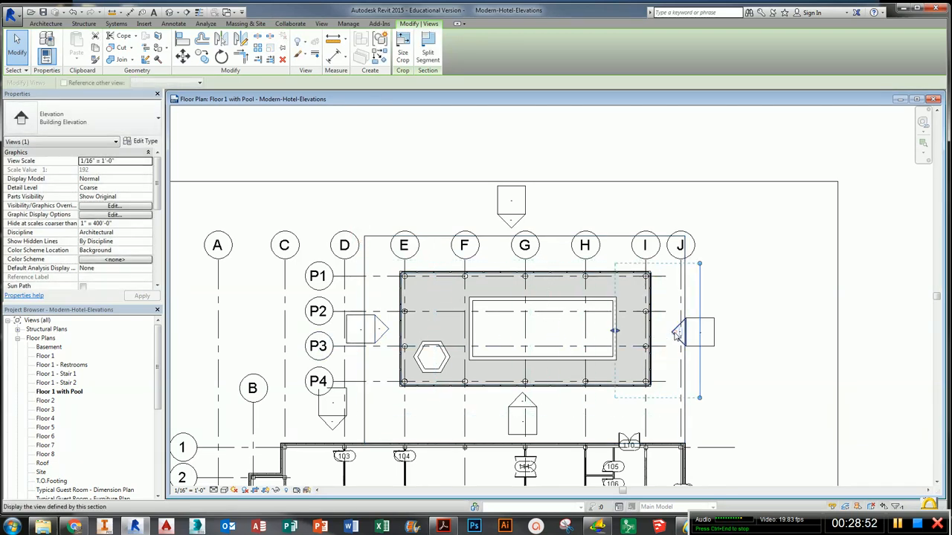
drag(615, 332, 606, 333)
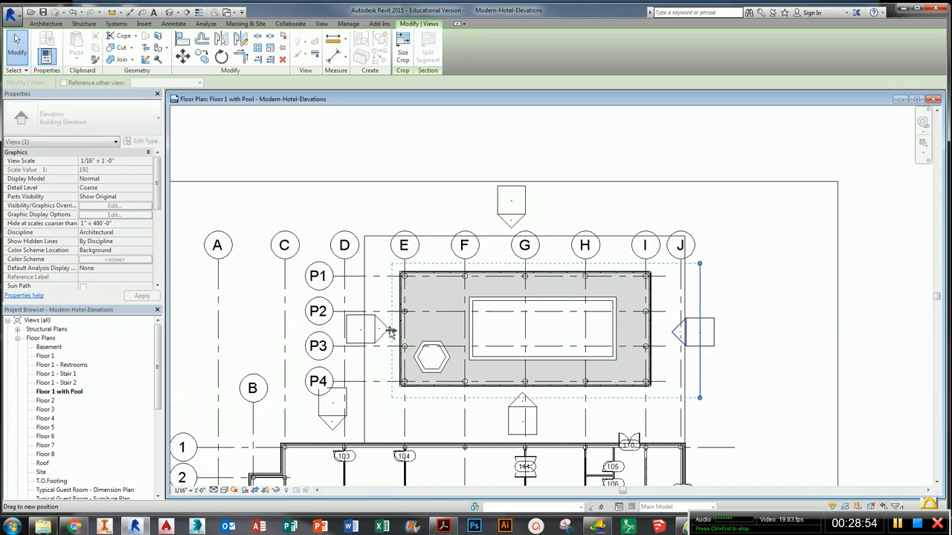
drag(391, 333, 392, 331)
click(516, 403)
drag(525, 358, 530, 266)
click(549, 222)
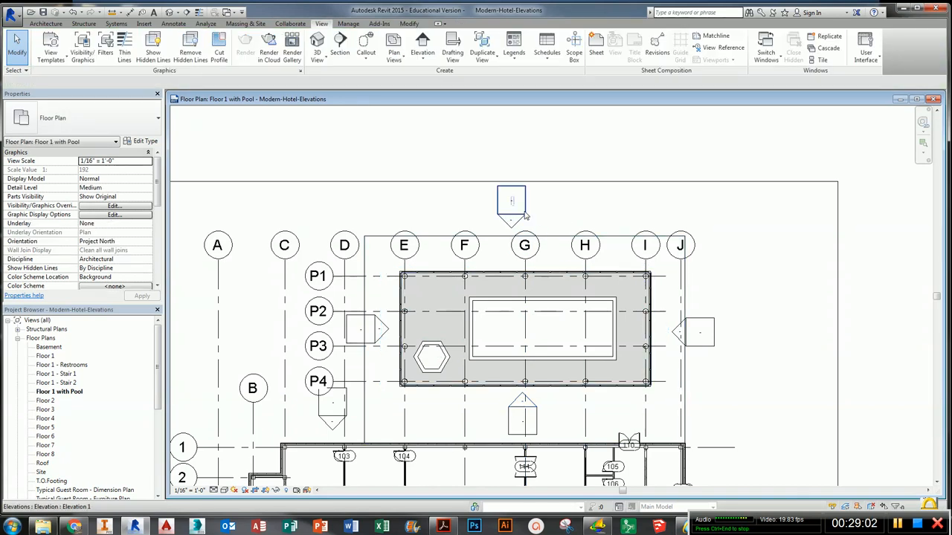
- Open the south pool elevation view, Elevation 2 - a
scroll(501, 197, down, 1)
scroll(439, 253, up, 1)
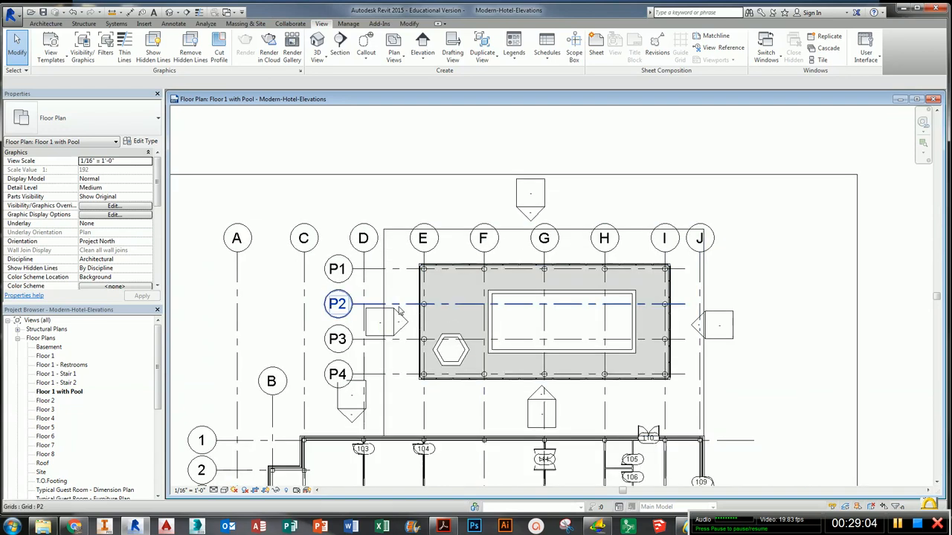
scroll(349, 312, down, 1)
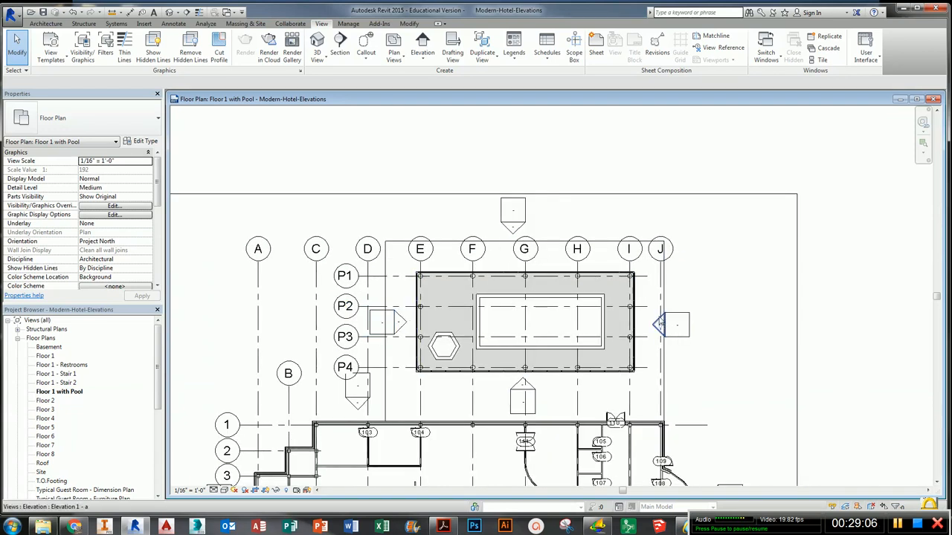
click(529, 387)
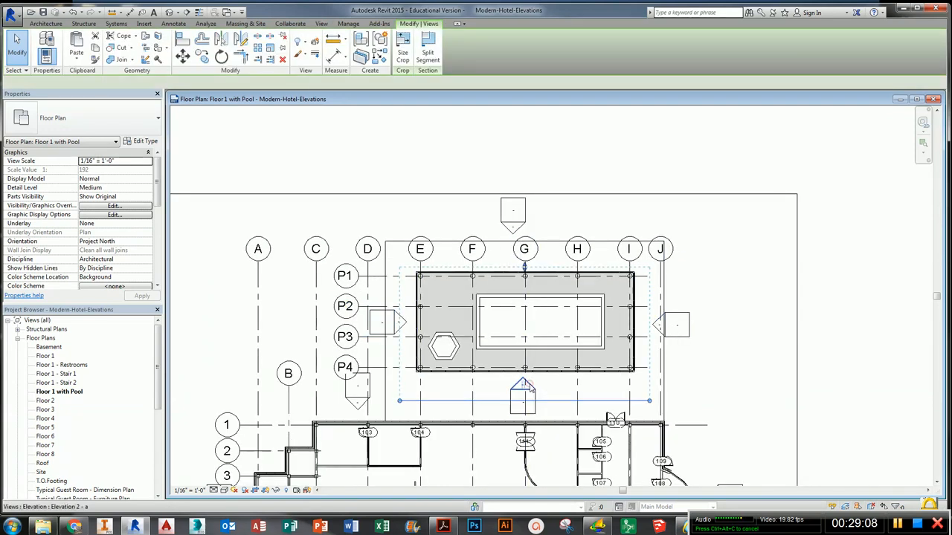
double_click(530, 388)
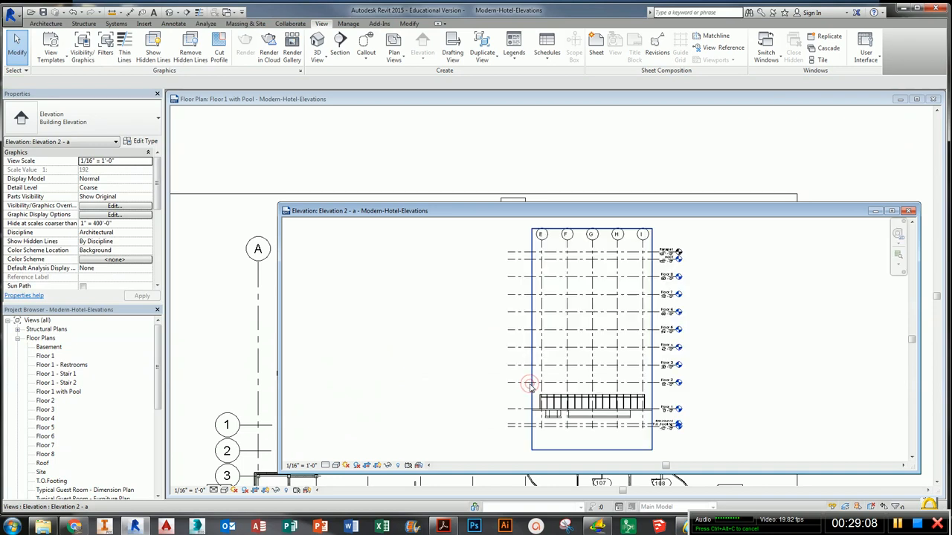
- Raise the bottom of the Elevation 2 - a crop region to the Floor 1 ground line
click(530, 231)
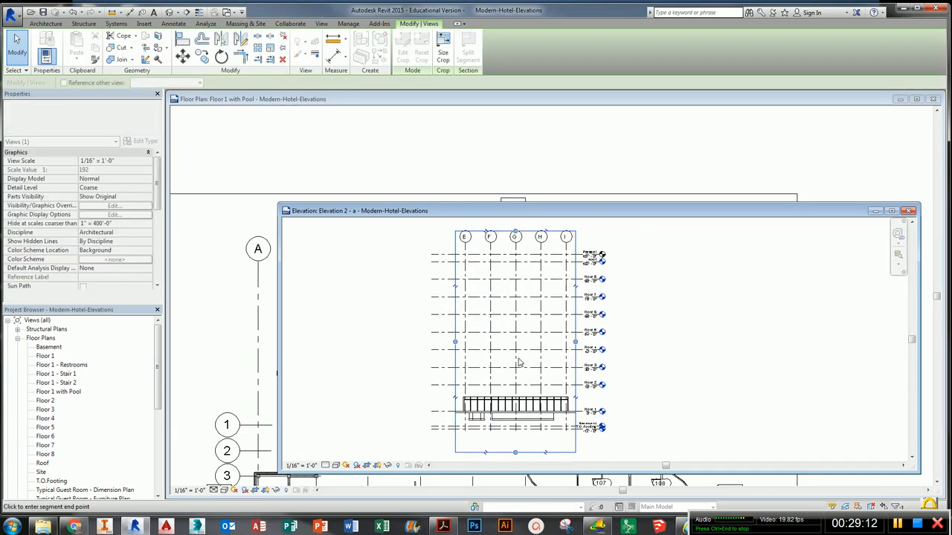
scroll(519, 362, up, 3)
middle_drag(521, 424, 522, 356)
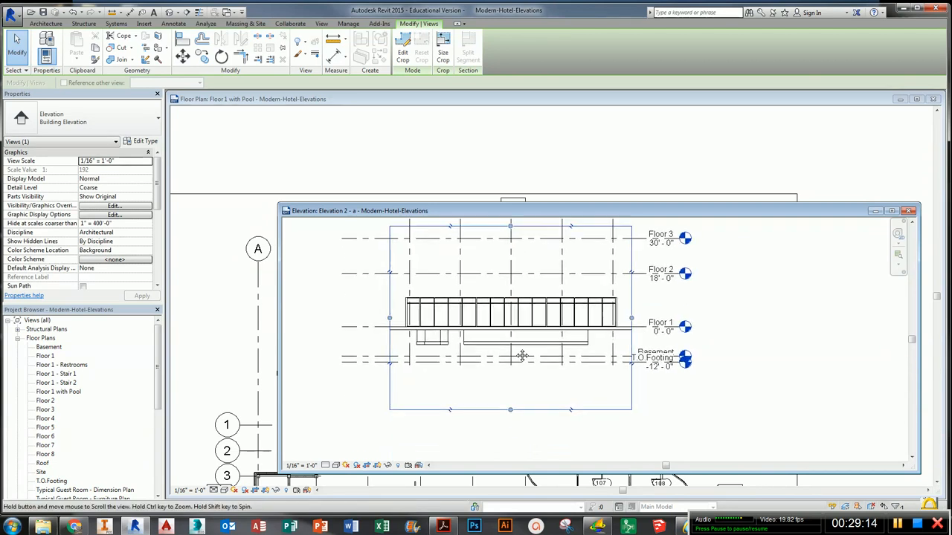
drag(512, 343, 511, 333)
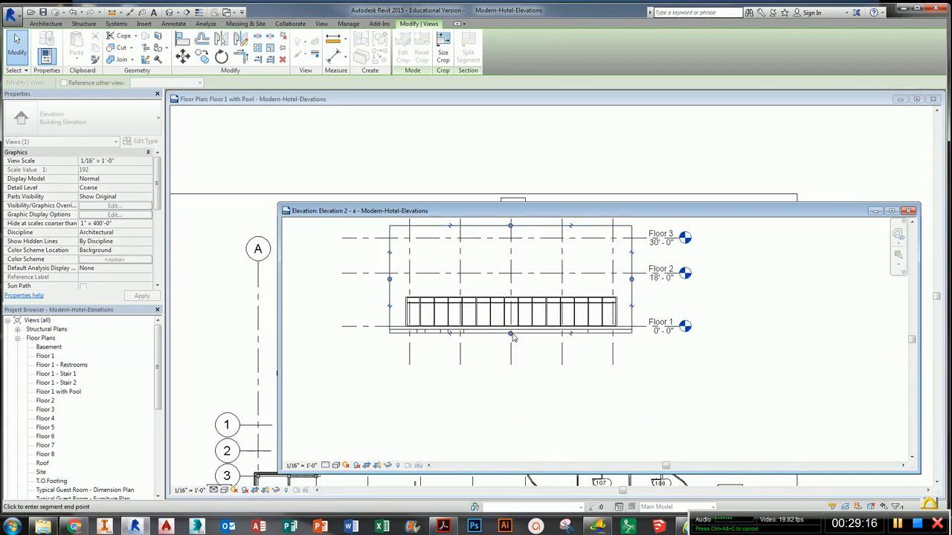
middle_drag(526, 290, 569, 329)
scroll(526, 367, up, 2)
- Hide the Levels and Grids categories in the Elevation 2 - a view
click(562, 269)
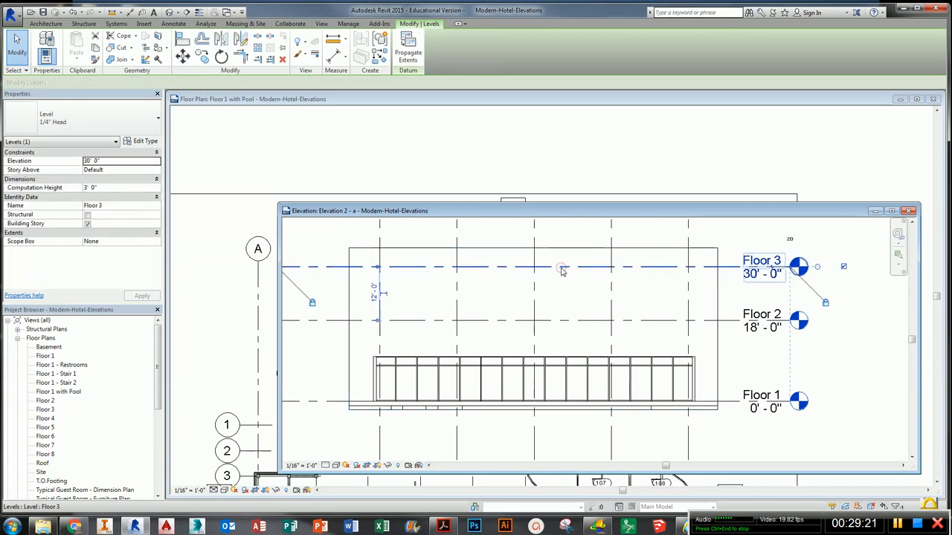
right_click(562, 269)
mouse_move(638, 344)
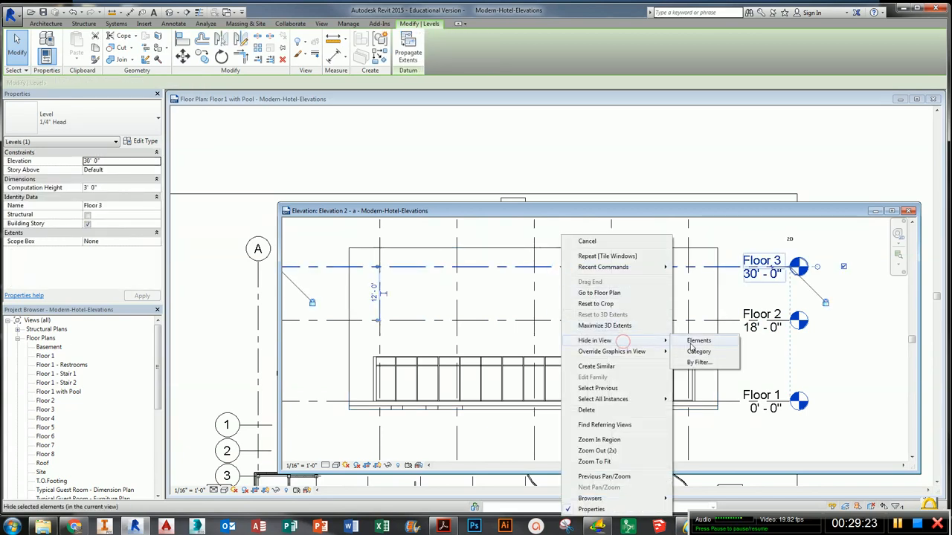
click(697, 351)
click(535, 332)
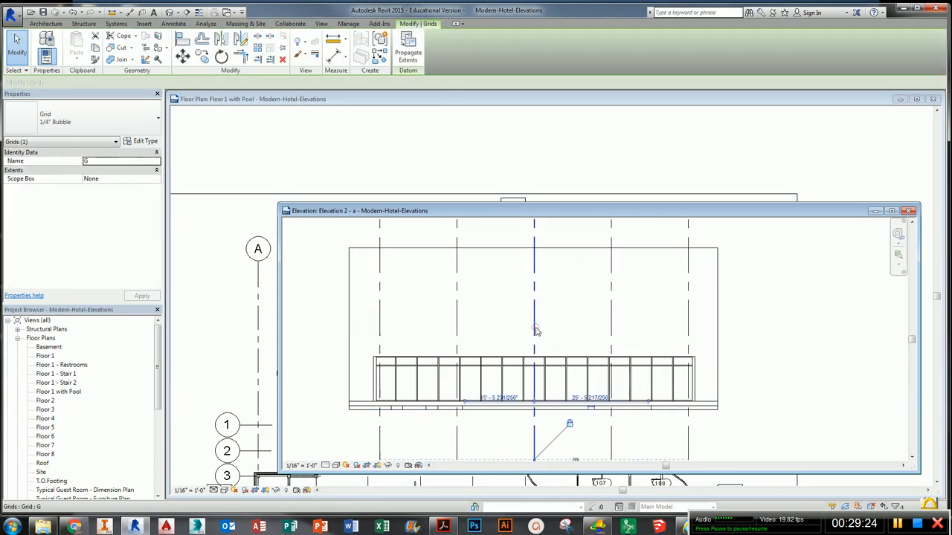
right_click(535, 330)
click(625, 155)
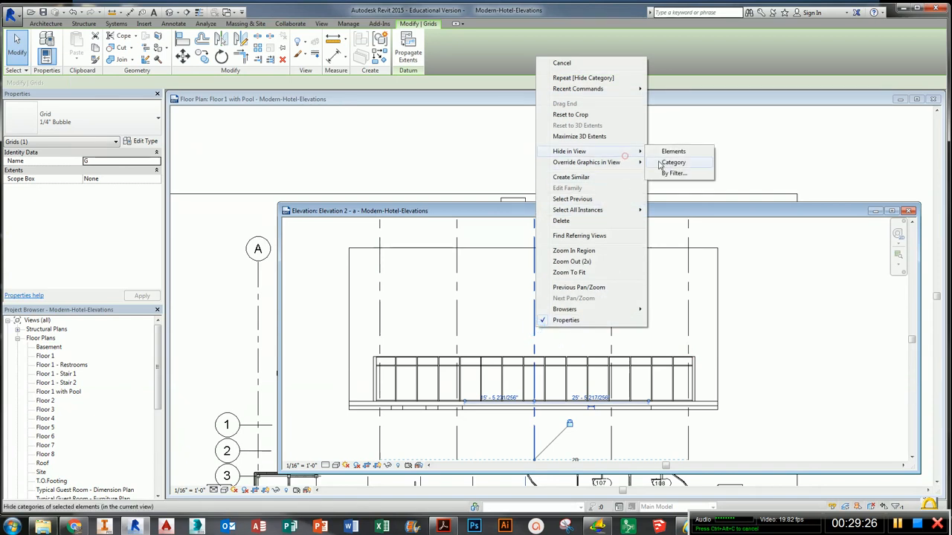
click(674, 163)
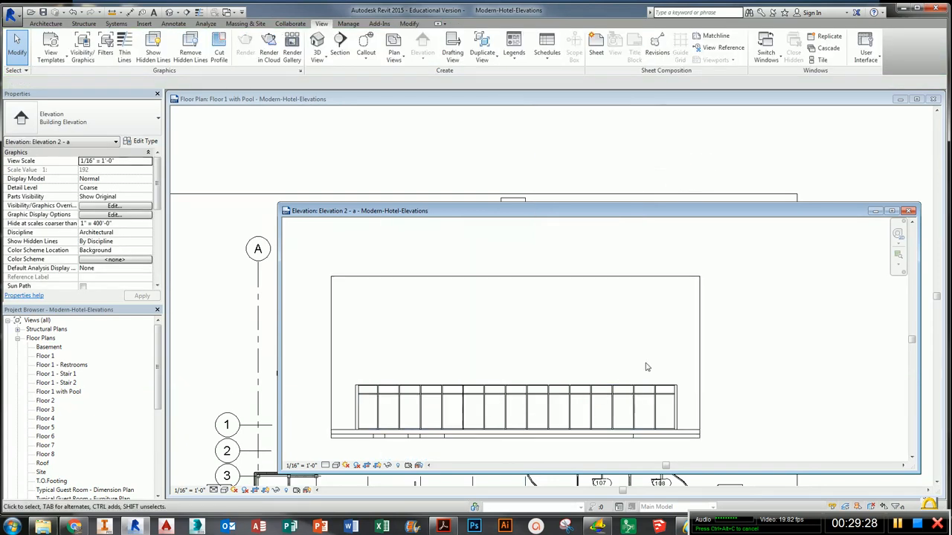
scroll(82, 417, down, 5)
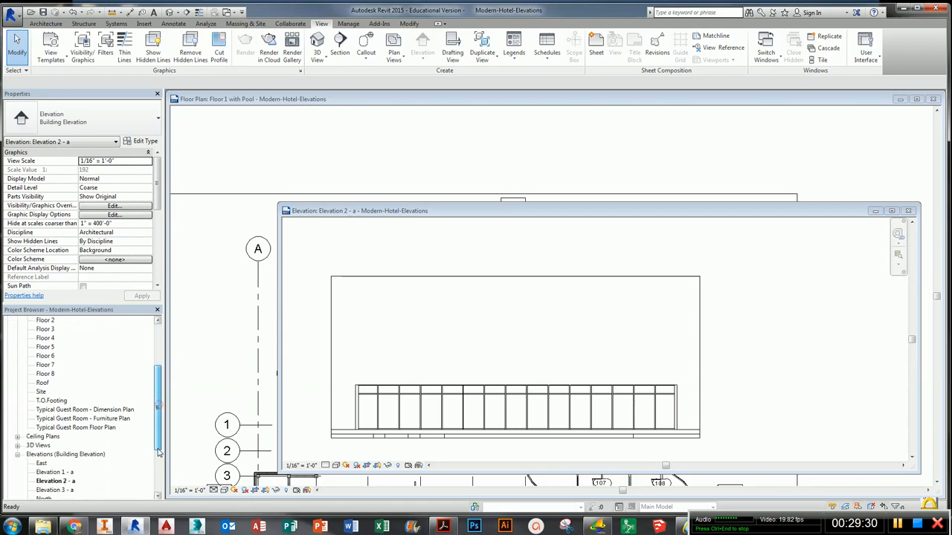
- Rename the Elevation 2 - a view as Pool - South
click(59, 446)
click(55, 418)
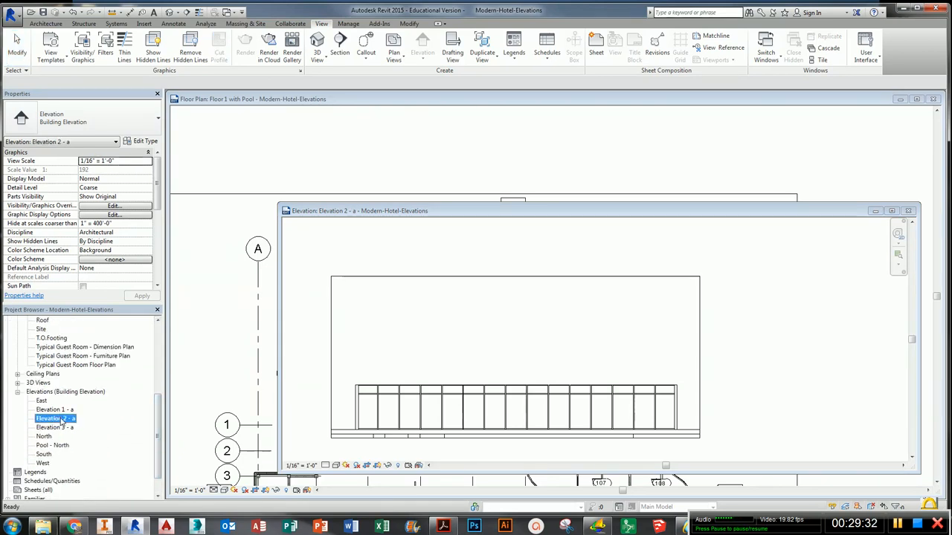
right_click(73, 419)
click(89, 354)
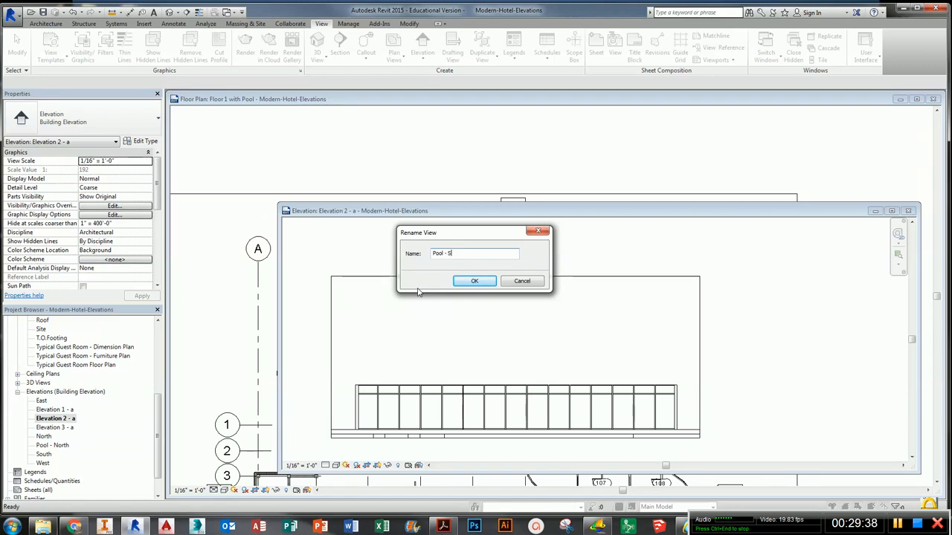
text(Pool - South)
key(Return)
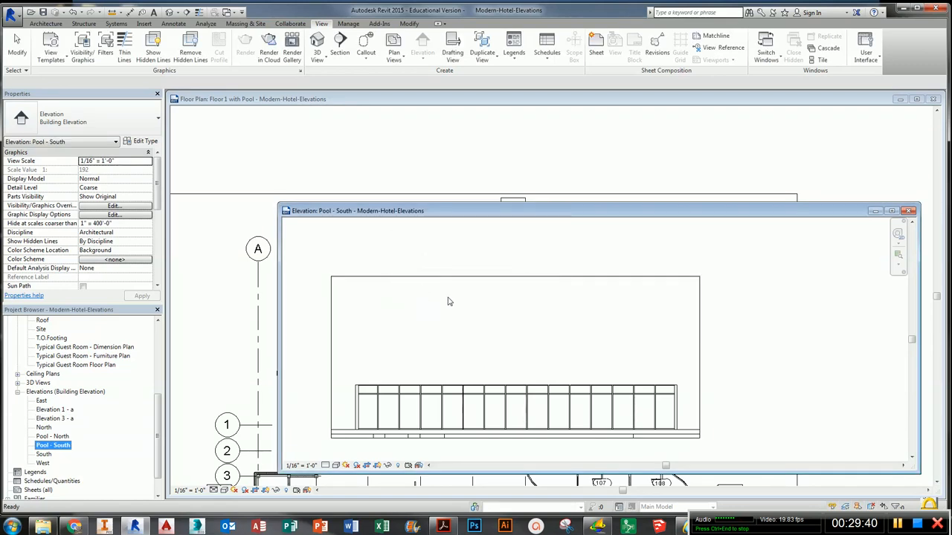
- Open the east pool elevation, Elevation 1 - a, and shrink its crop region down around the pool enclosure to Floor 1
click(908, 211)
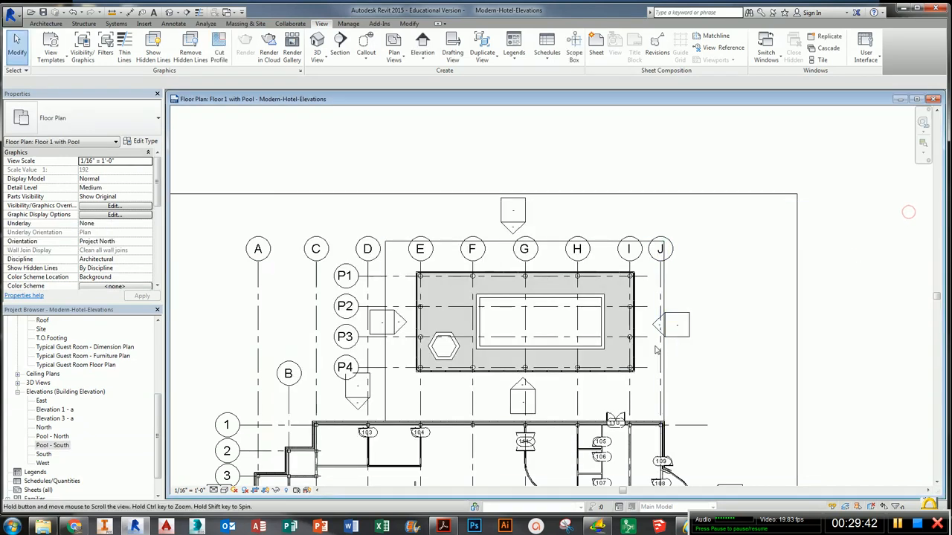
double_click(650, 327)
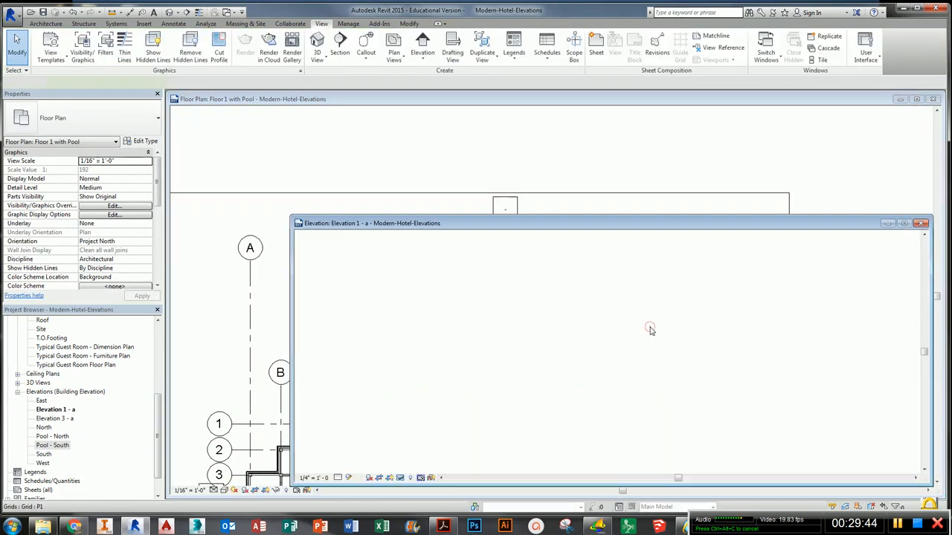
click(621, 241)
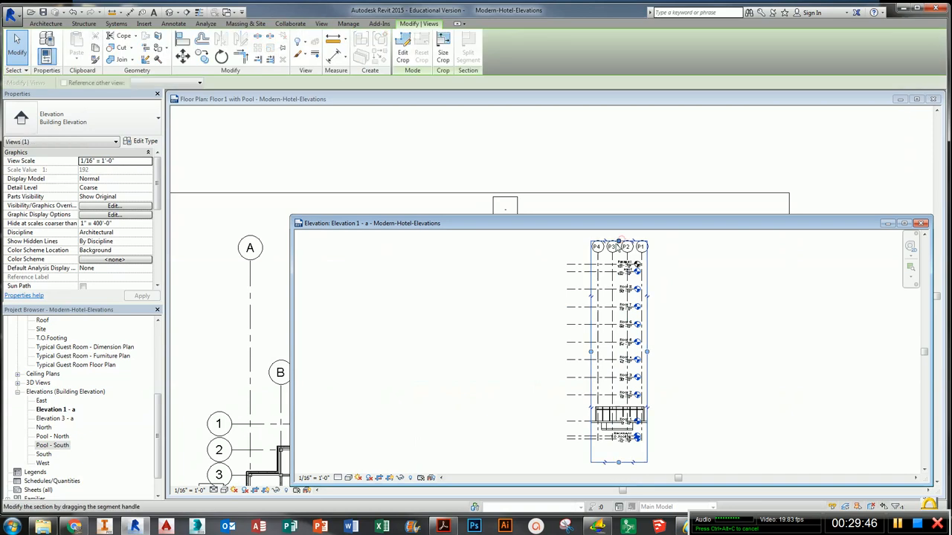
drag(622, 242, 625, 369)
scroll(624, 444, up, 4)
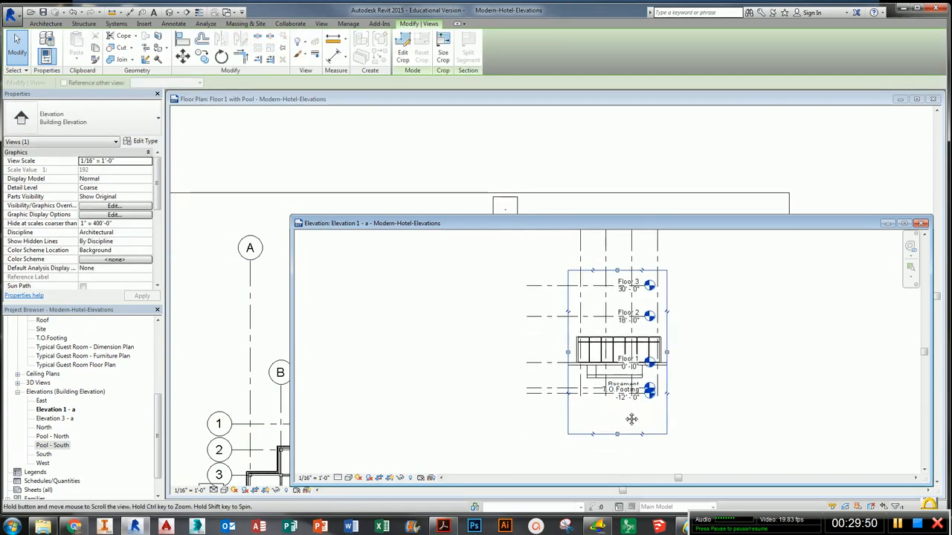
drag(616, 435, 617, 433)
drag(623, 375, 619, 363)
scroll(627, 343, up, 2)
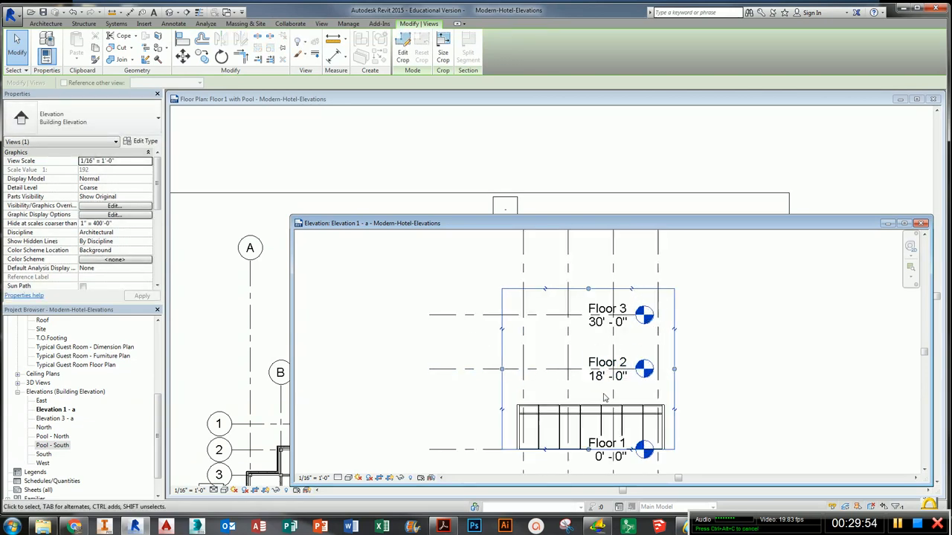
- Hide the Grids and Levels categories in the Elevation 1 - a view
click(565, 346)
right_click(568, 346)
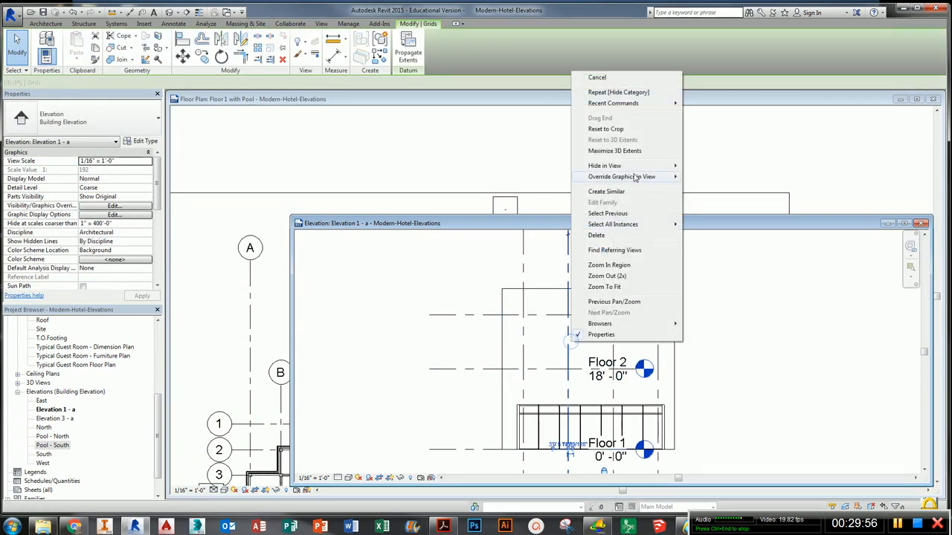
mouse_move(645, 168)
click(708, 177)
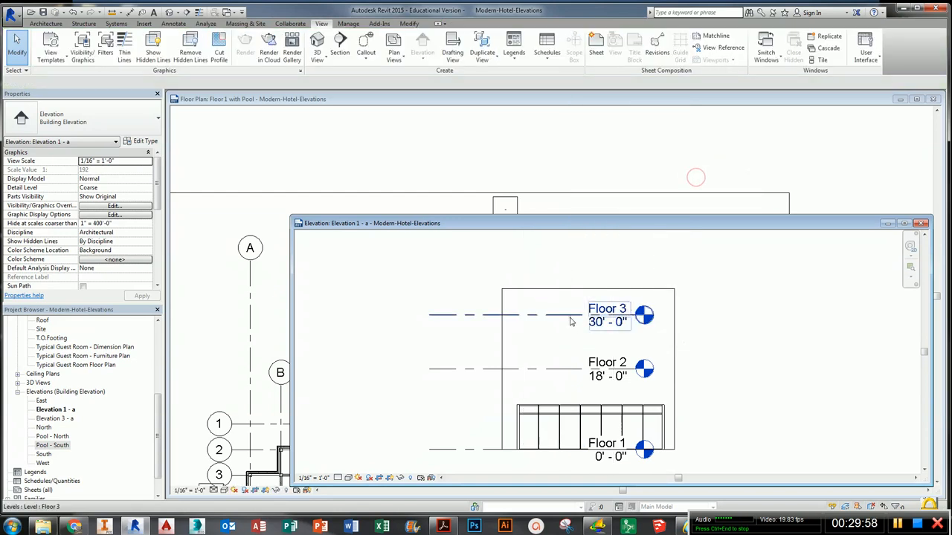
click(571, 318)
right_click(571, 321)
mouse_move(661, 142)
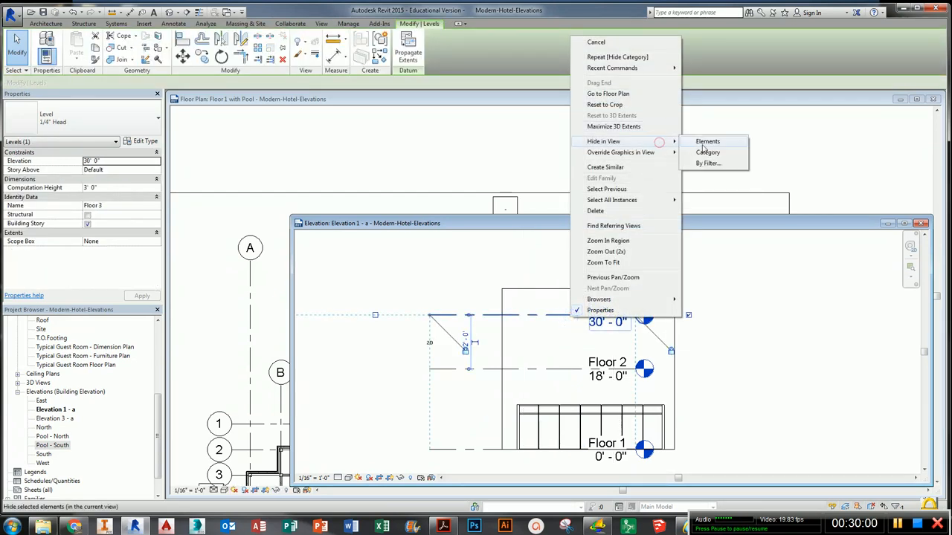
click(708, 153)
middle_drag(655, 452, 540, 456)
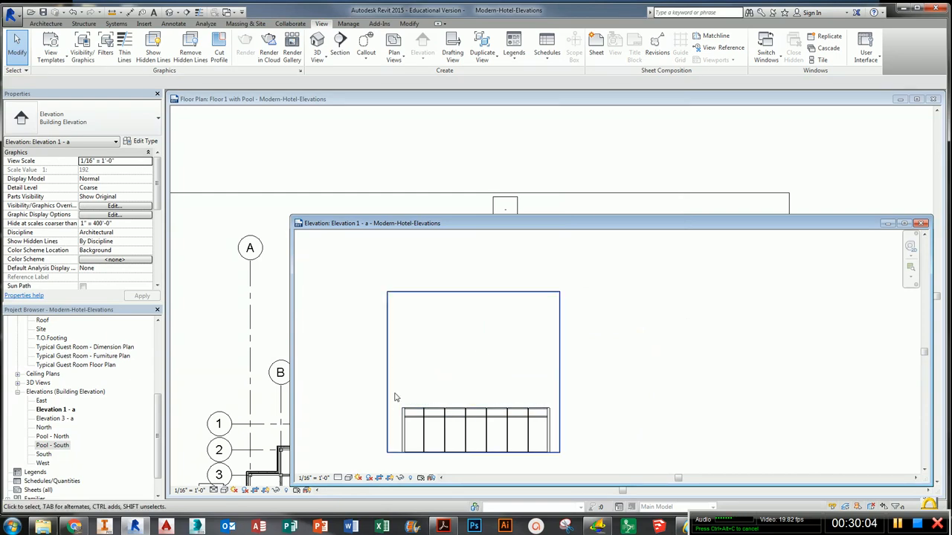
- Rename the Elevation 1 - a view as Pool - East
right_click(65, 410)
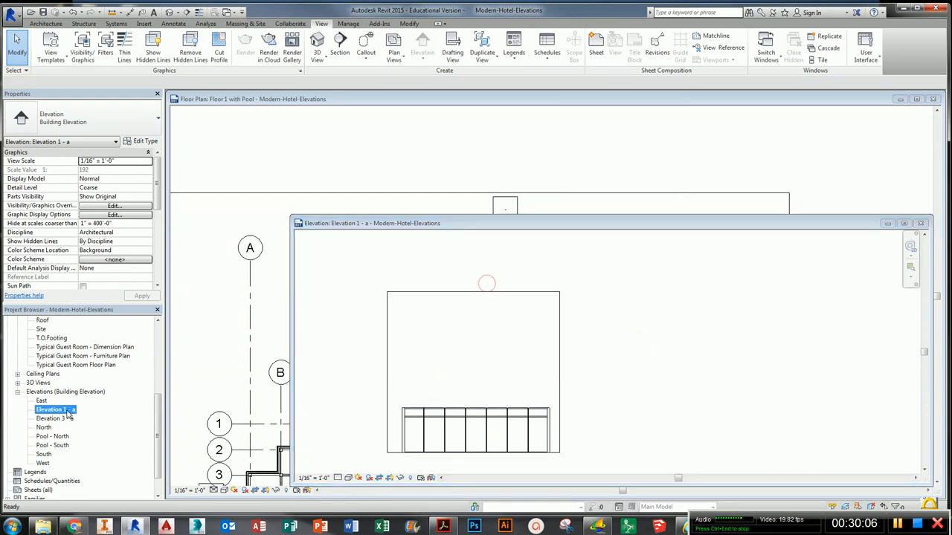
click(97, 347)
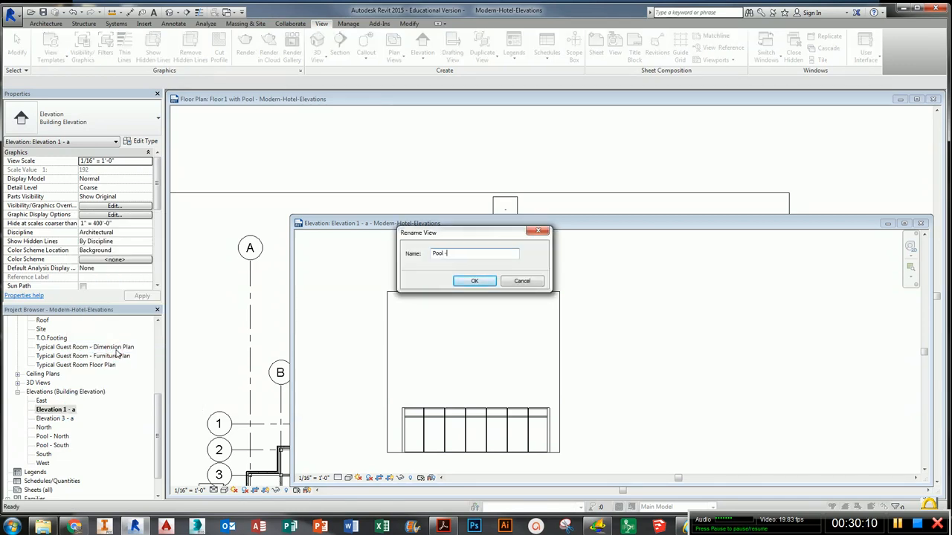
key(Return)
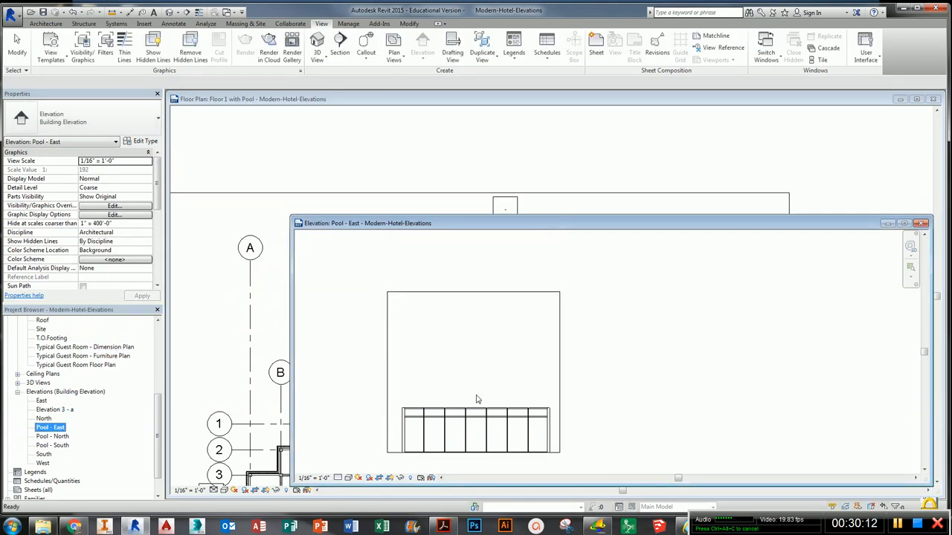
- Open the west pool elevation, Elevation 3 - a, and shrink its crop region around the pool enclosure down to Floor 1
click(921, 223)
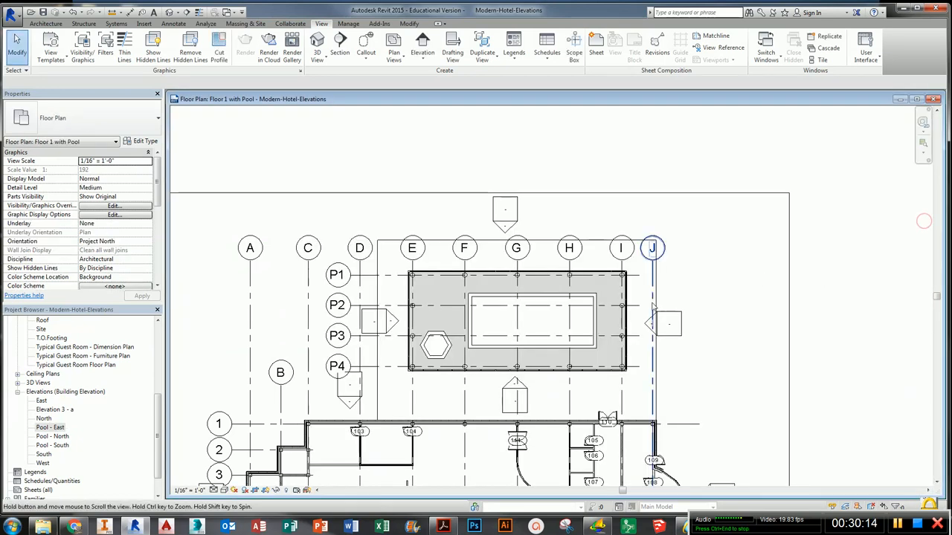
double_click(392, 325)
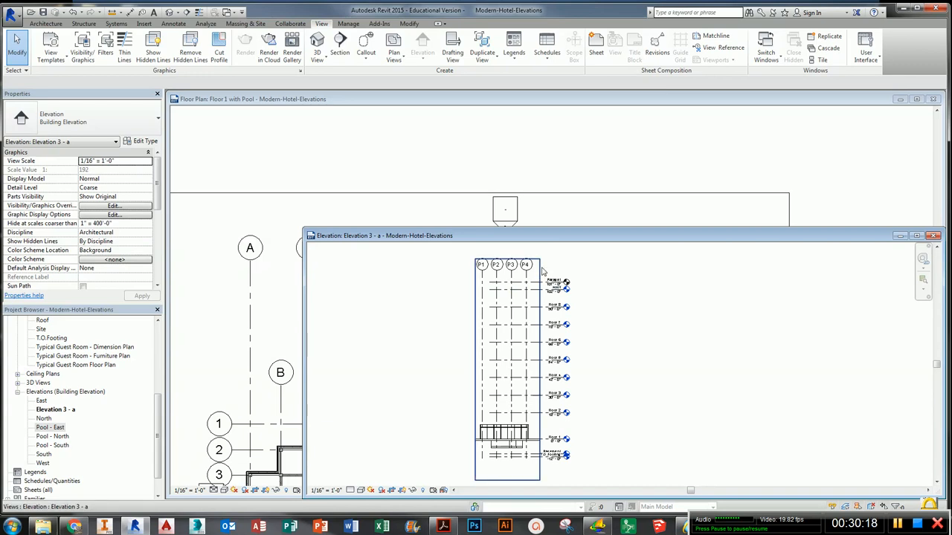
click(509, 260)
drag(507, 262, 508, 394)
scroll(516, 461, up, 3)
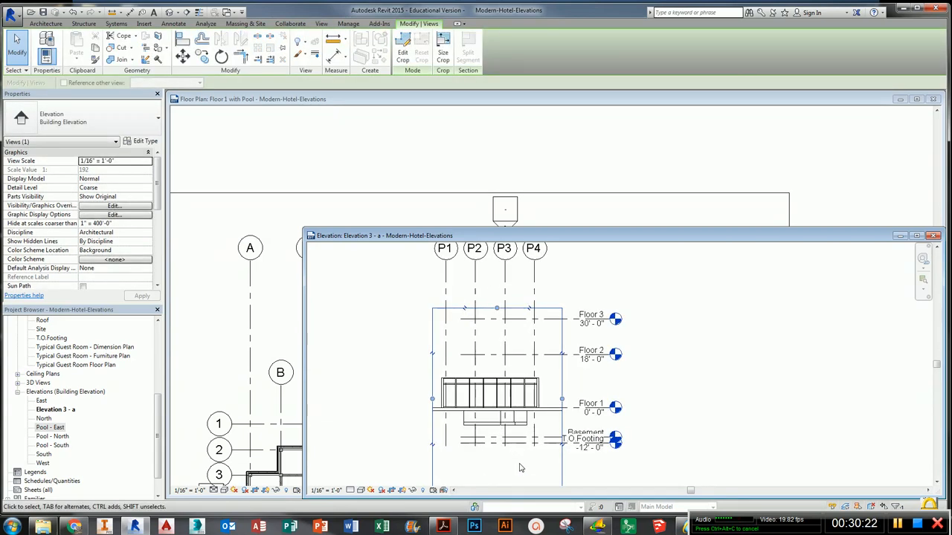
drag(508, 470, 509, 391)
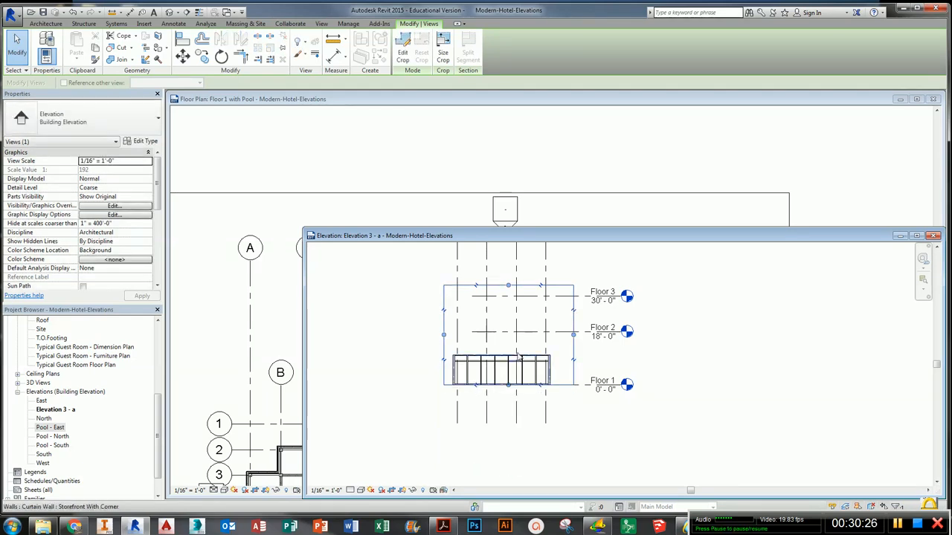
scroll(528, 342, up, 3)
- Hide the Grids and Levels categories in the Elevation 3 - a view
click(560, 288)
right_click(562, 289)
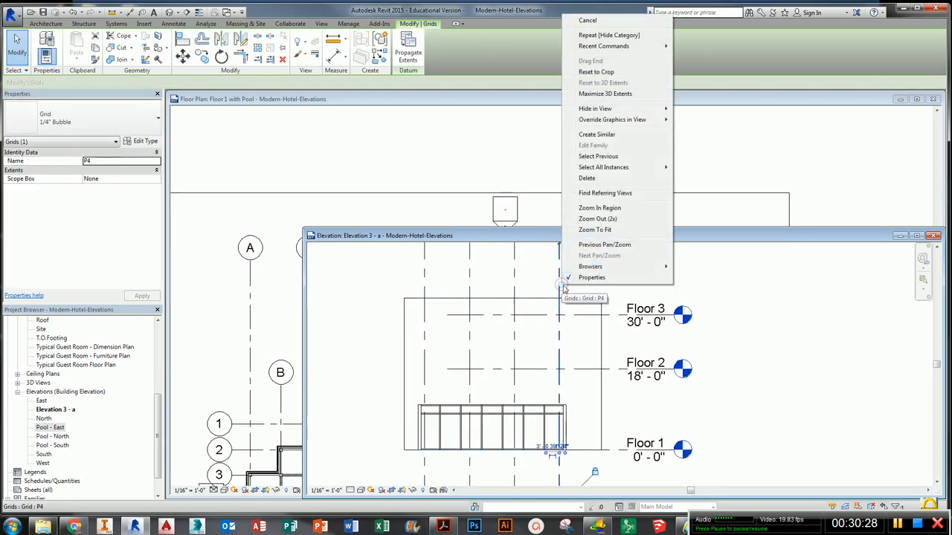
click(649, 109)
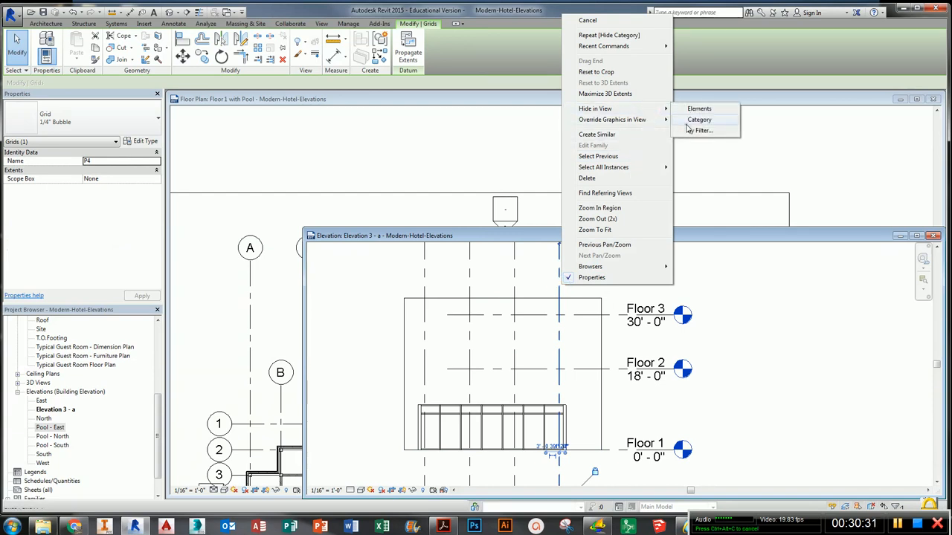
click(688, 110)
click(572, 320)
right_click(572, 320)
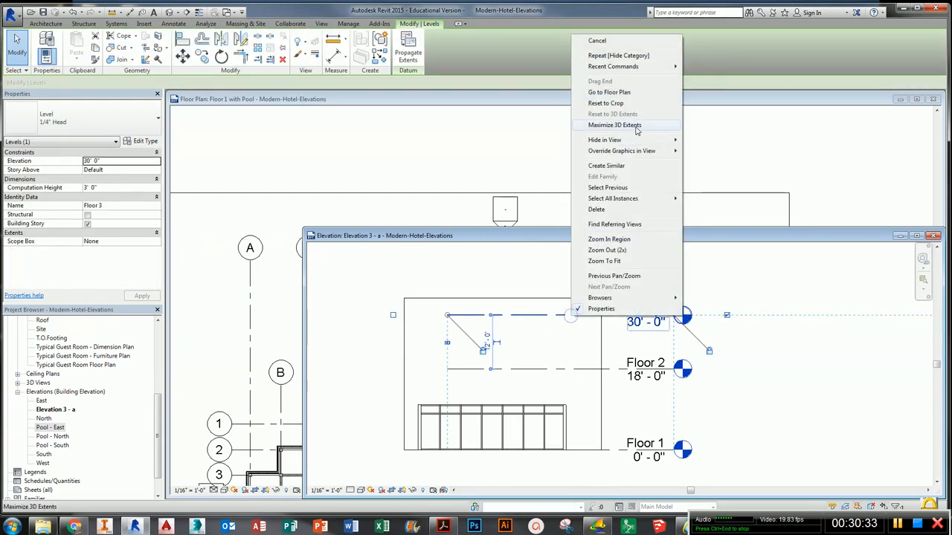
click(636, 140)
click(708, 152)
click(635, 277)
middle_drag(510, 353, 575, 340)
scroll(389, 413, up, 1)
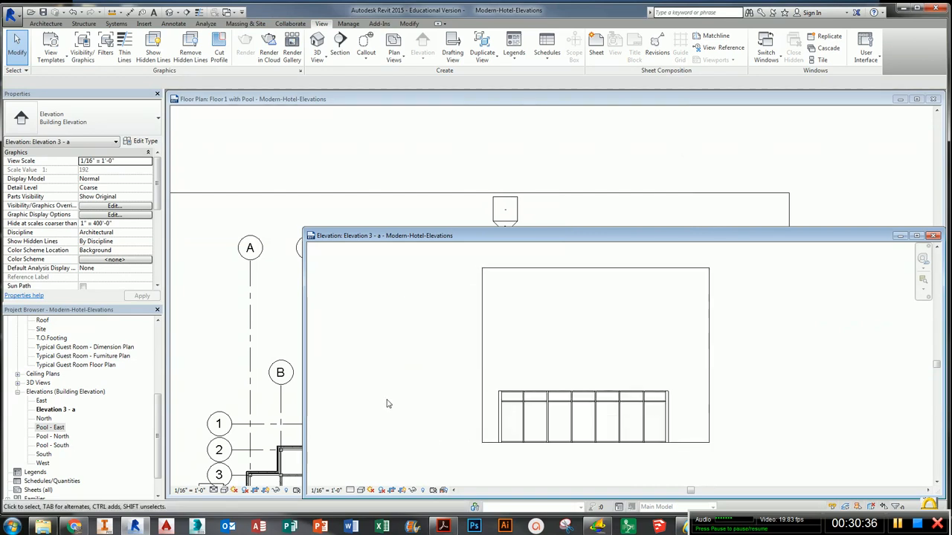
- Rename the Elevation 3 - a view as Pool - West
right_click(73, 410)
click(147, 348)
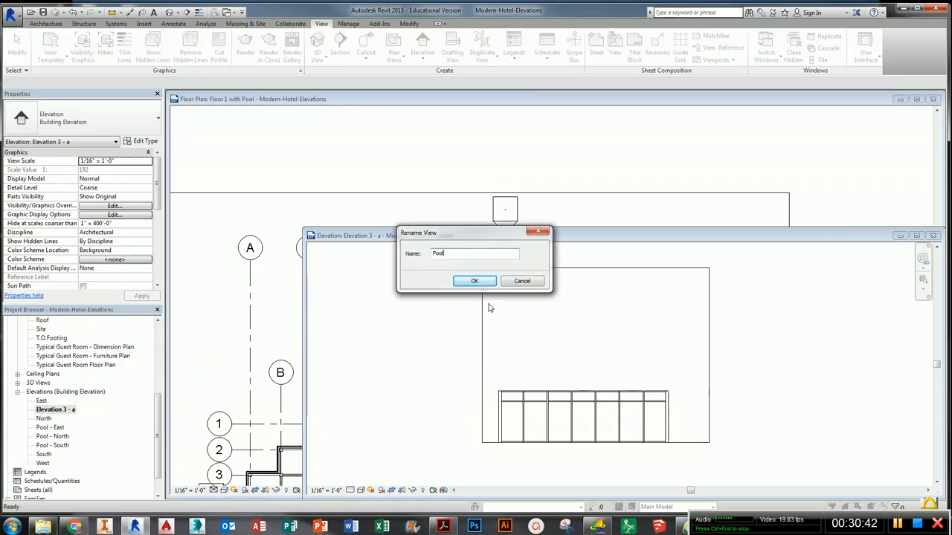
text(Pool - West)
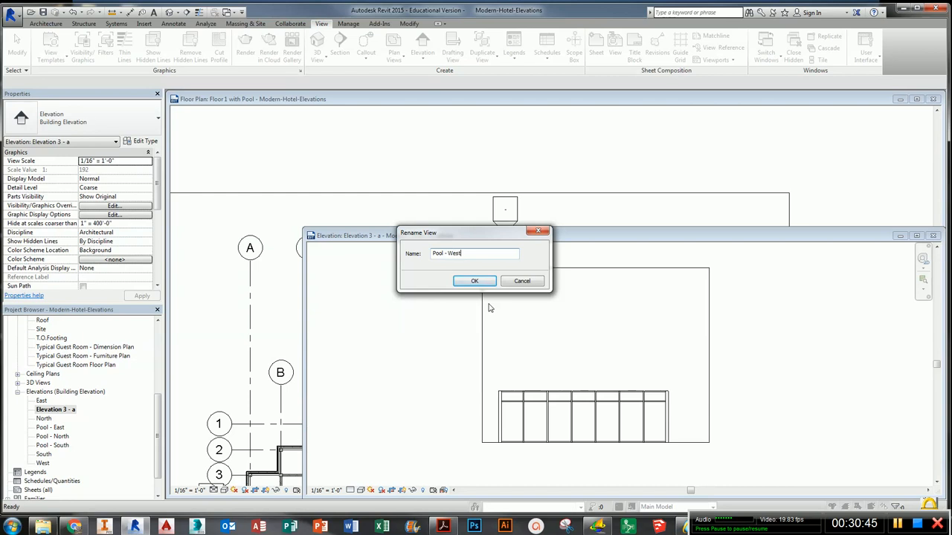
key(Return)
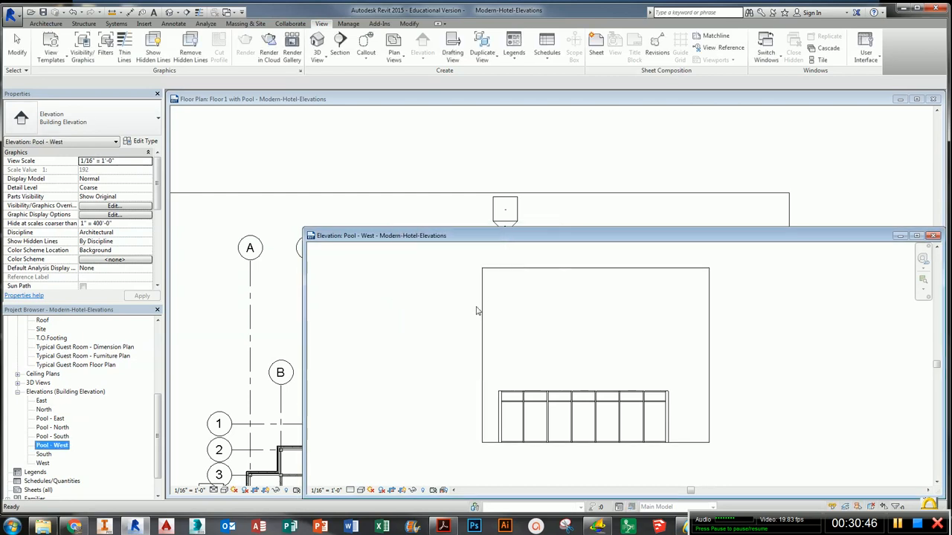
- Pull the right edge of the Pool - West crop region slightly inward toward the enclosure
click(708, 358)
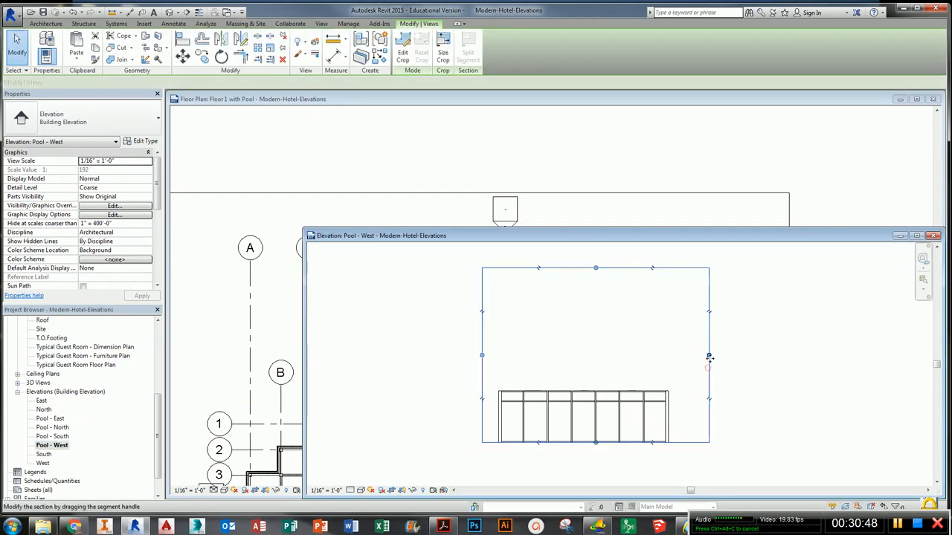
drag(708, 360, 687, 356)
click(731, 365)
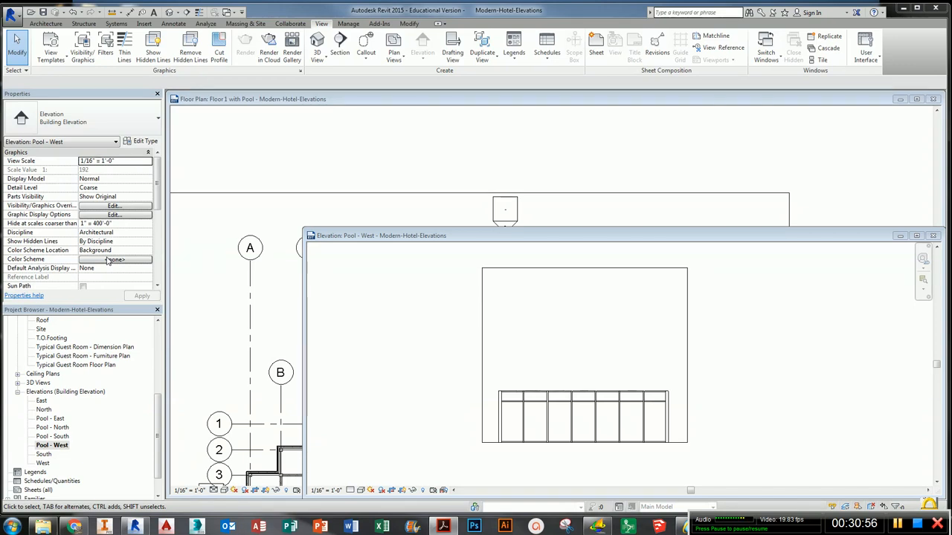
click(601, 305)
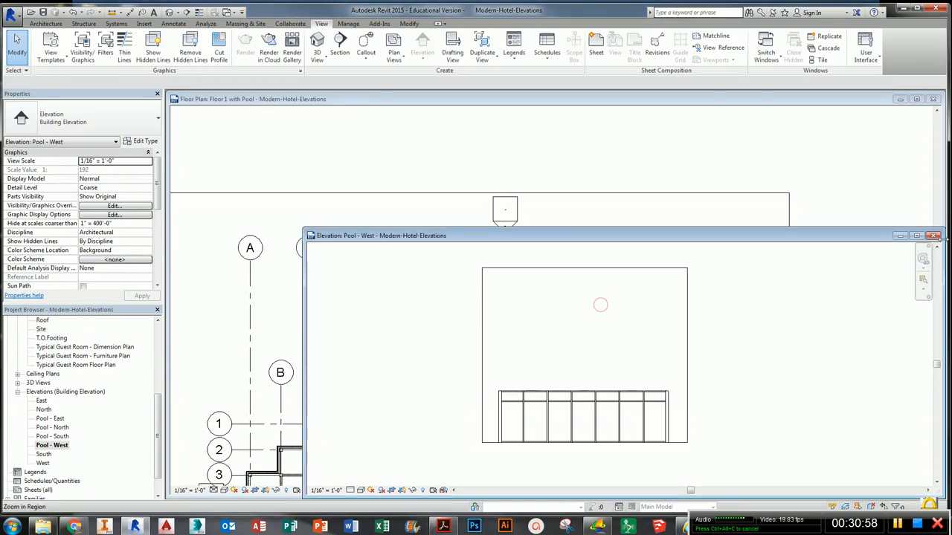
- Close the Pool - West and Floor 1 with Pool views and open the Floor 1 - Restrooms floor plan
click(935, 237)
middle_drag(628, 361, 710, 201)
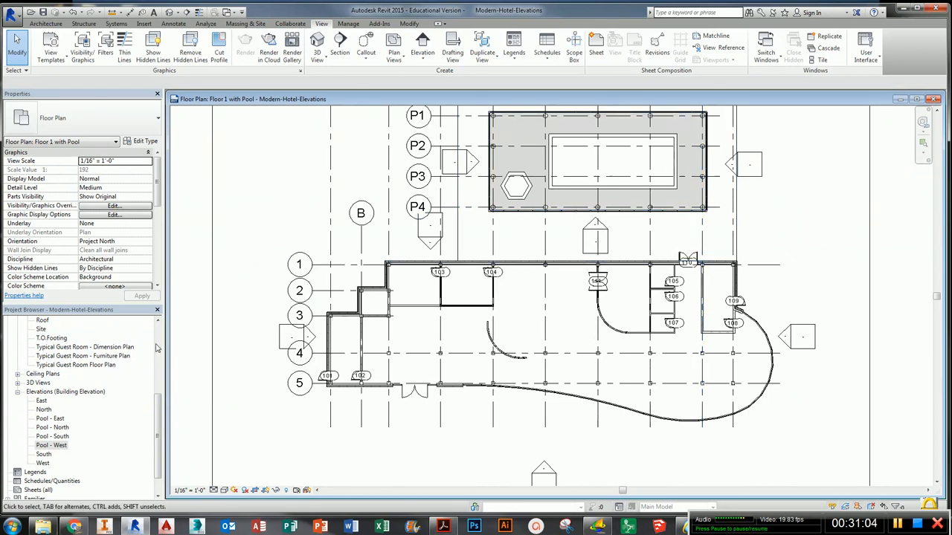
click(112, 356)
scroll(111, 364, up, 5)
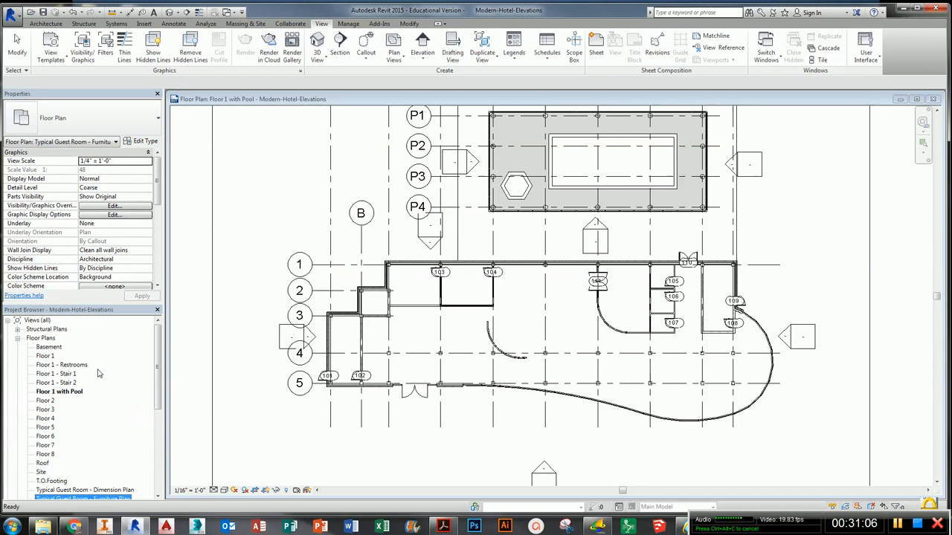
double_click(72, 366)
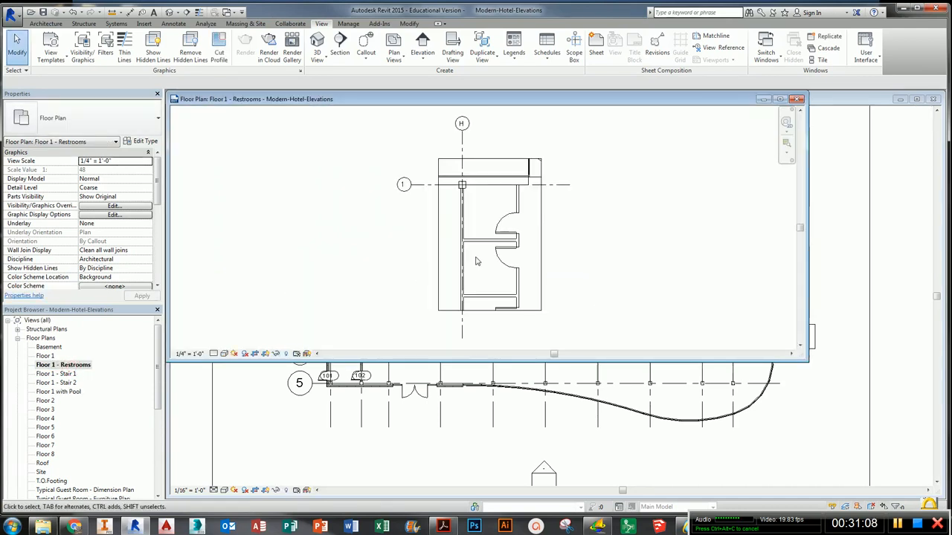
click(934, 99)
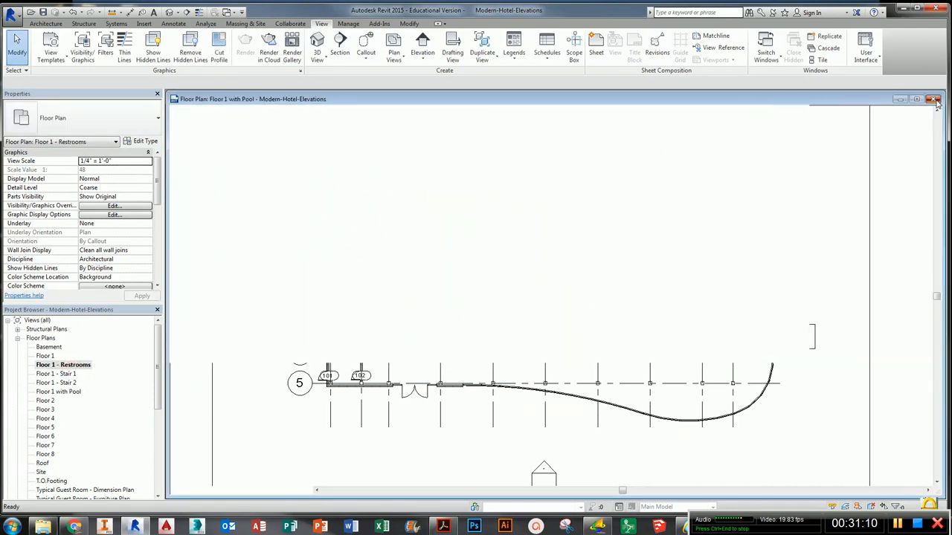
- Place an Interior Elevation marker inside the upper restroom of the Floor 1 - Restrooms plan
key(w)
key(t)
middle_drag(597, 249, 623, 315)
scroll(510, 299, up, 5)
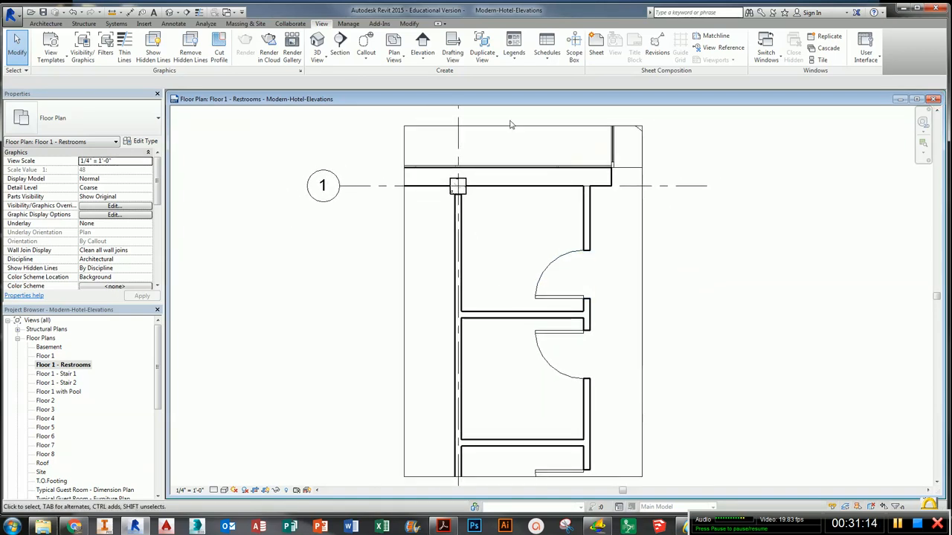
click(422, 43)
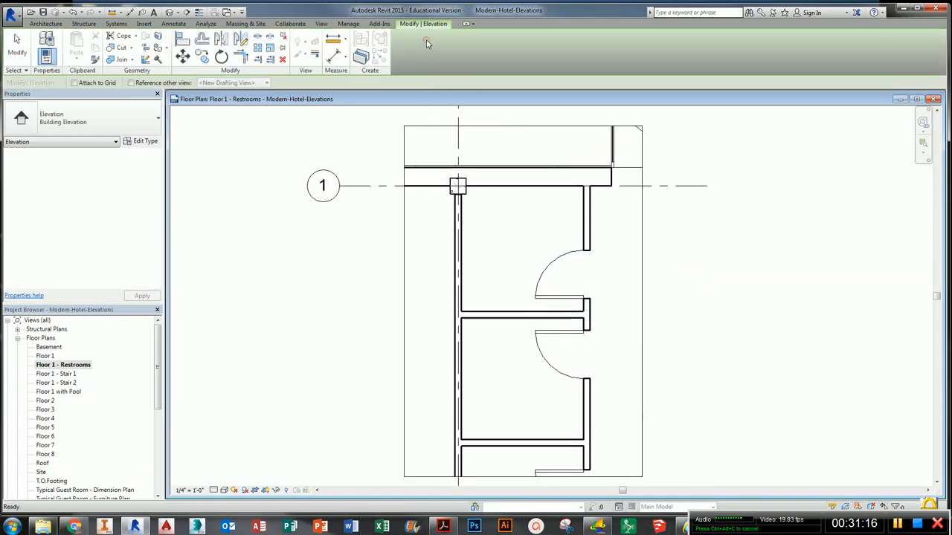
click(143, 128)
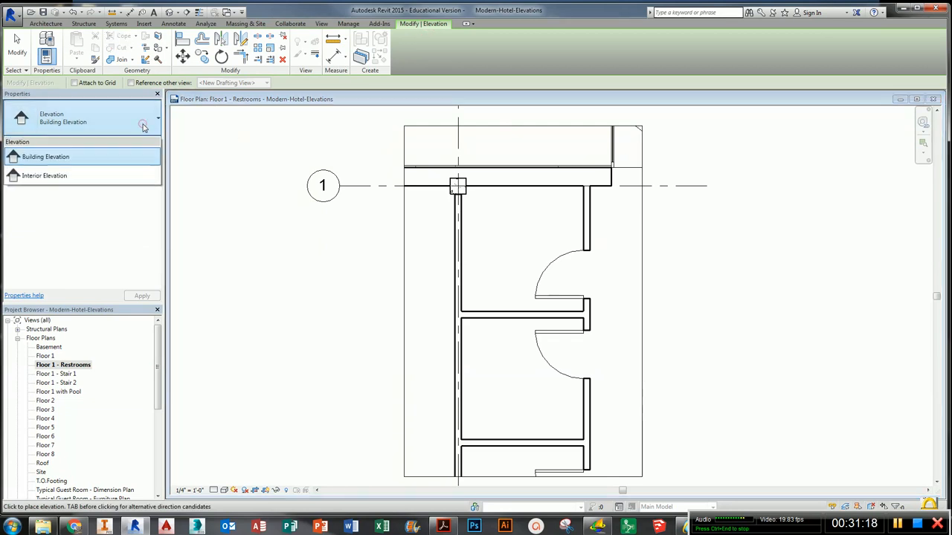
click(97, 177)
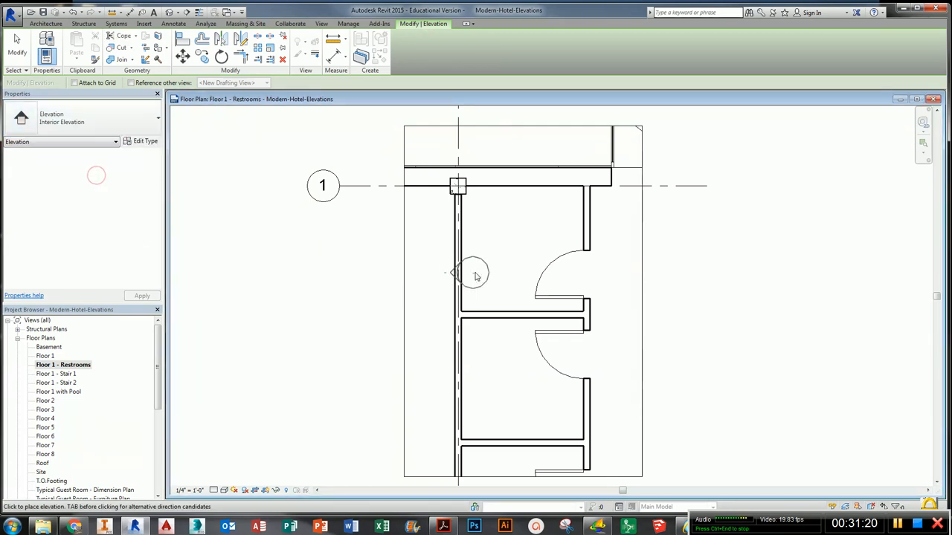
click(524, 248)
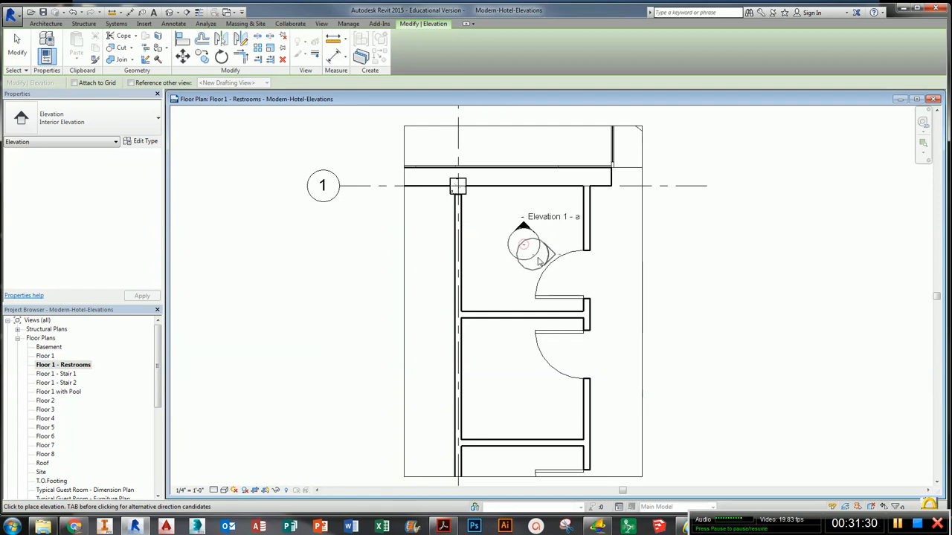
right_click(542, 251)
key(Escape)
key(Escape)
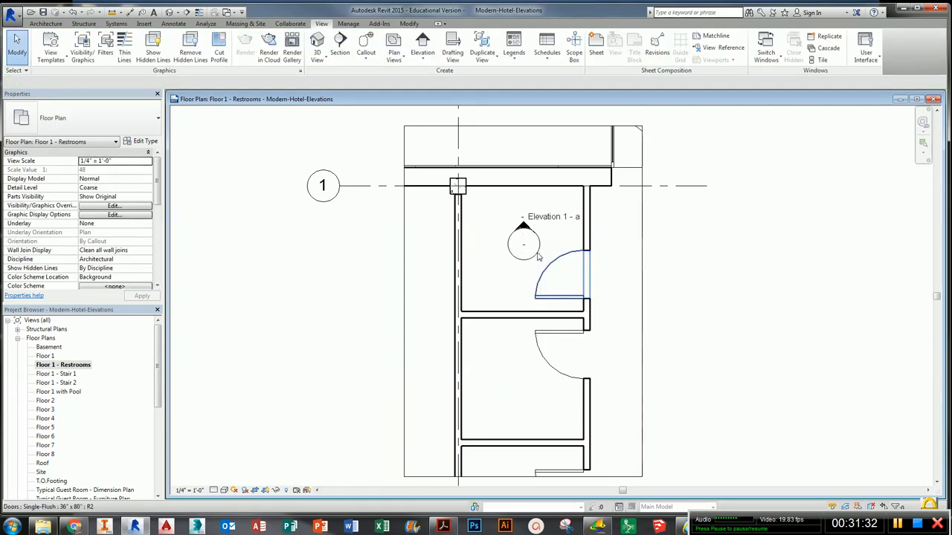
- Turn on the elevation marker's three other directions so it also creates views b, c and d
click(541, 243)
scroll(542, 242, up, 3)
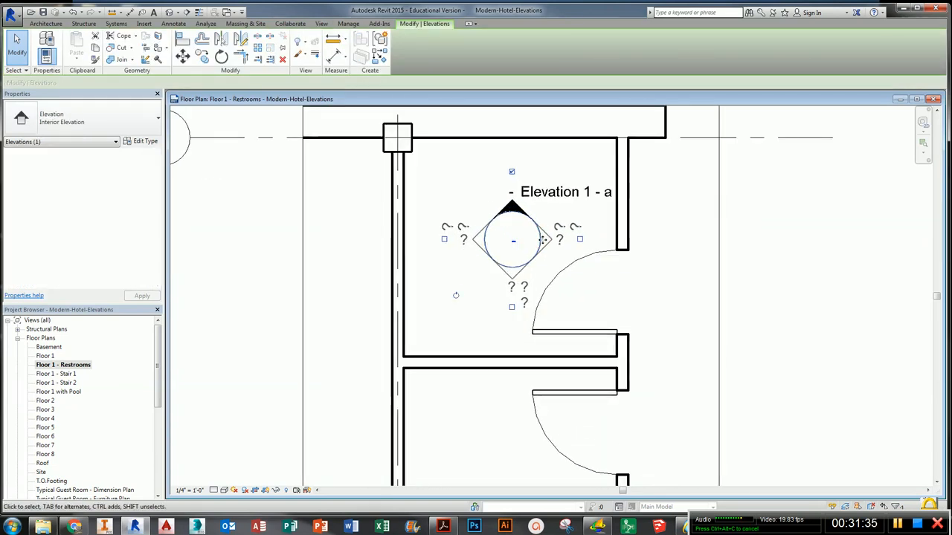
click(444, 239)
click(512, 307)
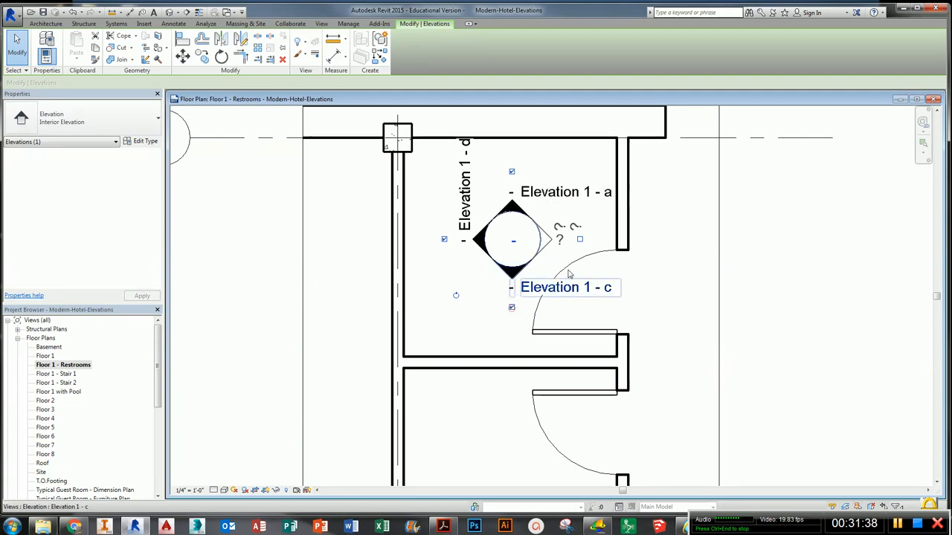
click(579, 239)
click(673, 277)
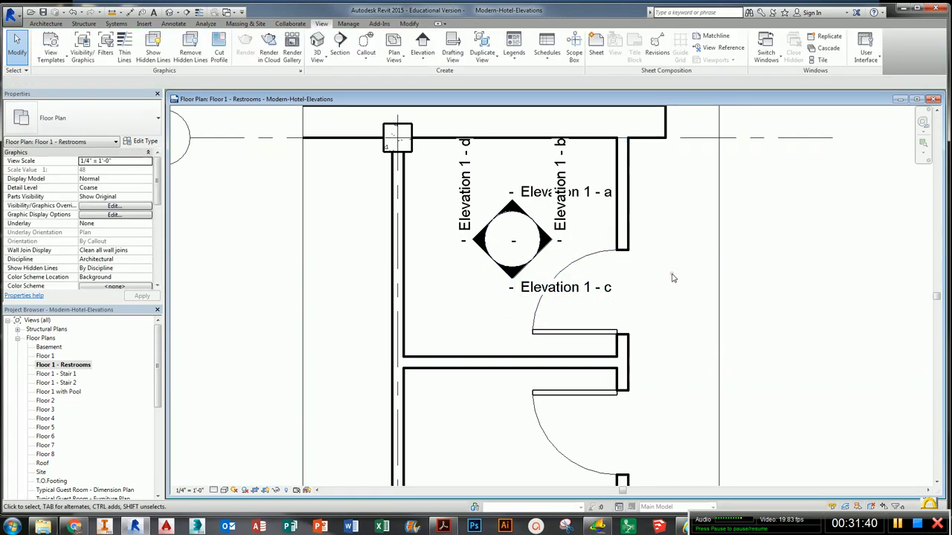
- Open the Elevation 1 - d interior elevation view from its marker label
scroll(522, 319, down, 1)
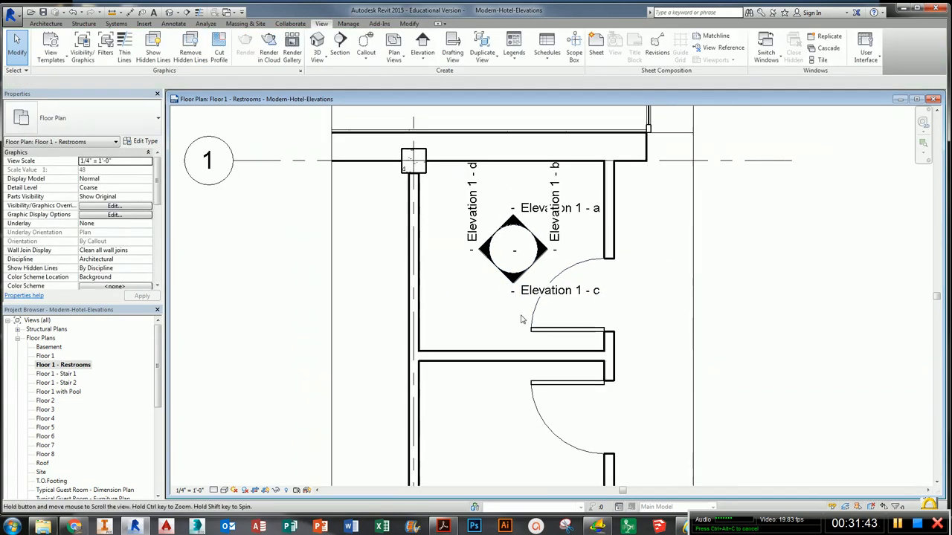
middle_drag(522, 319, 523, 303)
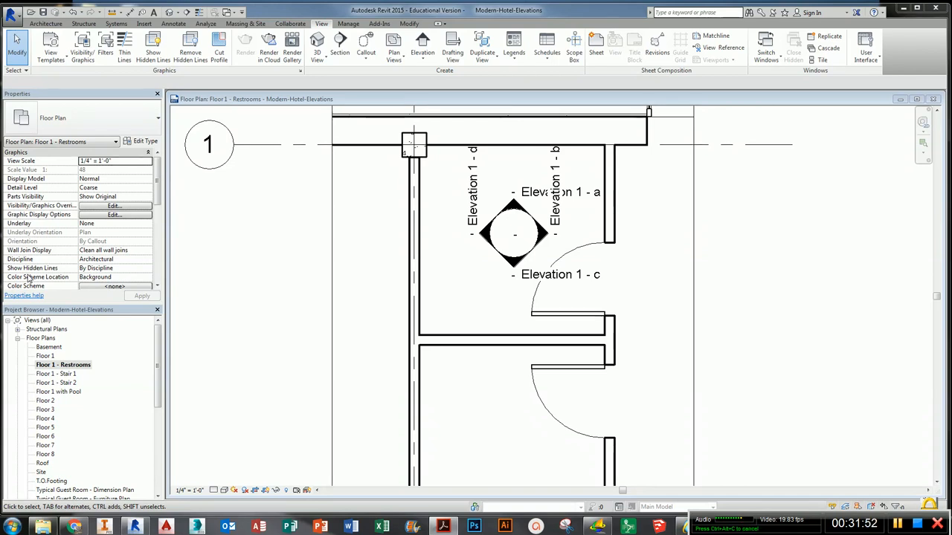
click(454, 412)
middle_drag(524, 454, 501, 383)
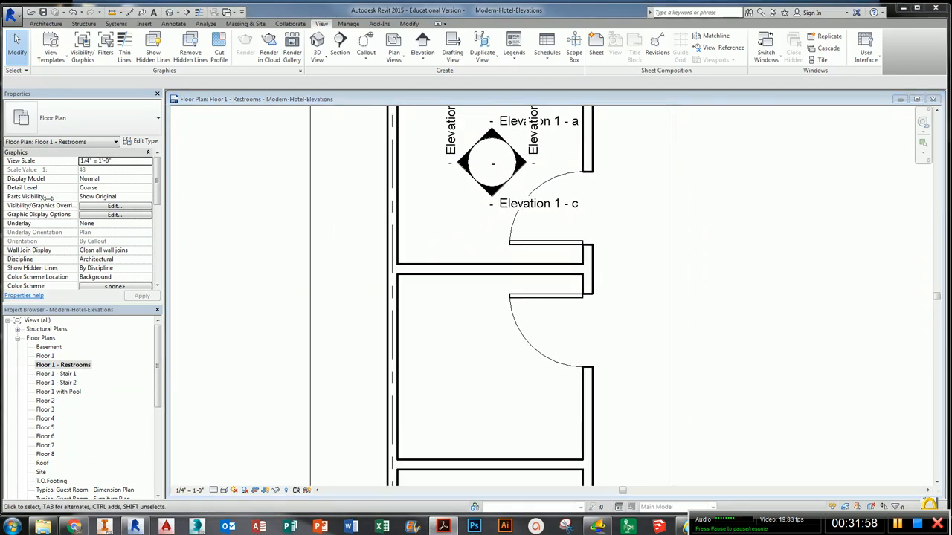
middle_drag(482, 214, 478, 336)
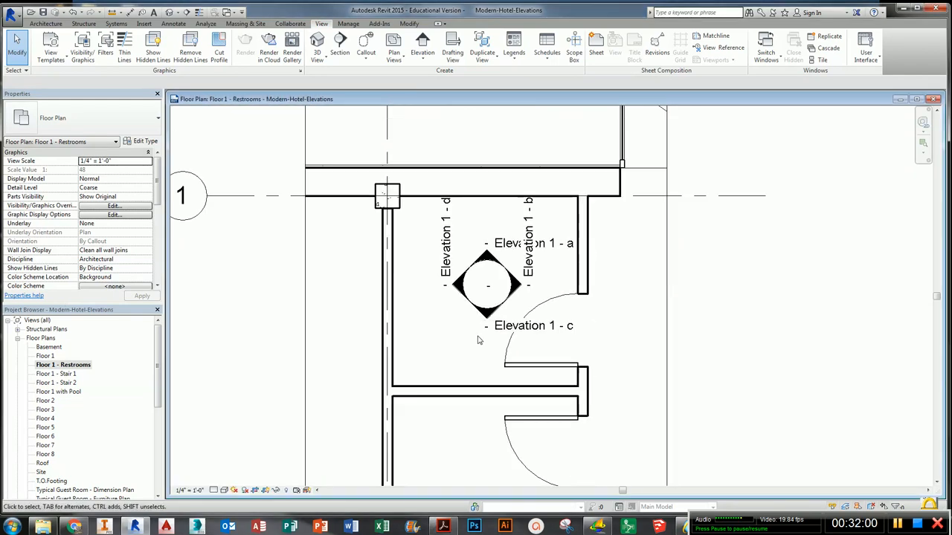
double_click(458, 289)
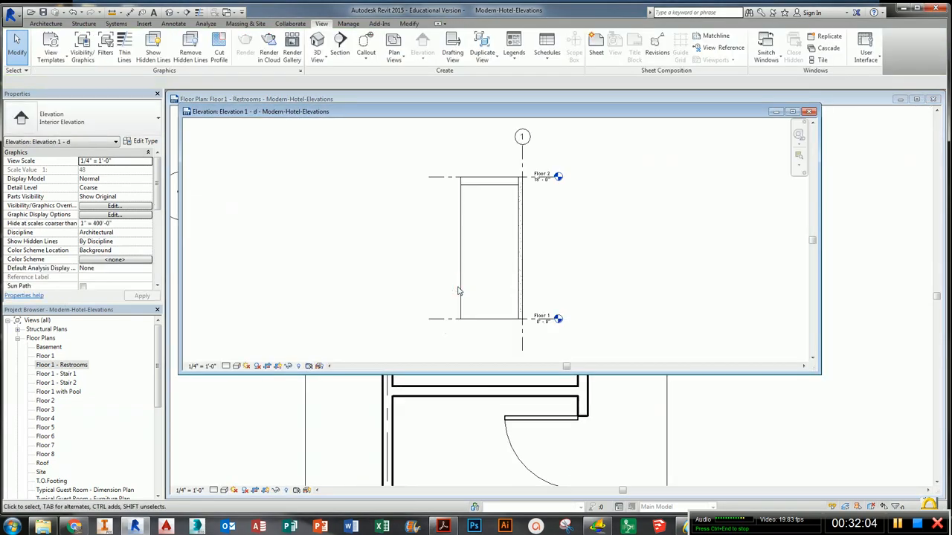
- Expand Elevations (Interior Elevation) in the Project Browser and start renaming Elevation 1 - d
click(158, 374)
scroll(126, 455, down, 6)
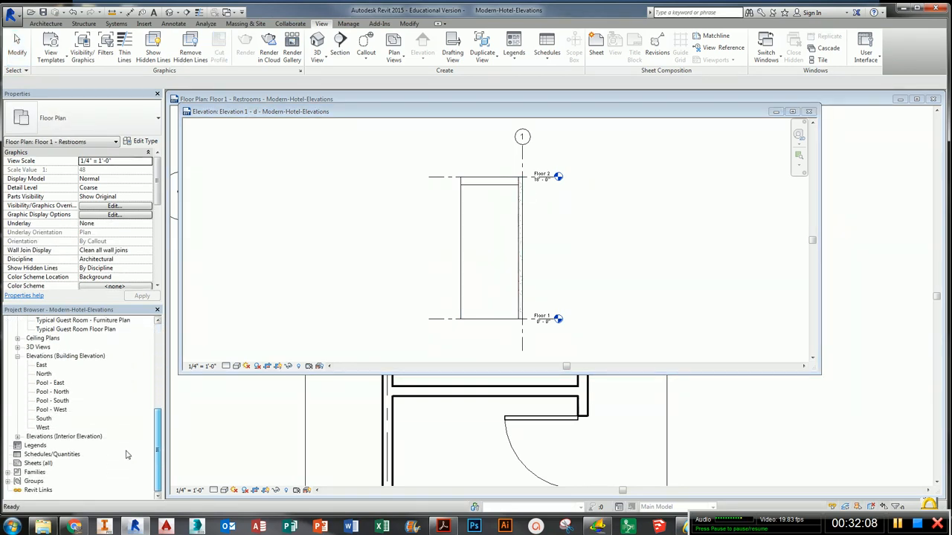
click(38, 440)
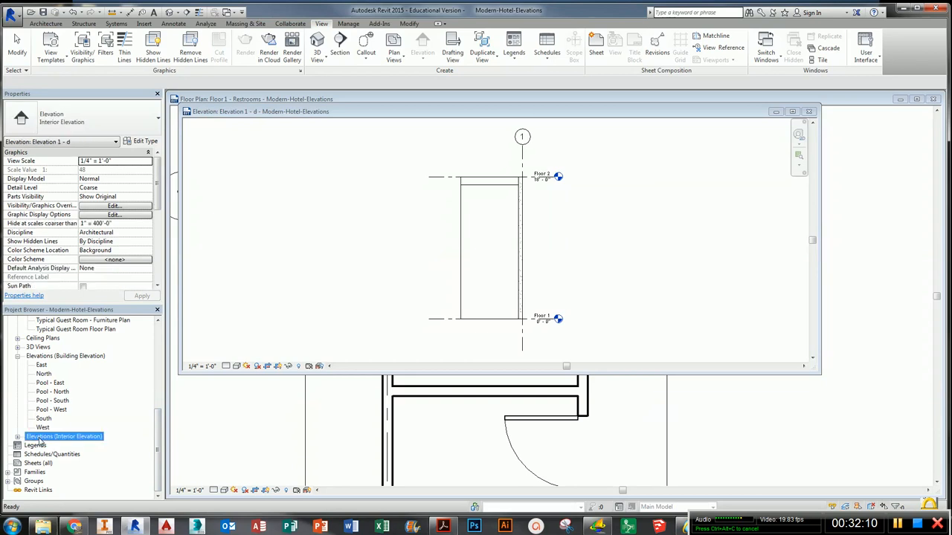
click(17, 437)
scroll(43, 446, down, 1)
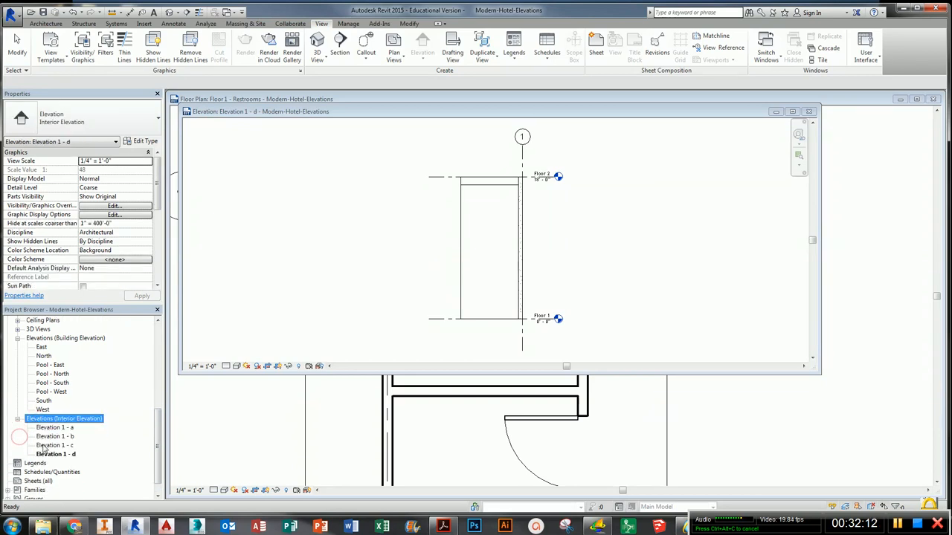
mouse_move(418, 121)
mouse_down()
mouse_move(431, 345)
mouse_move(445, 358)
mouse_move(460, 288)
mouse_up()
right_click(74, 456)
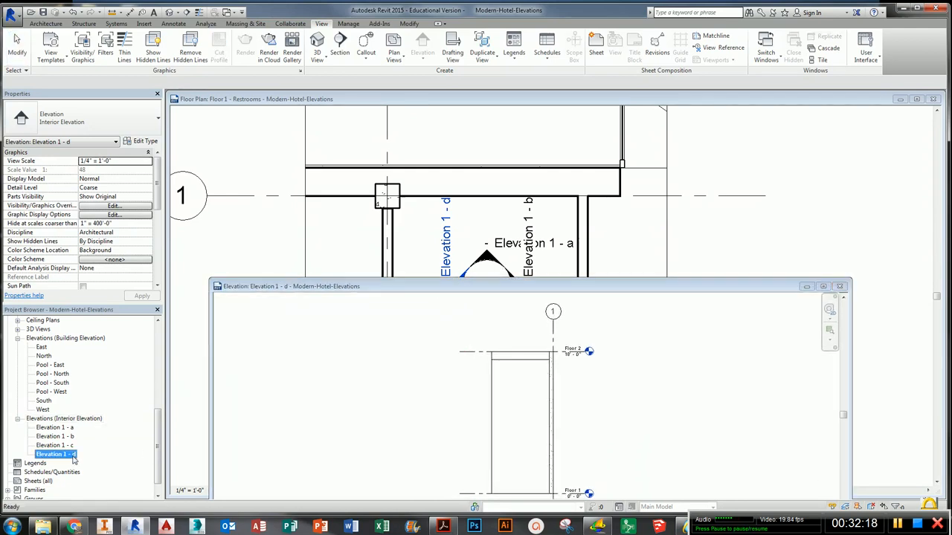
click(136, 393)
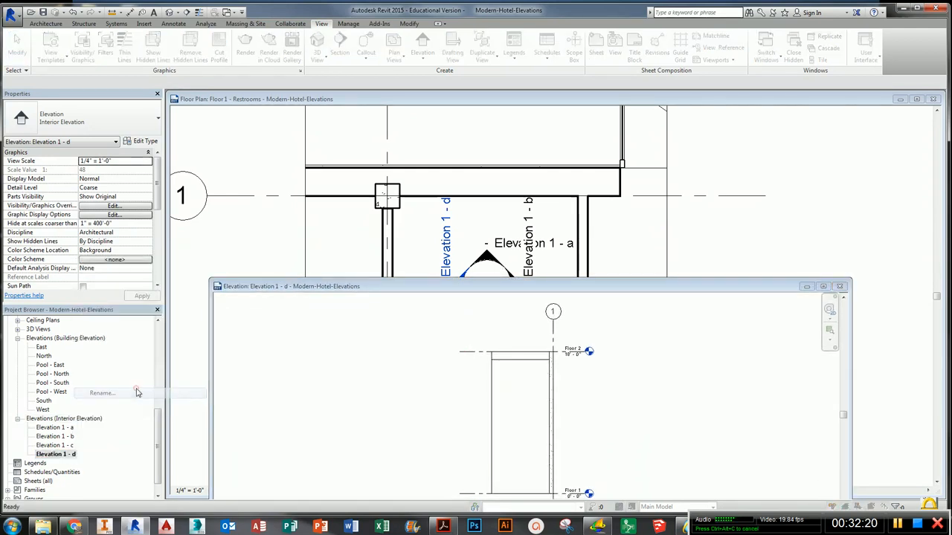
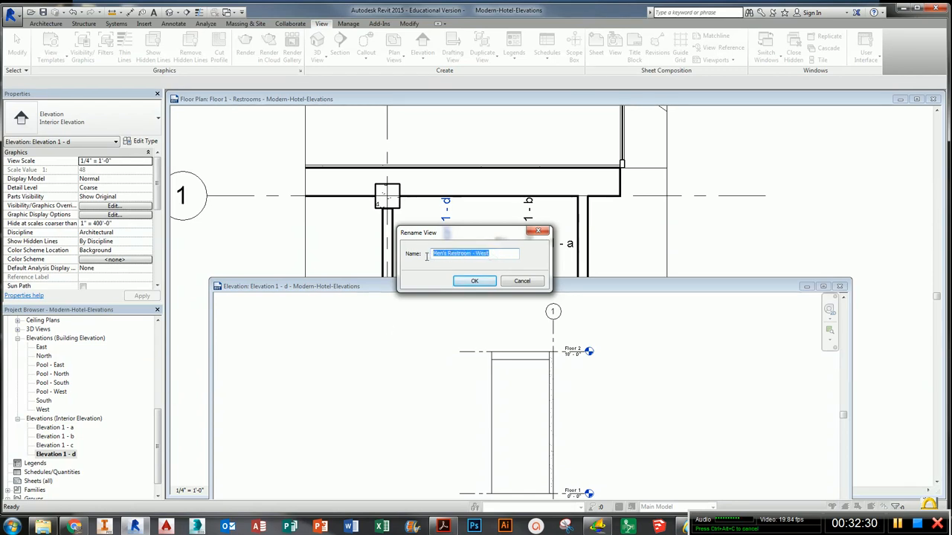
- Confirm the name Men's Restroom - West for Elevation 1 - d and close that elevation view
click(467, 281)
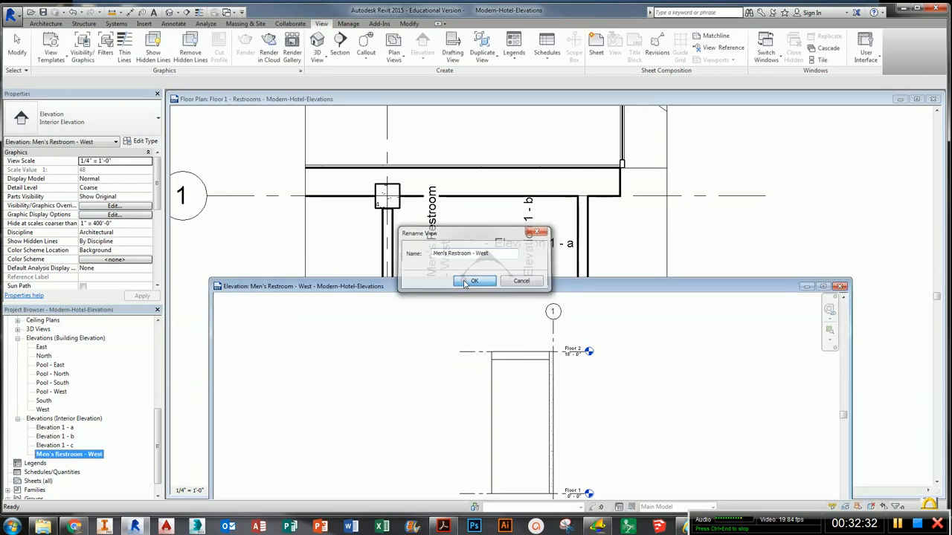
click(840, 287)
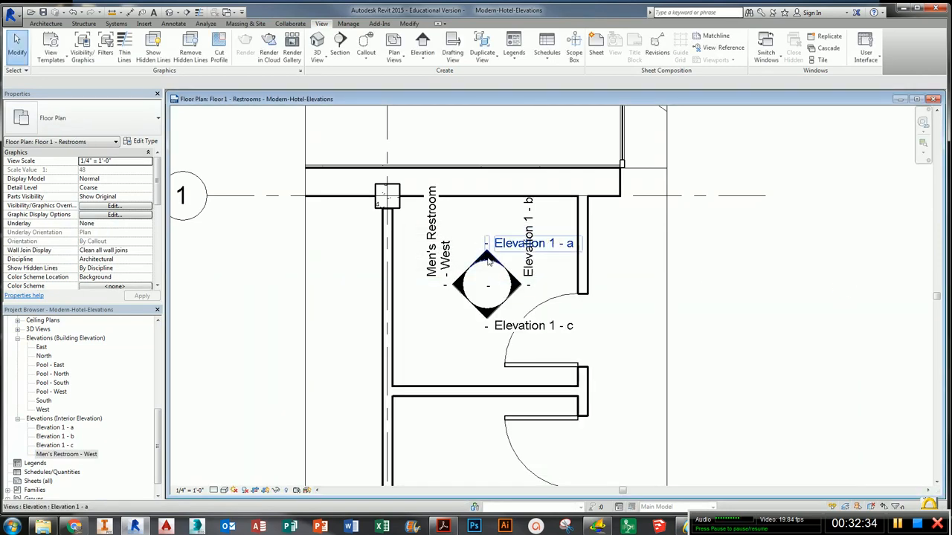
- Open Elevation 1 - a from its marker label and rename it Men's Restroom - North
double_click(487, 260)
click(56, 427)
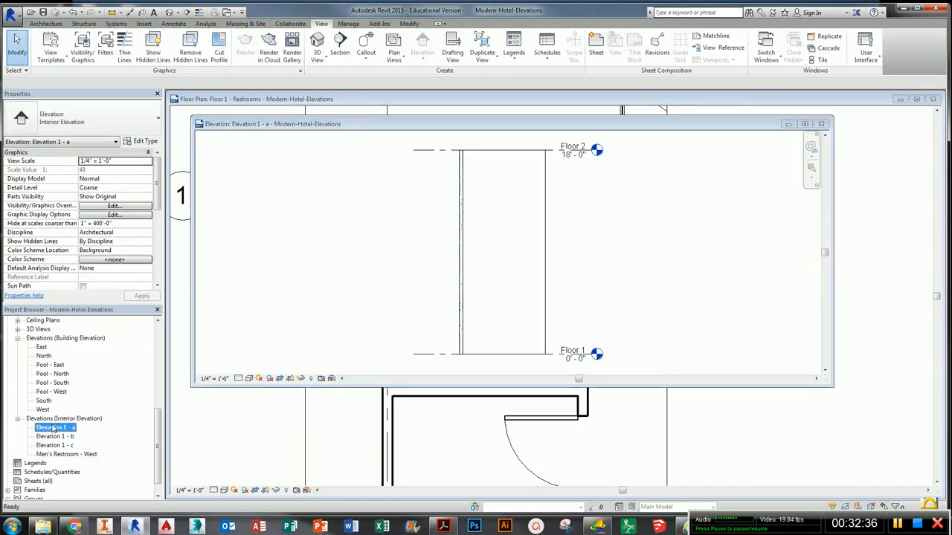
right_click(55, 427)
click(95, 362)
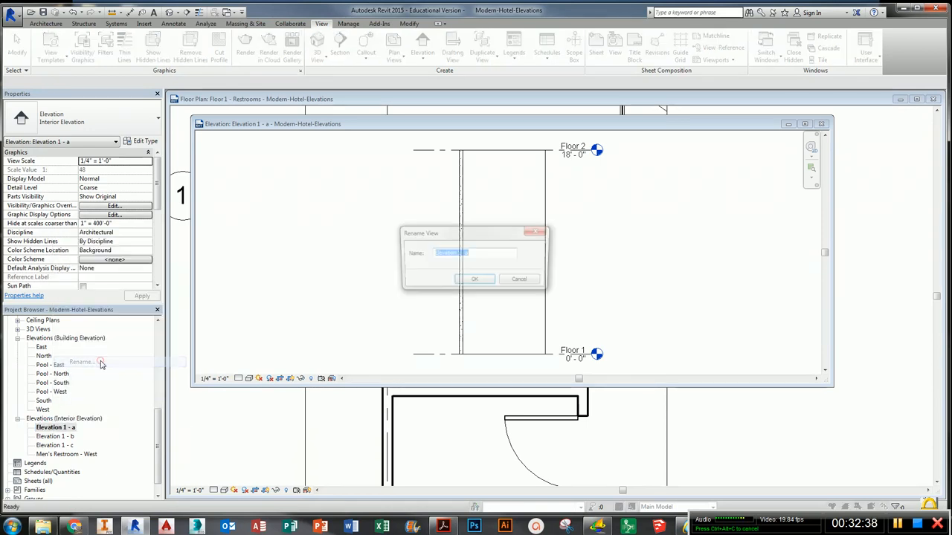
text(Men's Restroom - West)
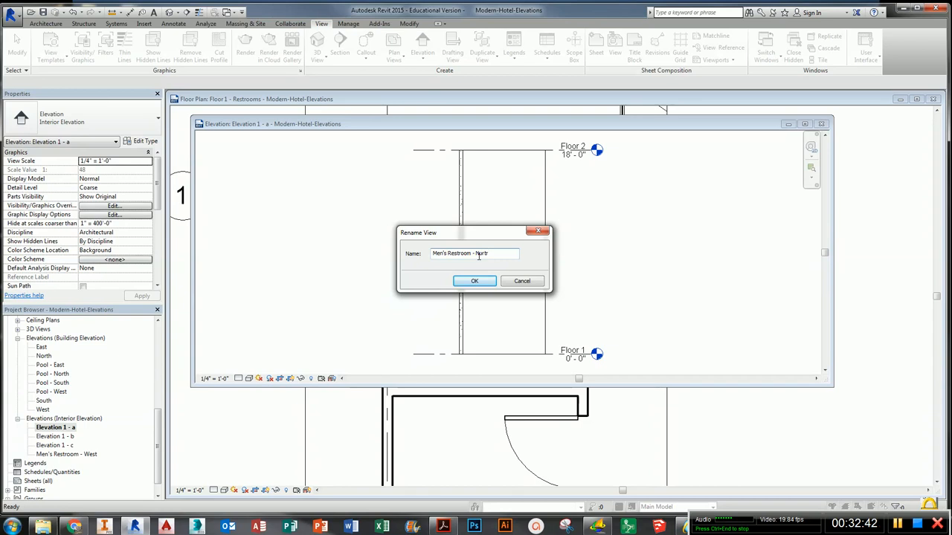
click(475, 280)
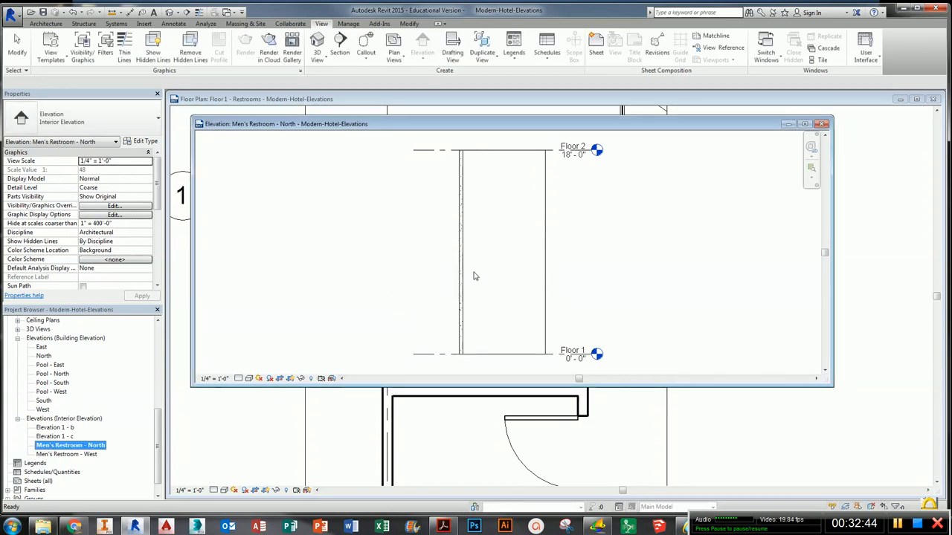
- Open Elevation 1 - b from its marker label and rename it Men's Restroom - East
click(822, 124)
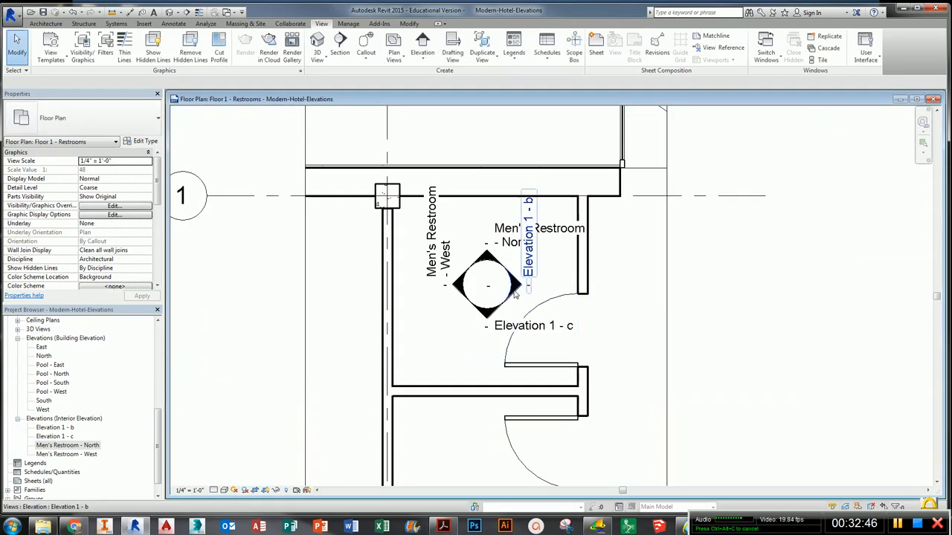
double_click(514, 293)
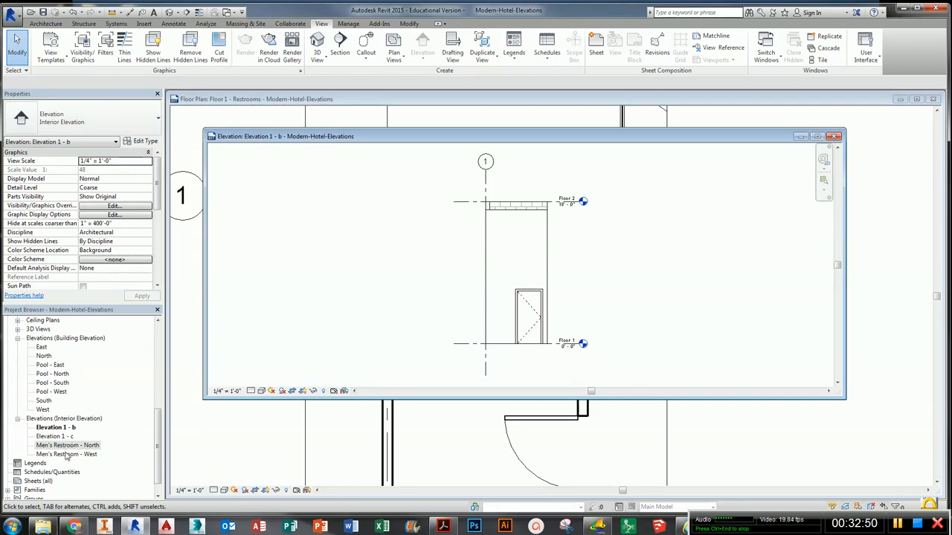
click(66, 454)
click(56, 428)
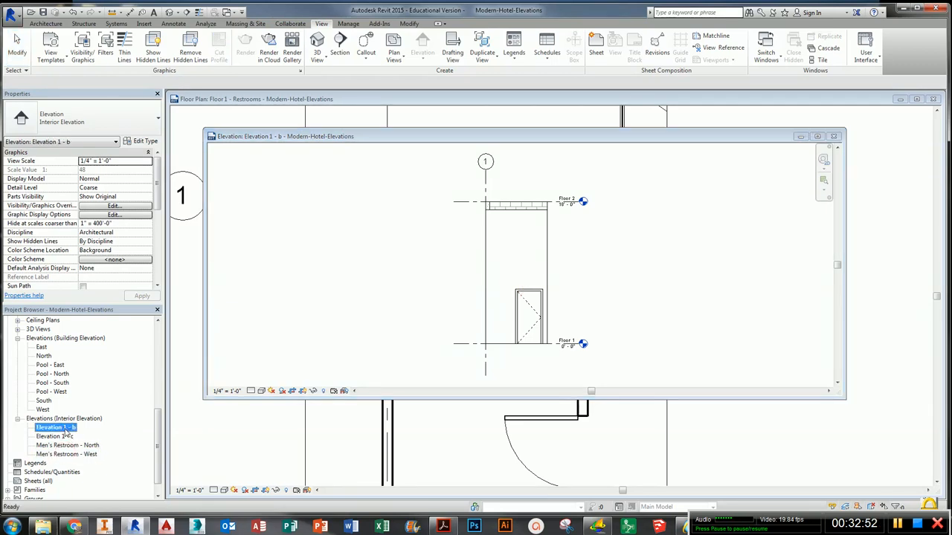
right_click(56, 429)
click(112, 366)
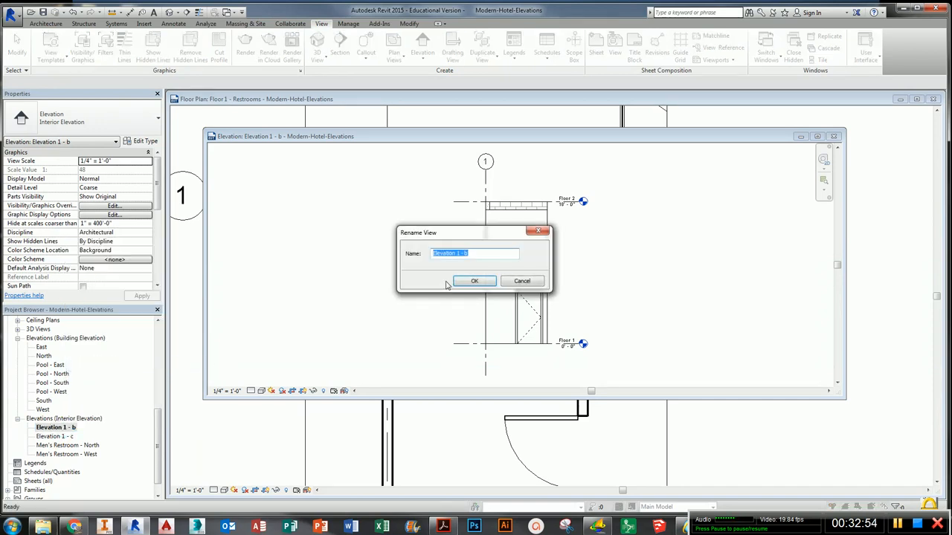
text(Men's Restroom - West)
key(Return)
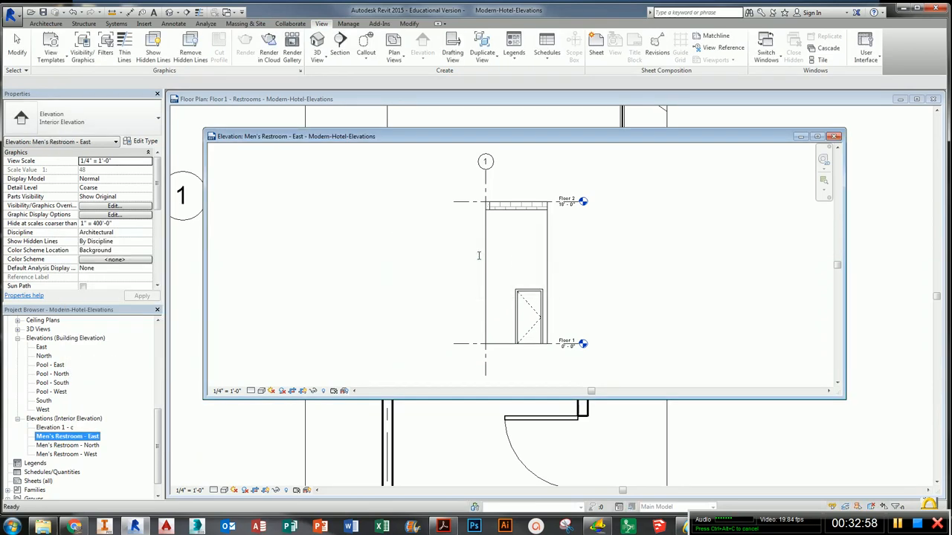
- Open Elevation 1 - c from its marker label and rename it Men's Restroom - South
click(834, 137)
double_click(482, 318)
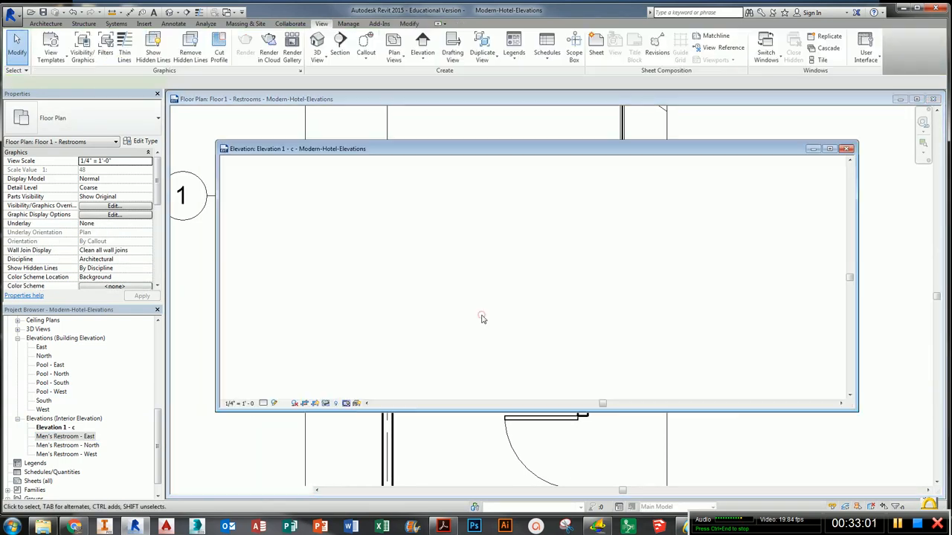
click(66, 429)
right_click(67, 429)
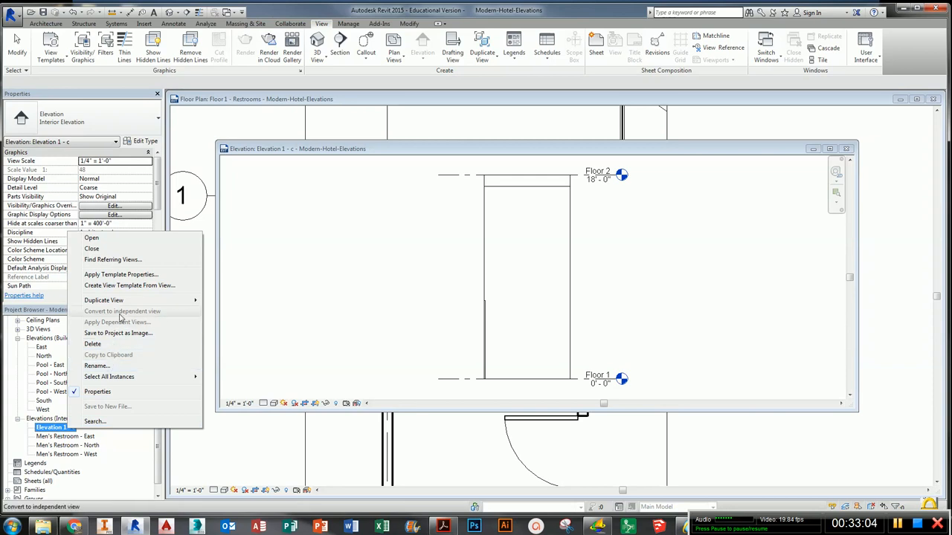
click(96, 366)
text(Men's Restroom - West)
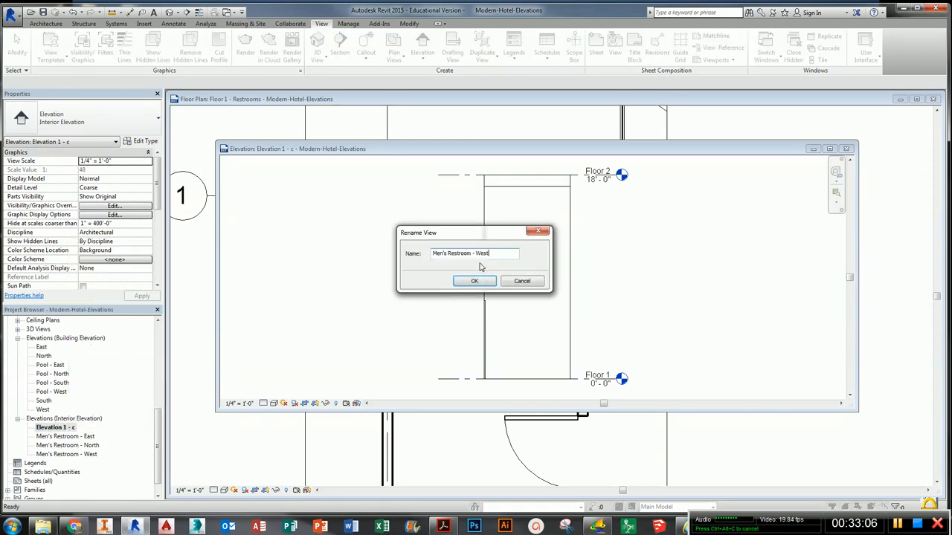
text(South)
click(462, 280)
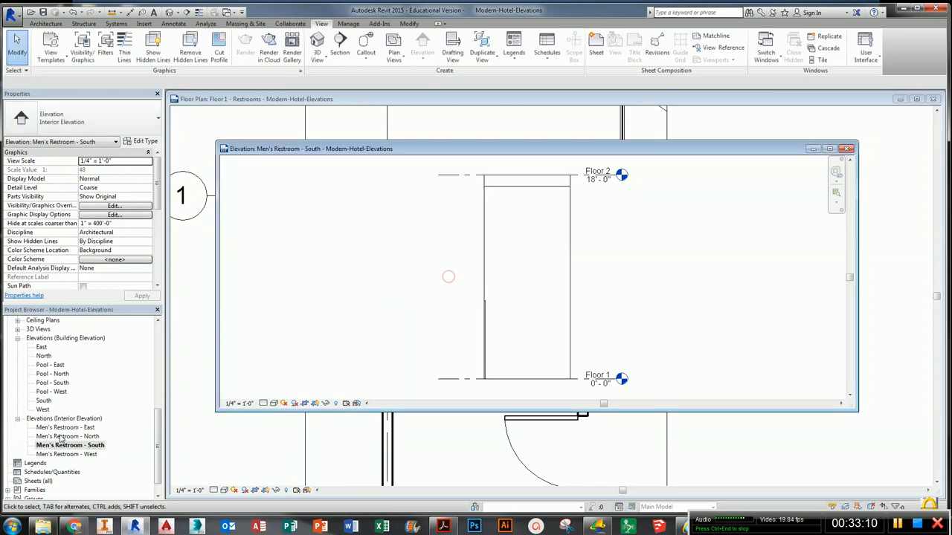
- Inspect the Men's Restroom elevation marker and its four view labels in the Floor 1 - Restrooms plan
click(319, 320)
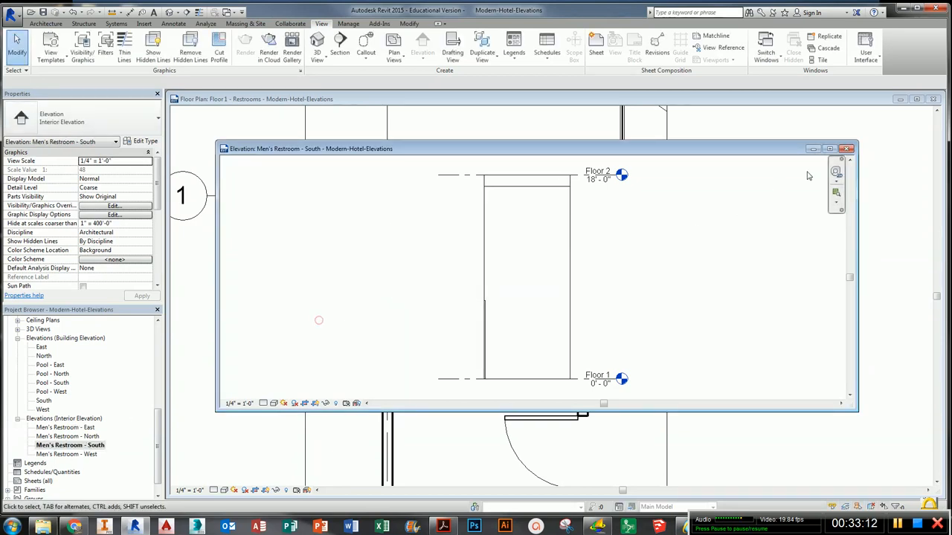
click(847, 149)
middle_drag(465, 399, 468, 340)
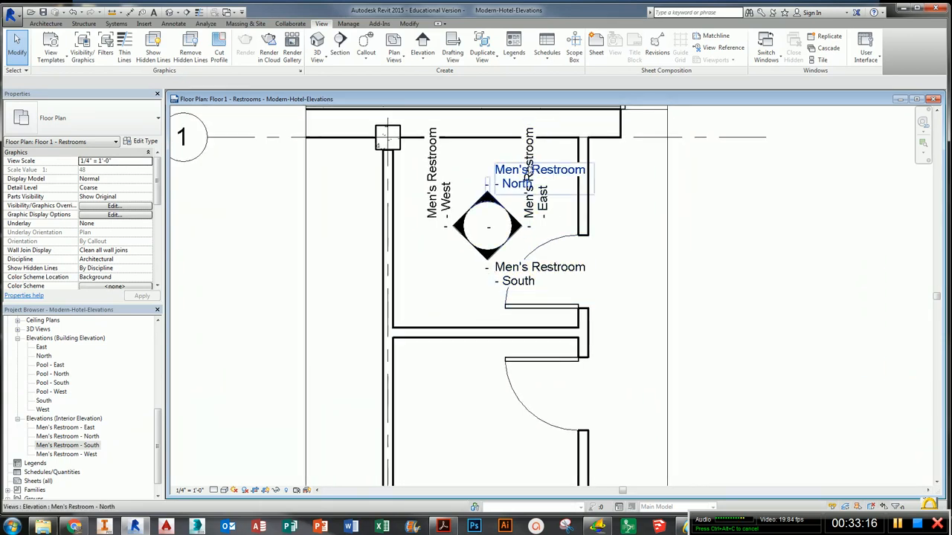
click(484, 172)
middle_drag(483, 172, 476, 256)
key(Escape)
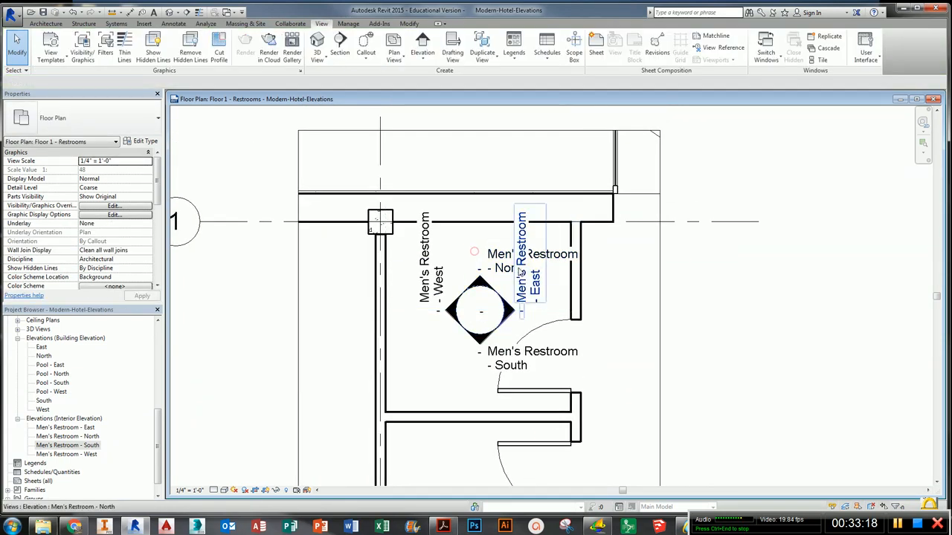
click(527, 290)
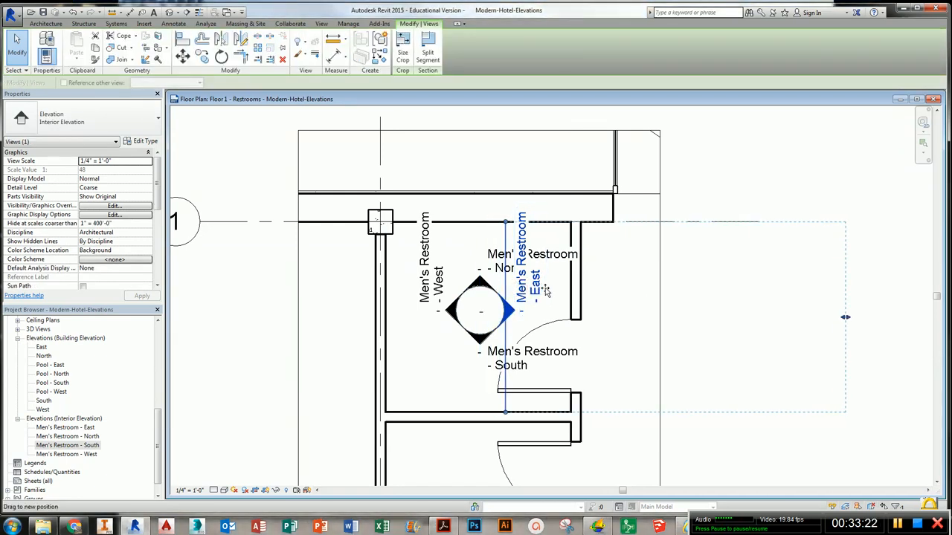
drag(518, 291, 545, 292)
click(482, 282)
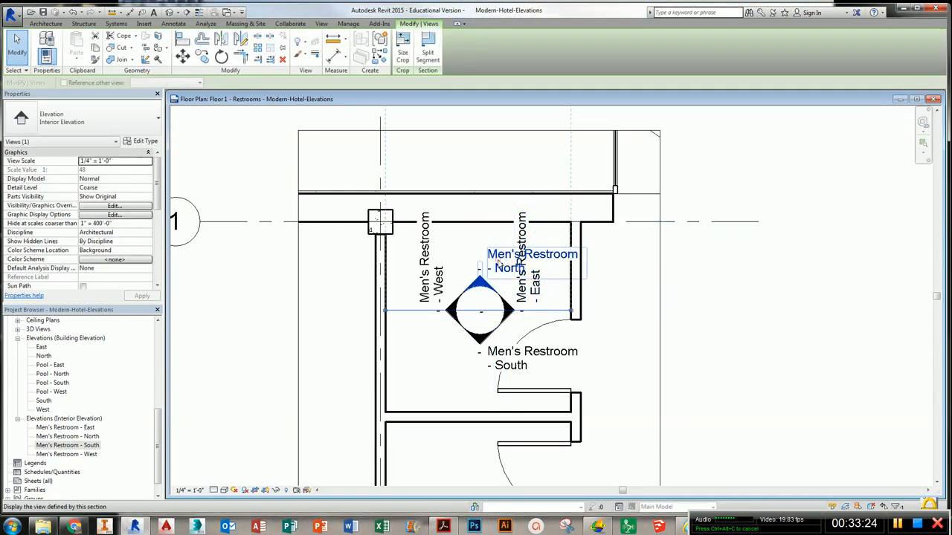
click(435, 361)
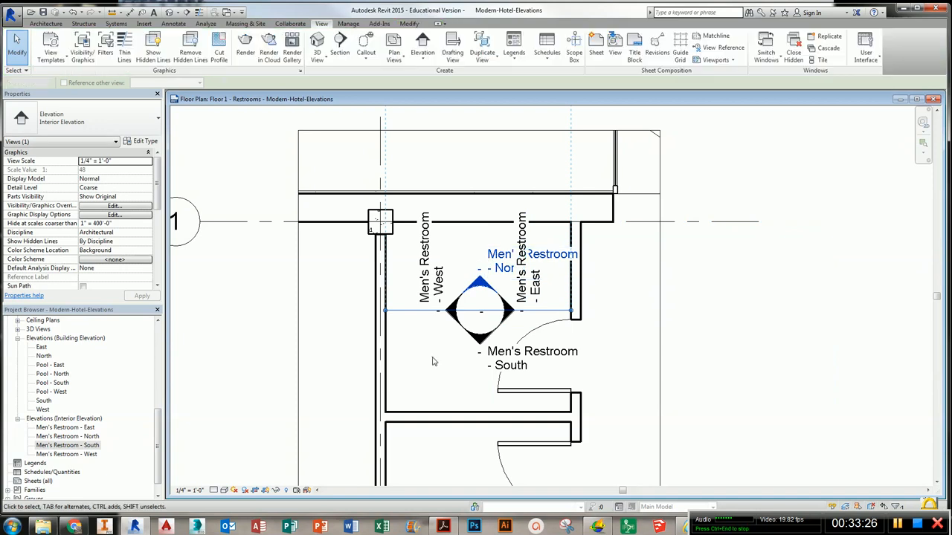
click(482, 318)
click(466, 281)
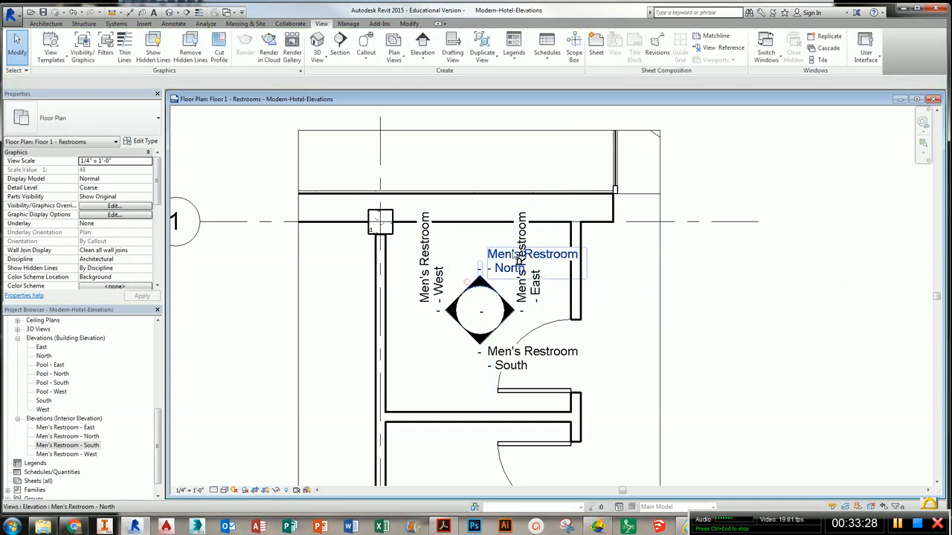
click(661, 298)
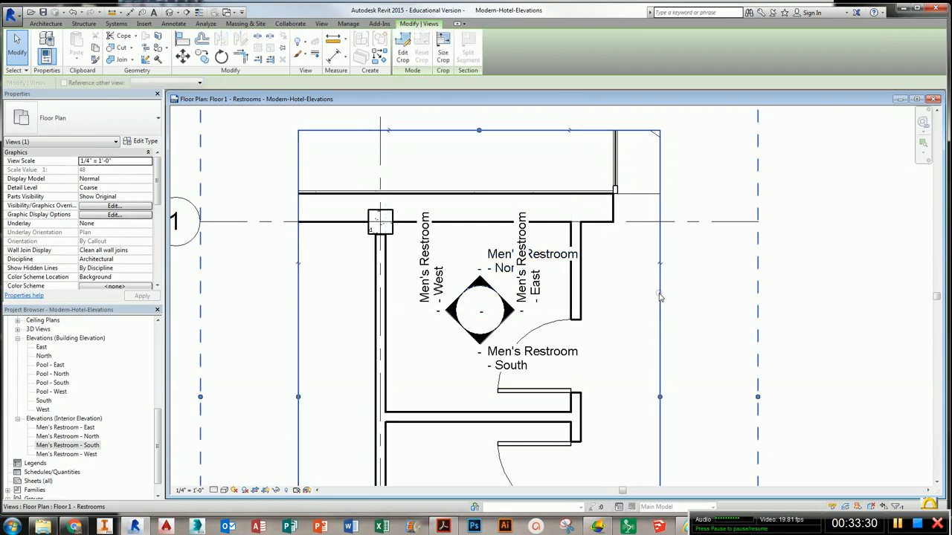
- Place an Interior Elevation marker inside the lower restroom of the Floor 1 - Restrooms plan
scroll(659, 295, down, 3)
middle_drag(727, 290, 633, 293)
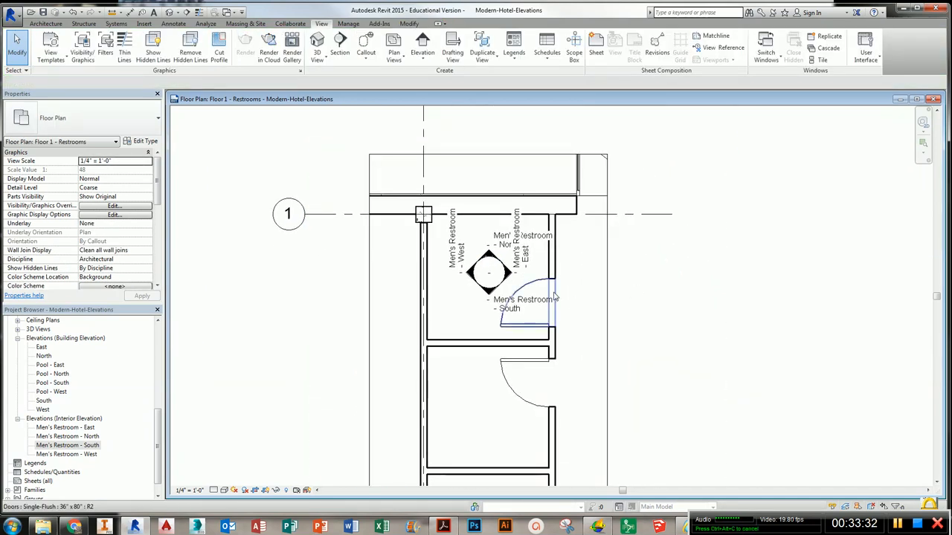
click(156, 436)
click(407, 350)
middle_drag(471, 407, 472, 325)
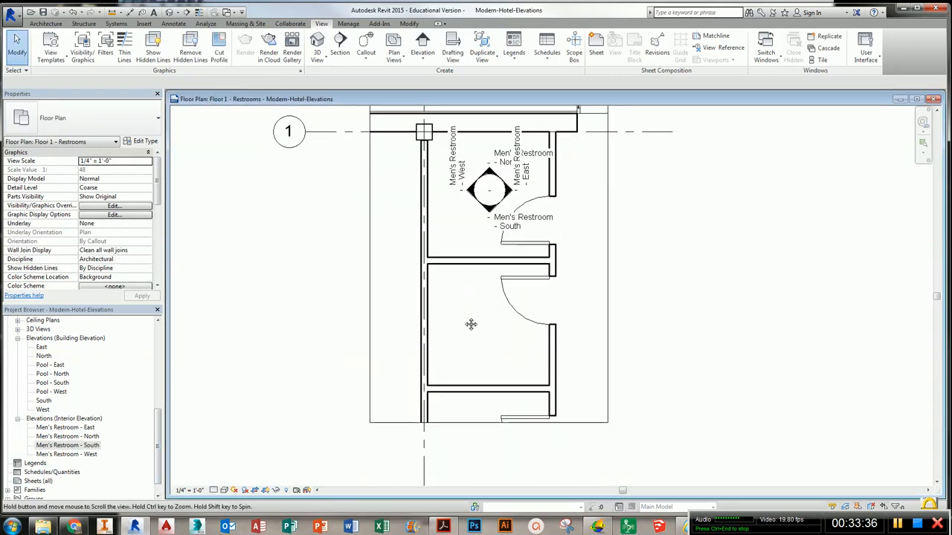
click(423, 47)
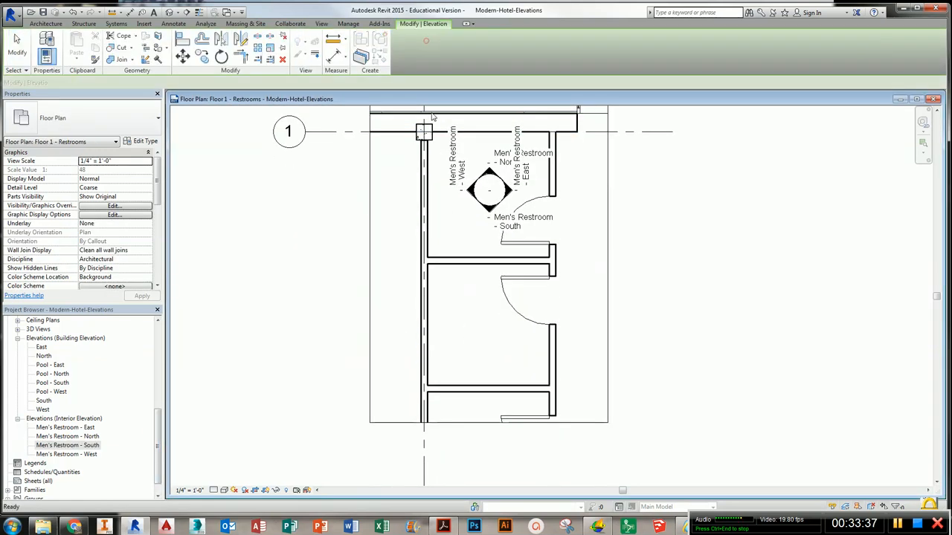
click(489, 338)
scroll(489, 339, up, 2)
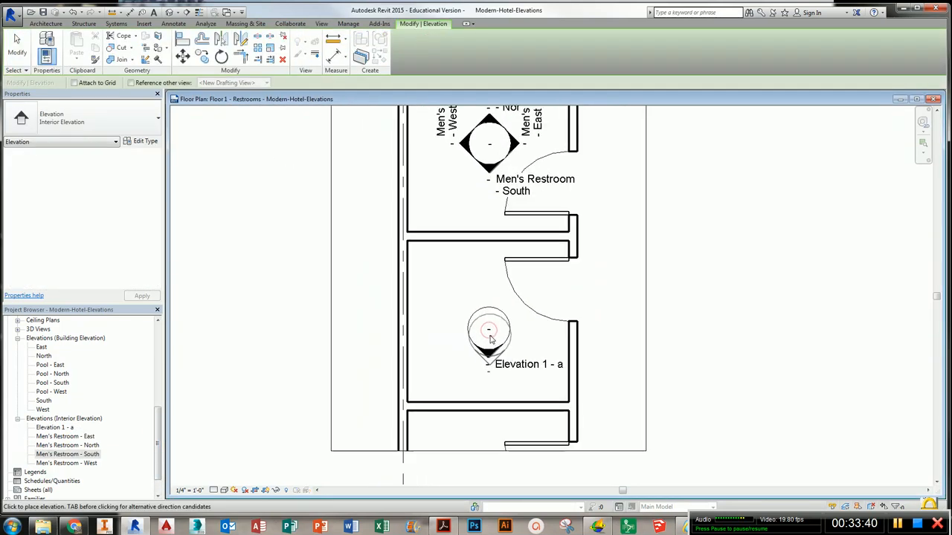
key(Escape)
- Turn on the new marker's three other directions so it also creates views b, c and d
click(488, 330)
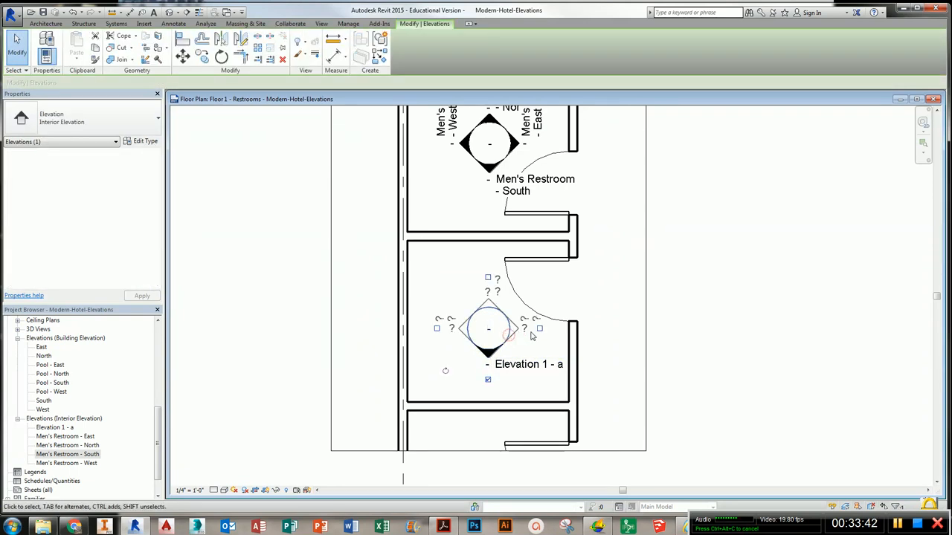
click(540, 330)
click(488, 278)
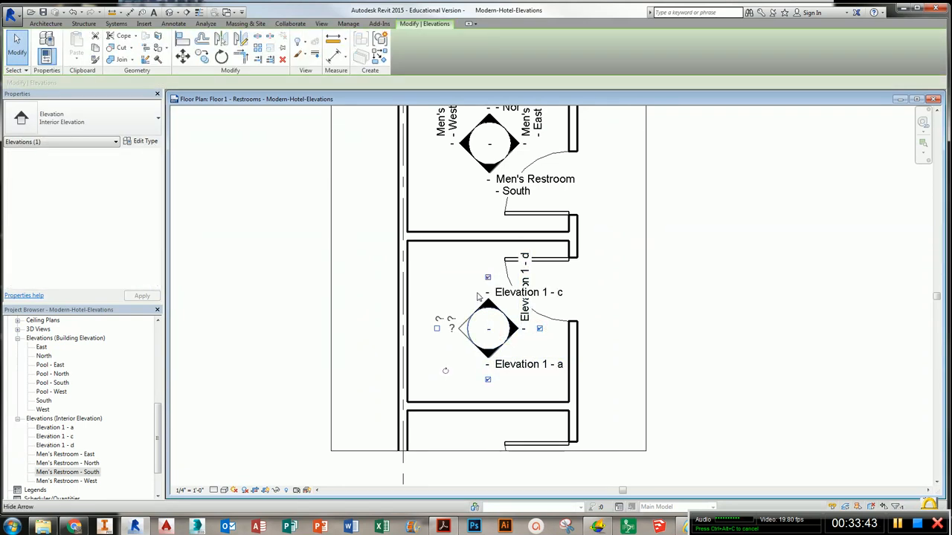
click(437, 329)
click(419, 363)
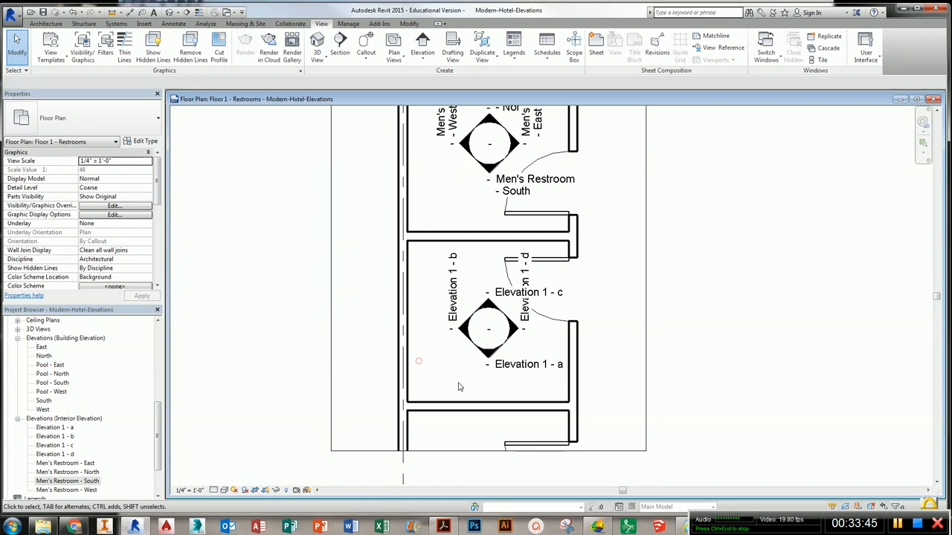
- Open Elevation 1 - a from the new marker, rename it Women's Restroom - South, and close its view
double_click(492, 359)
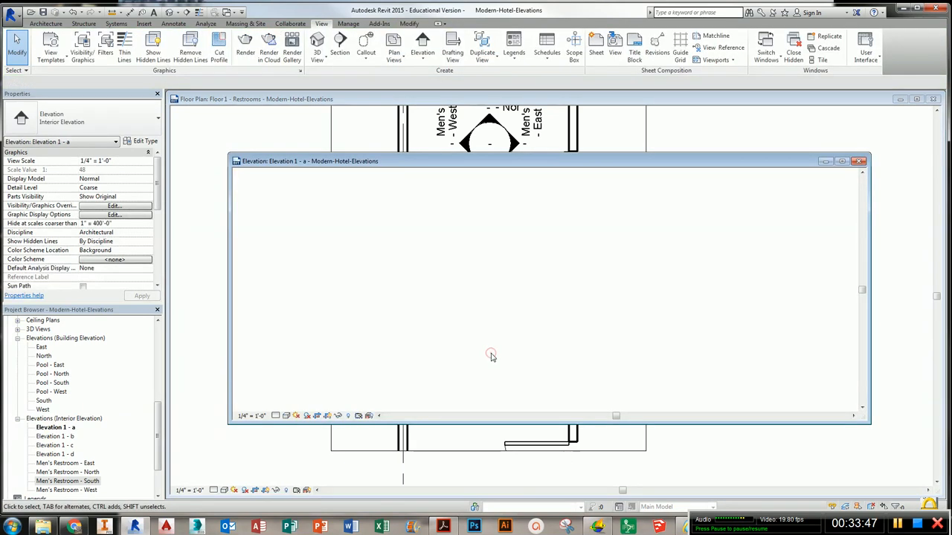
right_click(72, 429)
click(102, 365)
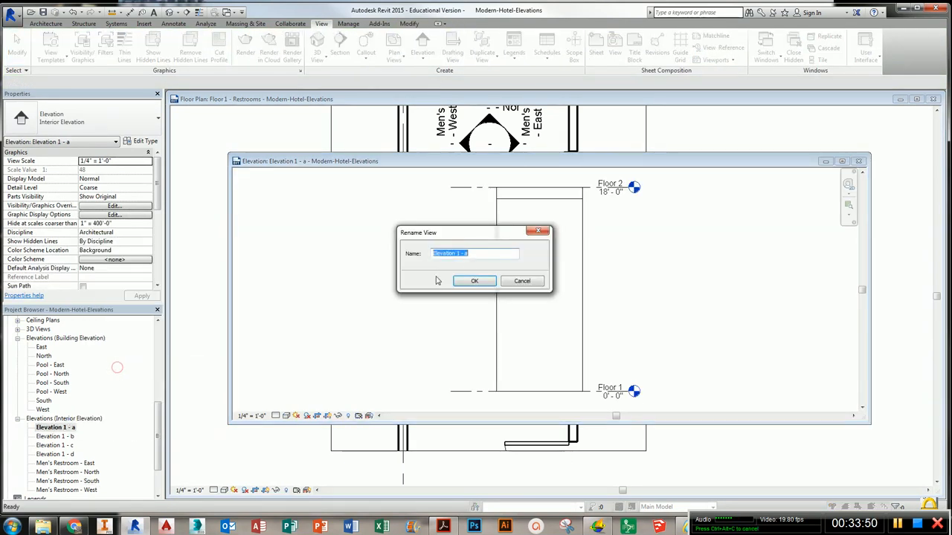
text(Men's Restroom - West)
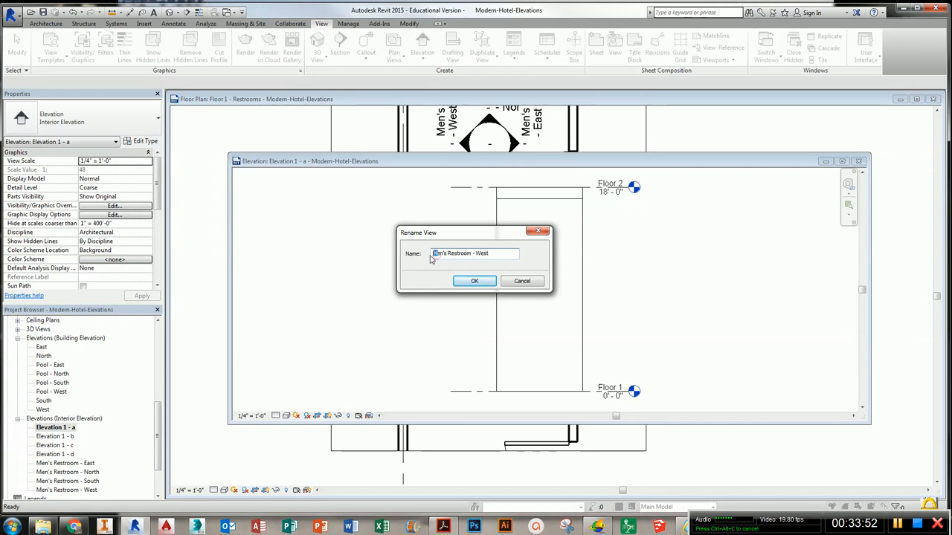
text(Women)
text(S)
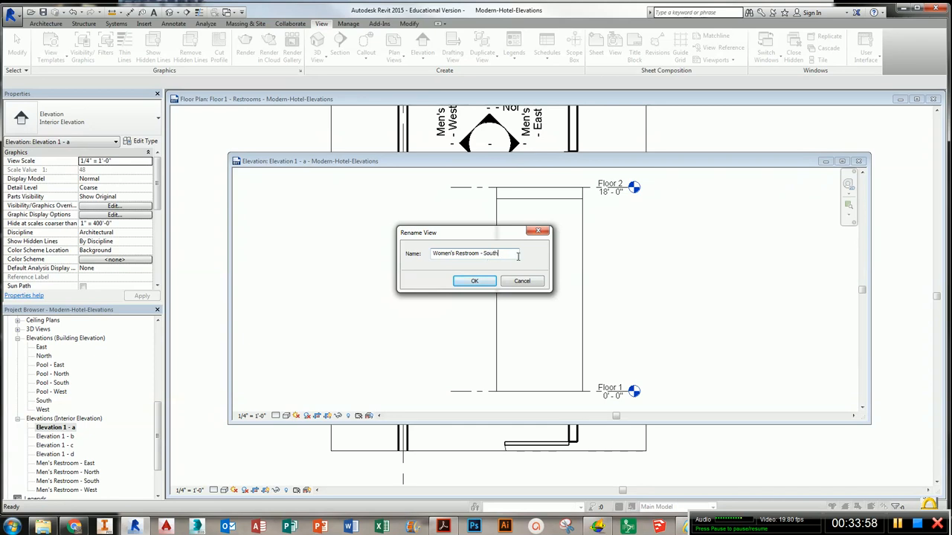
text(outh)
drag(517, 256, 428, 256)
key(ctrl+c)
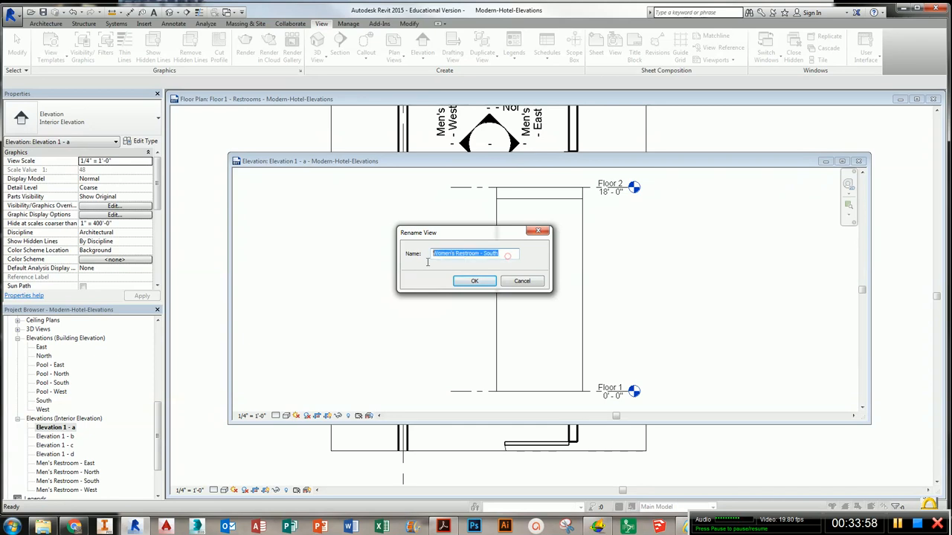
click(475, 283)
click(858, 161)
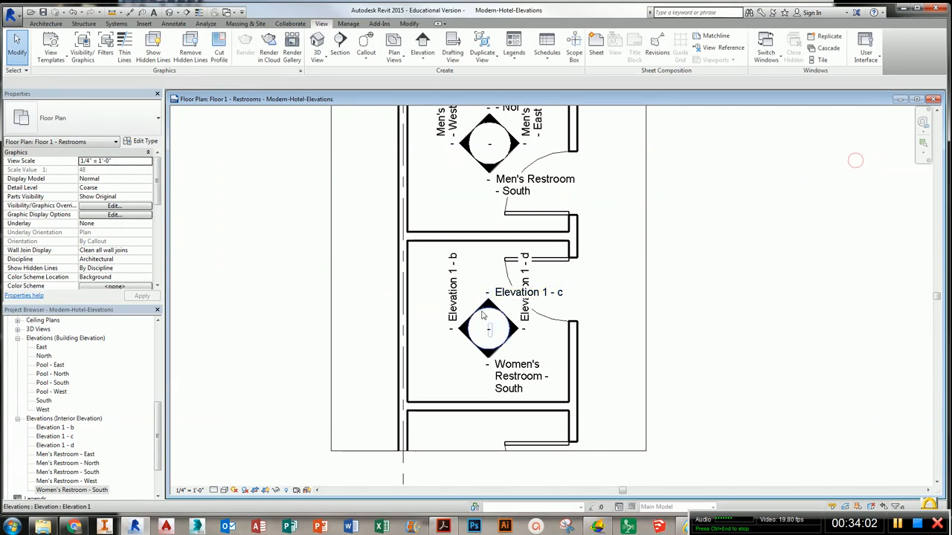
- Open Elevation 1 - b from the marker, rename it Women's Restroom - West, and close its view
double_click(465, 327)
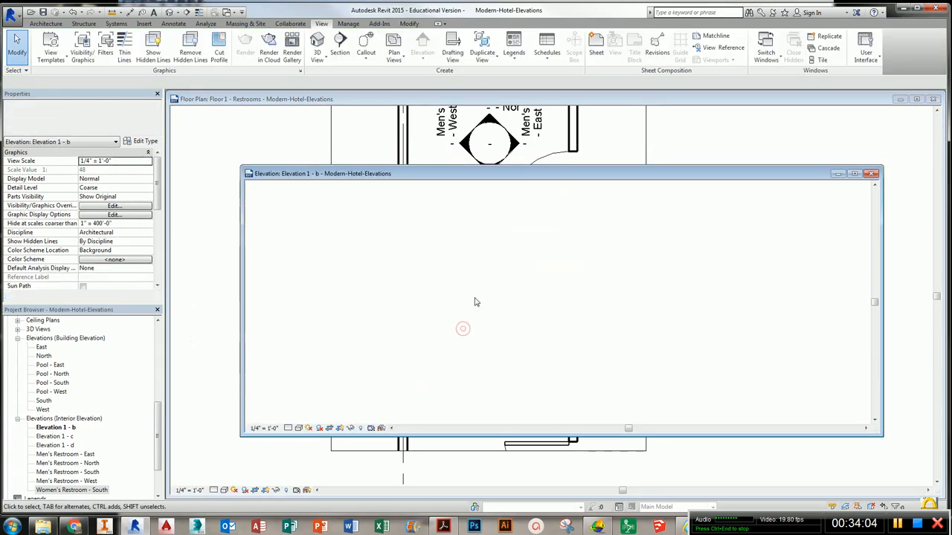
right_click(63, 427)
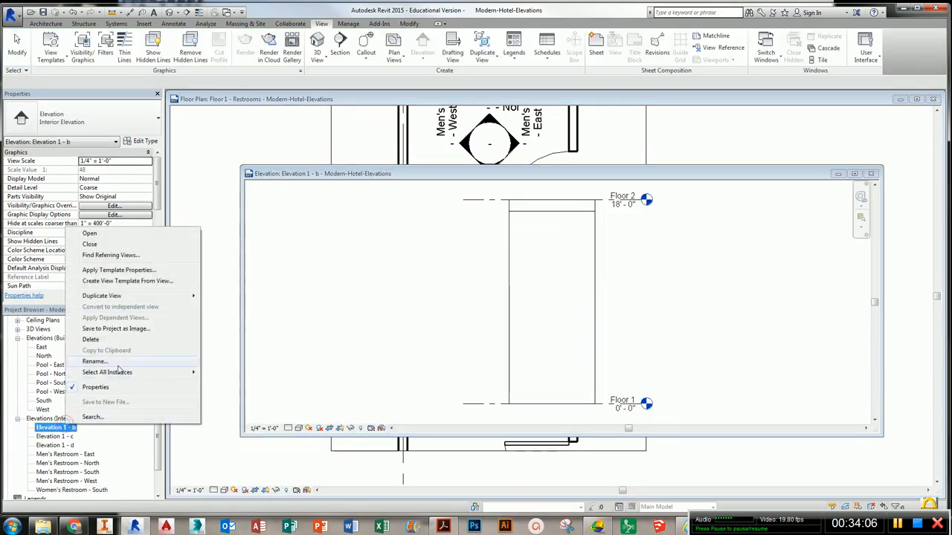
click(118, 362)
key(ctrl+v)
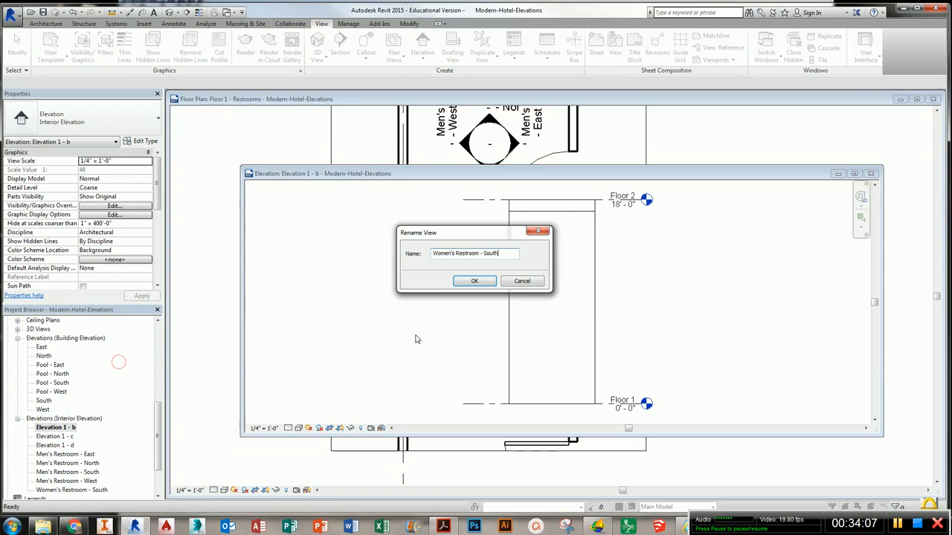
double_click(489, 255)
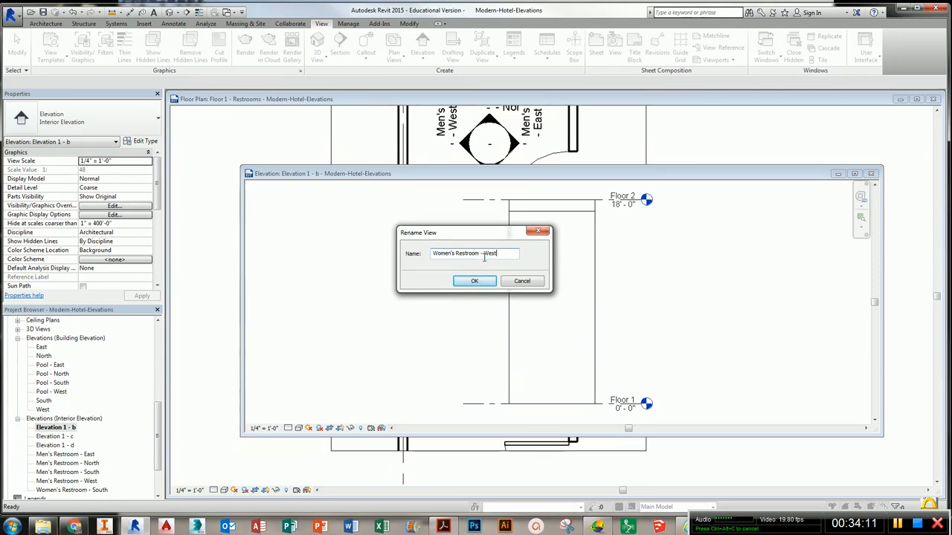
click(490, 281)
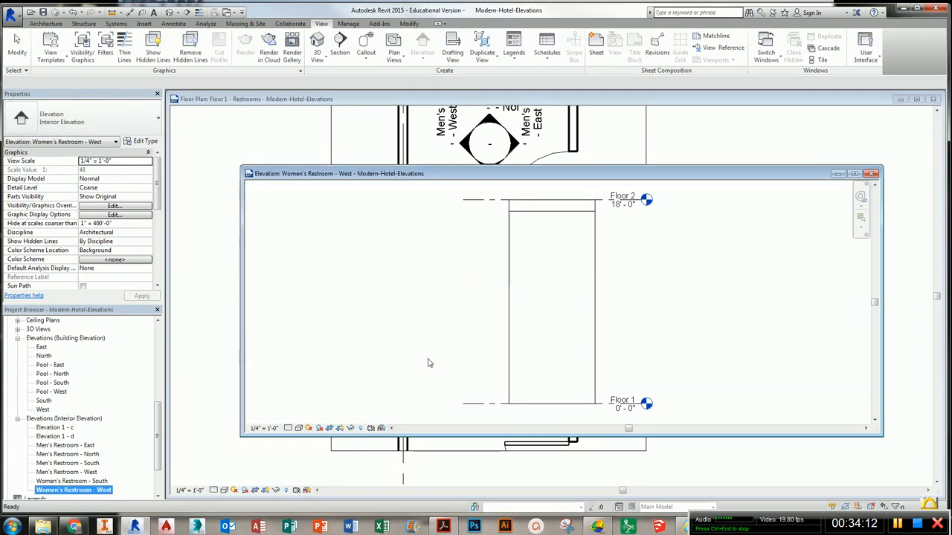
click(870, 174)
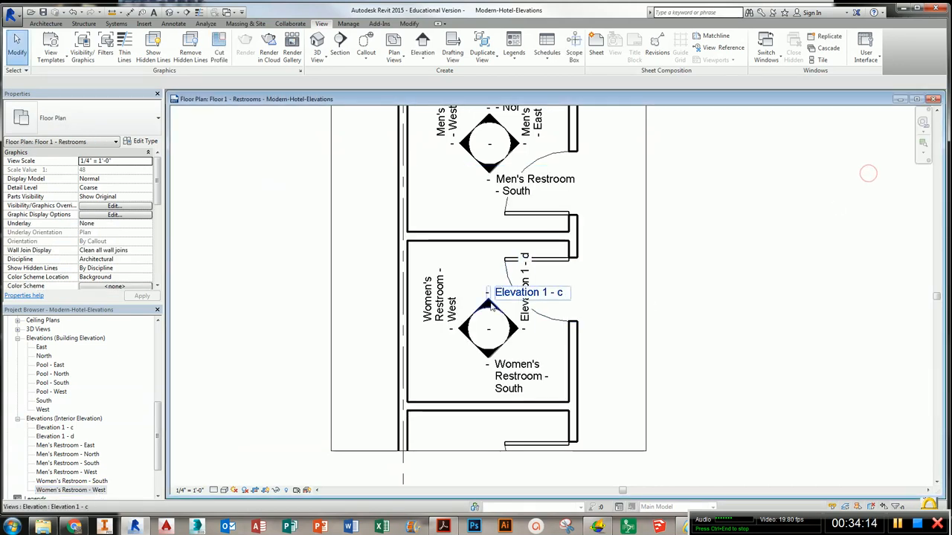
- Open Elevation 1 - c and try to rename it Women's Restroom - South
double_click(490, 302)
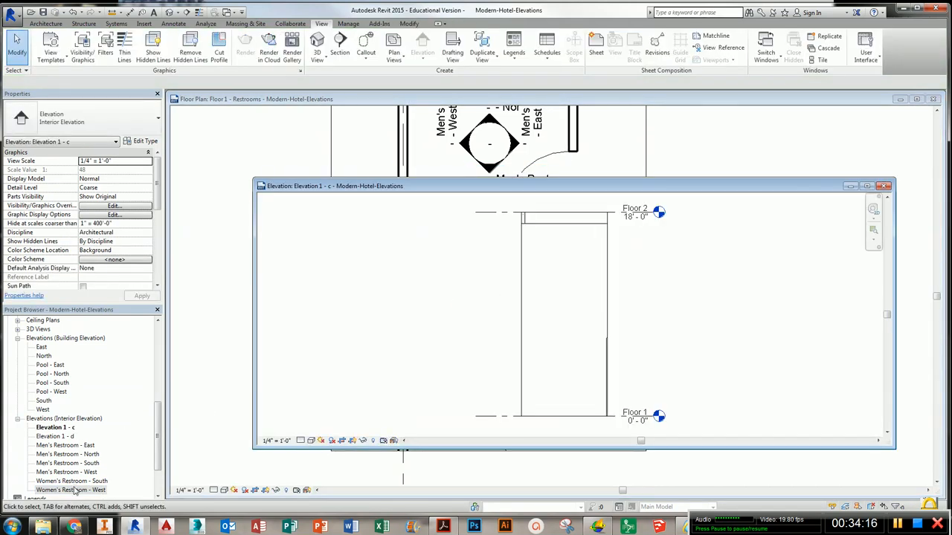
right_click(65, 428)
click(117, 363)
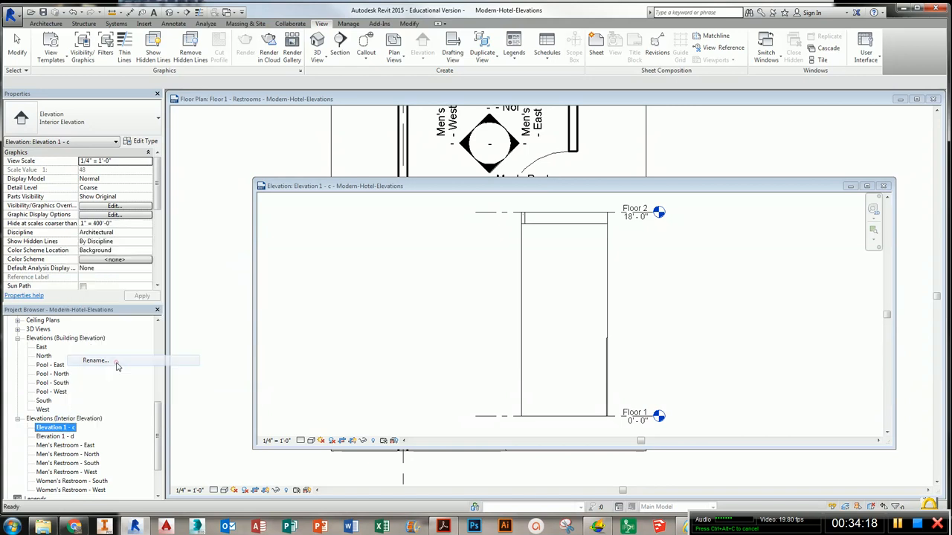
drag(486, 255, 415, 260)
key(ctrl+v)
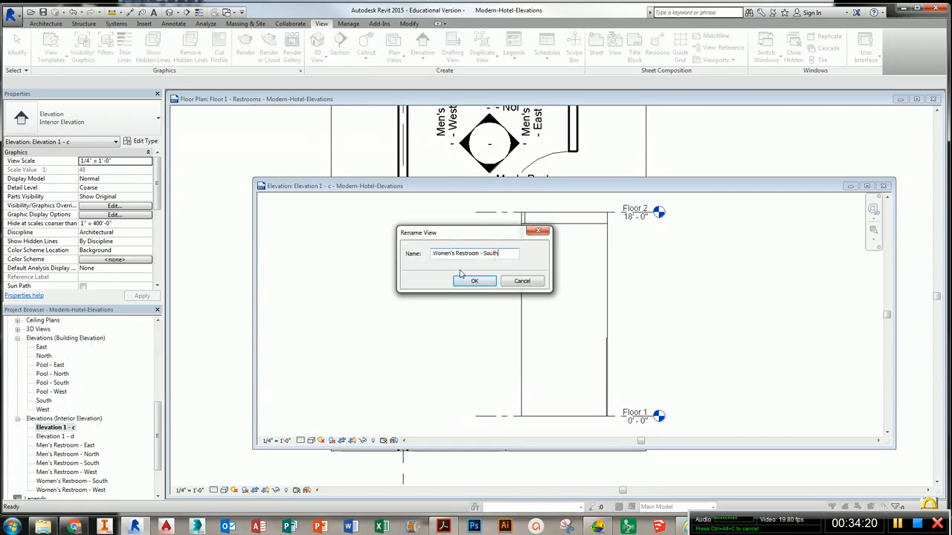
click(466, 280)
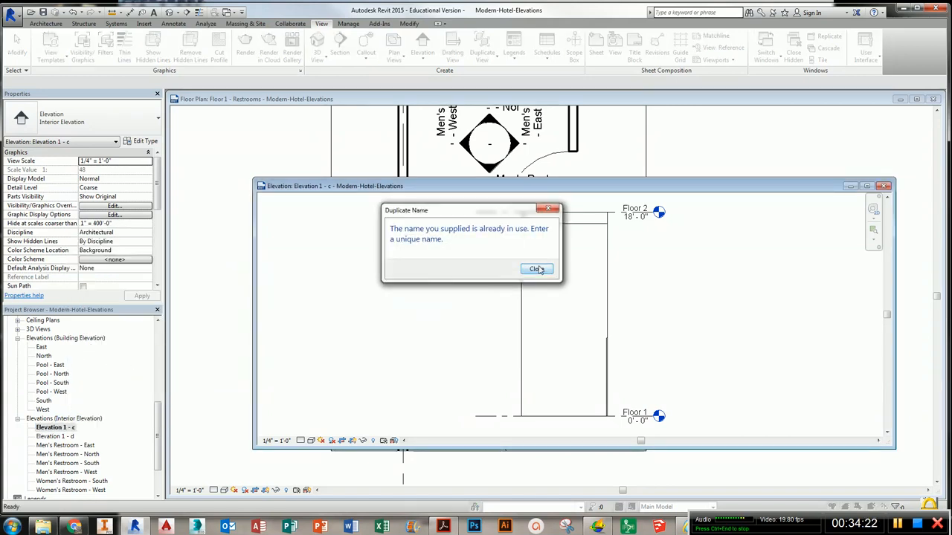
click(536, 269)
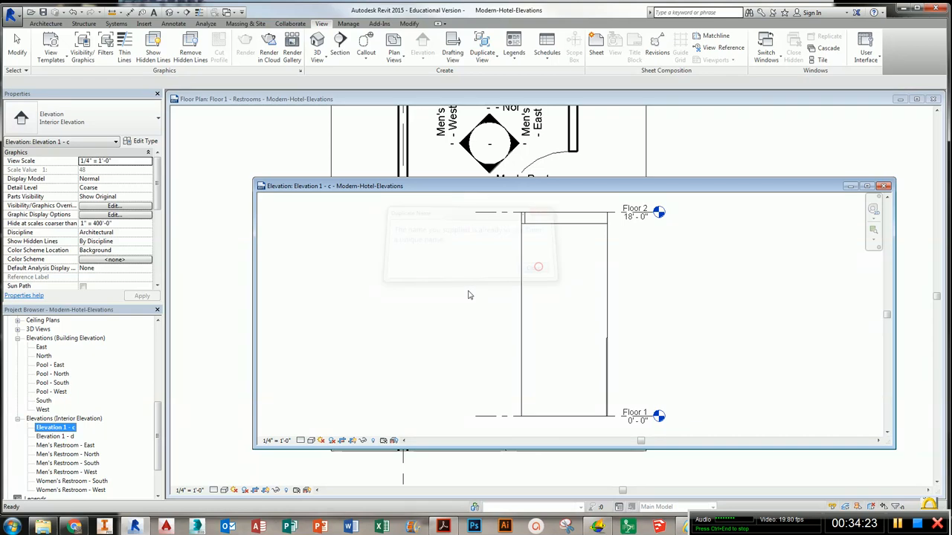
- Rename the Elevation 1 - c view to Women's Restroom - North
right_click(58, 428)
click(102, 365)
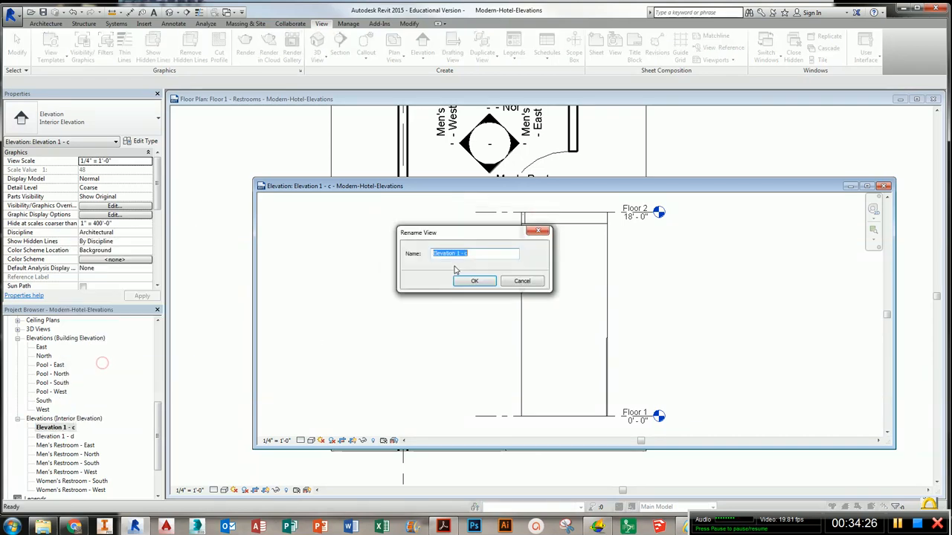
key(ctrl+v)
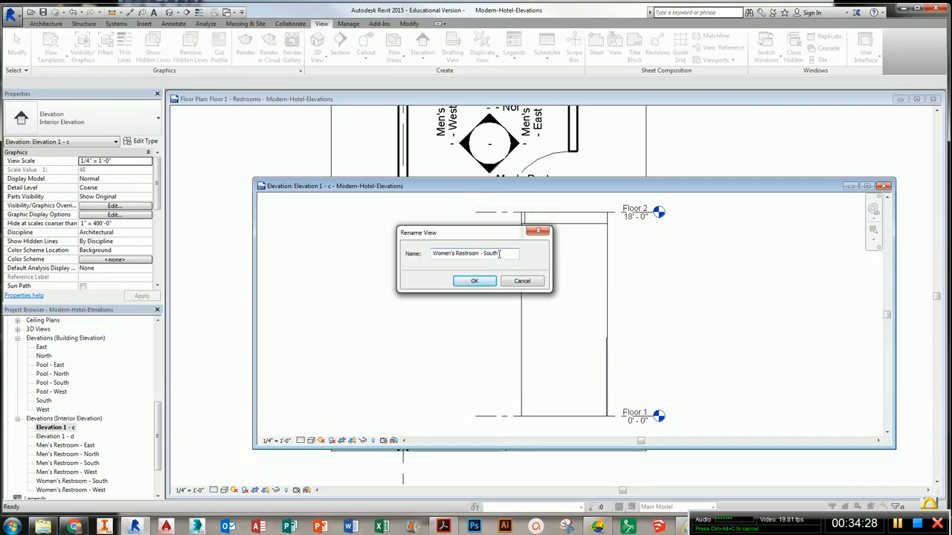
text(Nor)
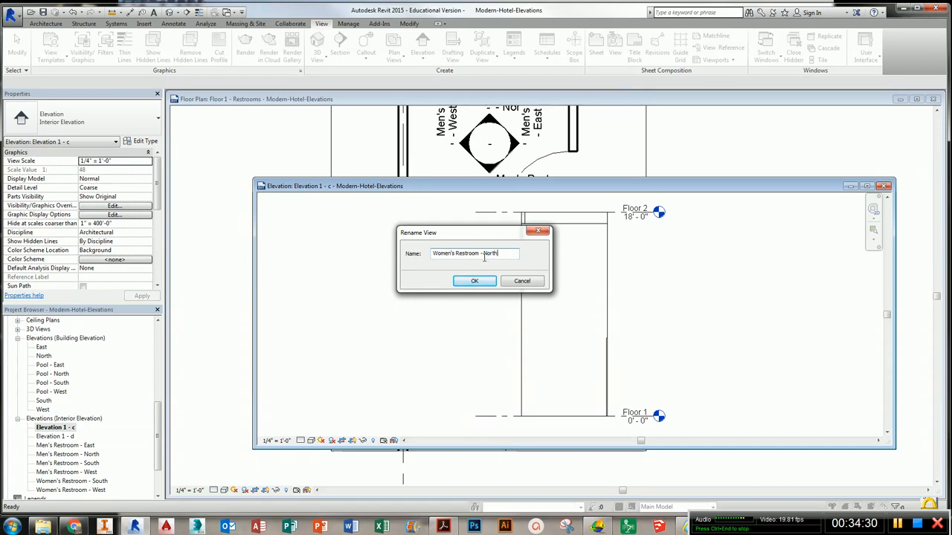
key(Return)
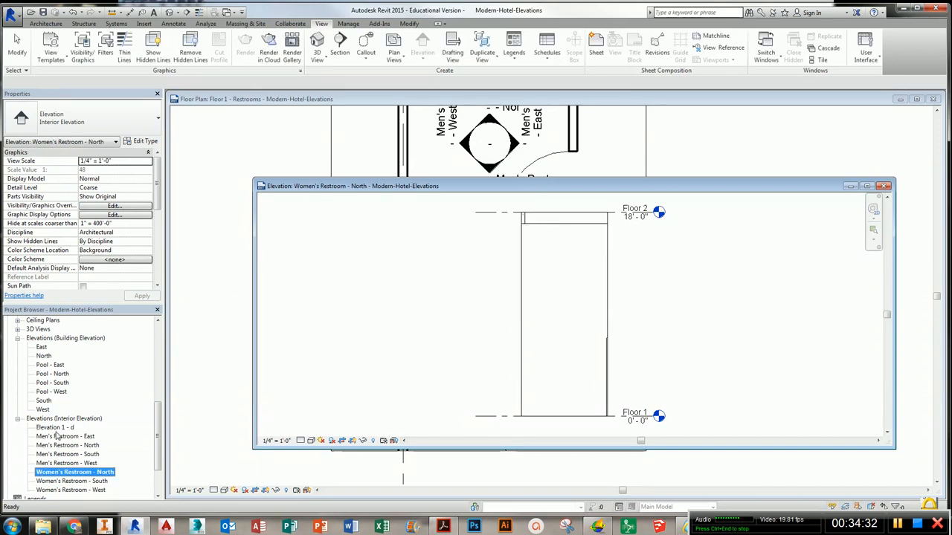
- Rename the Elevation 1 - d view to Women's Restroom - East and close the open elevation window
click(55, 428)
right_click(55, 429)
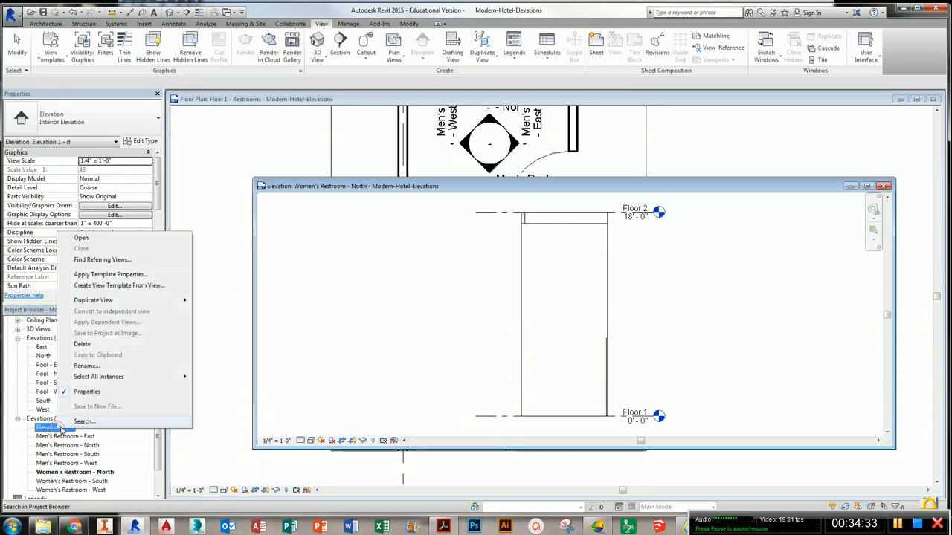
click(85, 366)
text(Women's Restroom - South)
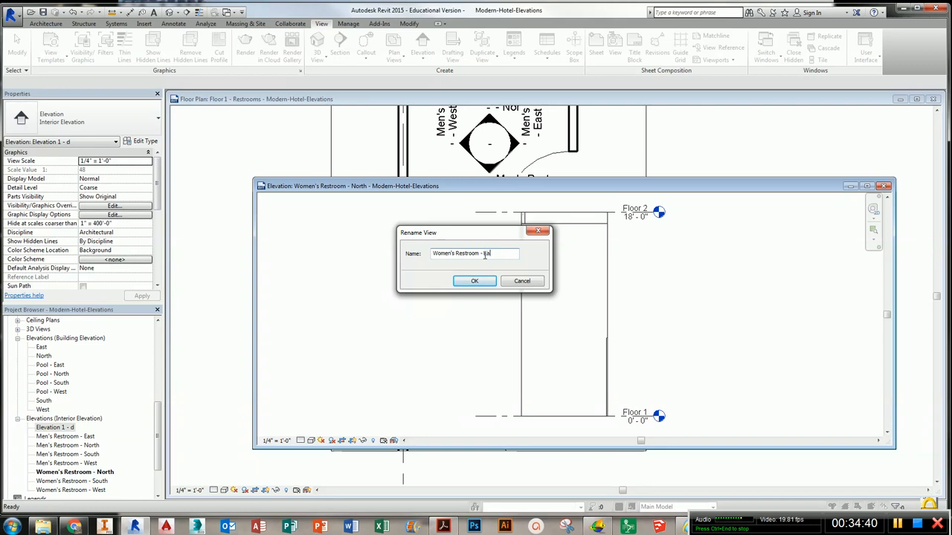
key(Return)
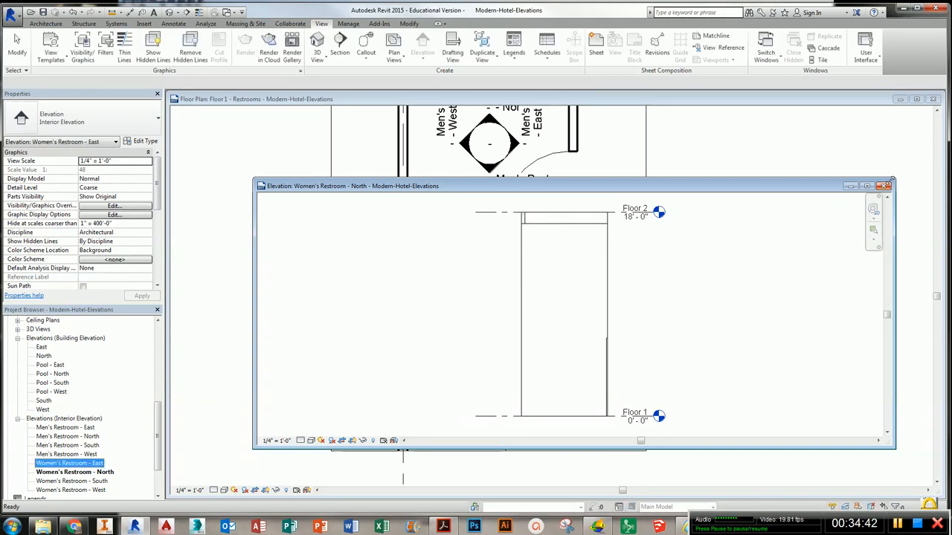
click(885, 186)
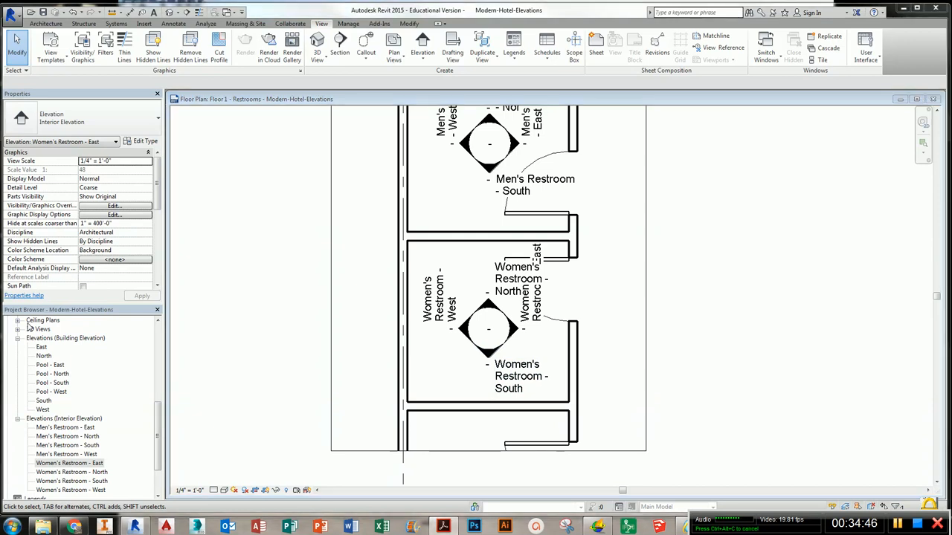
- Open the Floor 1 floor plan view and maximize its window
scroll(654, 331, down, 5)
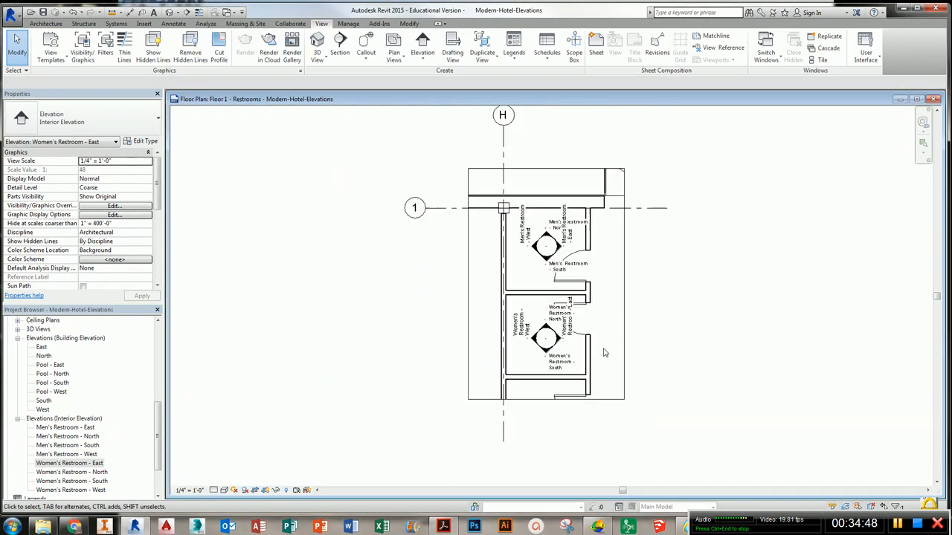
click(689, 248)
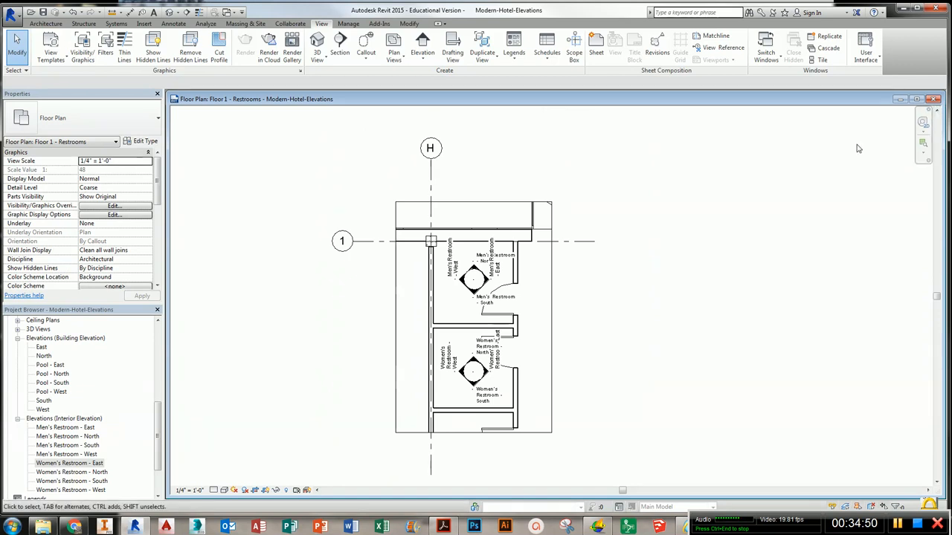
drag(159, 422, 158, 341)
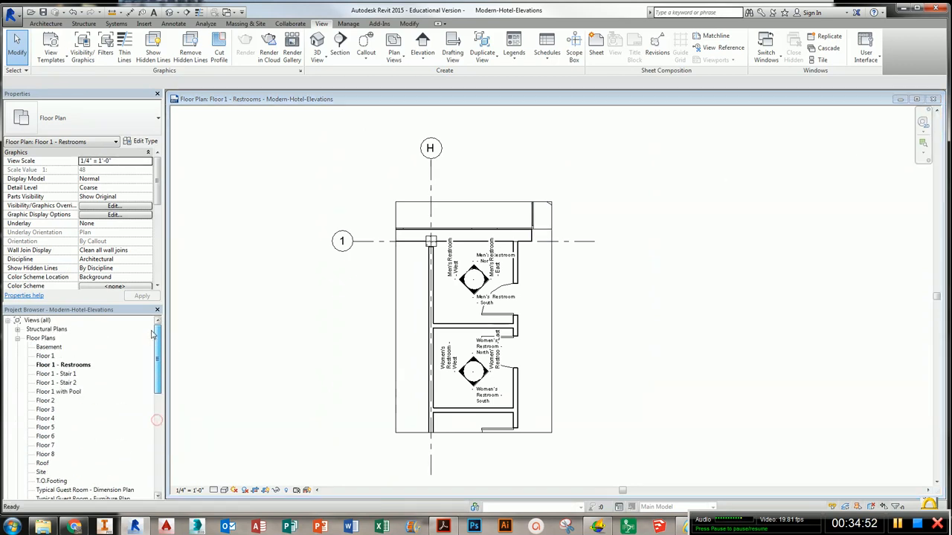
double_click(49, 357)
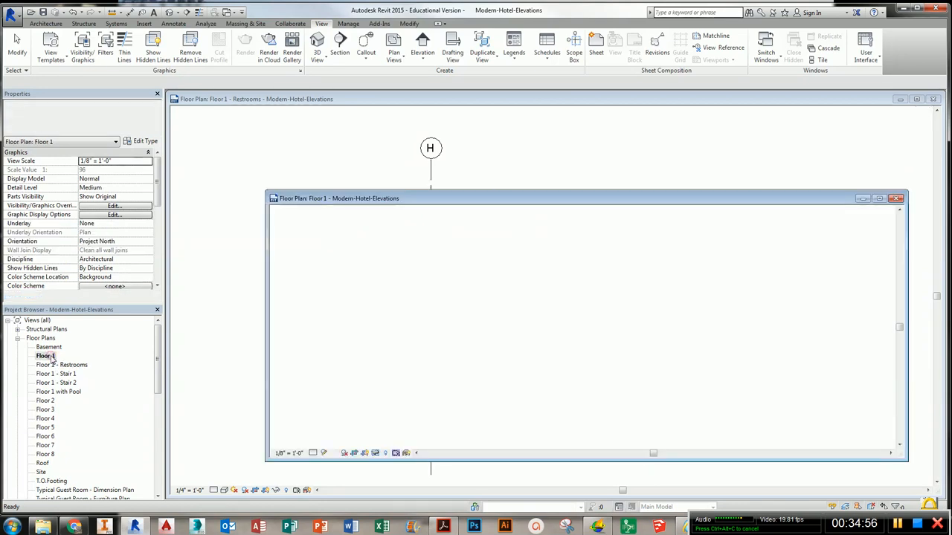
click(933, 100)
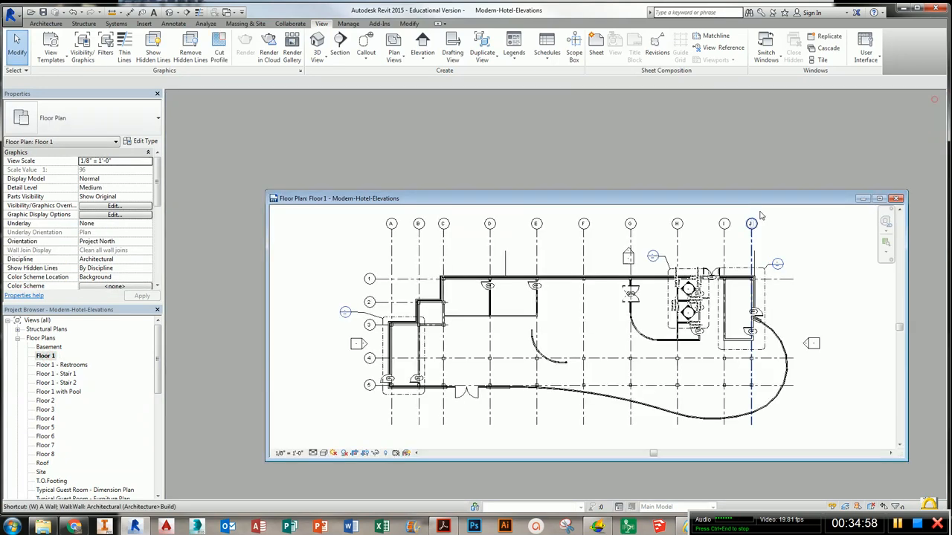
- Window-select the restroom interior elevation markers on Floor 1, filtering the selection to Elevations and Views only
key(t)
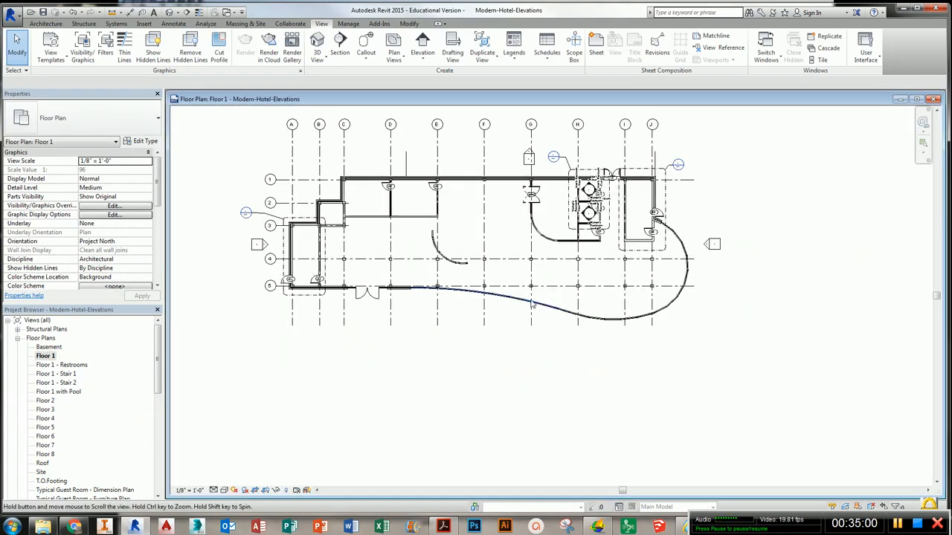
middle_drag(531, 303, 565, 378)
scroll(508, 340, up, 1)
middle_drag(508, 340, 572, 338)
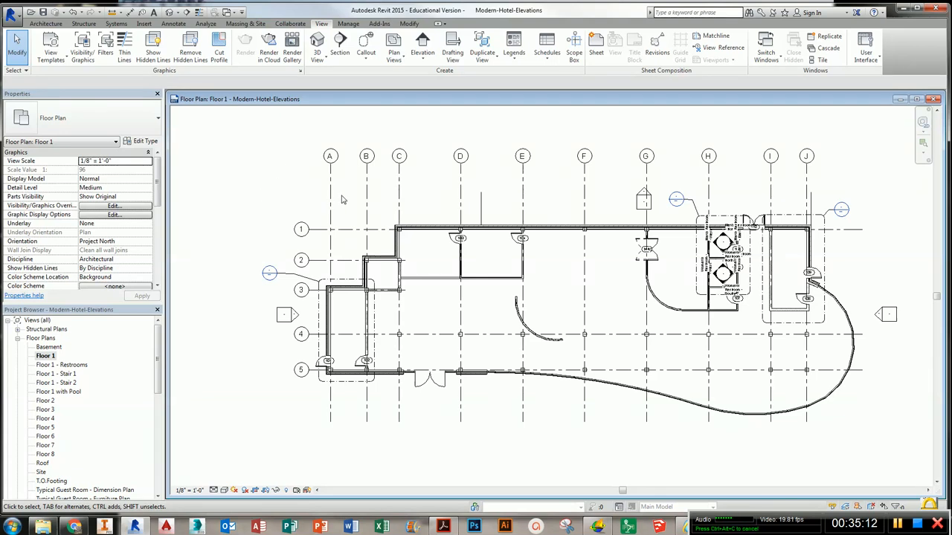
middle_drag(420, 201, 347, 221)
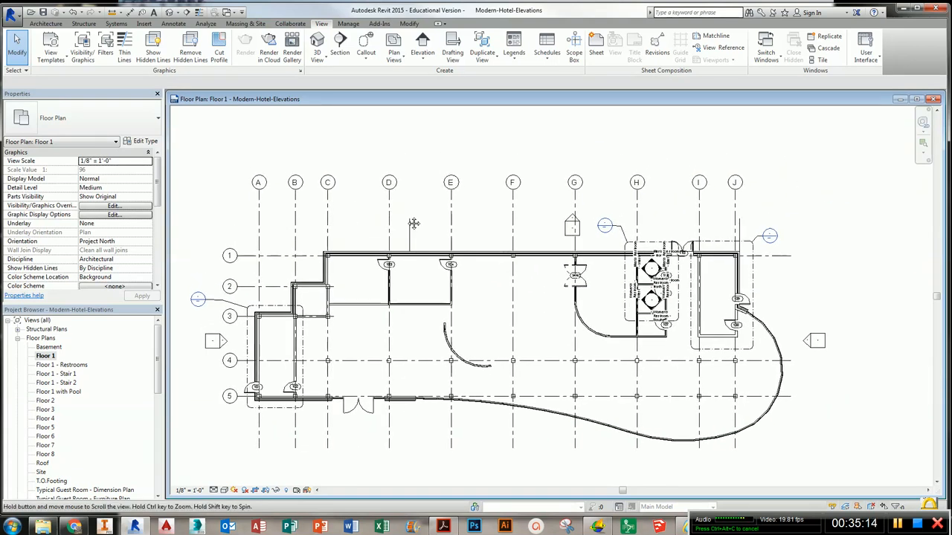
middle_drag(413, 223, 410, 227)
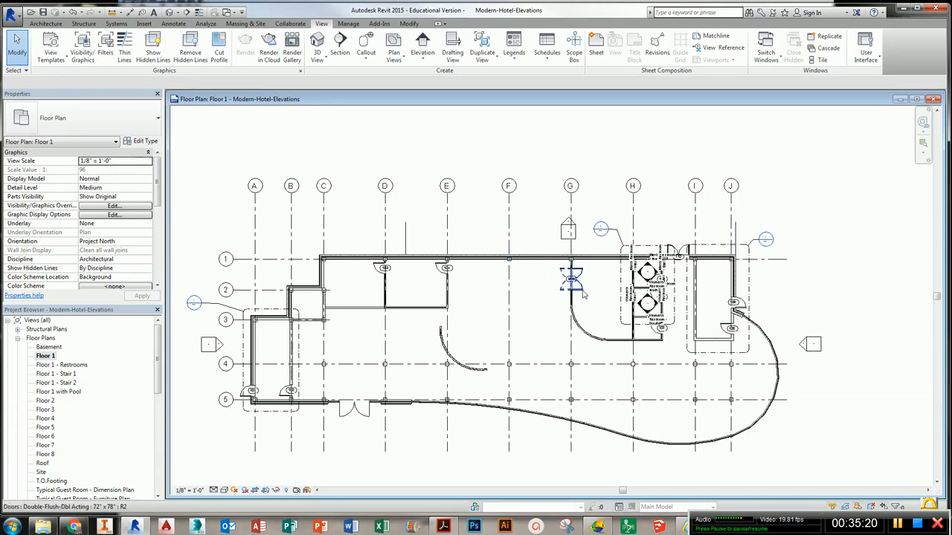
drag(593, 217, 692, 343)
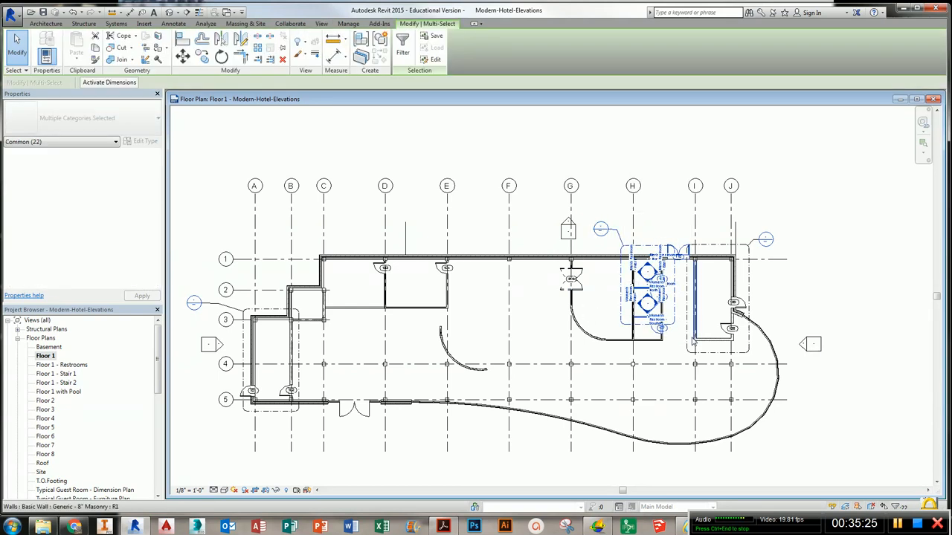
click(403, 46)
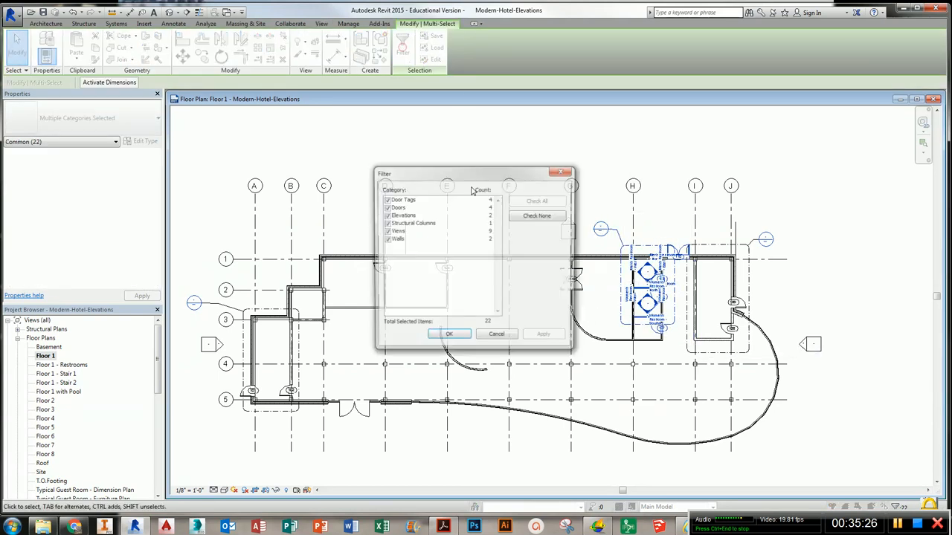
click(386, 223)
click(385, 208)
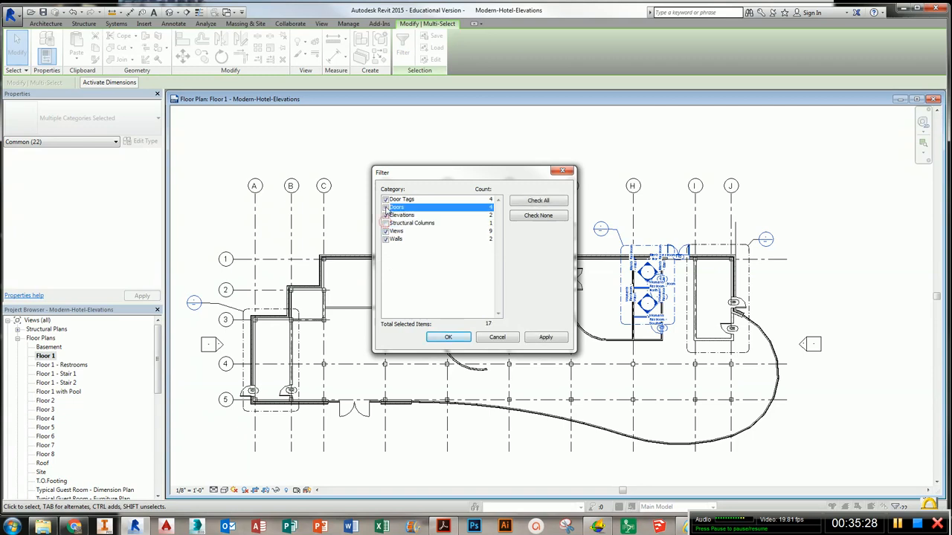
click(385, 200)
click(385, 239)
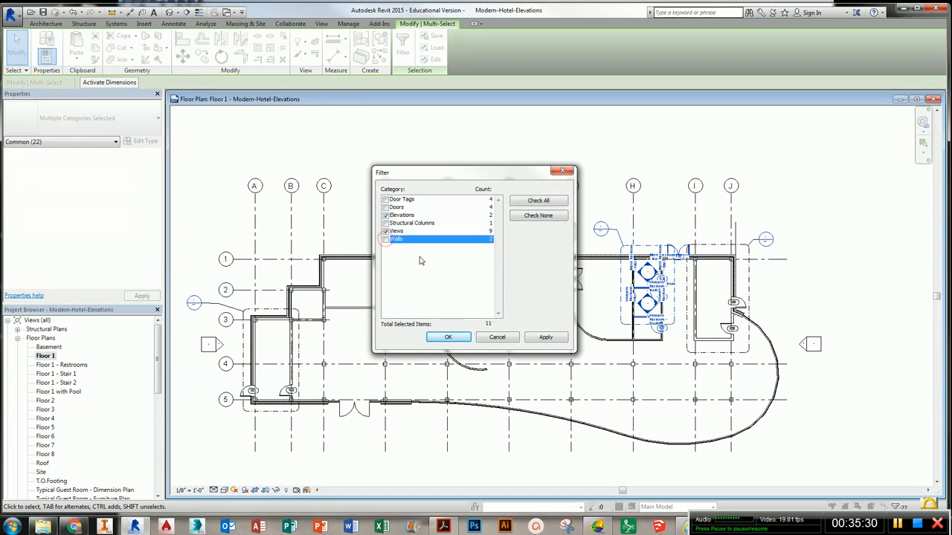
click(453, 338)
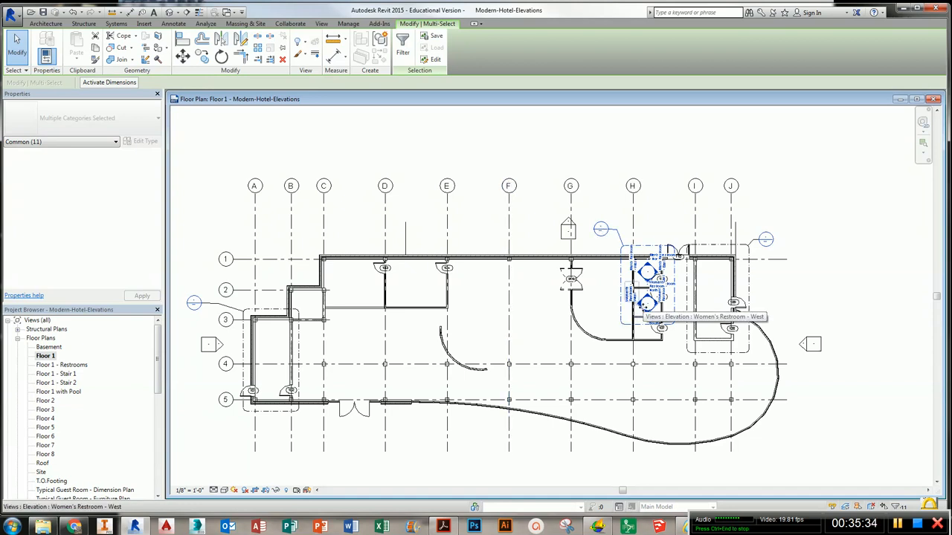
- Hide the selected interior elevation markers in the view as elements
right_click(642, 307)
mouse_move(735, 136)
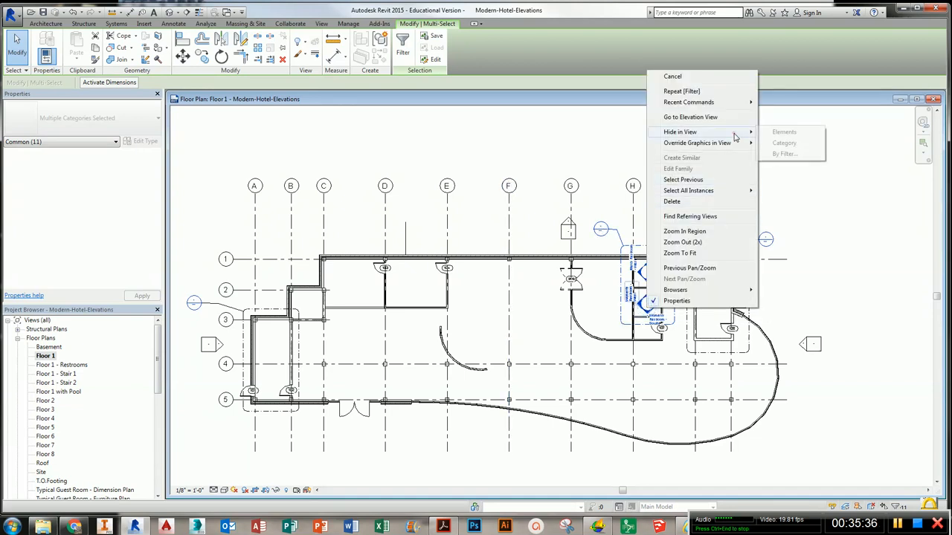
click(783, 132)
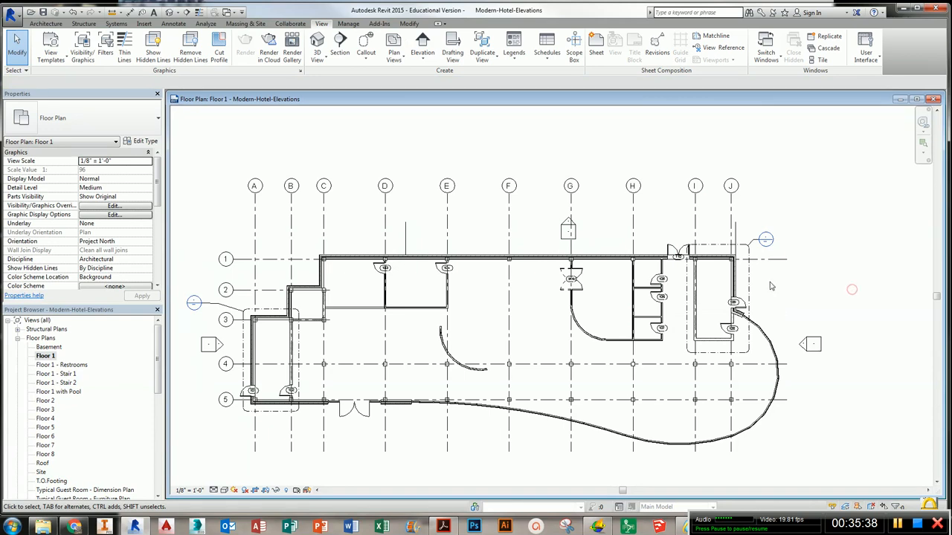
- Turn off view cropping on Floor 1 so the whole plan including the pool is shown
middle_drag(669, 284, 652, 282)
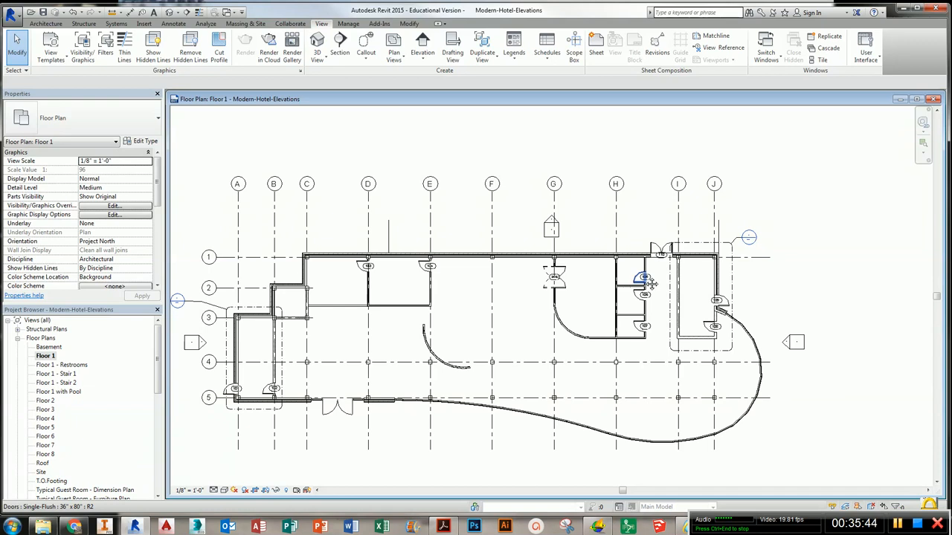
middle_drag(645, 295, 664, 265)
scroll(664, 265, down, 1)
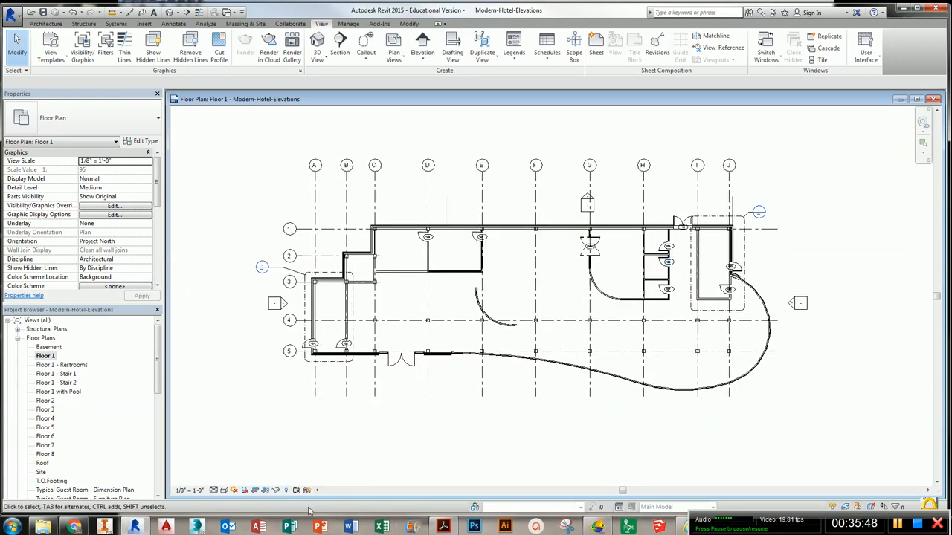
click(254, 492)
key(z)
key(f)
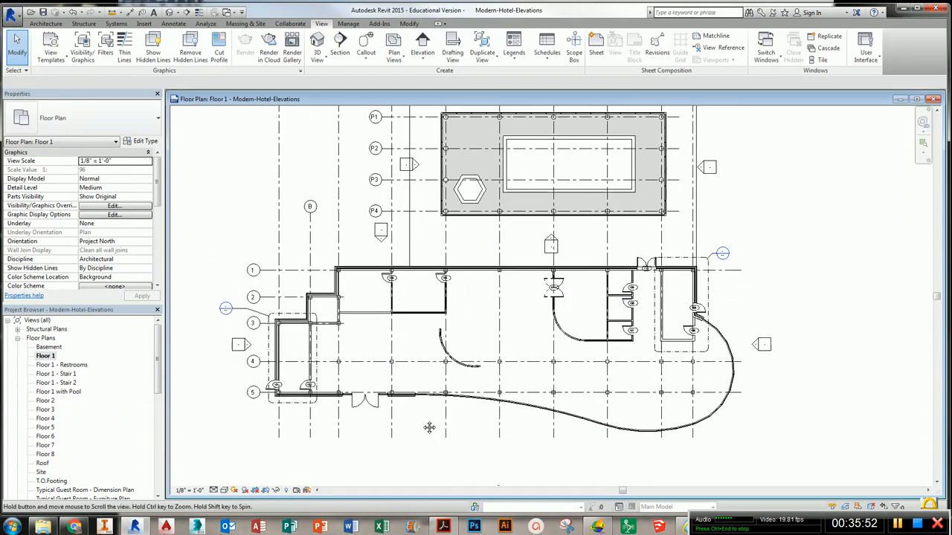
middle_drag(544, 301, 553, 291)
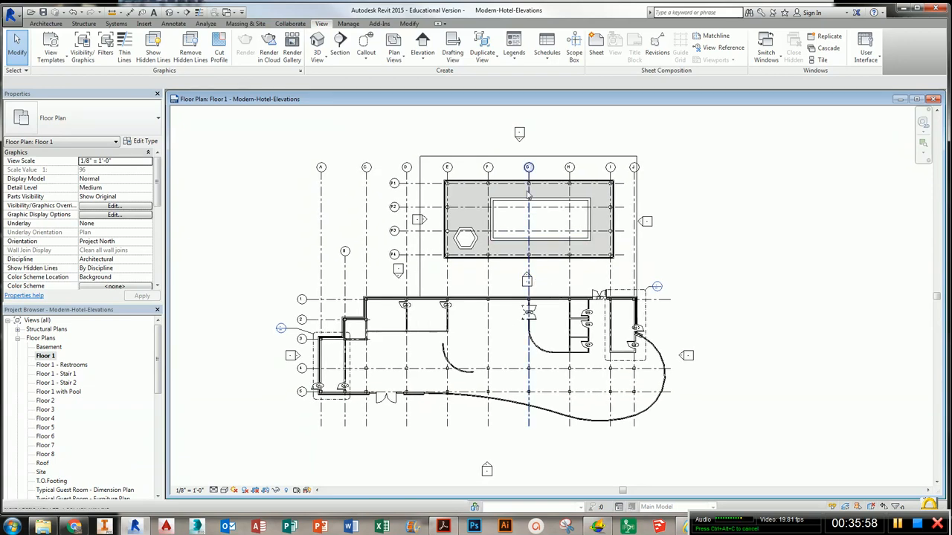
- Move the south exterior elevation marker up, closer to the building's curved wall
click(523, 143)
key(Escape)
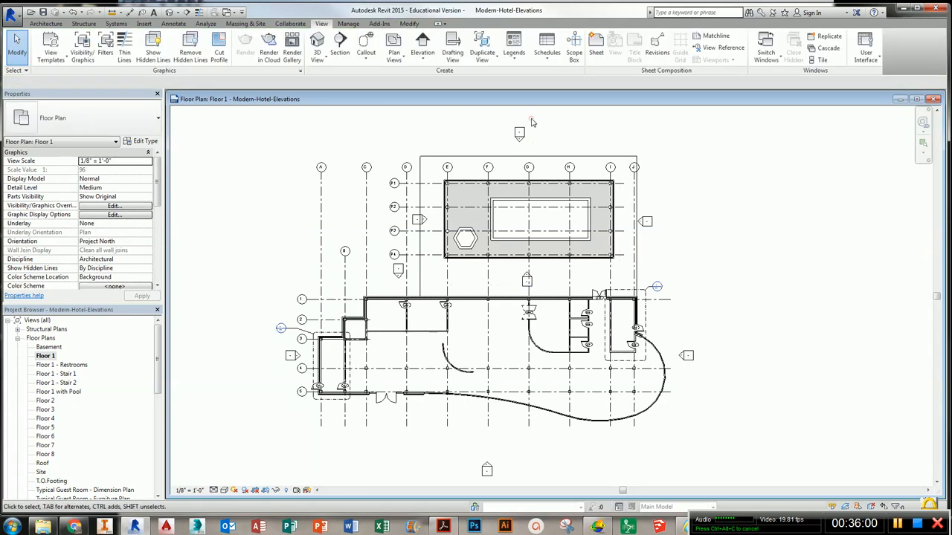
scroll(520, 141, up, 2)
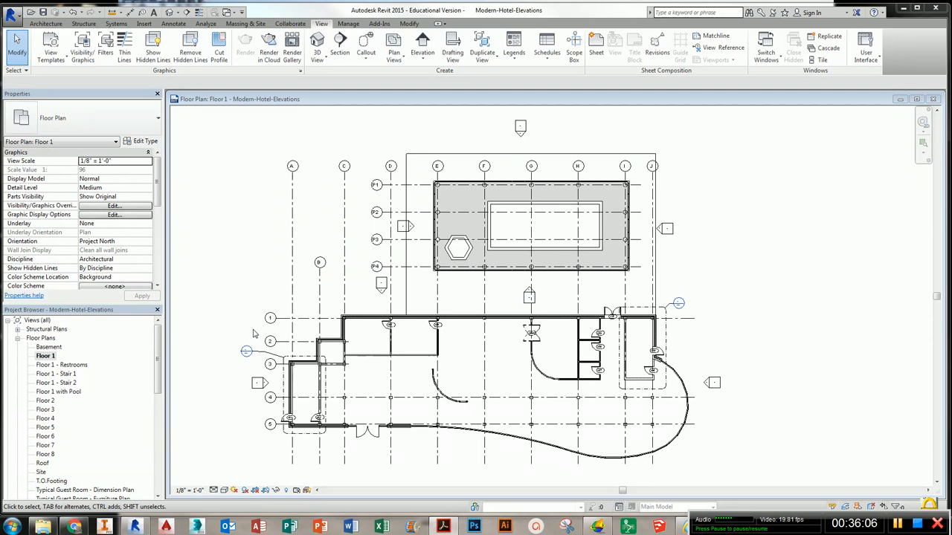
scroll(372, 386, down, 1)
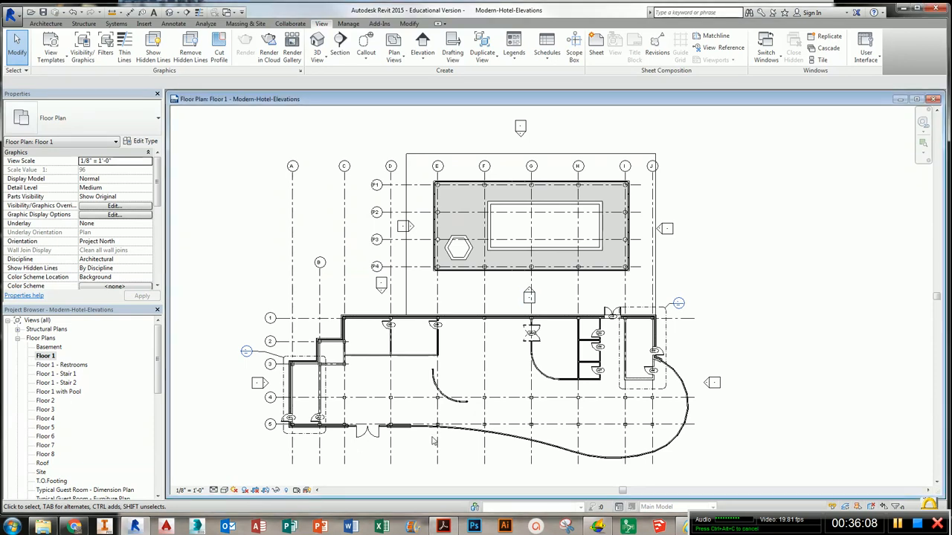
scroll(476, 439, up, 1)
click(485, 460)
scroll(491, 463, up, 1)
scroll(490, 462, up, 1)
key(Escape)
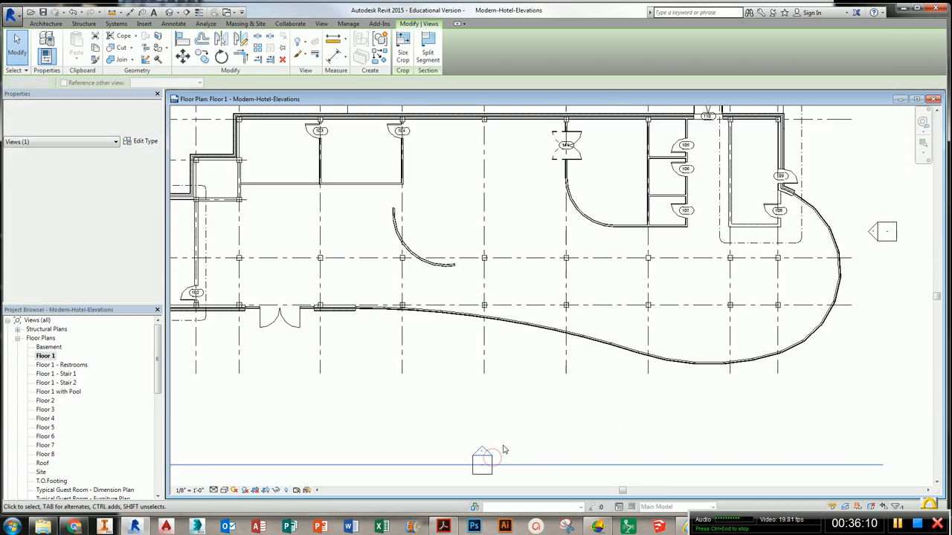
click(485, 450)
drag(491, 446, 491, 362)
middle_drag(791, 373, 738, 433)
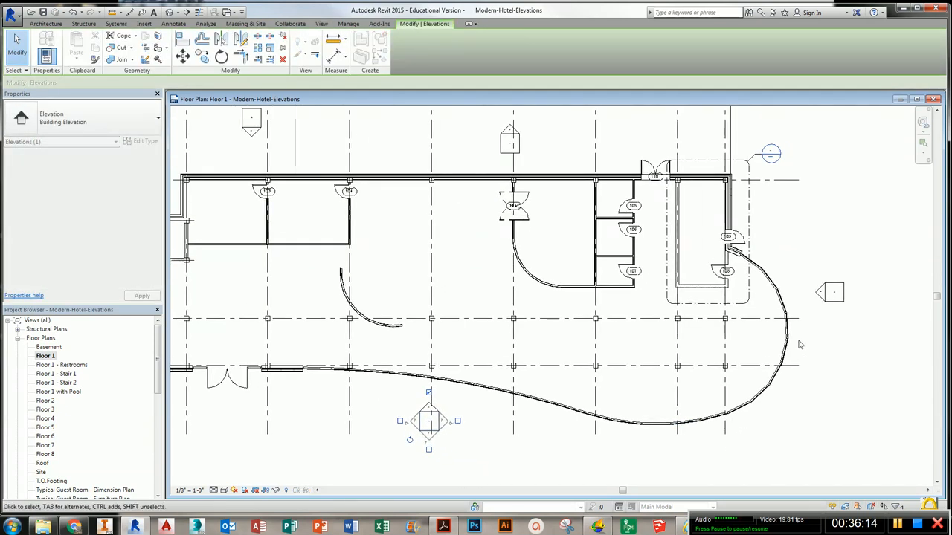
- Move the east exterior elevation marker left, closer to the building
click(842, 303)
drag(834, 302, 811, 303)
middle_drag(745, 225, 751, 386)
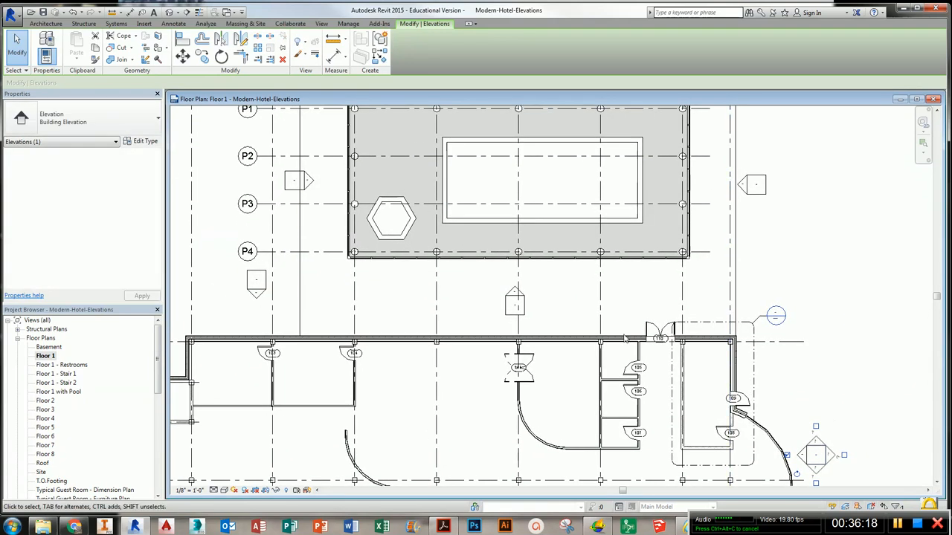
scroll(751, 387, down, 4)
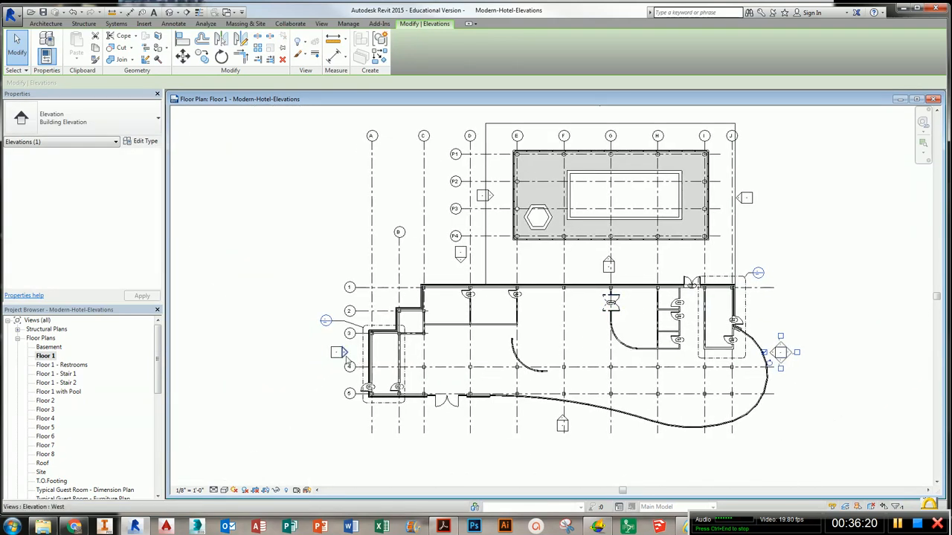
- Move the west exterior elevation marker right, closer to the building
scroll(348, 356, up, 5)
click(347, 354)
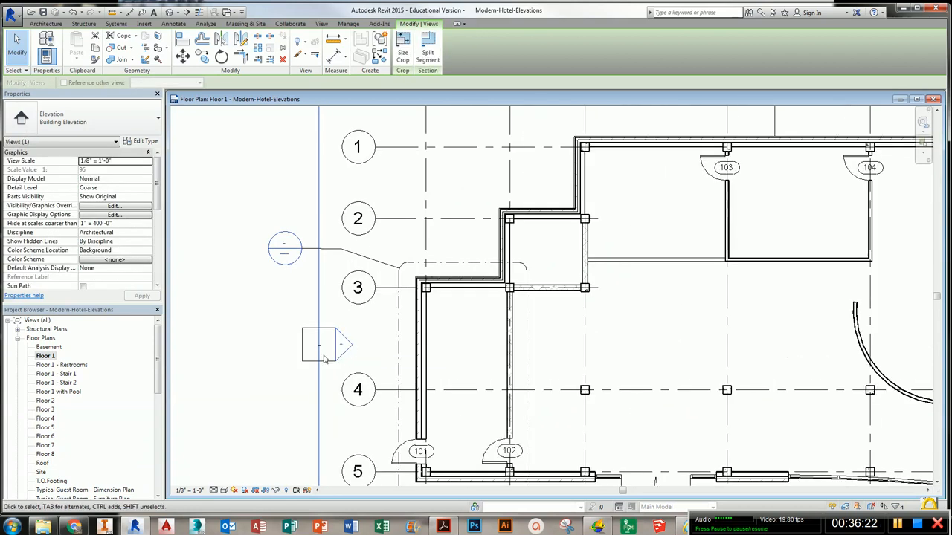
click(324, 356)
drag(345, 361, 363, 364)
click(280, 379)
scroll(296, 389, down, 3)
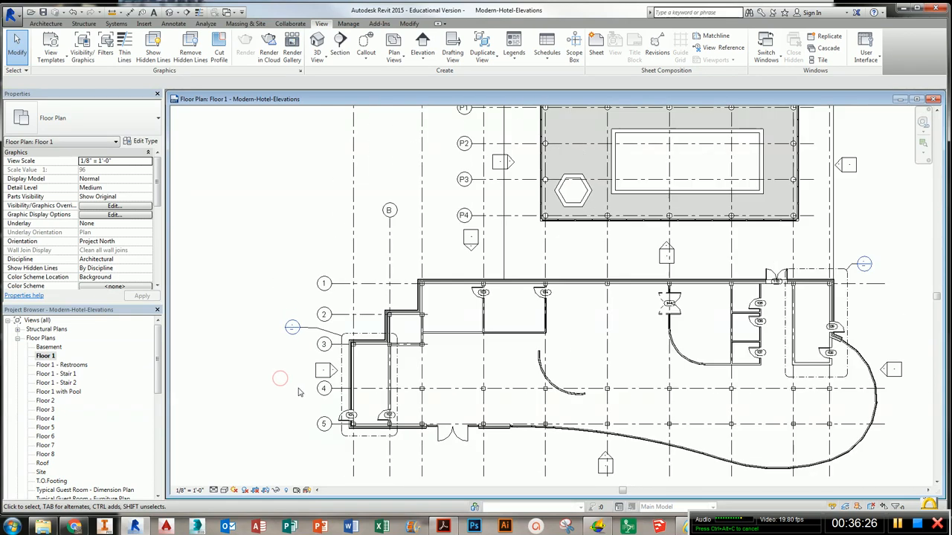
scroll(451, 376, down, 1)
scroll(450, 375, up, 1)
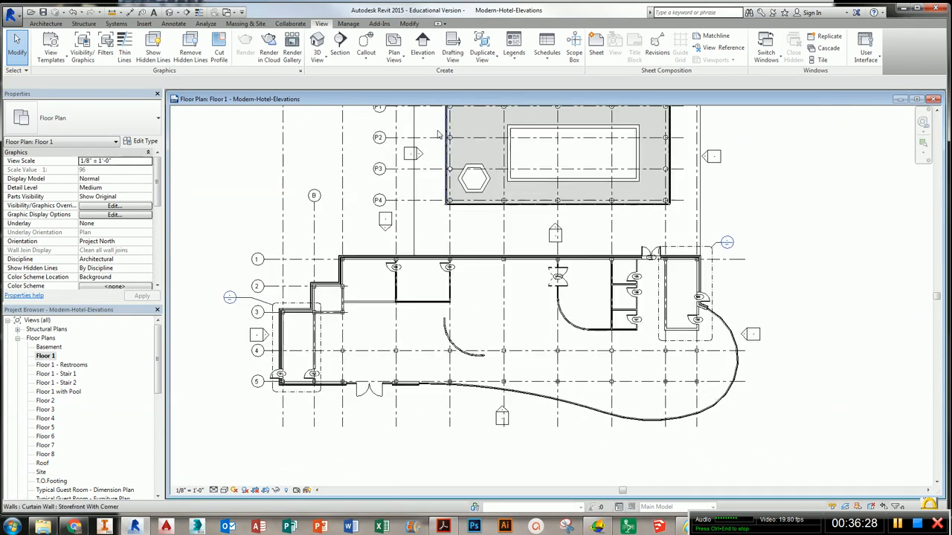
- Draw a horizontal Building Section across the whole building between gridlines 4 and 5
click(339, 45)
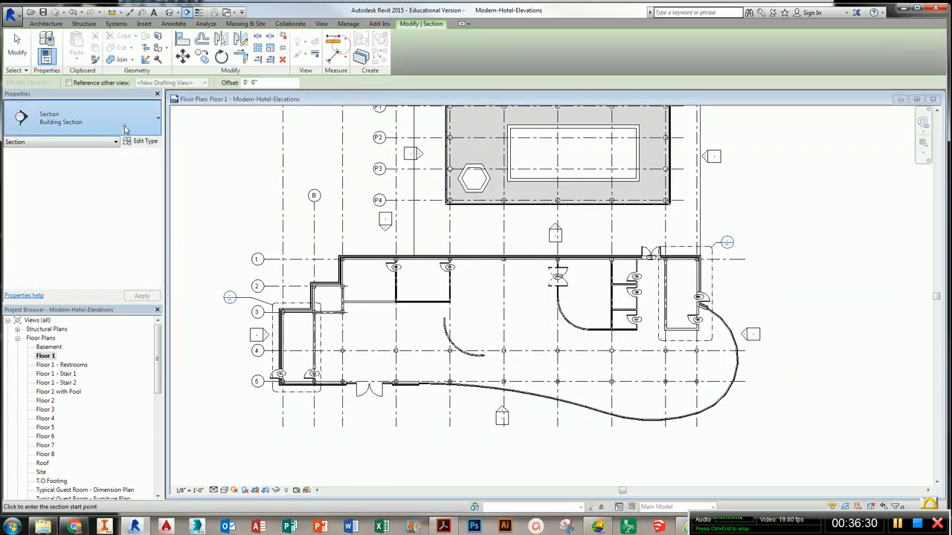
click(123, 125)
click(62, 188)
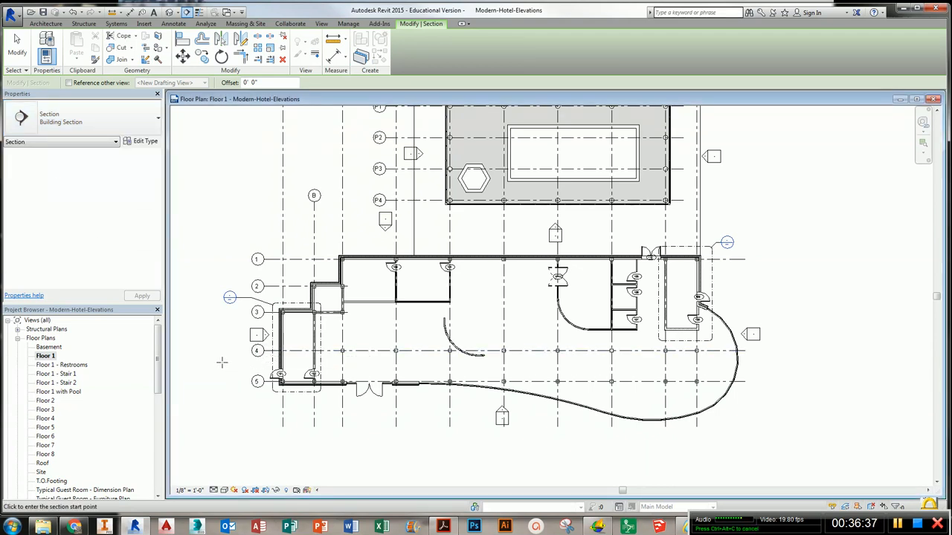
click(216, 362)
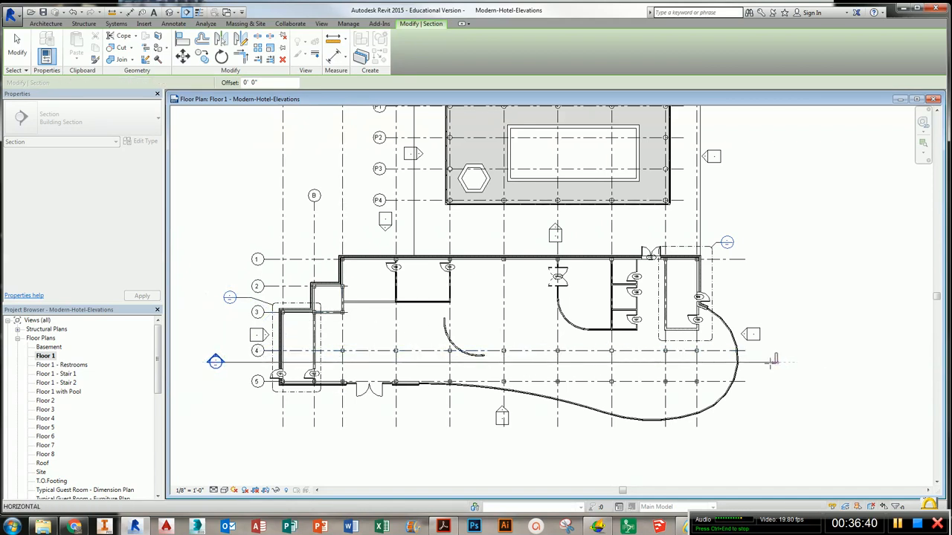
click(762, 362)
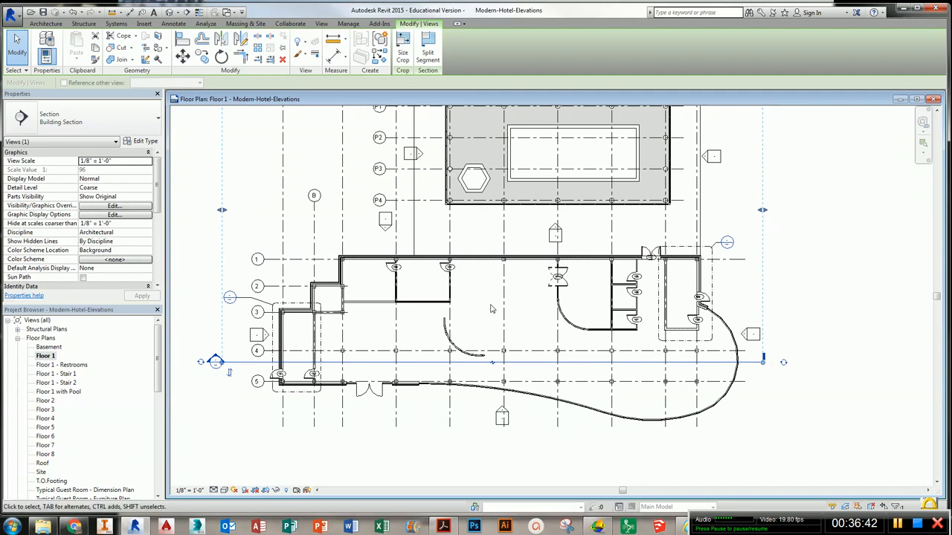
middle_drag(332, 226, 340, 265)
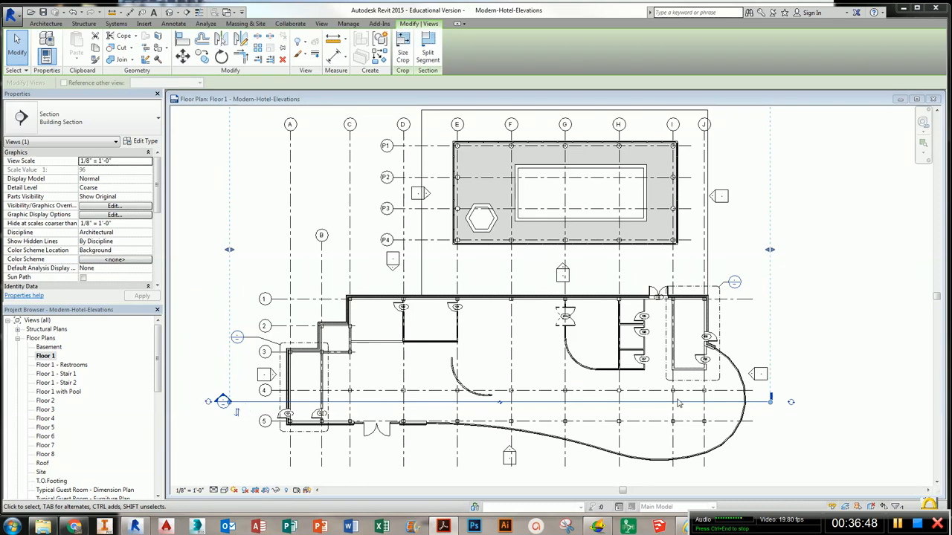
- Rename the new Section 1 view as East-West Section
drag(157, 384, 155, 405)
scroll(112, 431, down, 4)
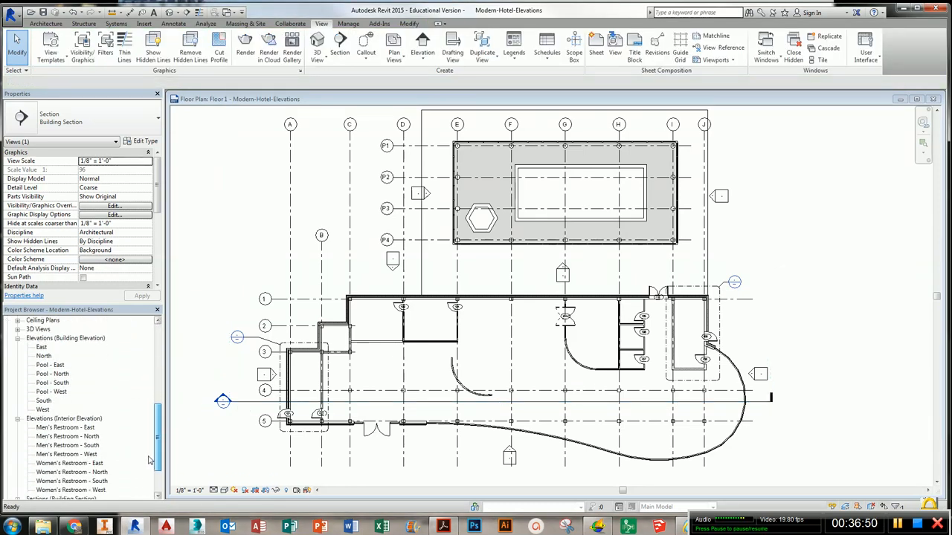
click(24, 445)
click(17, 437)
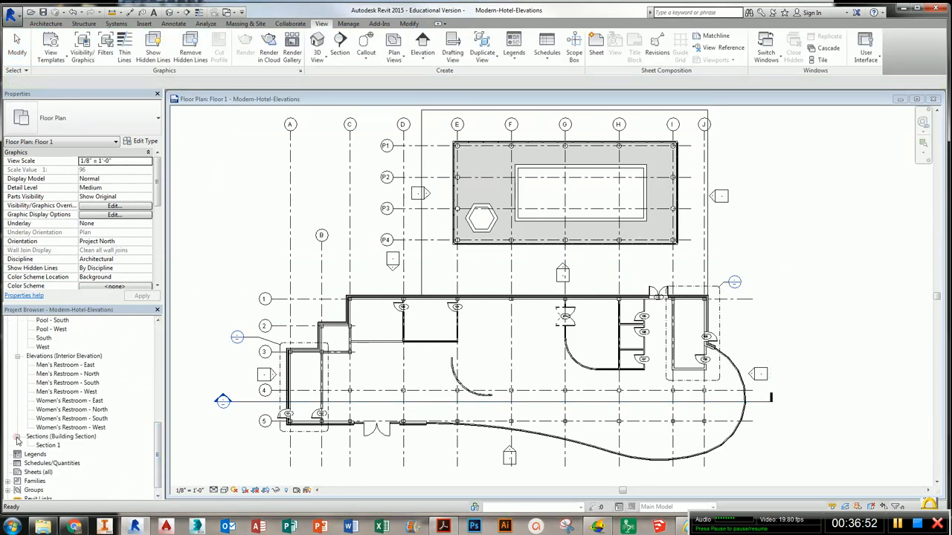
click(46, 445)
right_click(46, 446)
click(74, 384)
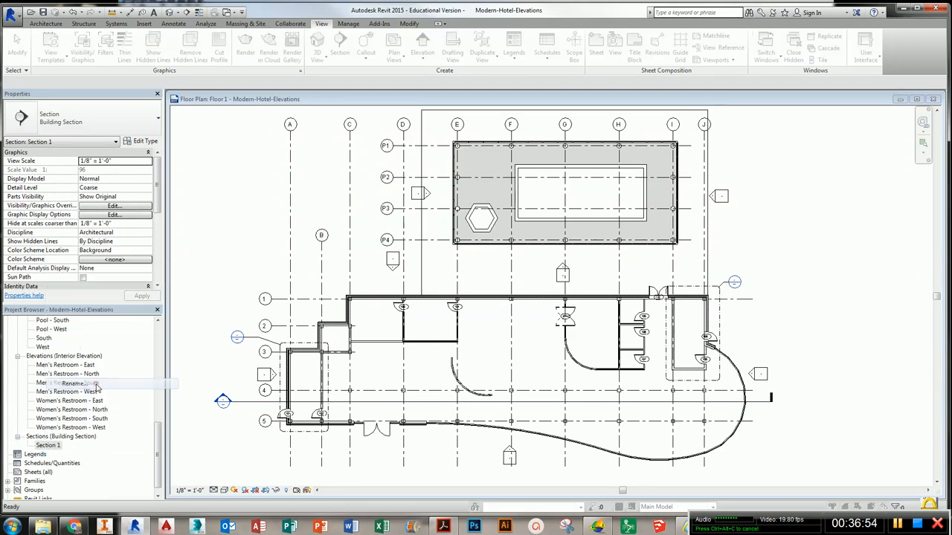
text(East-West Section)
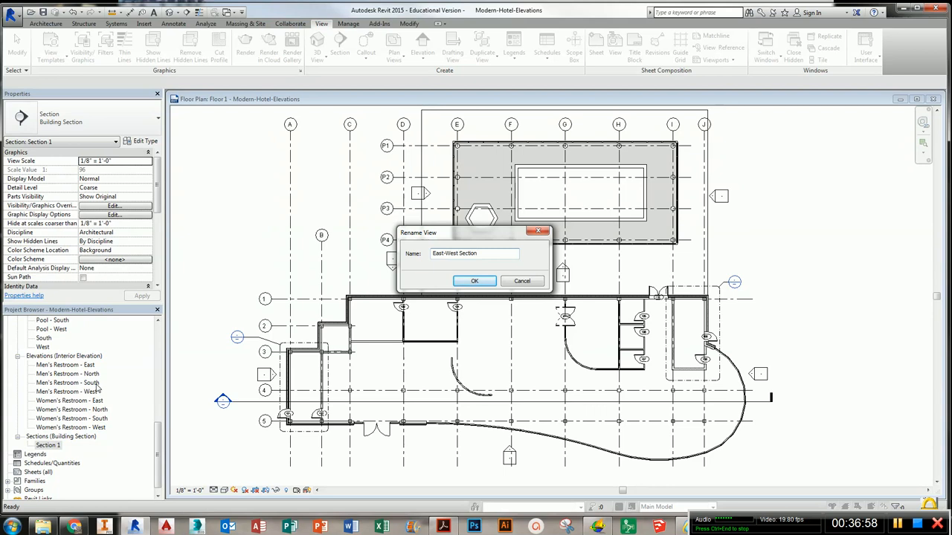
key(Return)
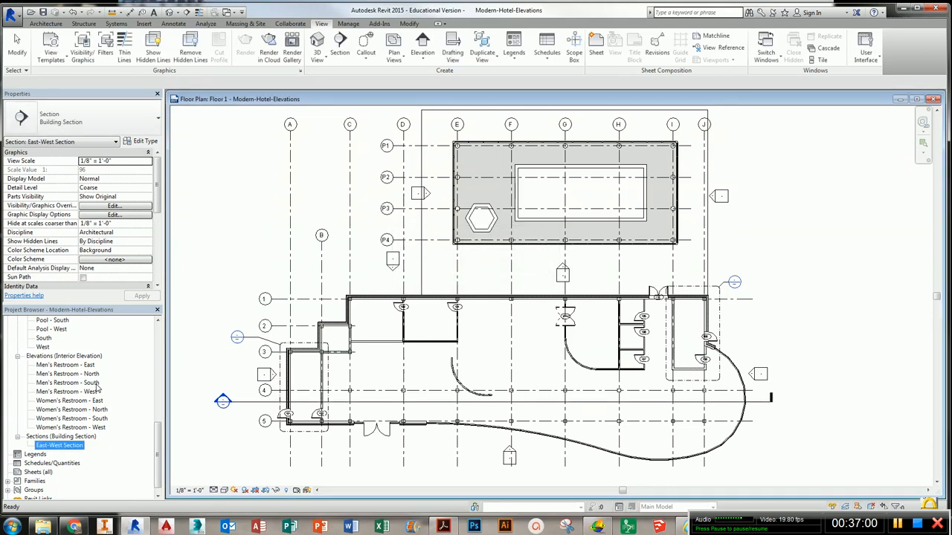
- Draw a vertical Building Section through the whole building between gridlines C and D
click(485, 400)
middle_drag(441, 421, 451, 397)
click(339, 46)
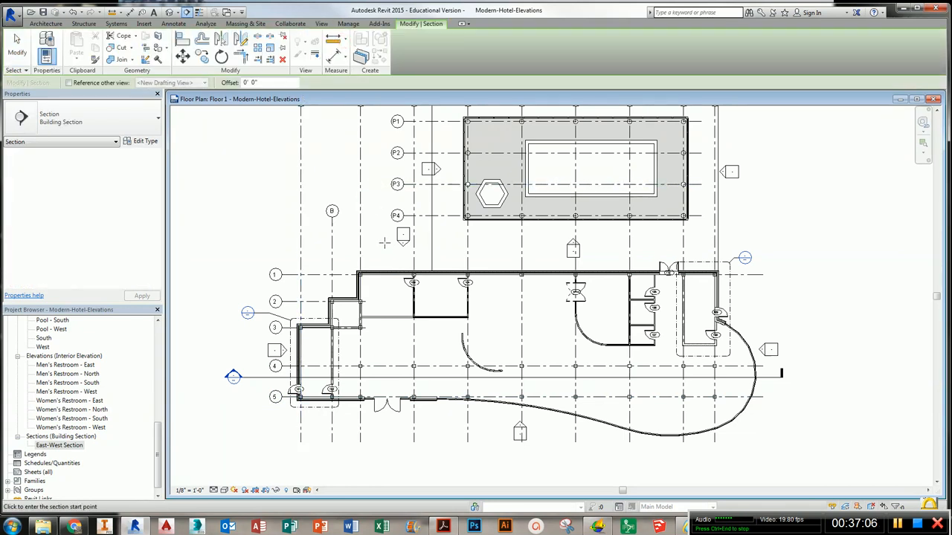
click(386, 454)
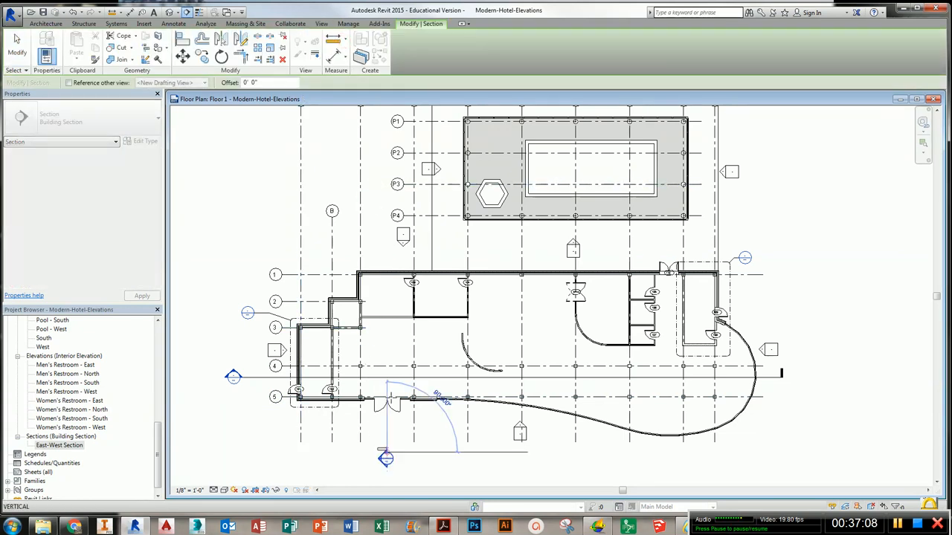
click(383, 248)
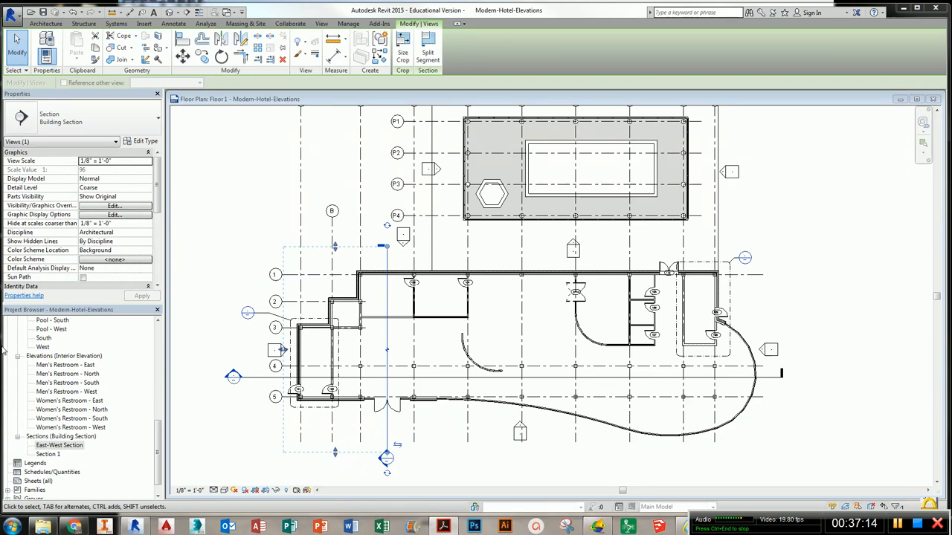
- Rename the new Section 1 view as North - South Section
click(73, 447)
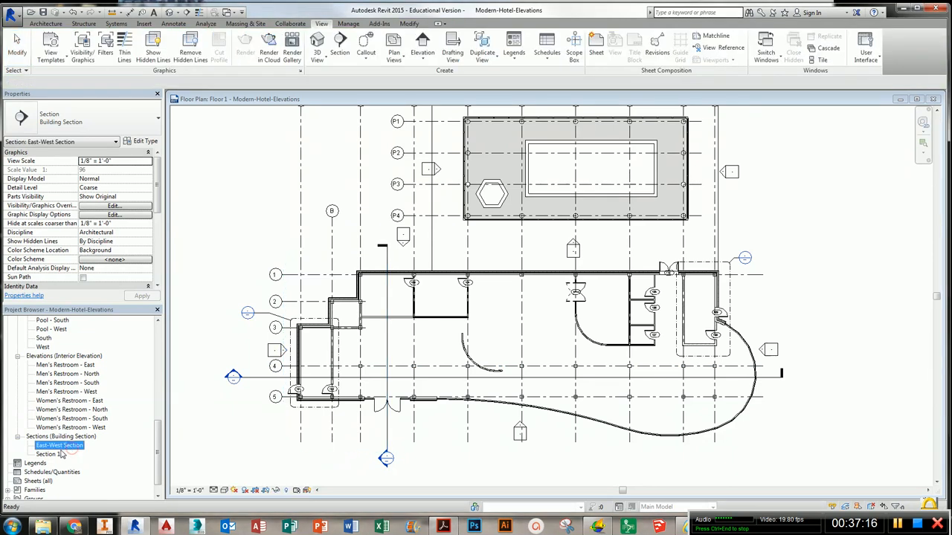
click(59, 455)
right_click(59, 455)
click(119, 391)
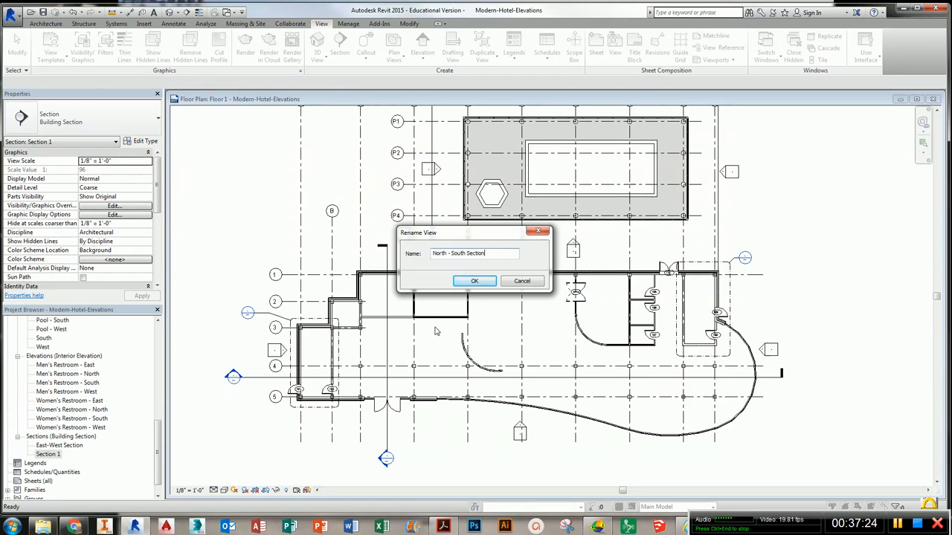
text(North - South Section)
key(Return)
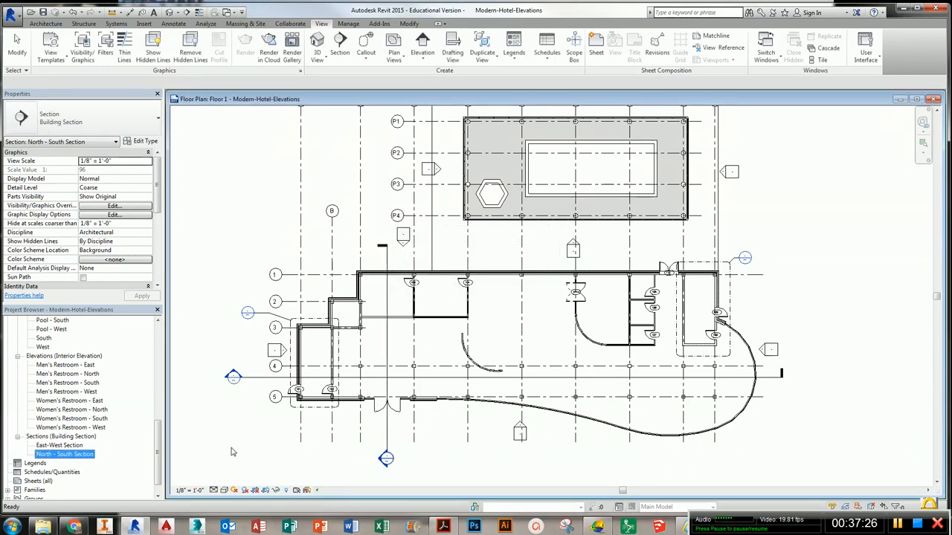
- Open and close the North - South and East-West section views to review them
double_click(64, 449)
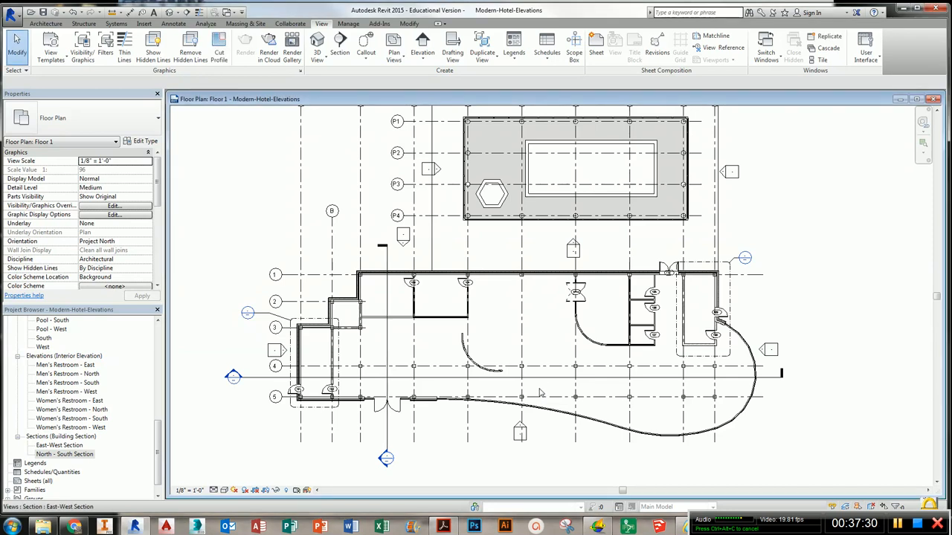
double_click(385, 459)
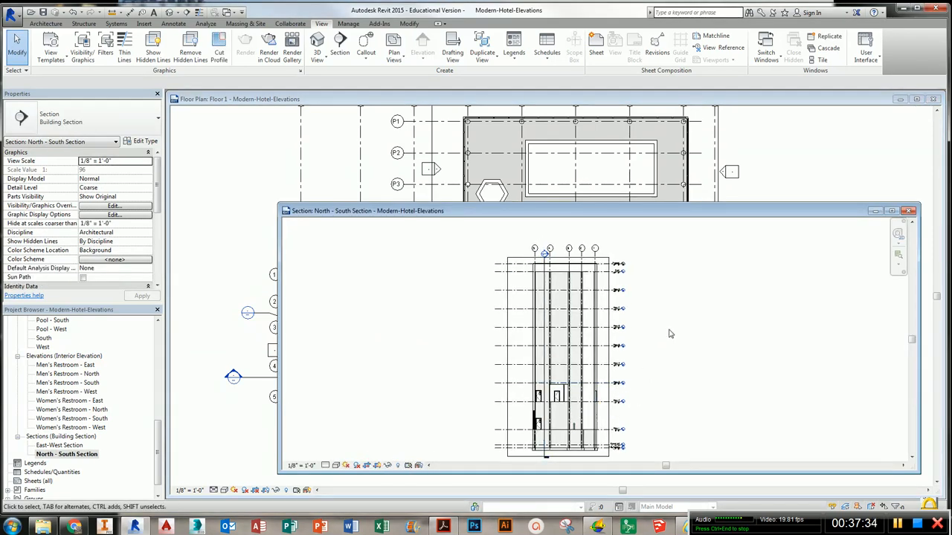
click(910, 212)
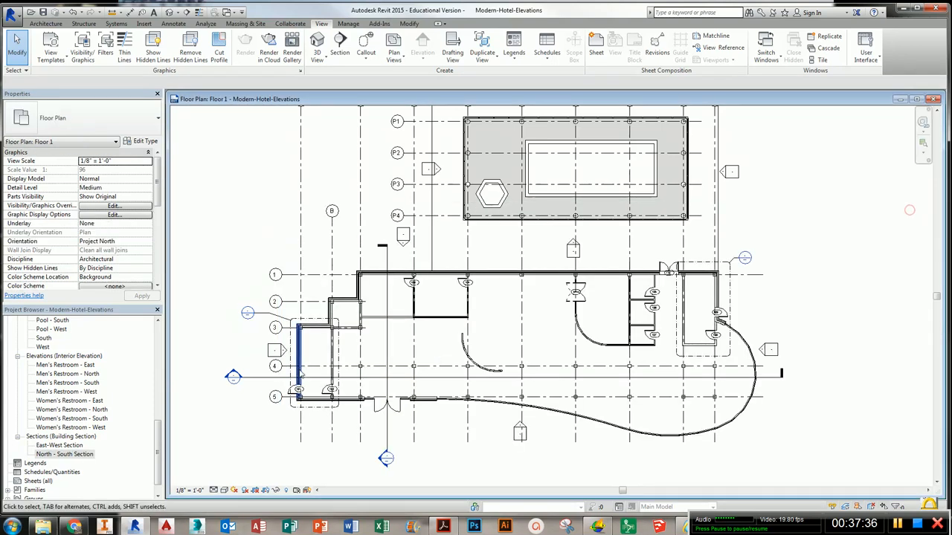
double_click(233, 376)
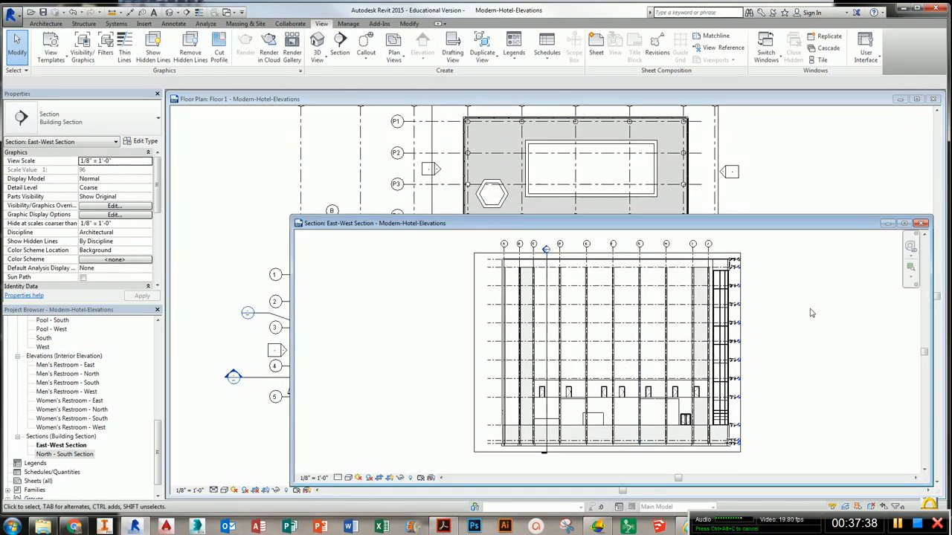
click(922, 224)
- Open the Floor 2 plan view and maximize its window
scroll(246, 409, up, 3)
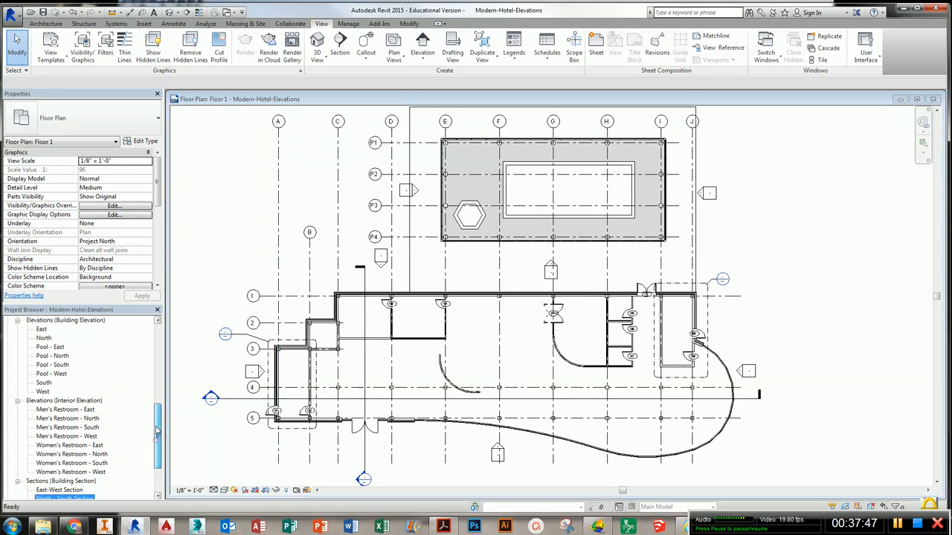
scroll(111, 417, up, 10)
double_click(43, 401)
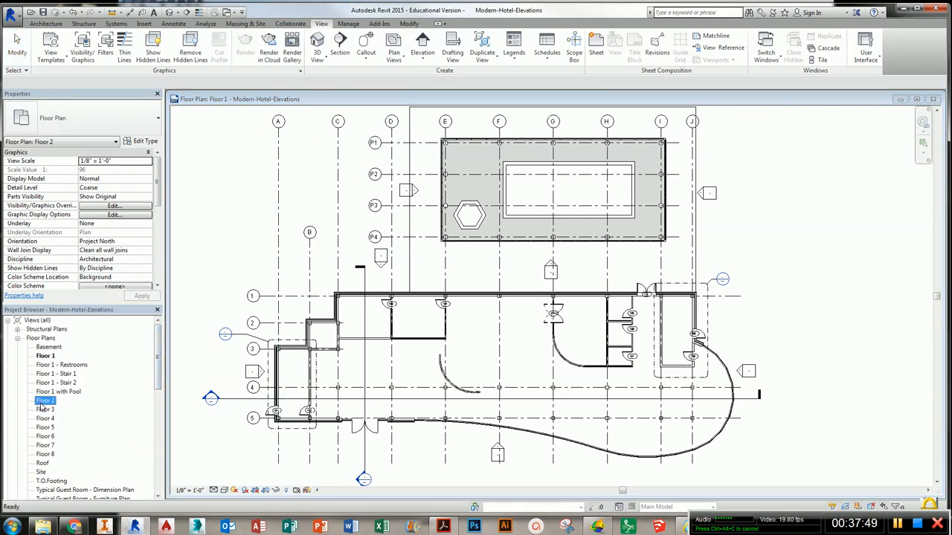
key(w)
key(t)
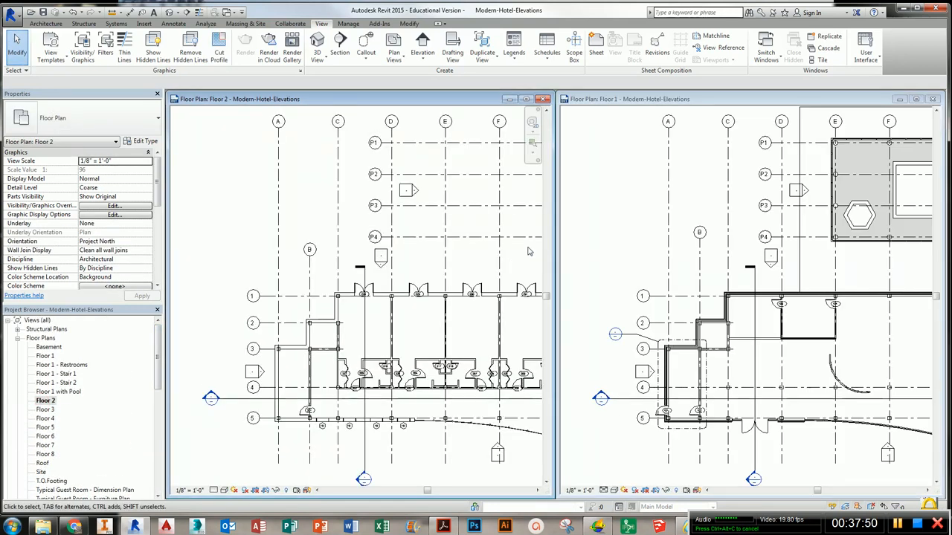
click(526, 99)
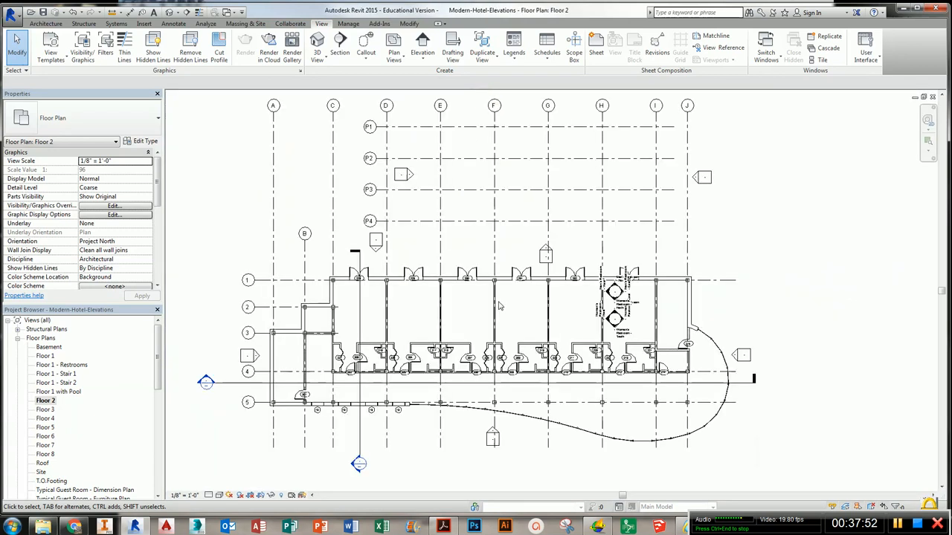
scroll(565, 251, up, 4)
middle_drag(565, 251, 559, 254)
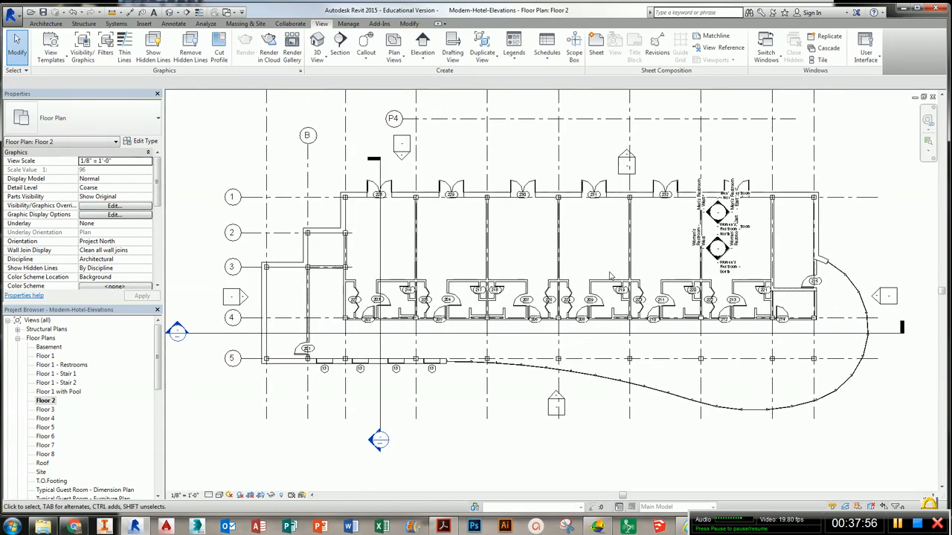
click(559, 167)
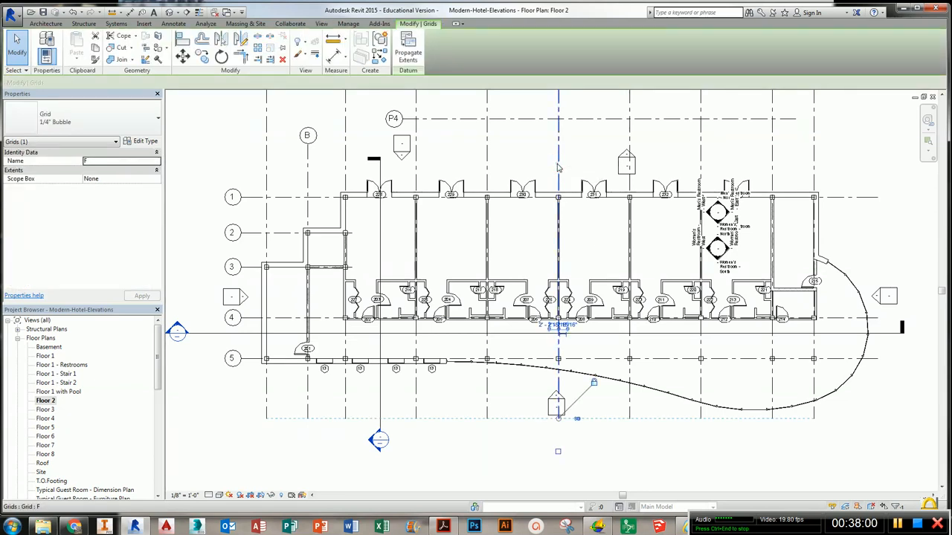
right_click(558, 168)
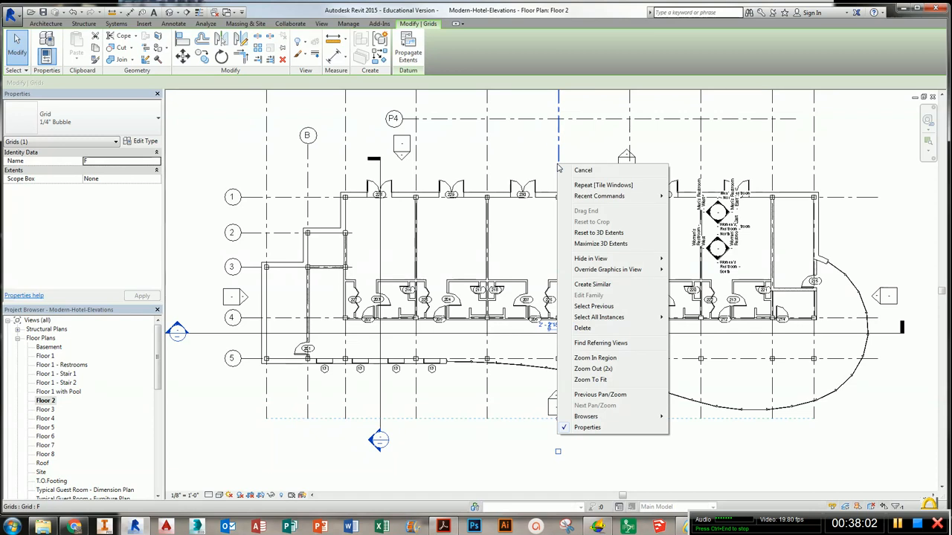
click(533, 170)
- Hide the restroom interior elevation markers in the Floor 2 view, filtering the selection to elevations and views only
middle_drag(633, 244, 498, 247)
scroll(547, 235, up, 2)
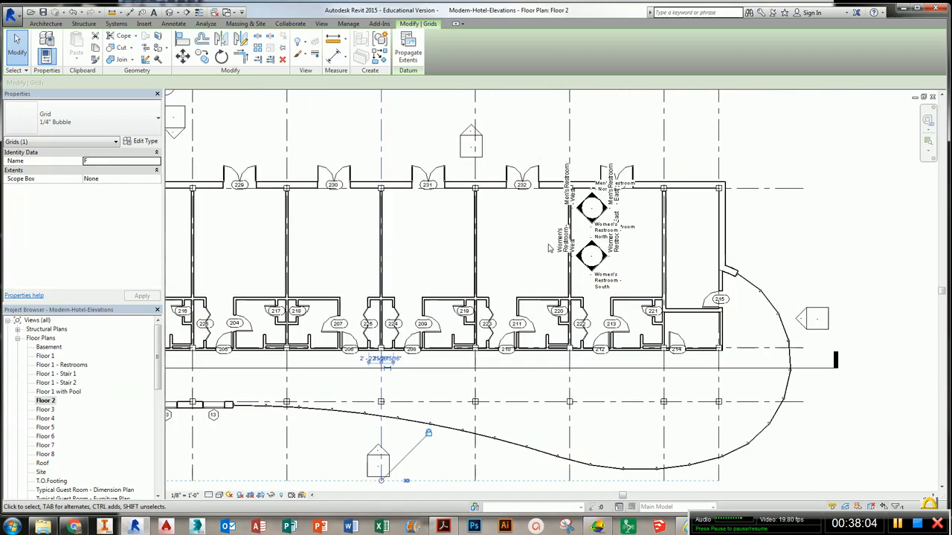
scroll(547, 235, down, 2)
drag(547, 162, 634, 296)
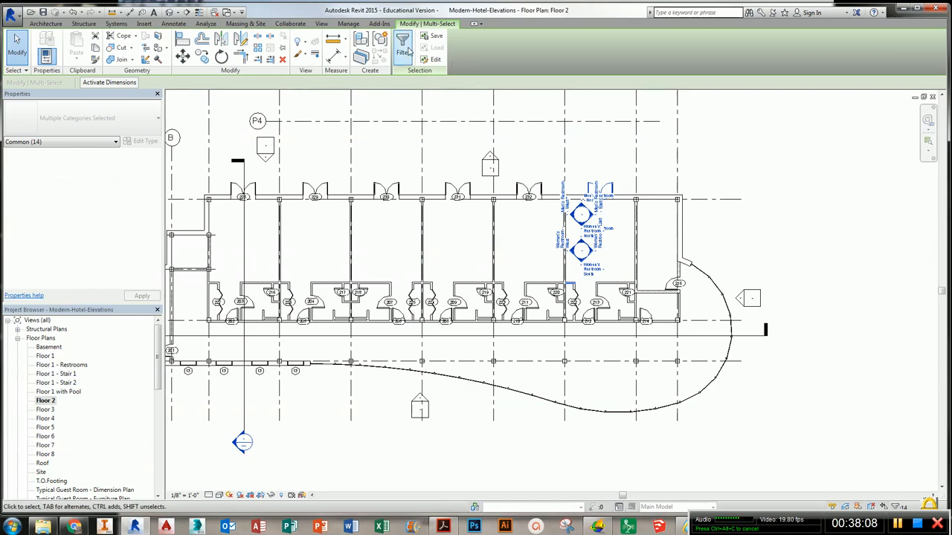
click(403, 46)
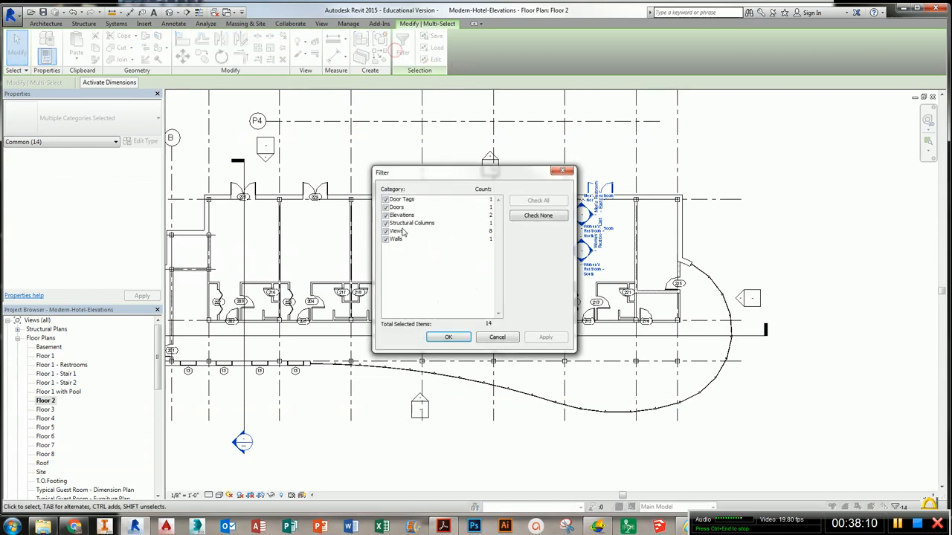
click(386, 223)
click(385, 199)
click(385, 208)
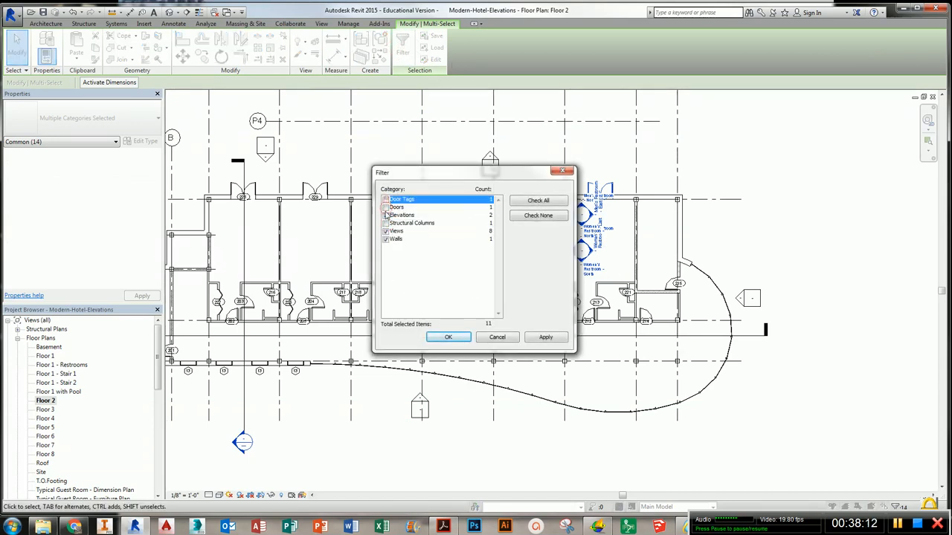
click(385, 239)
click(447, 339)
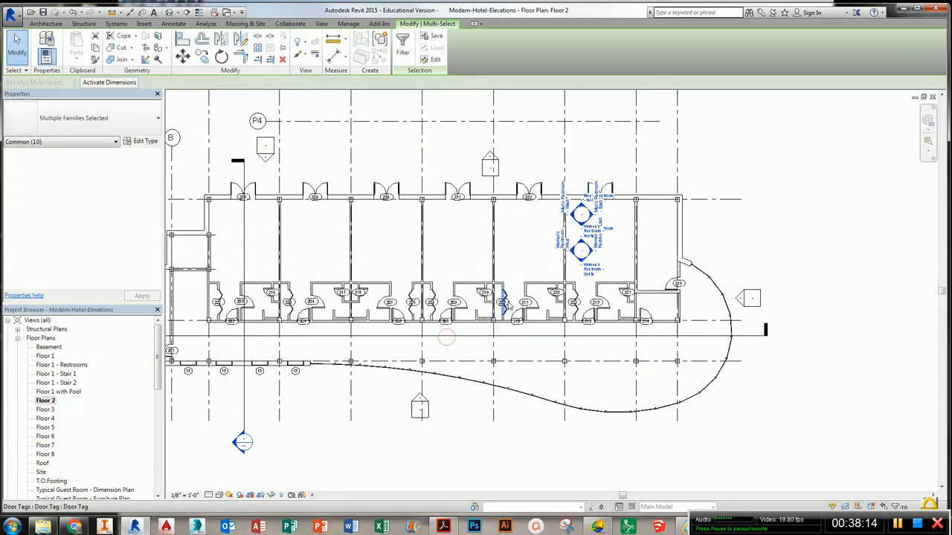
right_click(577, 260)
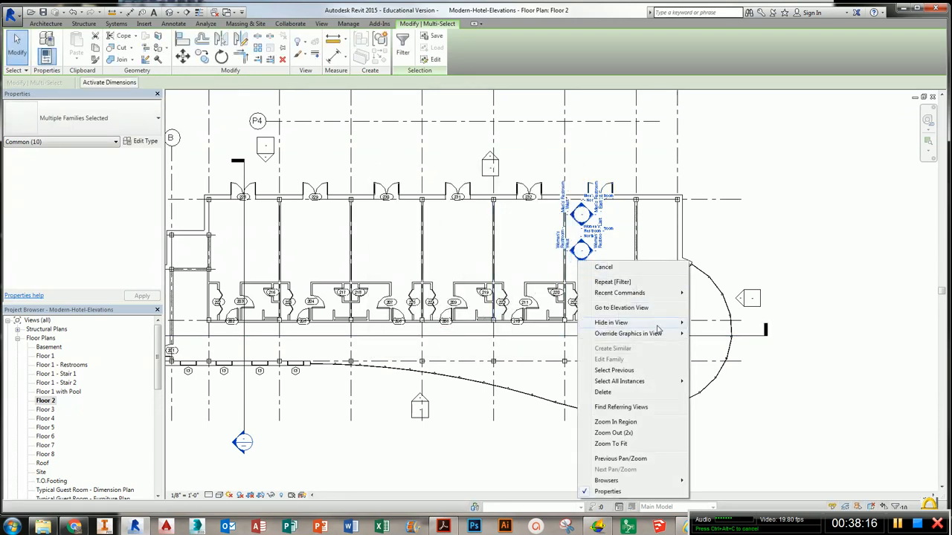
click(656, 325)
click(714, 322)
- Hide the grid category in the Floor 2 view
middle_drag(424, 329, 545, 350)
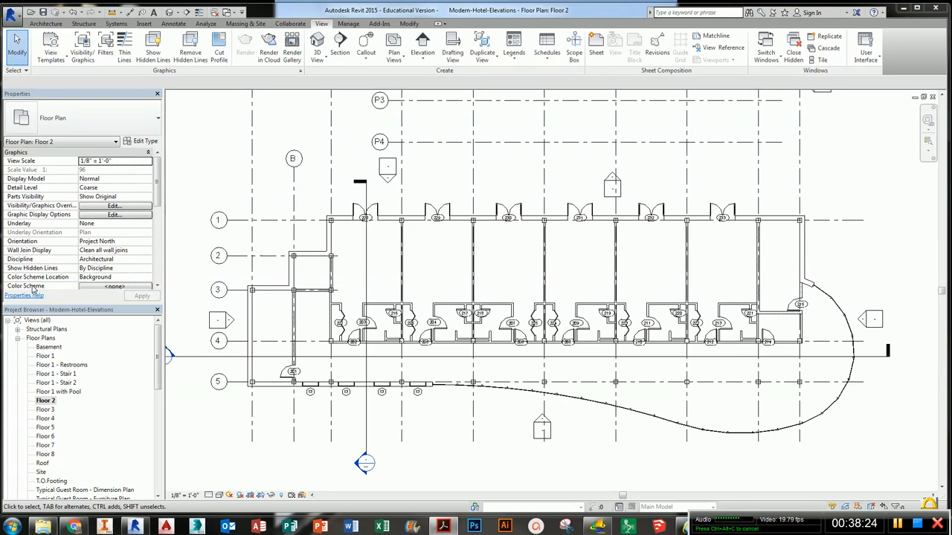
click(402, 247)
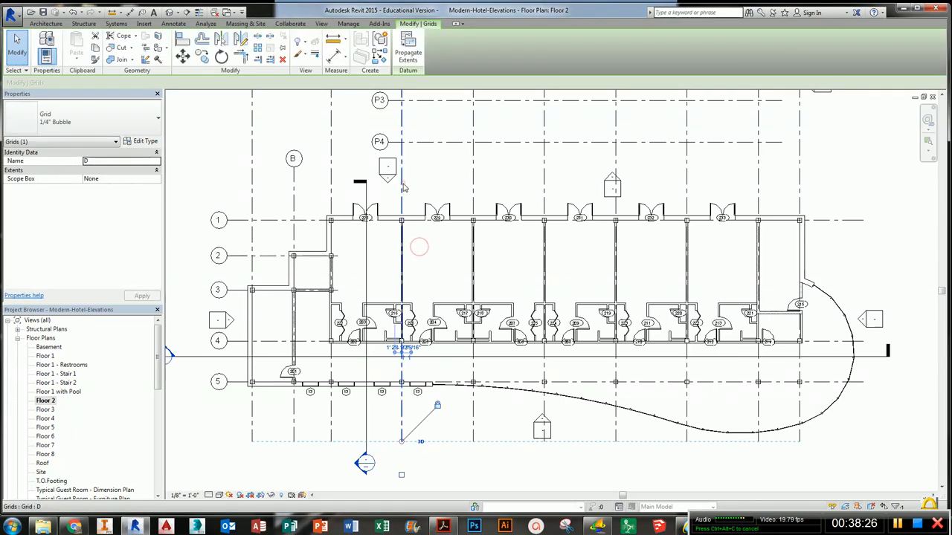
right_click(403, 184)
mouse_move(458, 281)
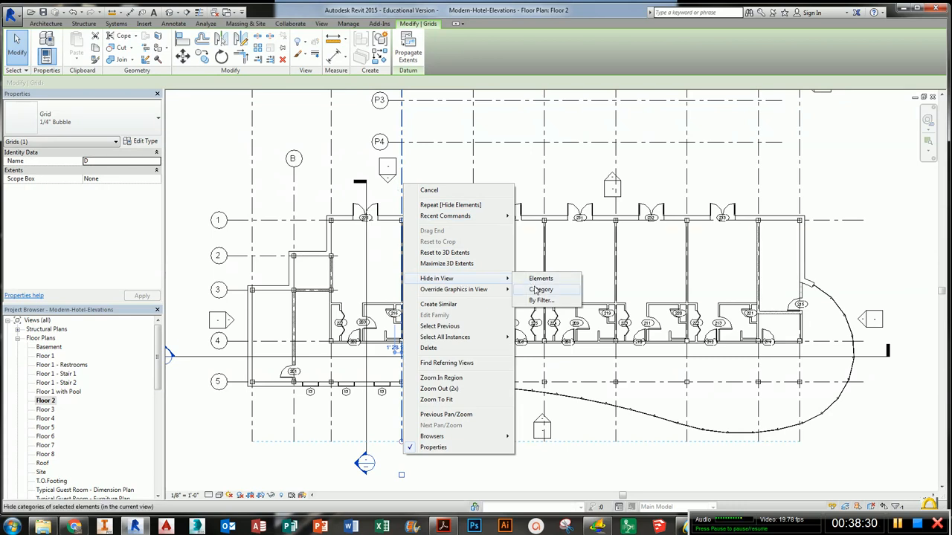
click(535, 290)
middle_drag(493, 260, 464, 273)
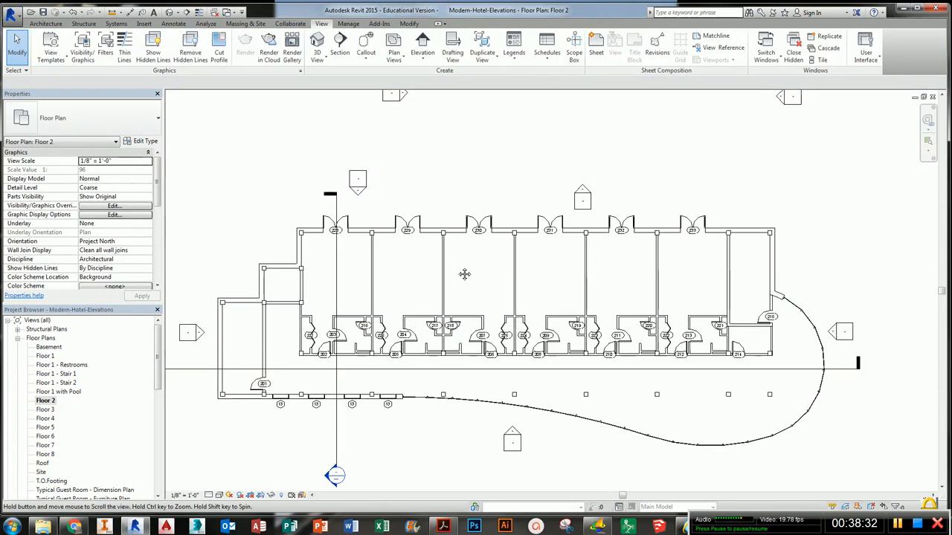
- Draw a vertical Wall Section through the north exterior wall at room 231
click(345, 58)
click(95, 117)
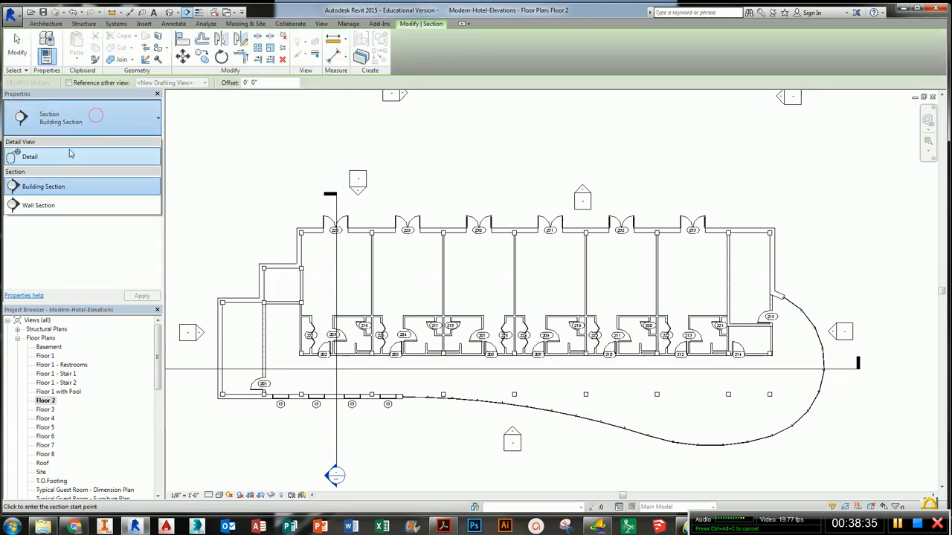
click(45, 208)
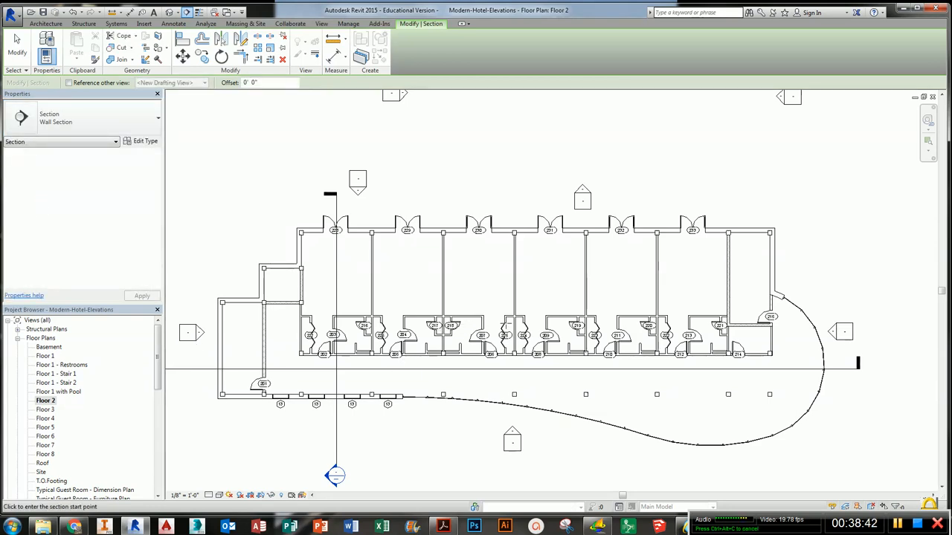
scroll(485, 275, up, 3)
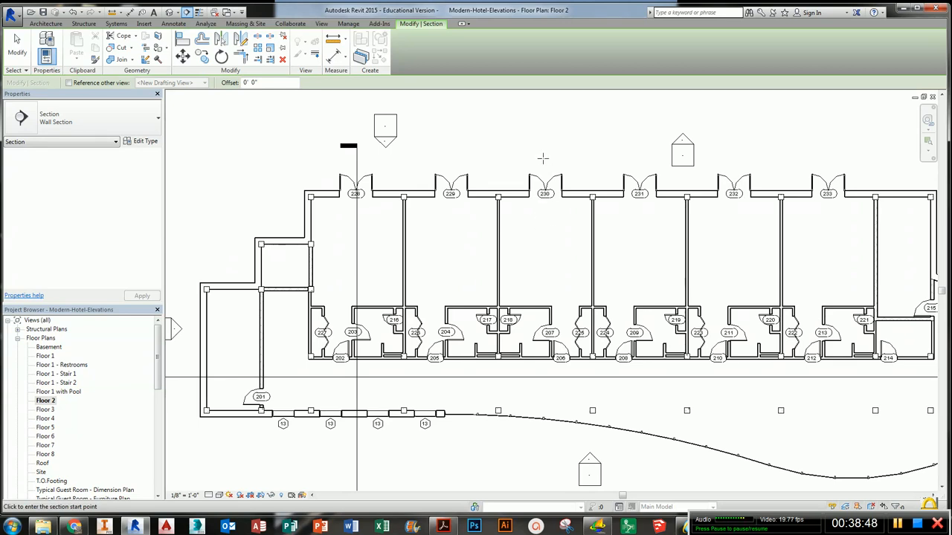
click(635, 155)
click(636, 219)
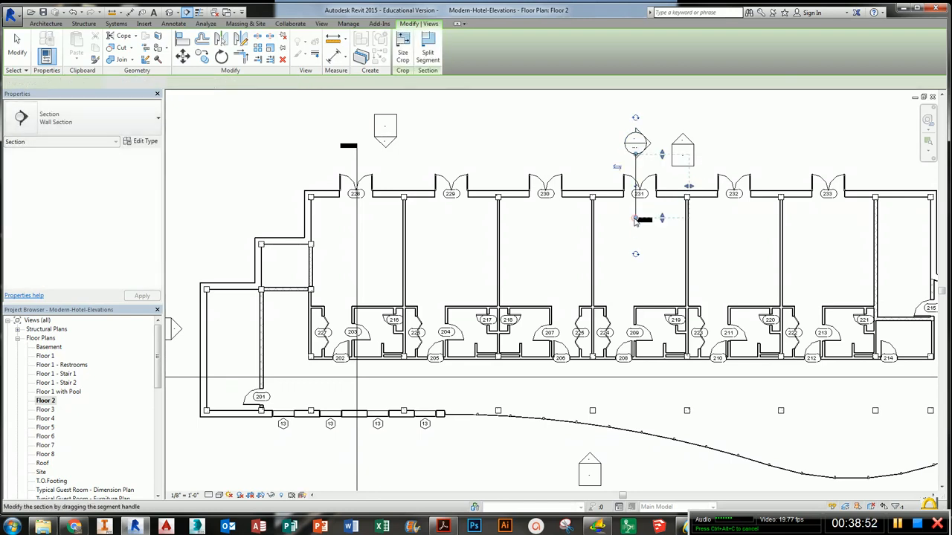
middle_drag(496, 265, 526, 262)
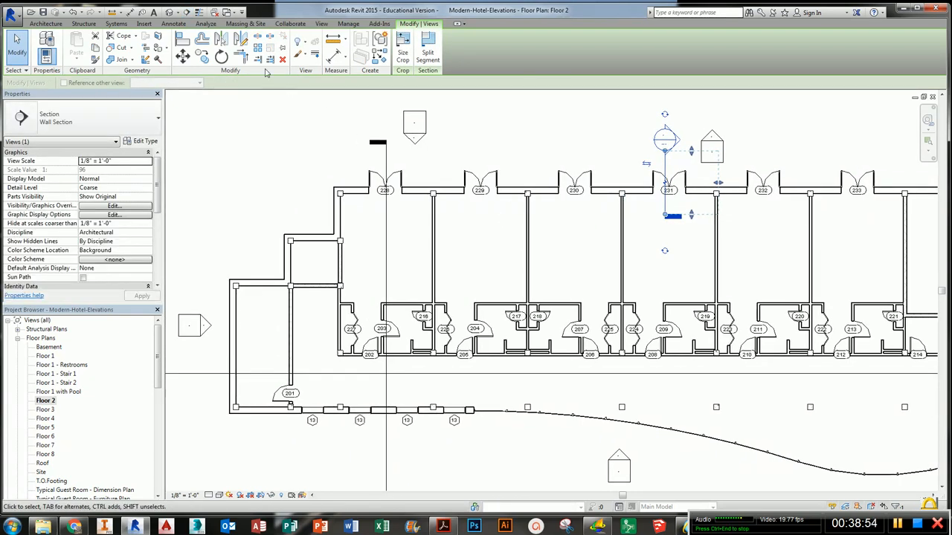
click(224, 355)
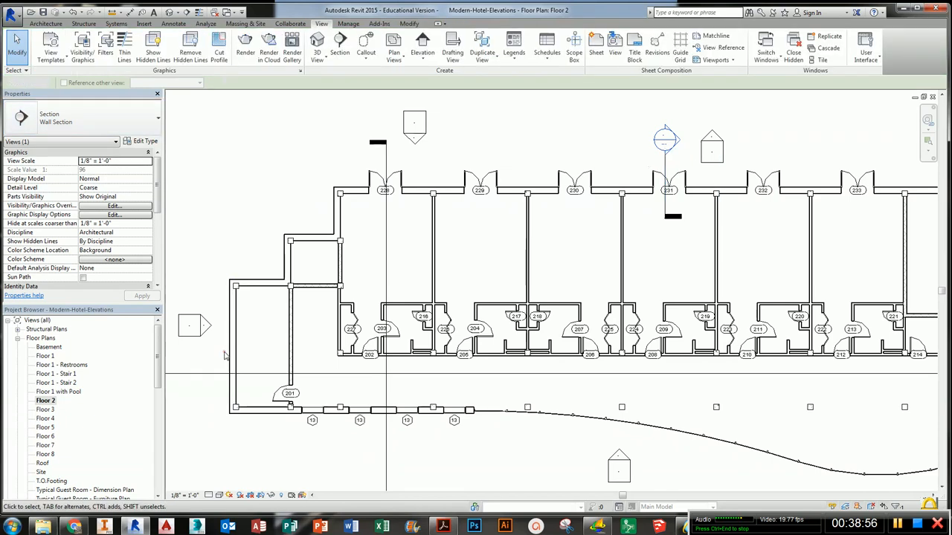
- Draw a horizontal Wall Section through the west exterior wall near the stair
click(340, 46)
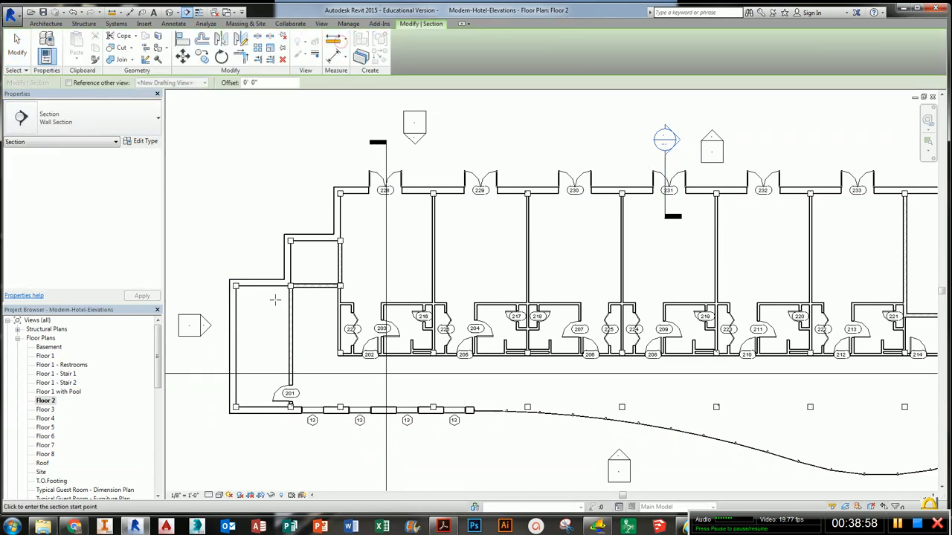
click(194, 308)
click(262, 305)
key(Escape)
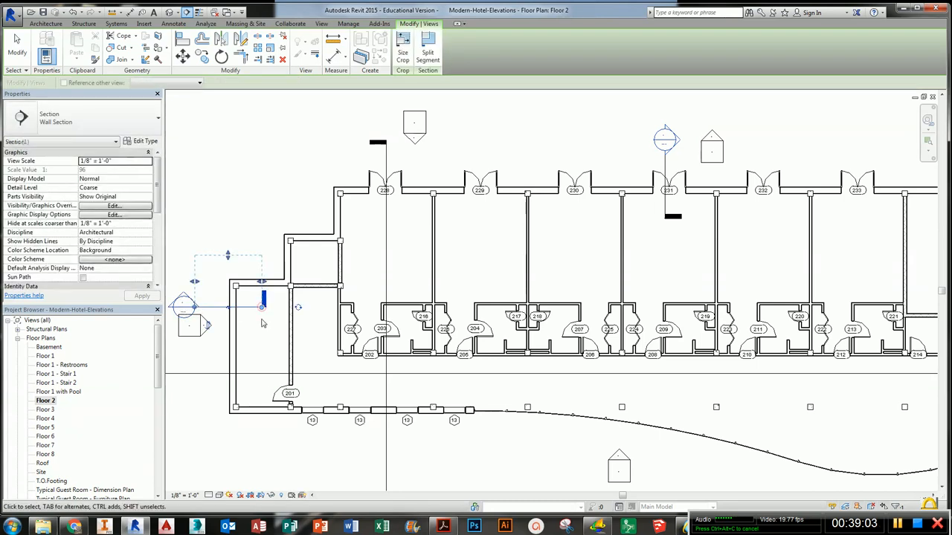
- Draw a vertical Wall Section through the south exterior wall near the entrance, cutting from below the wall upward
click(321, 23)
click(340, 47)
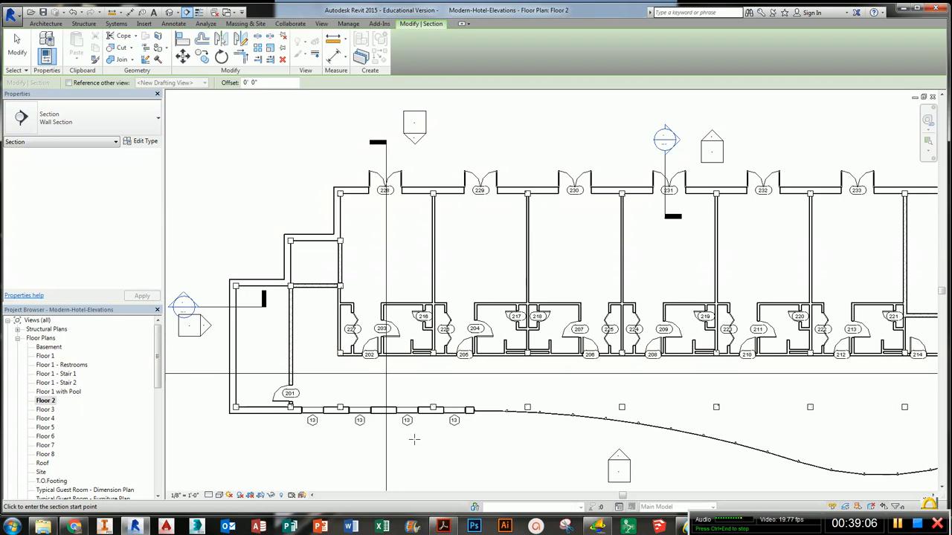
click(456, 452)
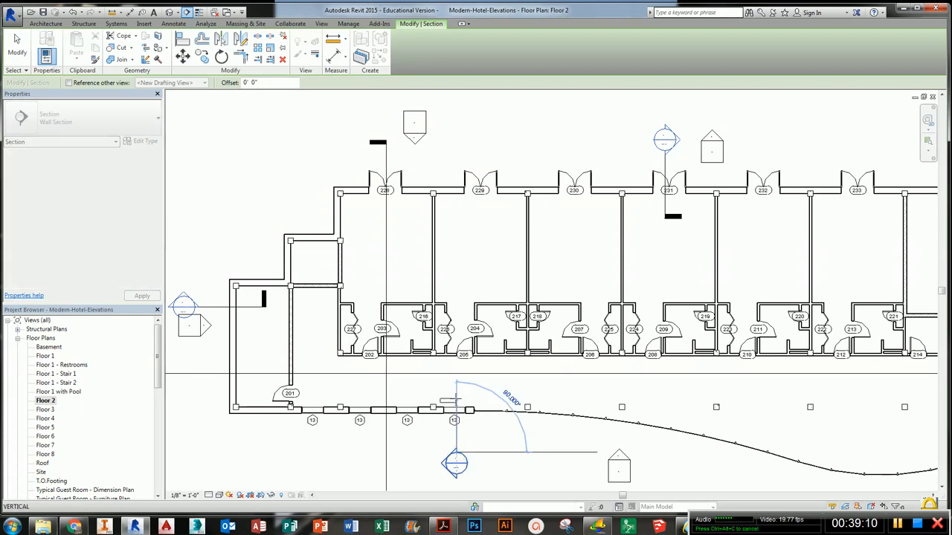
click(456, 386)
- Draw another vertical Wall Section through the curved south curtain wall, then exit the Section tool
middle_drag(611, 435, 287, 401)
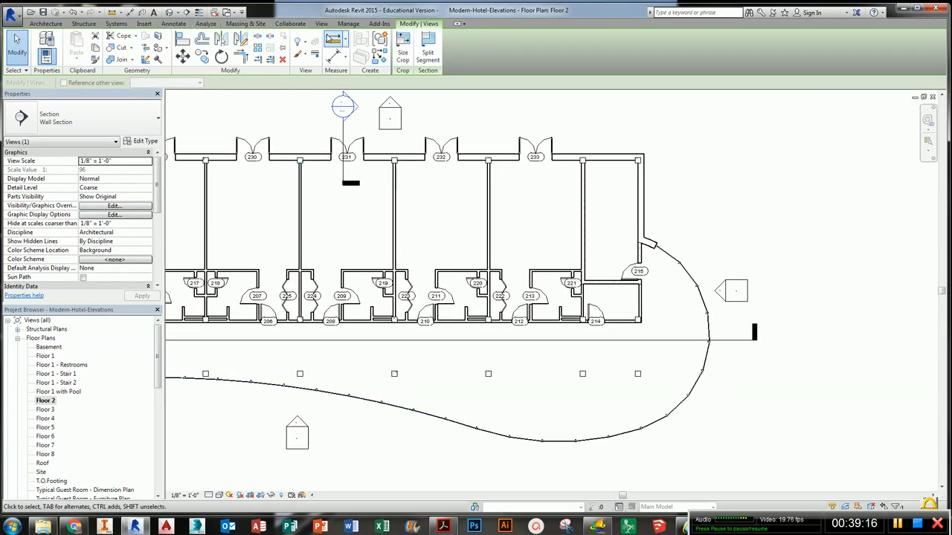
click(321, 23)
click(340, 44)
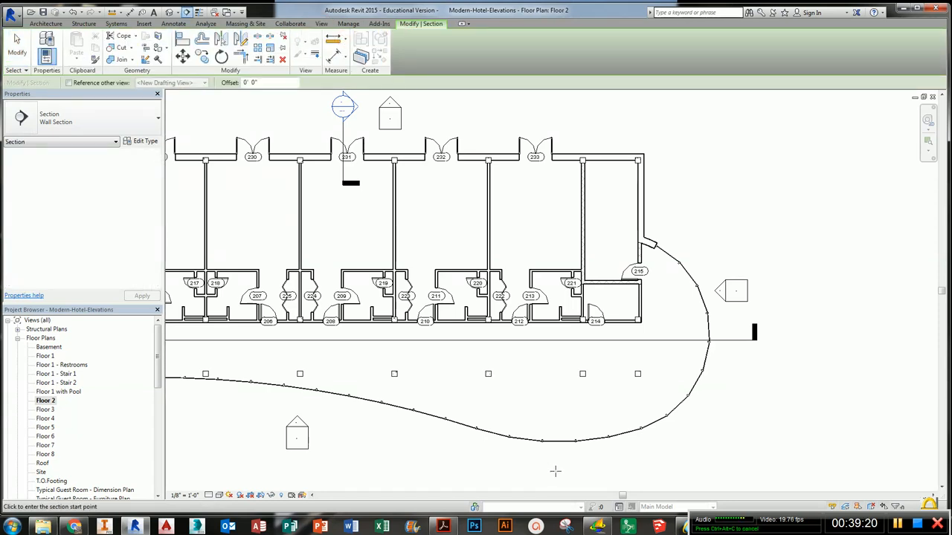
click(565, 469)
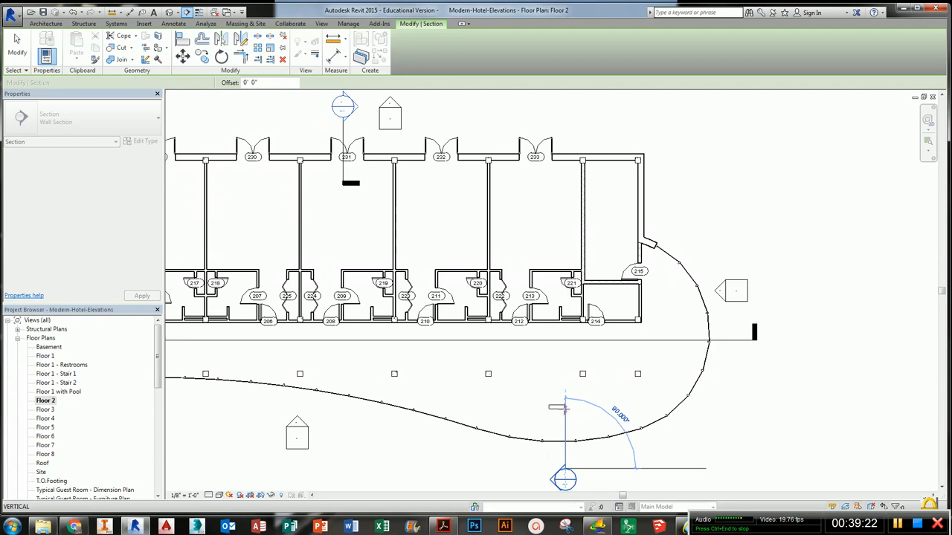
click(566, 407)
key(Escape)
- Open the new wall section view through the curved curtain wall from the Floor 2 plan
scroll(446, 372, down, 3)
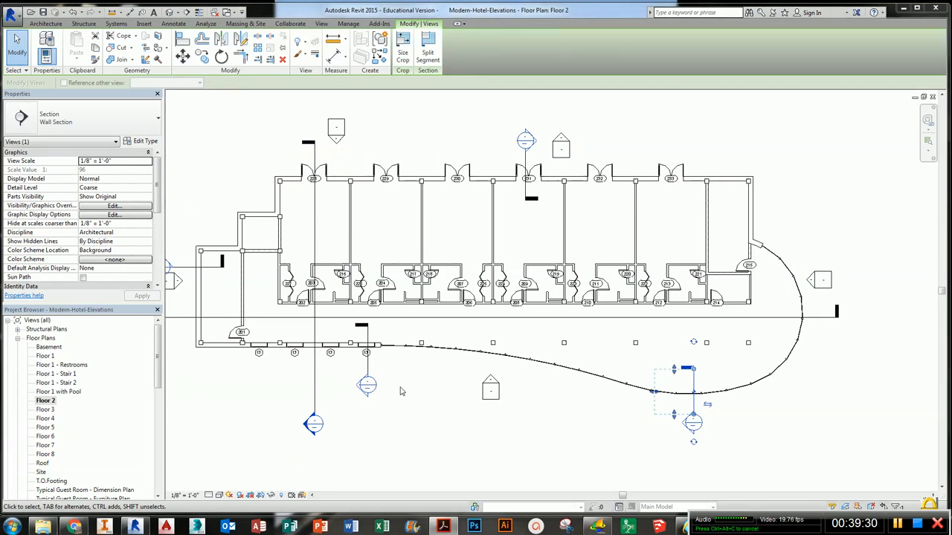
click(470, 445)
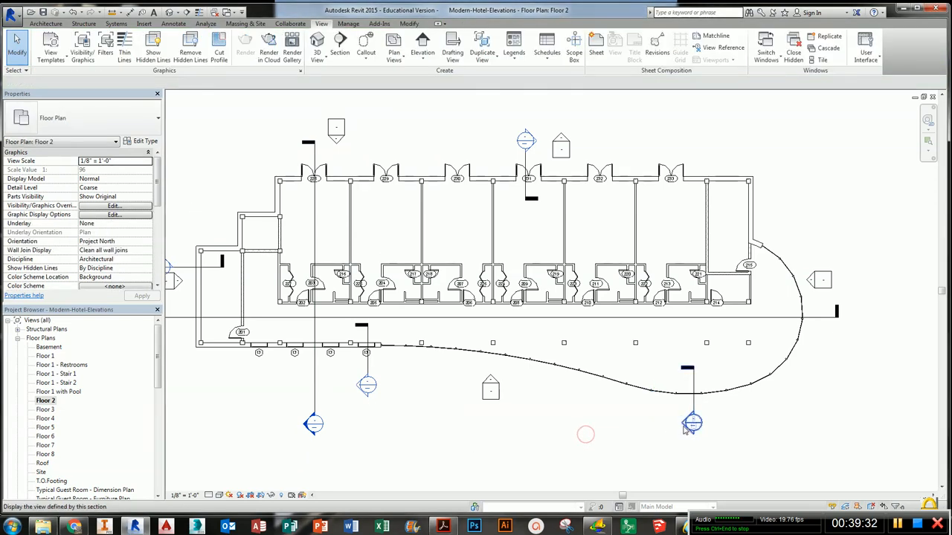
double_click(690, 422)
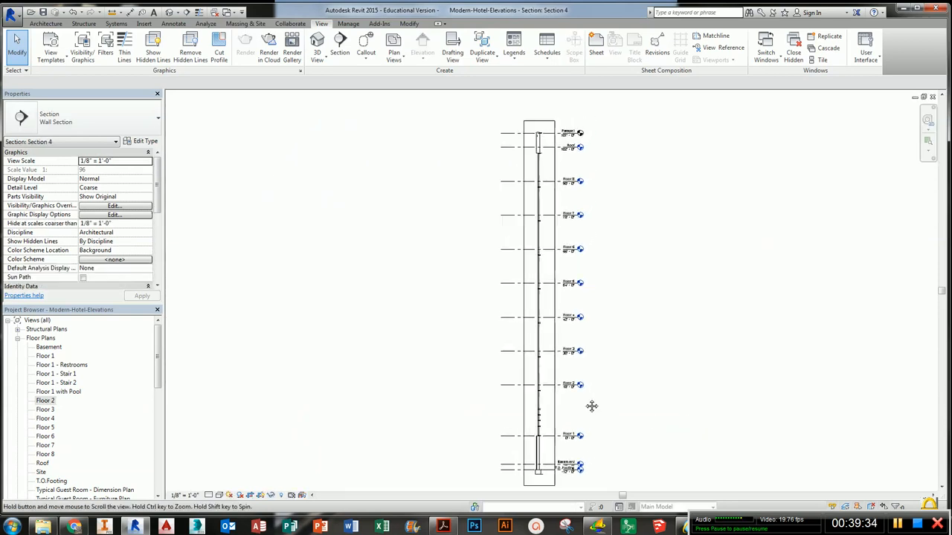
- Widen the Section 4 crop region around the curtain wall
click(555, 400)
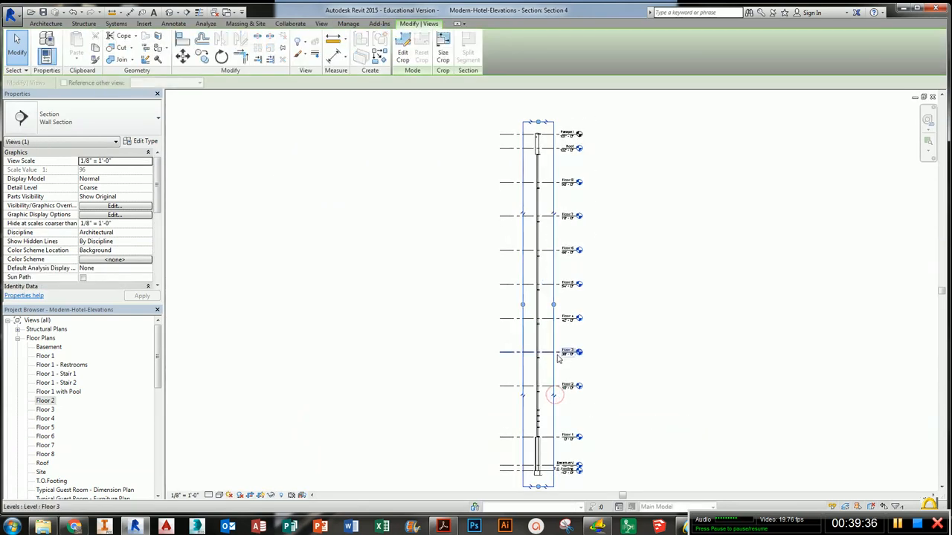
drag(558, 305, 507, 305)
click(456, 378)
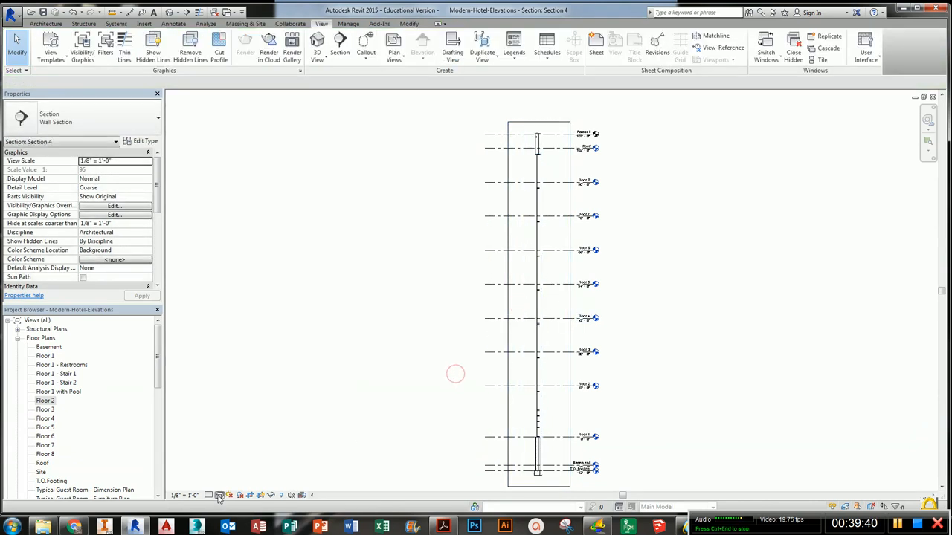
- Change the Section 4 visual style and zoom in to inspect the curtain wall
click(219, 495)
click(237, 454)
scroll(537, 446, up, 6)
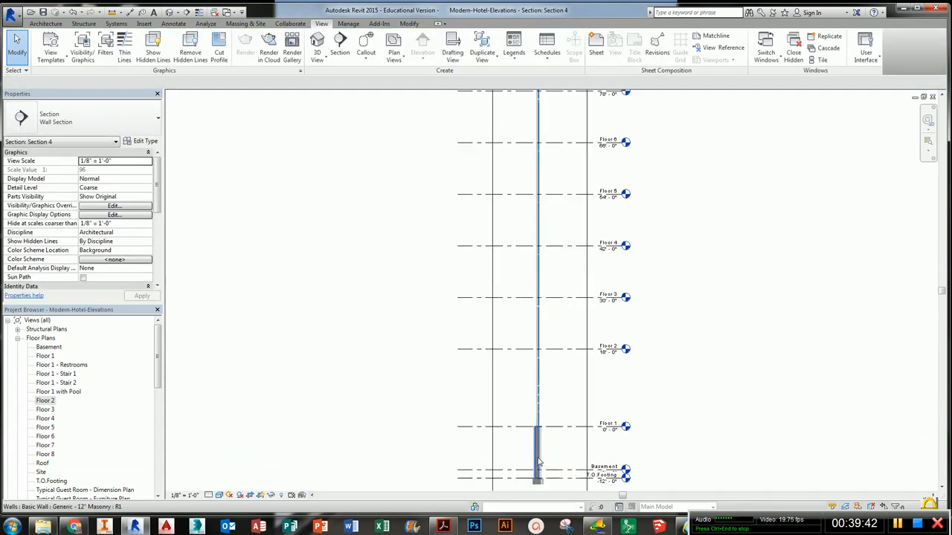
middle_drag(584, 251, 584, 293)
scroll(553, 329, up, 4)
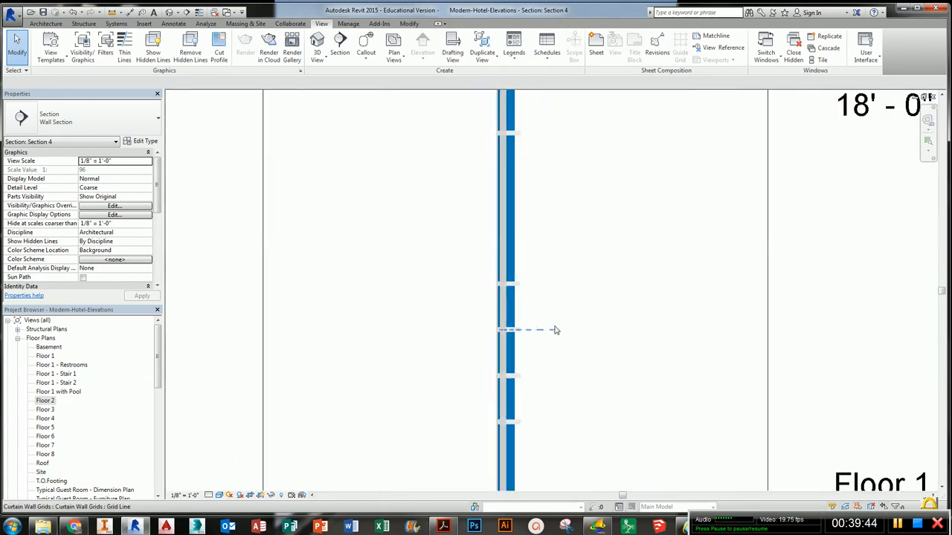
scroll(552, 350, down, 5)
middle_drag(572, 184, 575, 354)
scroll(562, 269, up, 3)
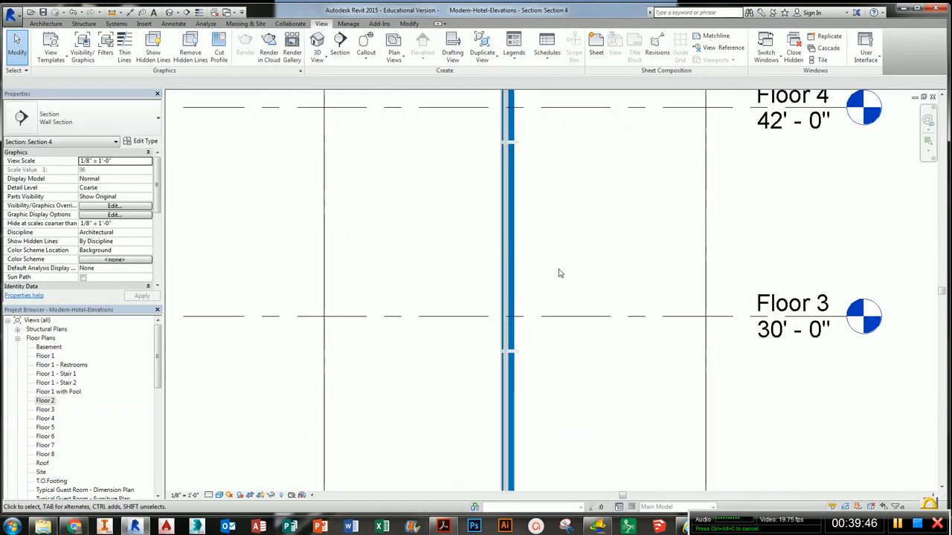
- Restore the view windows, close the Floor 1 plan window, and tile the remaining views
click(925, 97)
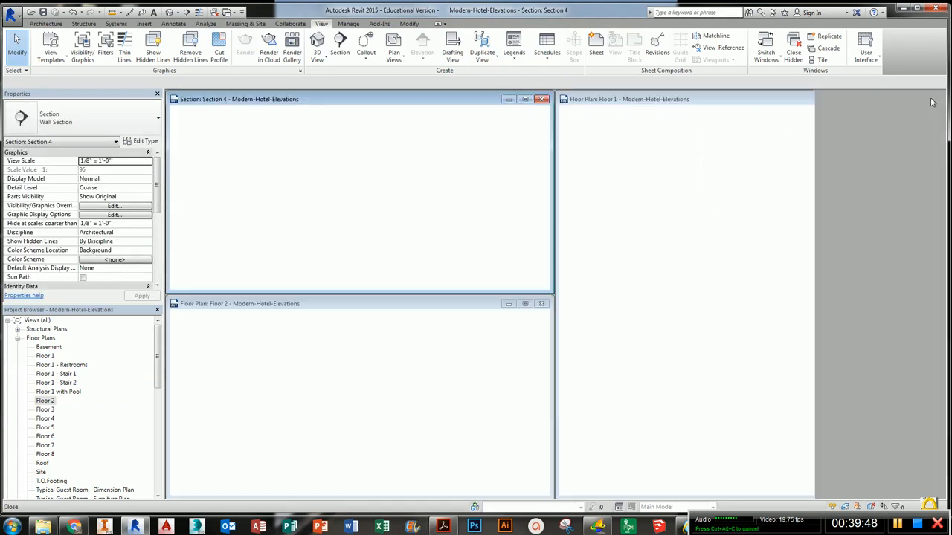
click(438, 407)
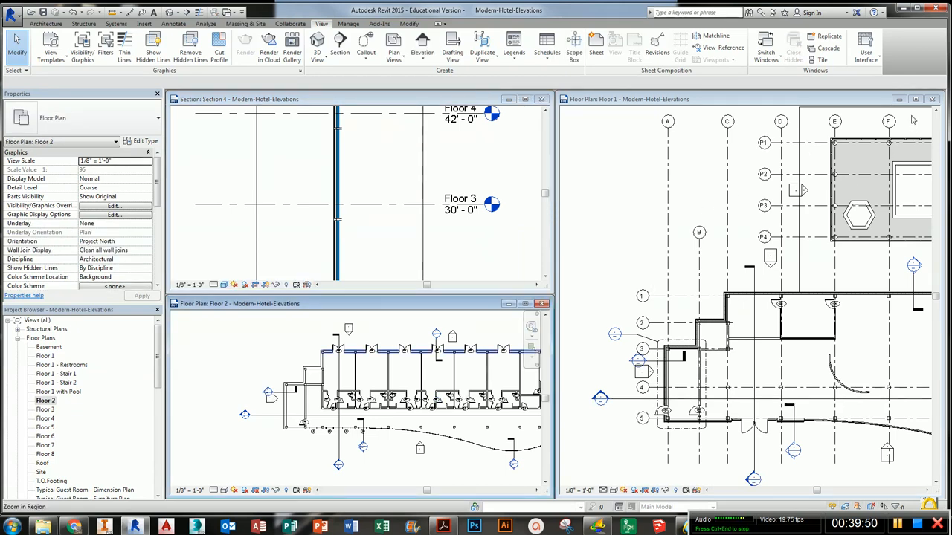
click(935, 100)
key(w)
key(t)
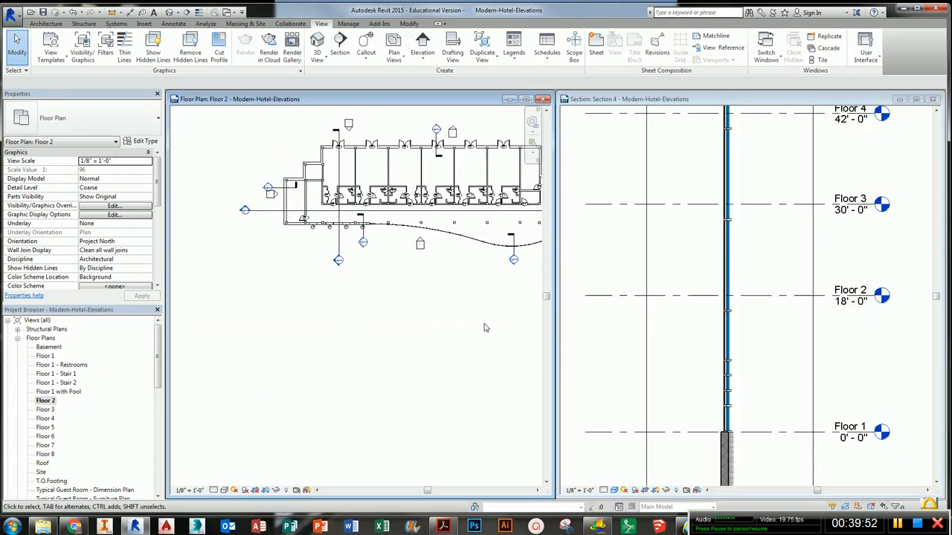
- Open the Section 3 wall section view from the Floor 2 plan
middle_drag(484, 325, 464, 361)
scroll(464, 360, up, 3)
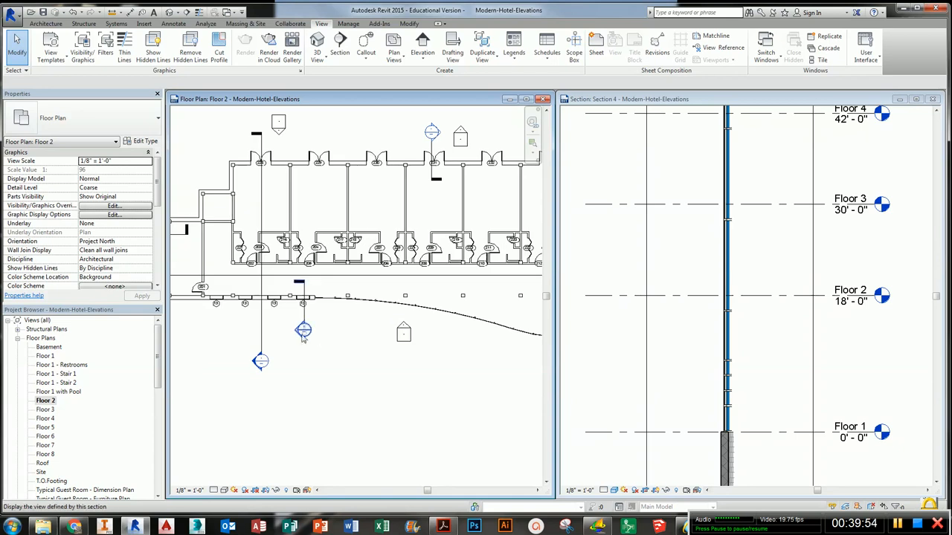
double_click(301, 332)
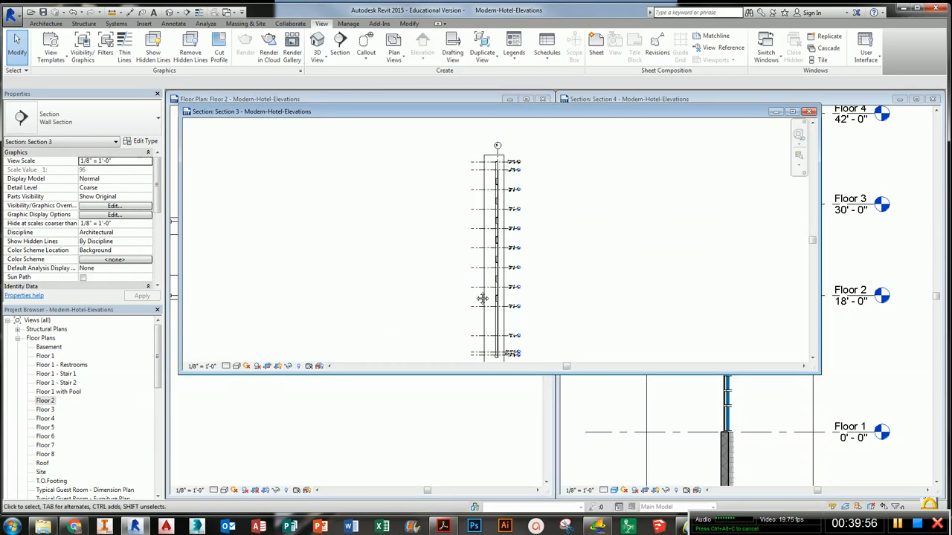
- Set the Section 3 visual style to Realistic and maximize its window to inspect the wall
click(236, 366)
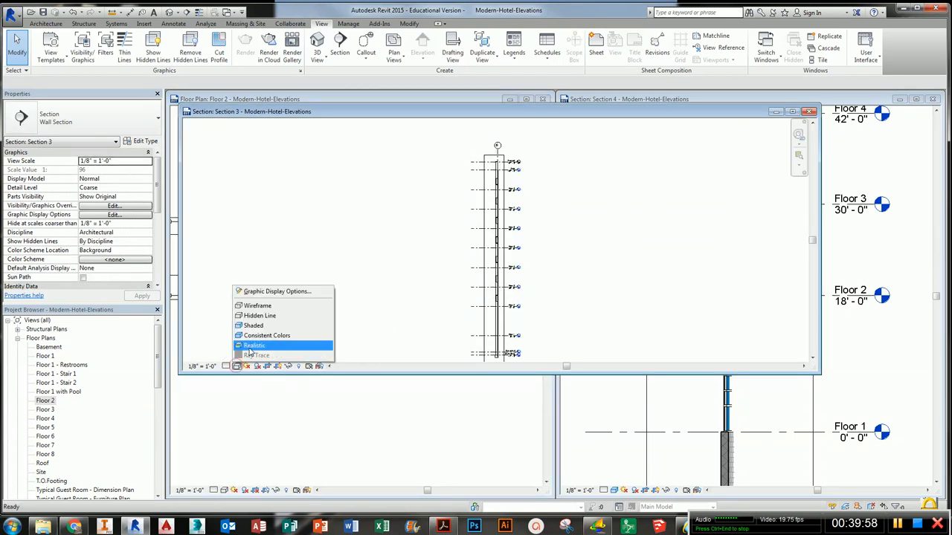
click(256, 343)
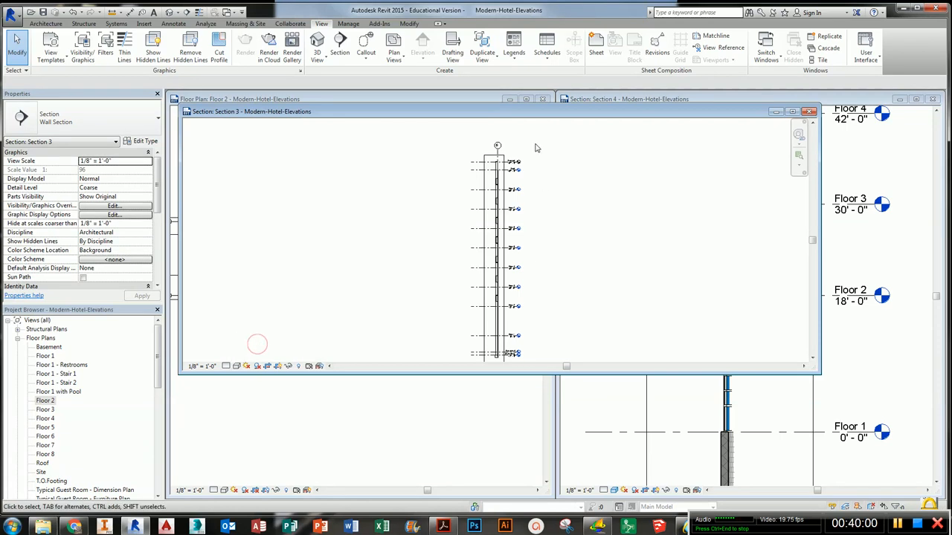
double_click(536, 112)
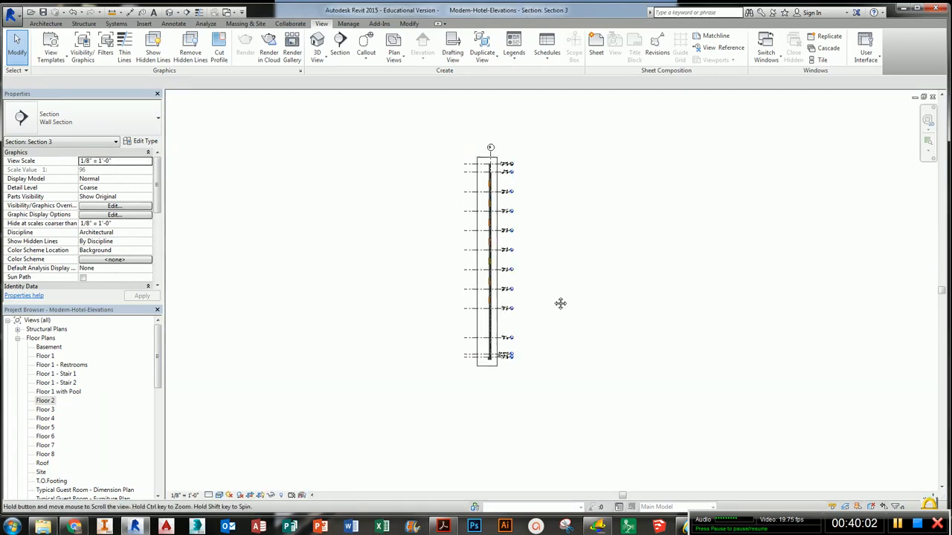
scroll(521, 245, up, 10)
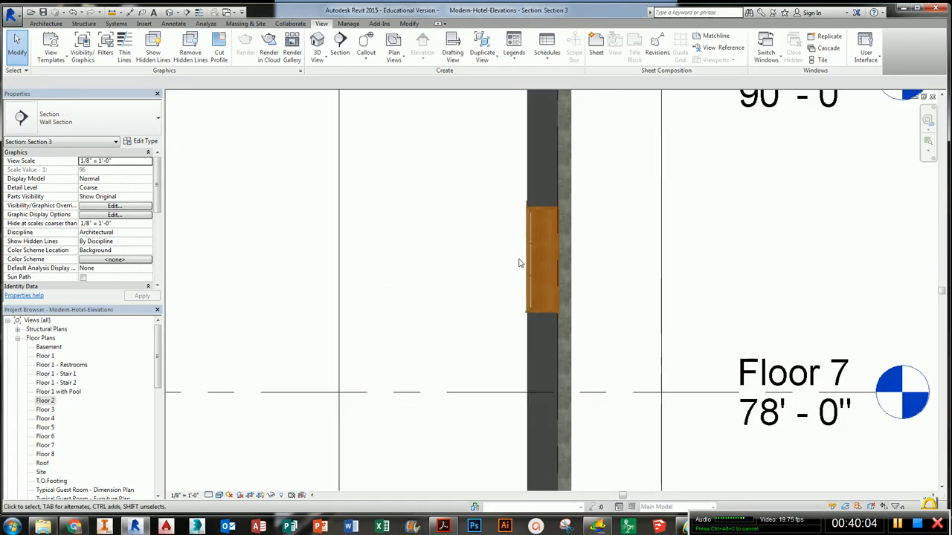
scroll(580, 311, down, 4)
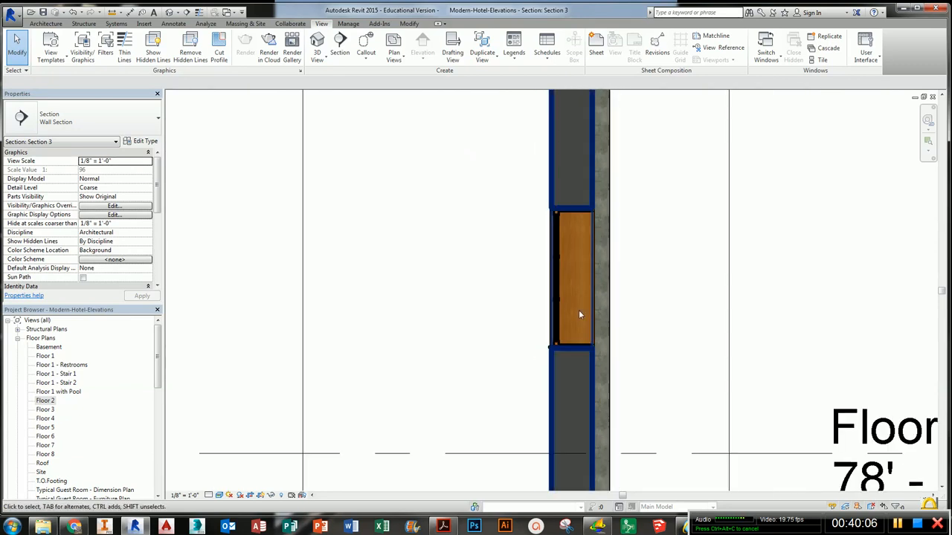
scroll(677, 319, down, 5)
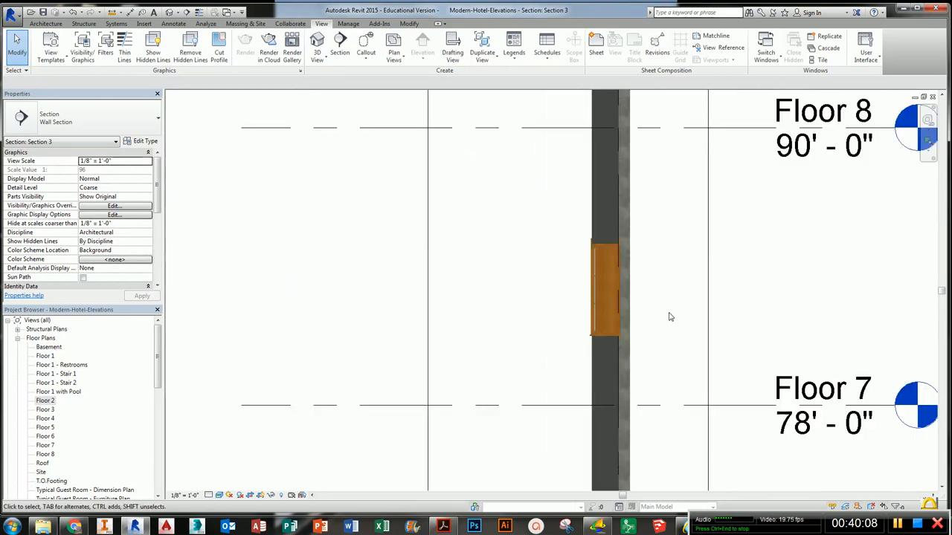
scroll(604, 376, down, 2)
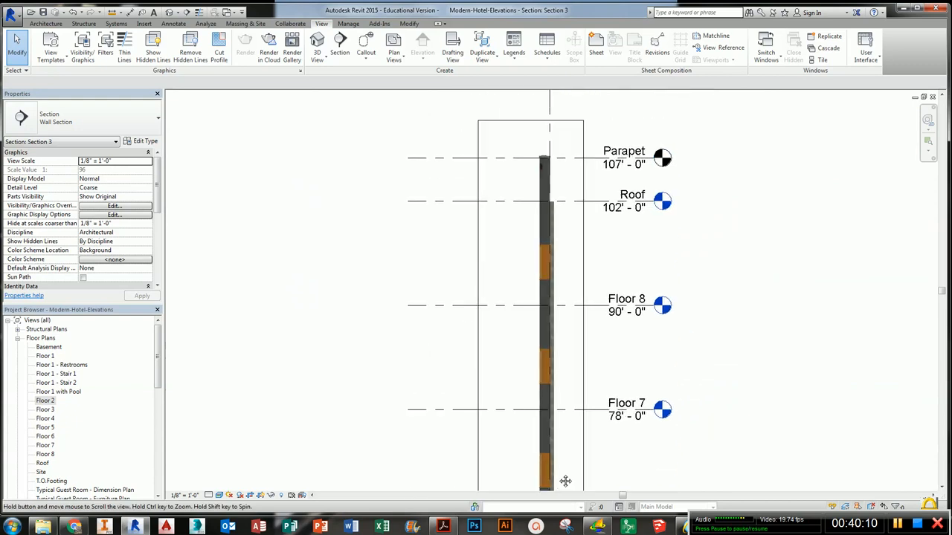
scroll(552, 170, up, 4)
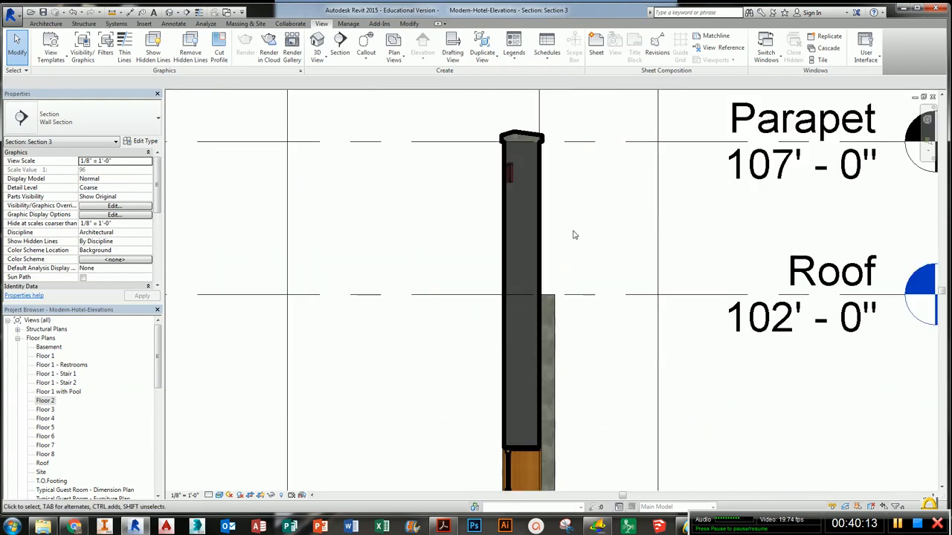
- Zoom Section 3 to fit and retile the view windows
key(z)
key(f)
key(w)
key(t)
click(455, 366)
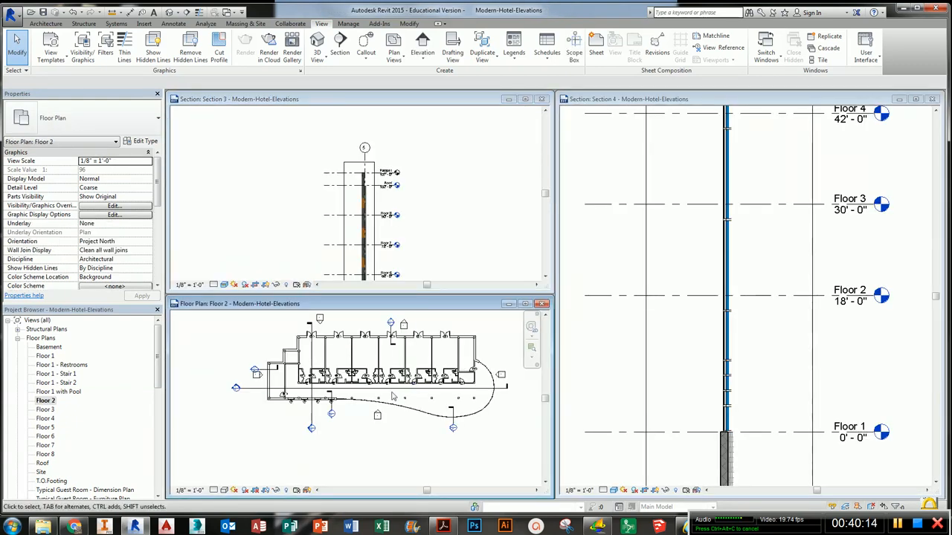
- Open the Section 2 wall section view from the Floor 2 plan
scroll(335, 403, up, 3)
middle_drag(267, 371, 460, 426)
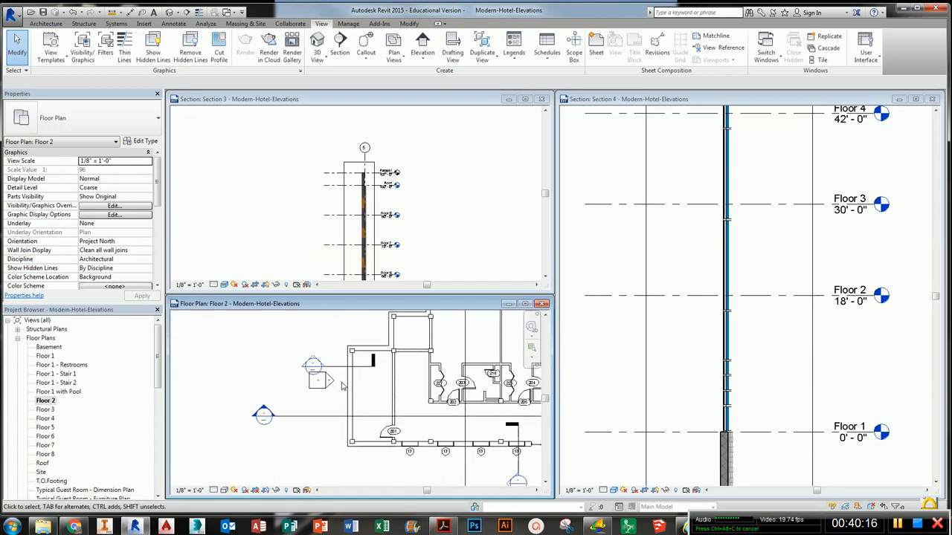
double_click(313, 363)
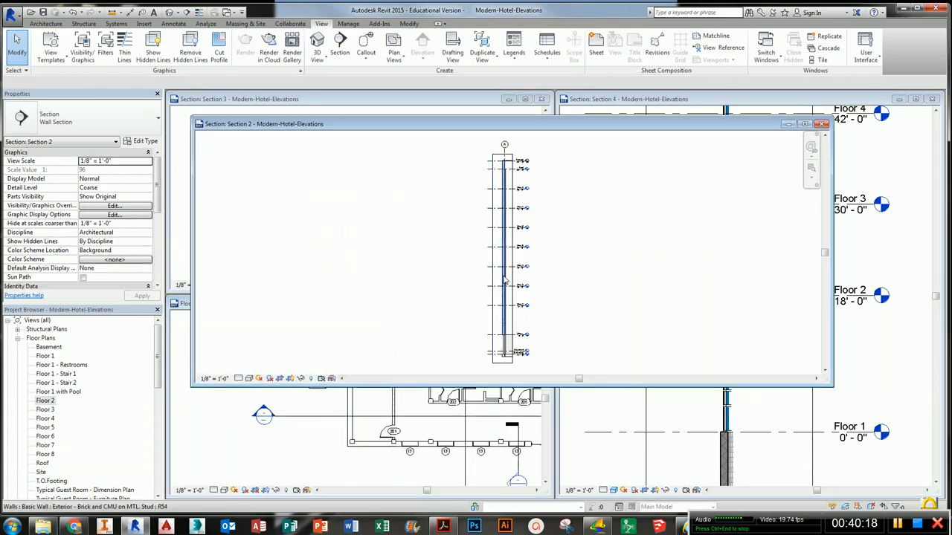
- Set the Section 2 visual style to Shaded, zoom in on the wall base, and retile the windows
click(248, 379)
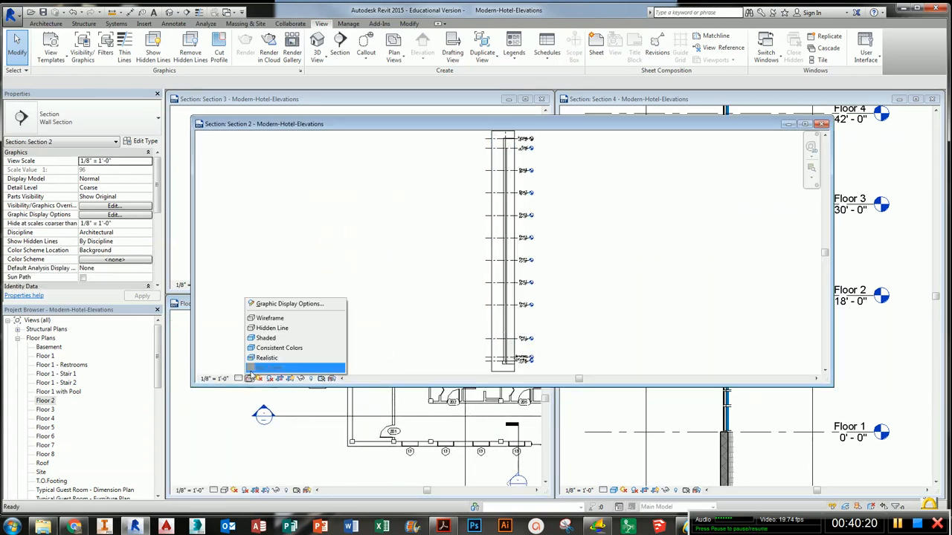
click(282, 339)
scroll(508, 178, up, 12)
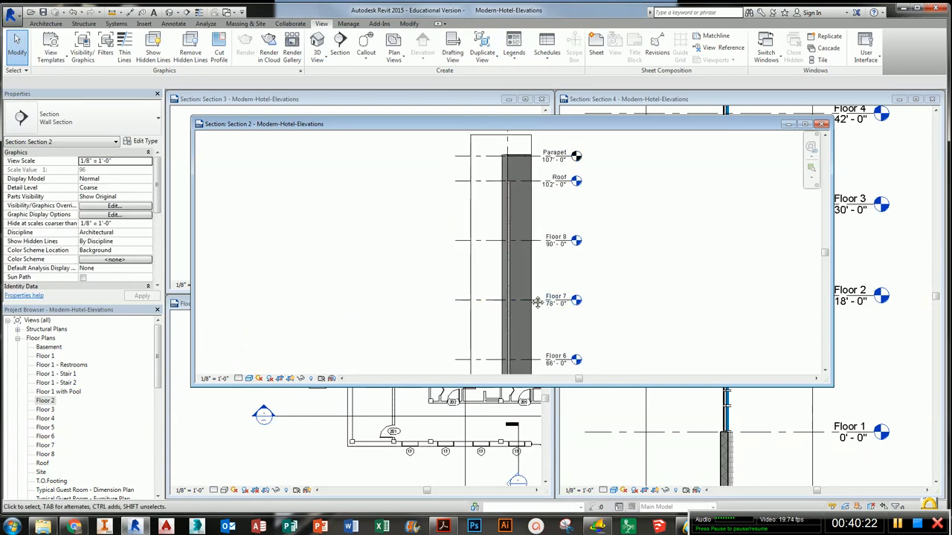
scroll(520, 206, down, 8)
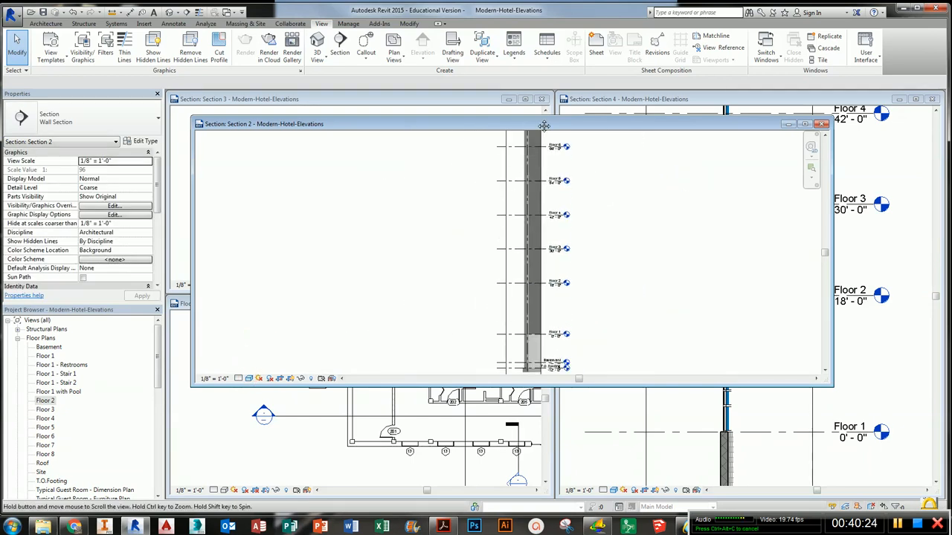
scroll(556, 305, up, 10)
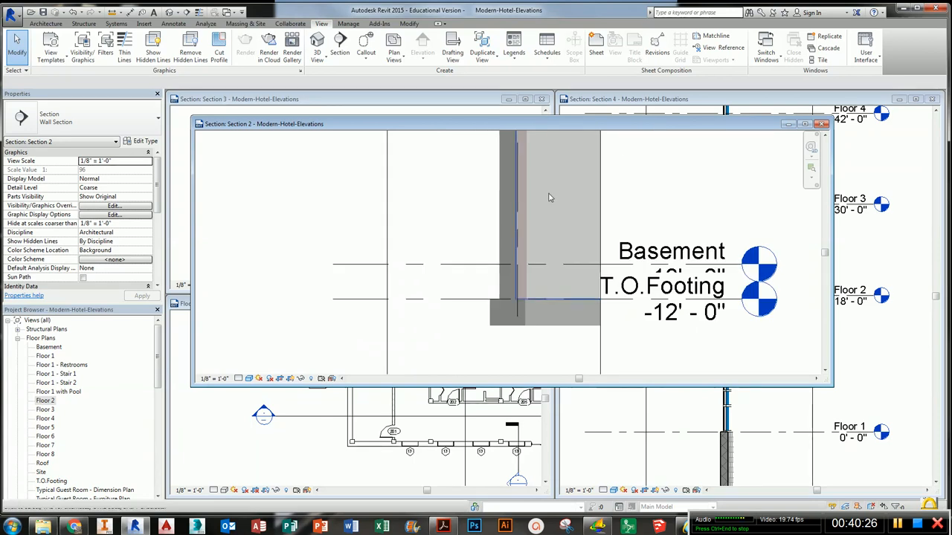
middle_drag(563, 187, 569, 310)
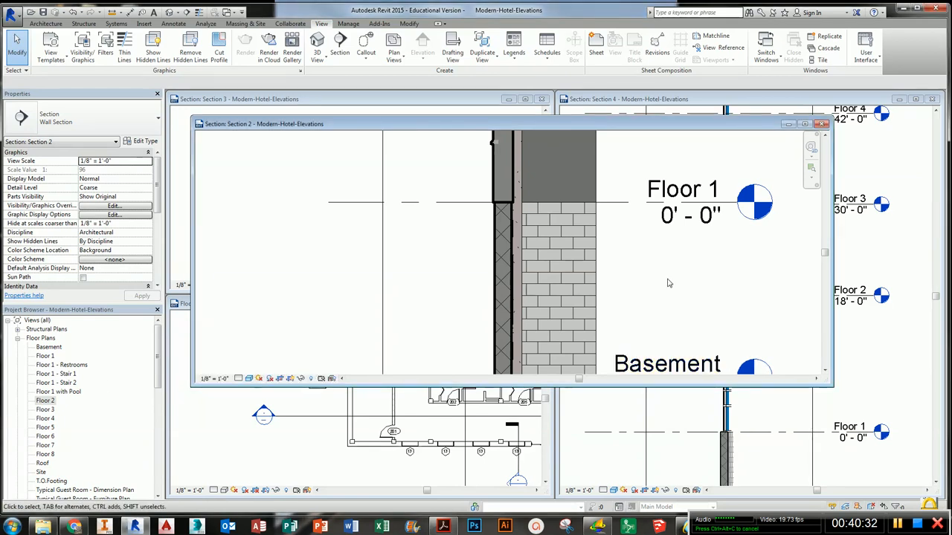
key(w)
key(t)
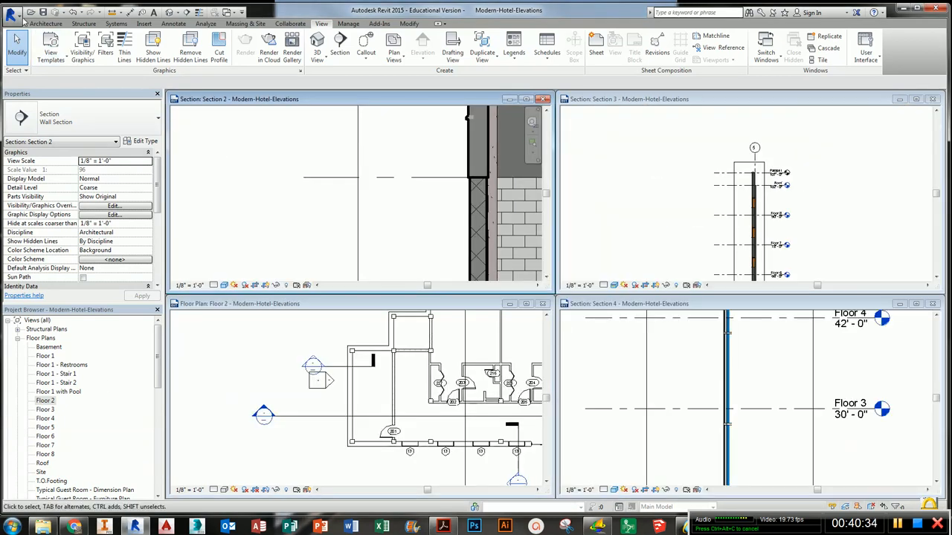
- Save the project as Modern-Hotel-Elevations in the REVIT_ folder under My Documents
click(11, 14)
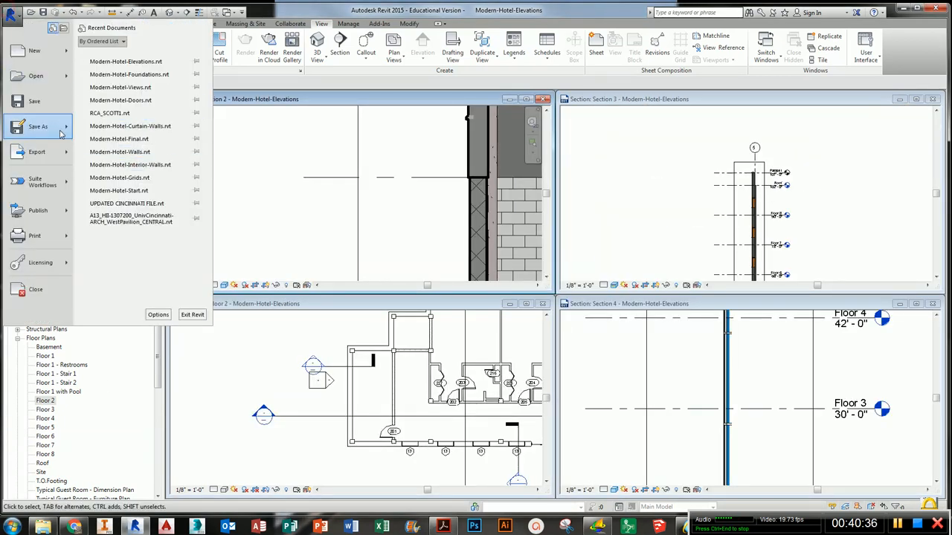
mouse_move(37, 127)
click(138, 66)
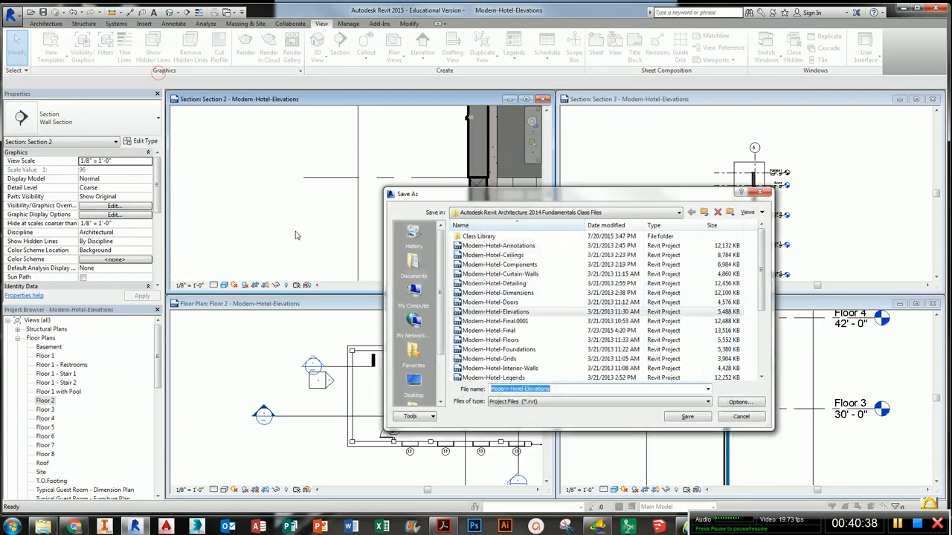
click(414, 266)
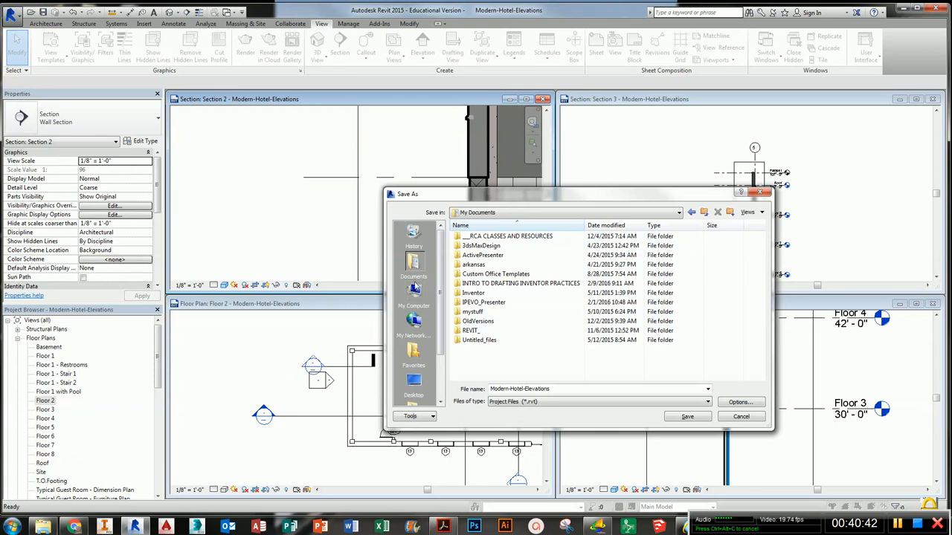
double_click(479, 331)
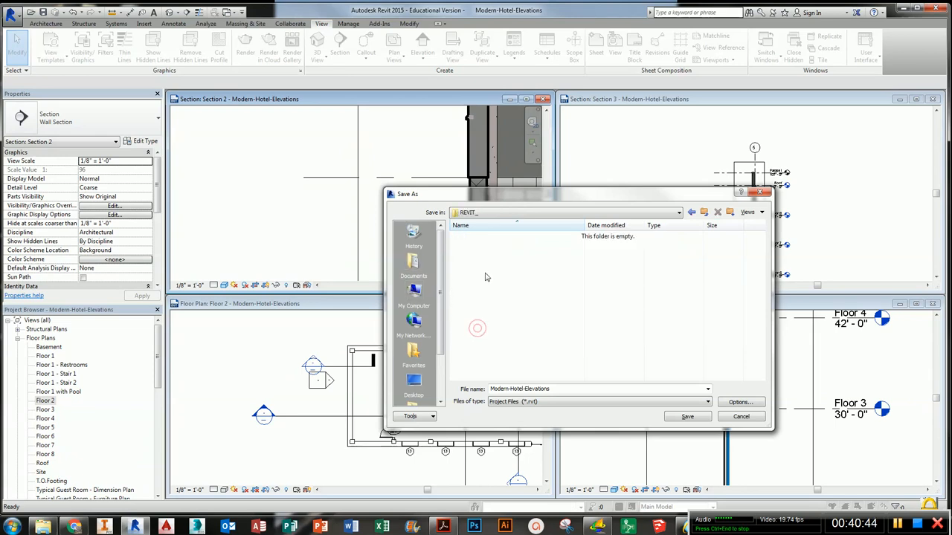
click(688, 418)
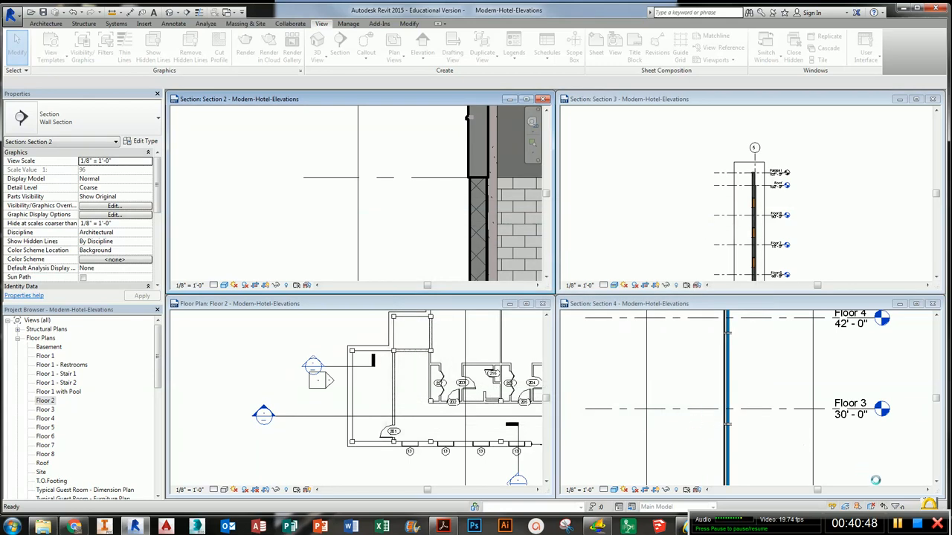